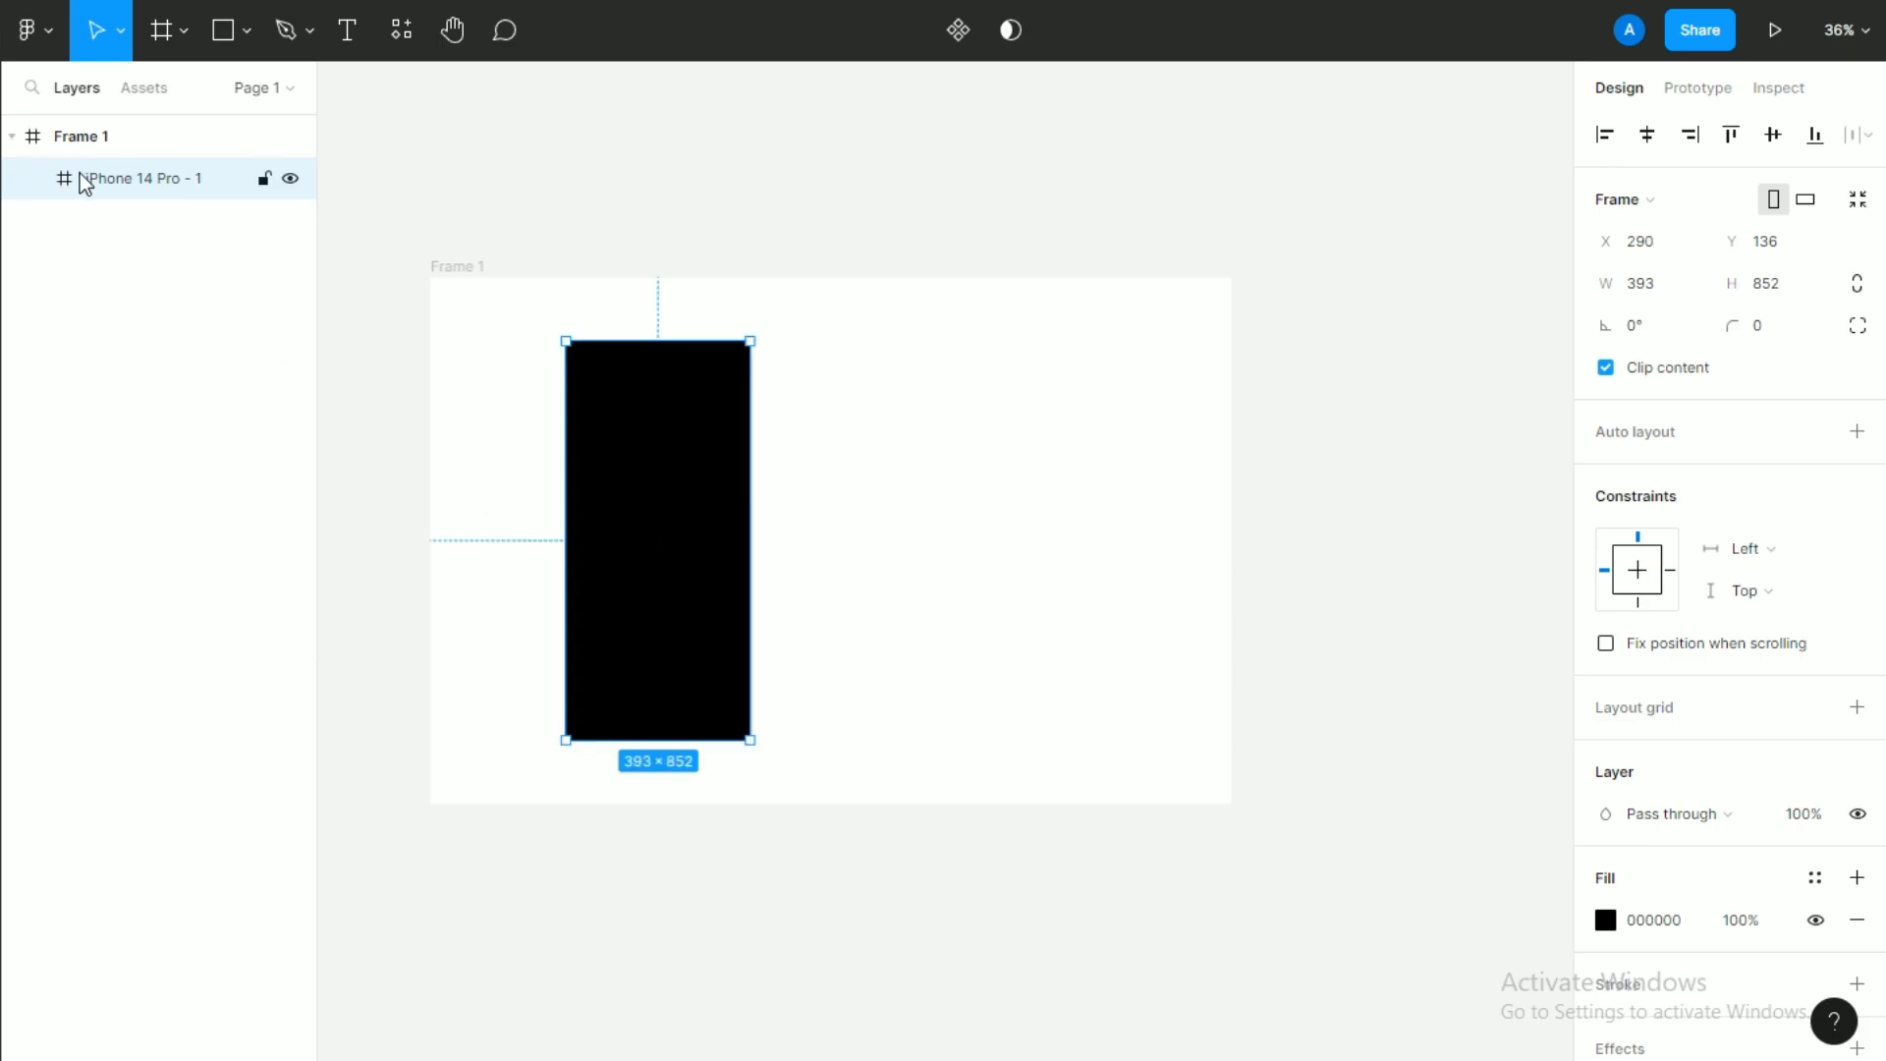
Move the iPhone 14 Pro frame out of Frame 1 and round its corners to 58 with corner smoothing.
left_click_drag(76, 177, 84, 135)
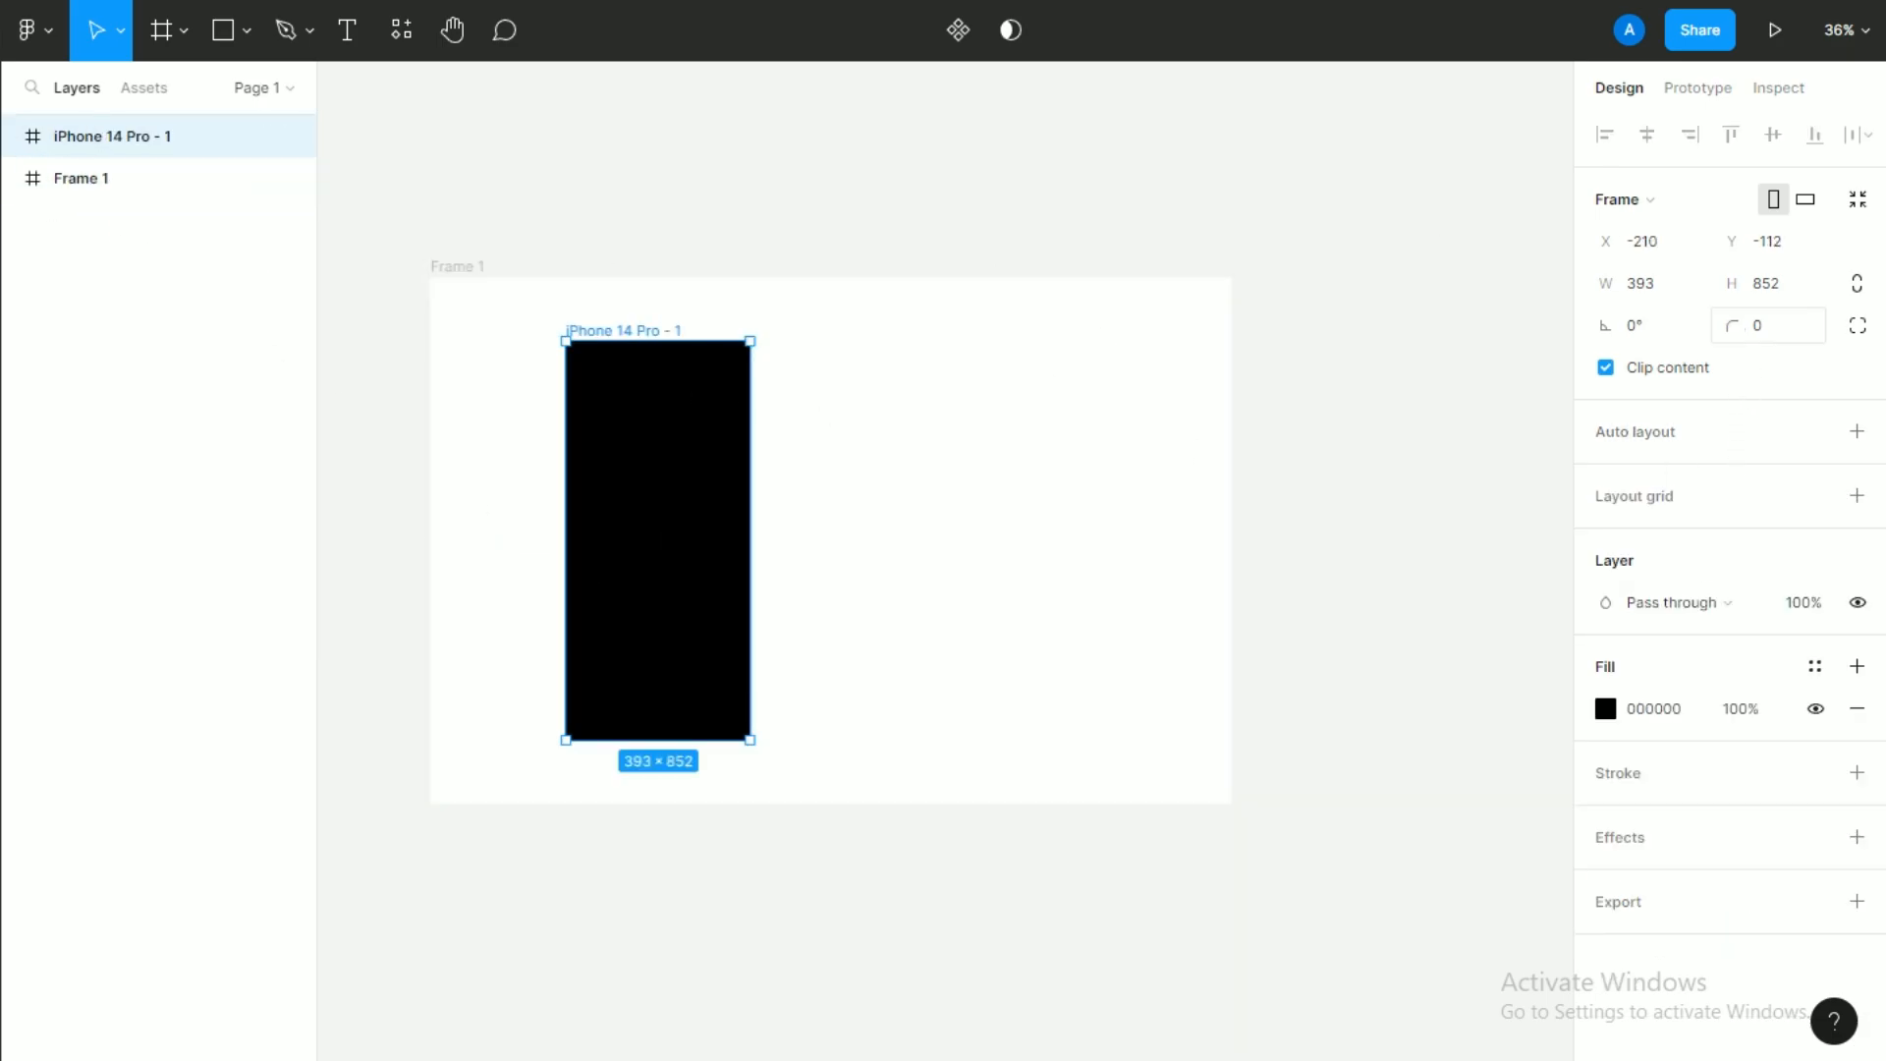
left_click_drag(1732, 325, 1427, 271)
left_click(1856, 325)
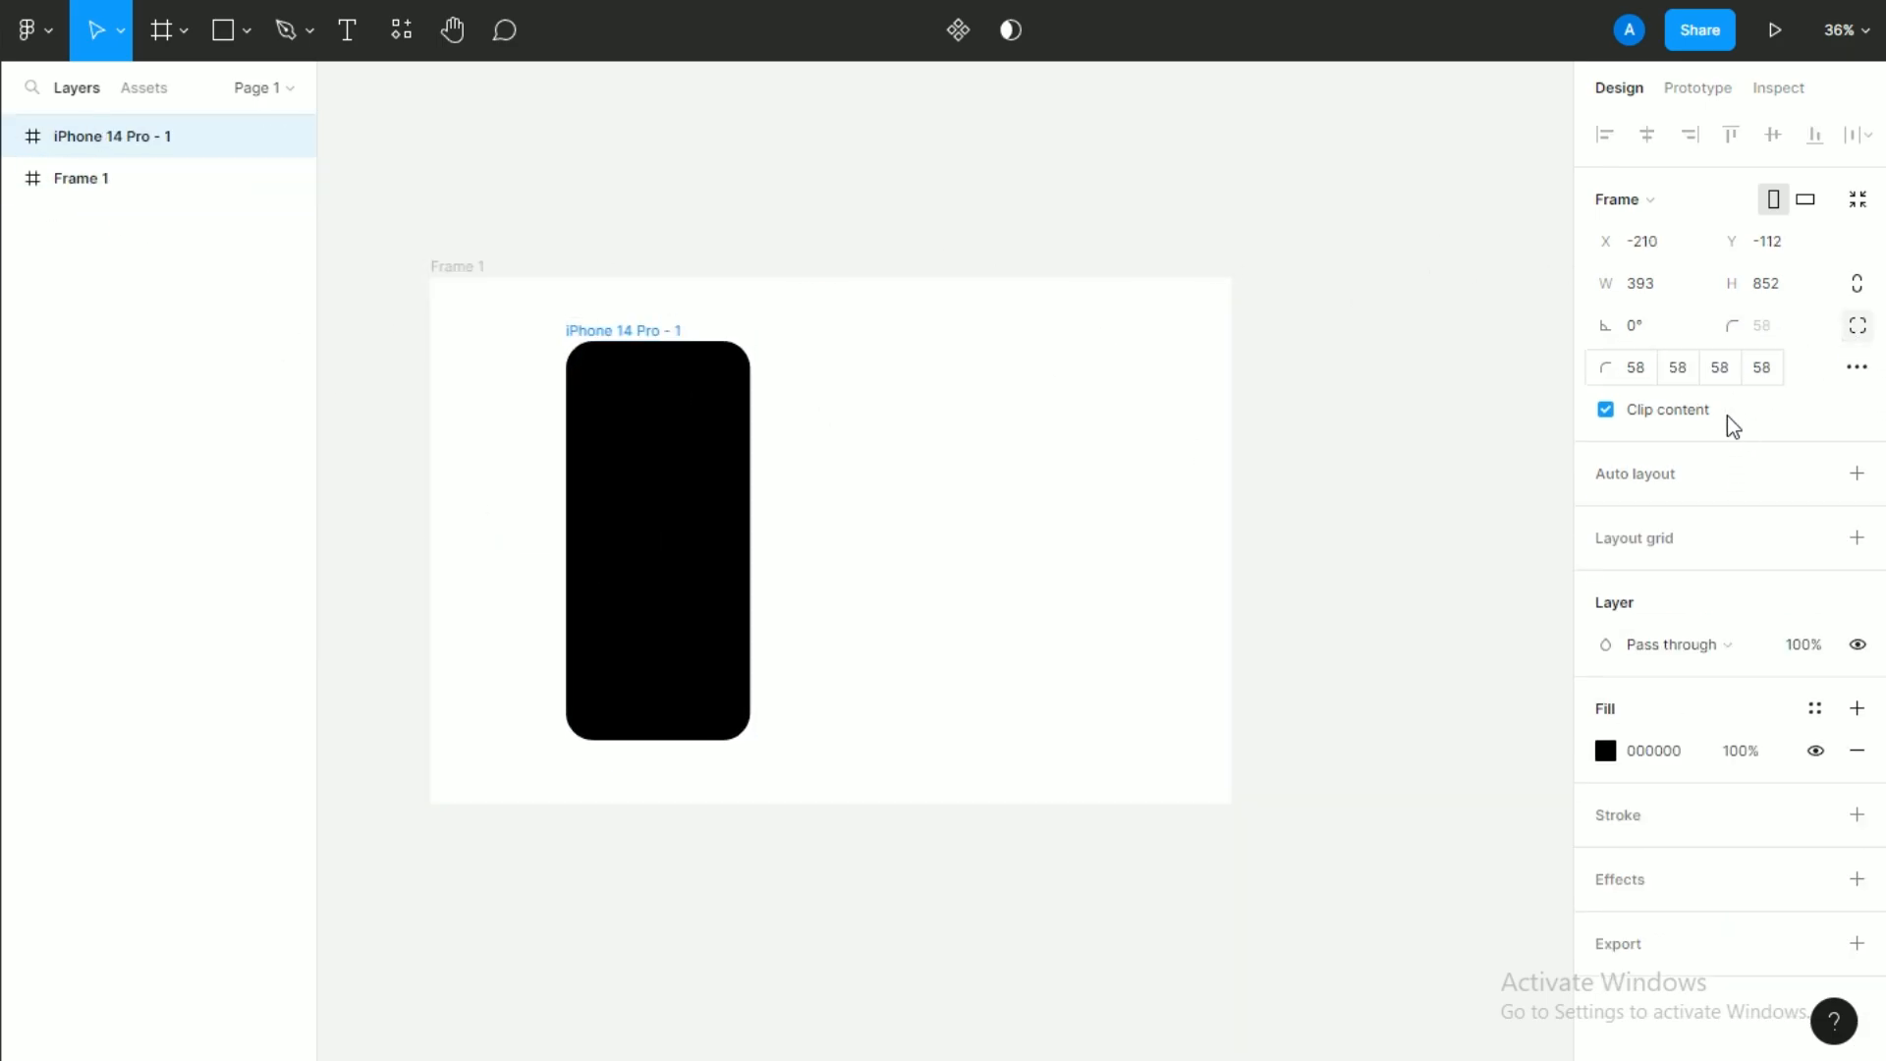
left_click(1856, 367)
left_click_drag(1284, 434, 1650, 463)
Place the cyclist photo inside the iPhone 14 Pro frame and enlarge it to span beyond the frame's width across the middle.
left_click(1098, 540)
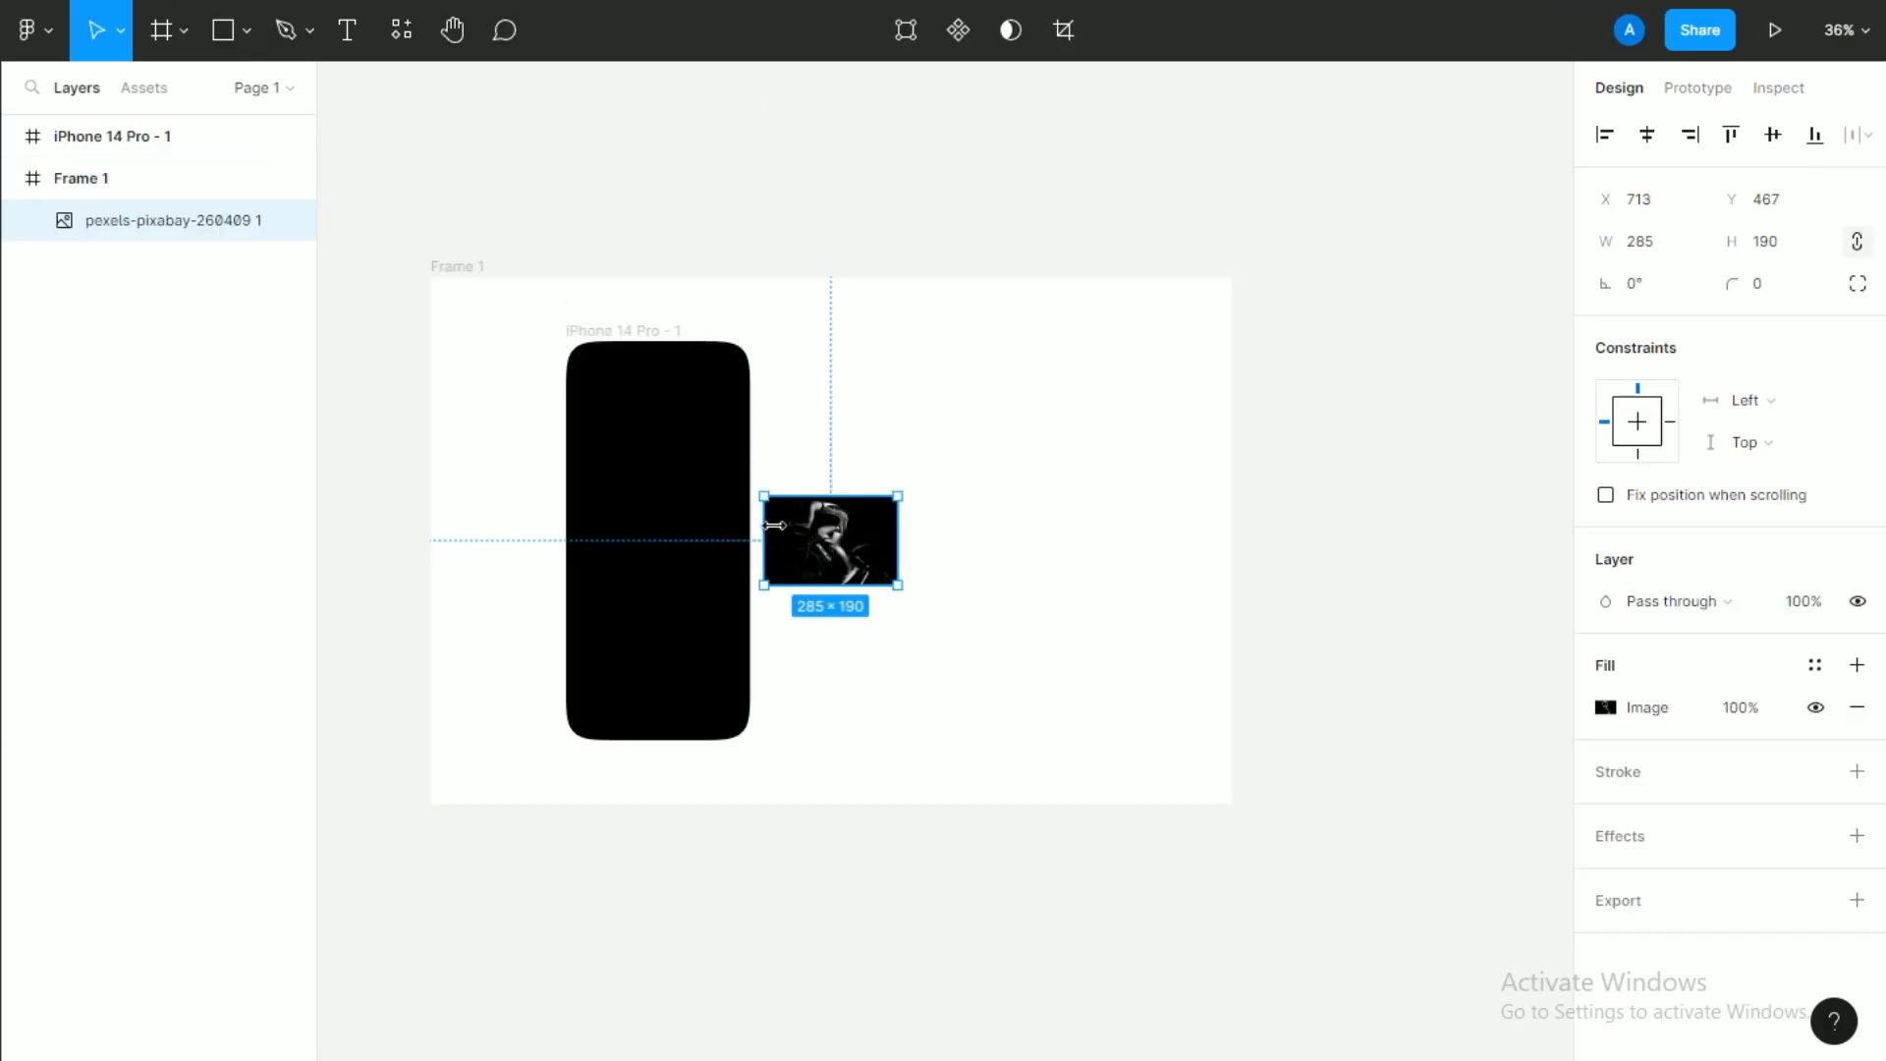
left_click_drag(847, 543, 894, 674)
left_click_drag(857, 614, 781, 599)
left_click(841, 725)
left_click_drag(841, 728, 848, 668)
scroll(696, 527, "up", 2)
left_click_drag(697, 529, 892, 538)
scroll(971, 545, "up", 2)
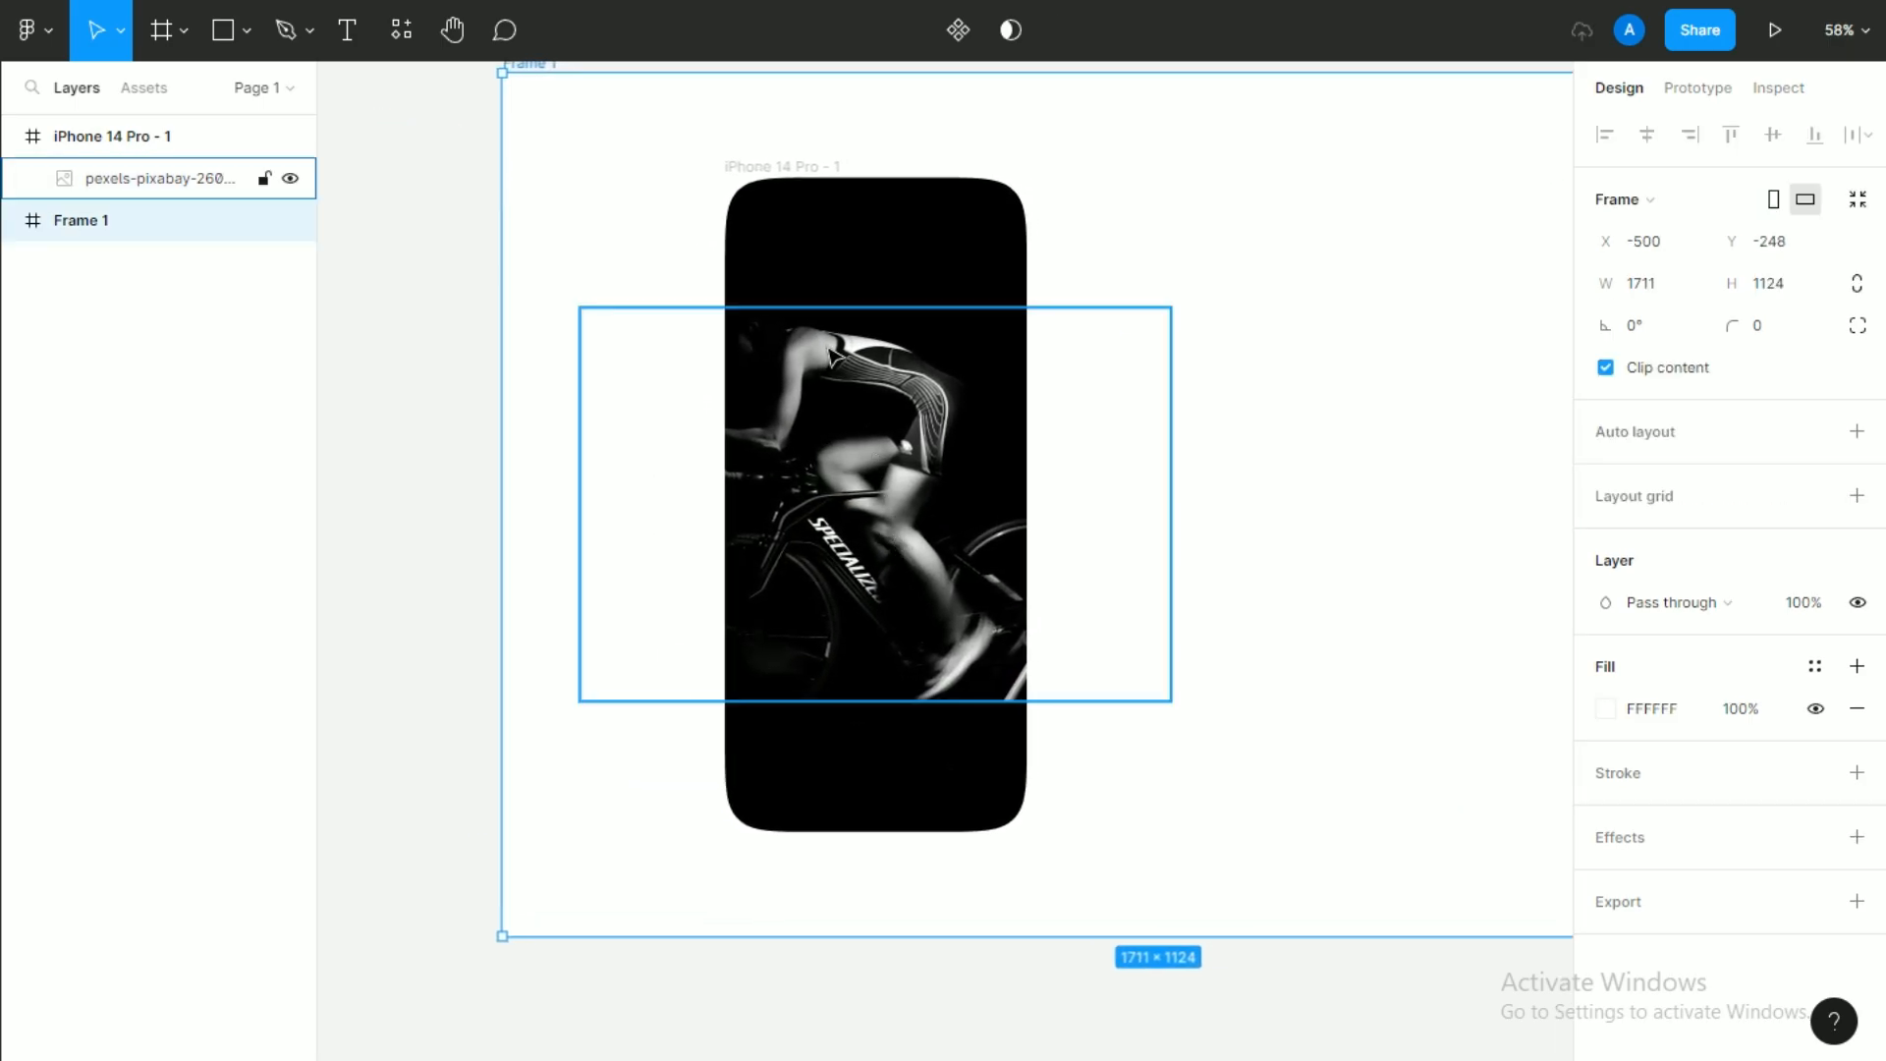
left_click(994, 193)
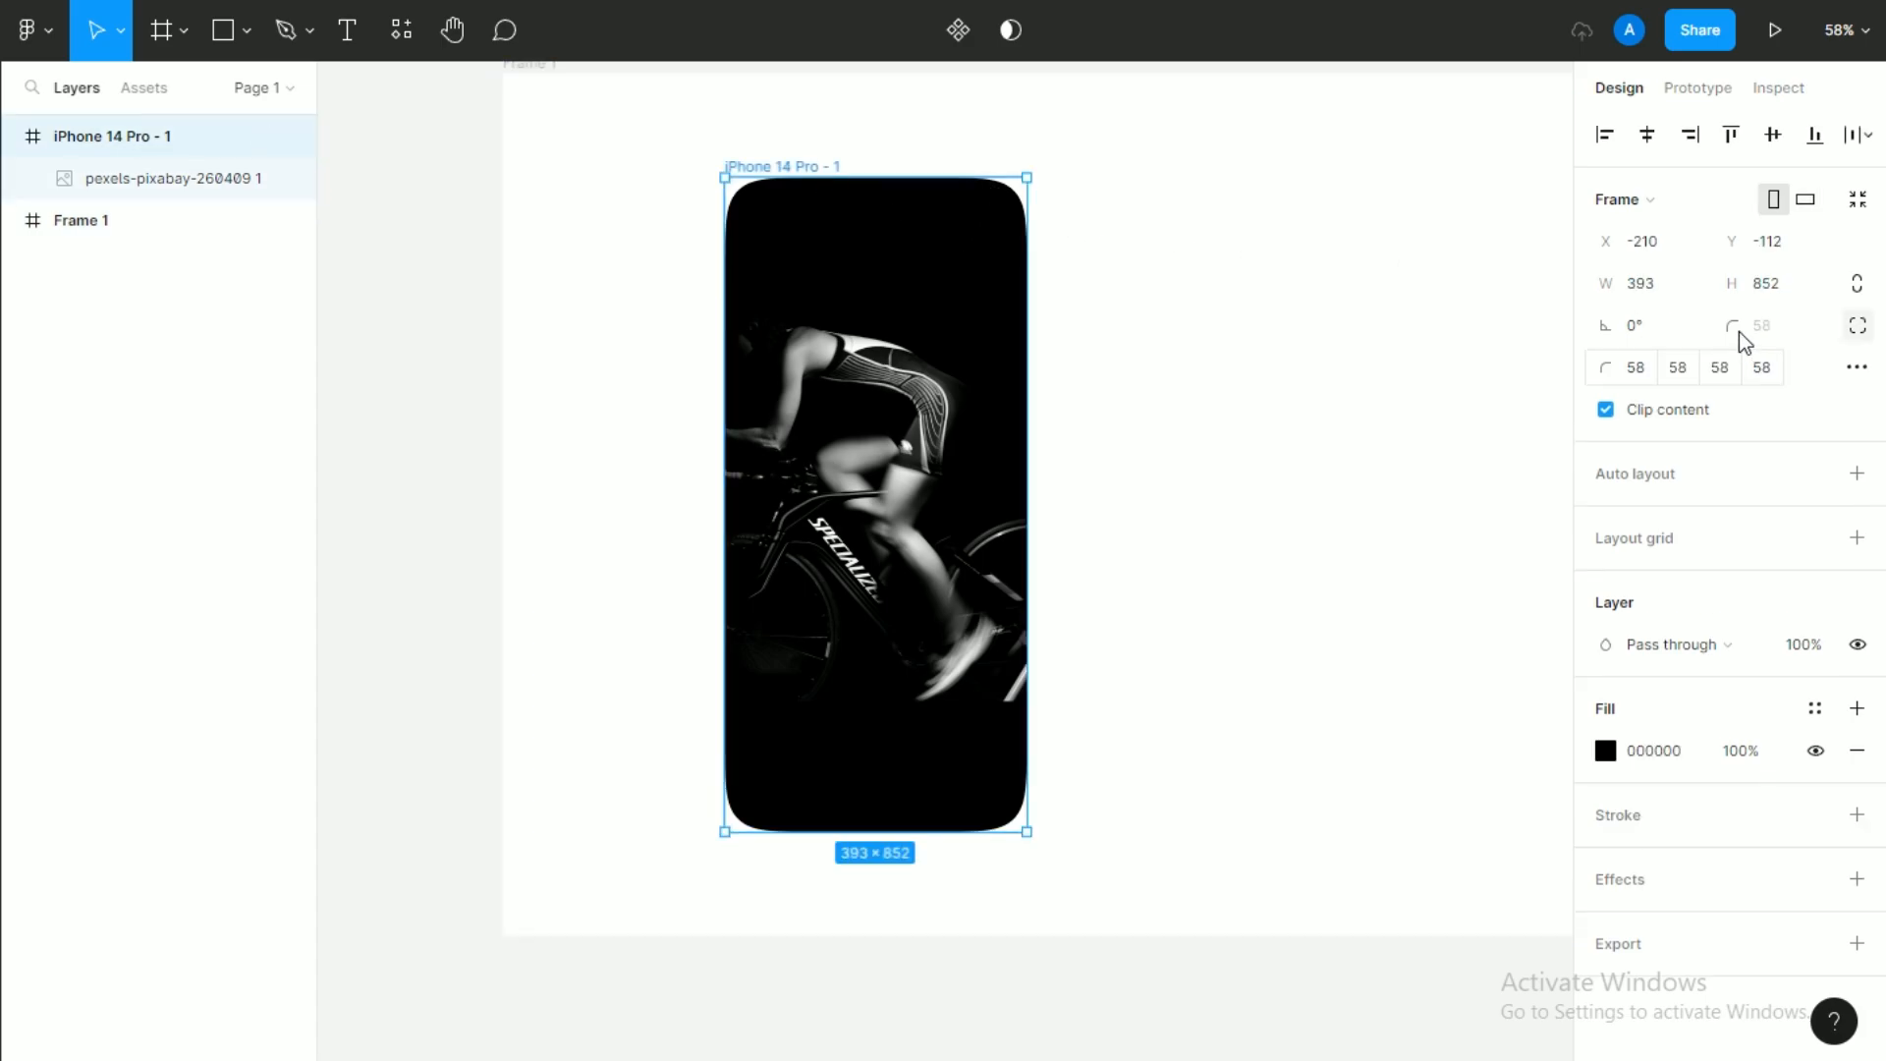
left_click(1858, 367)
left_click(1858, 367)
left_click(1277, 379)
left_click_drag(1169, 337, 1018, 346)
Draw a rectangle about 187 × 65 near the bottom of the phone frame and round its corners to 91.
left_click(222, 30)
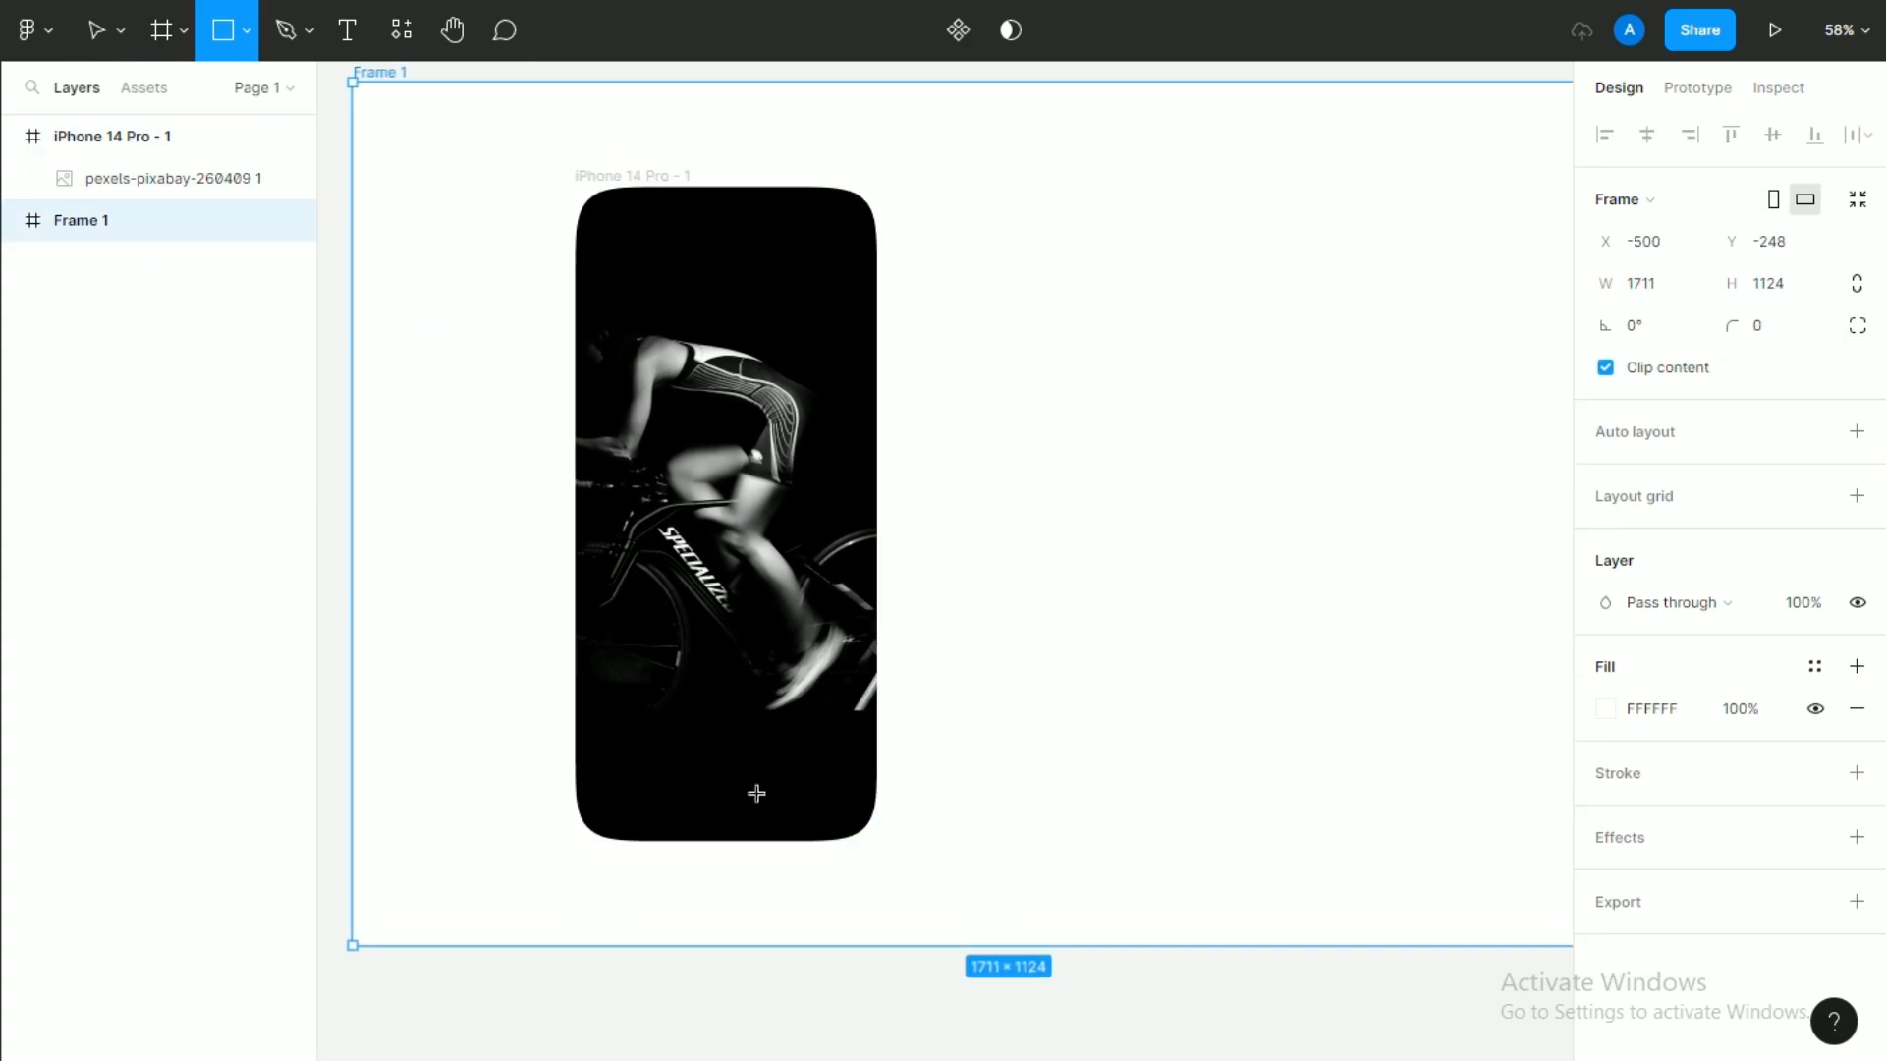
left_click_drag(656, 733, 800, 782)
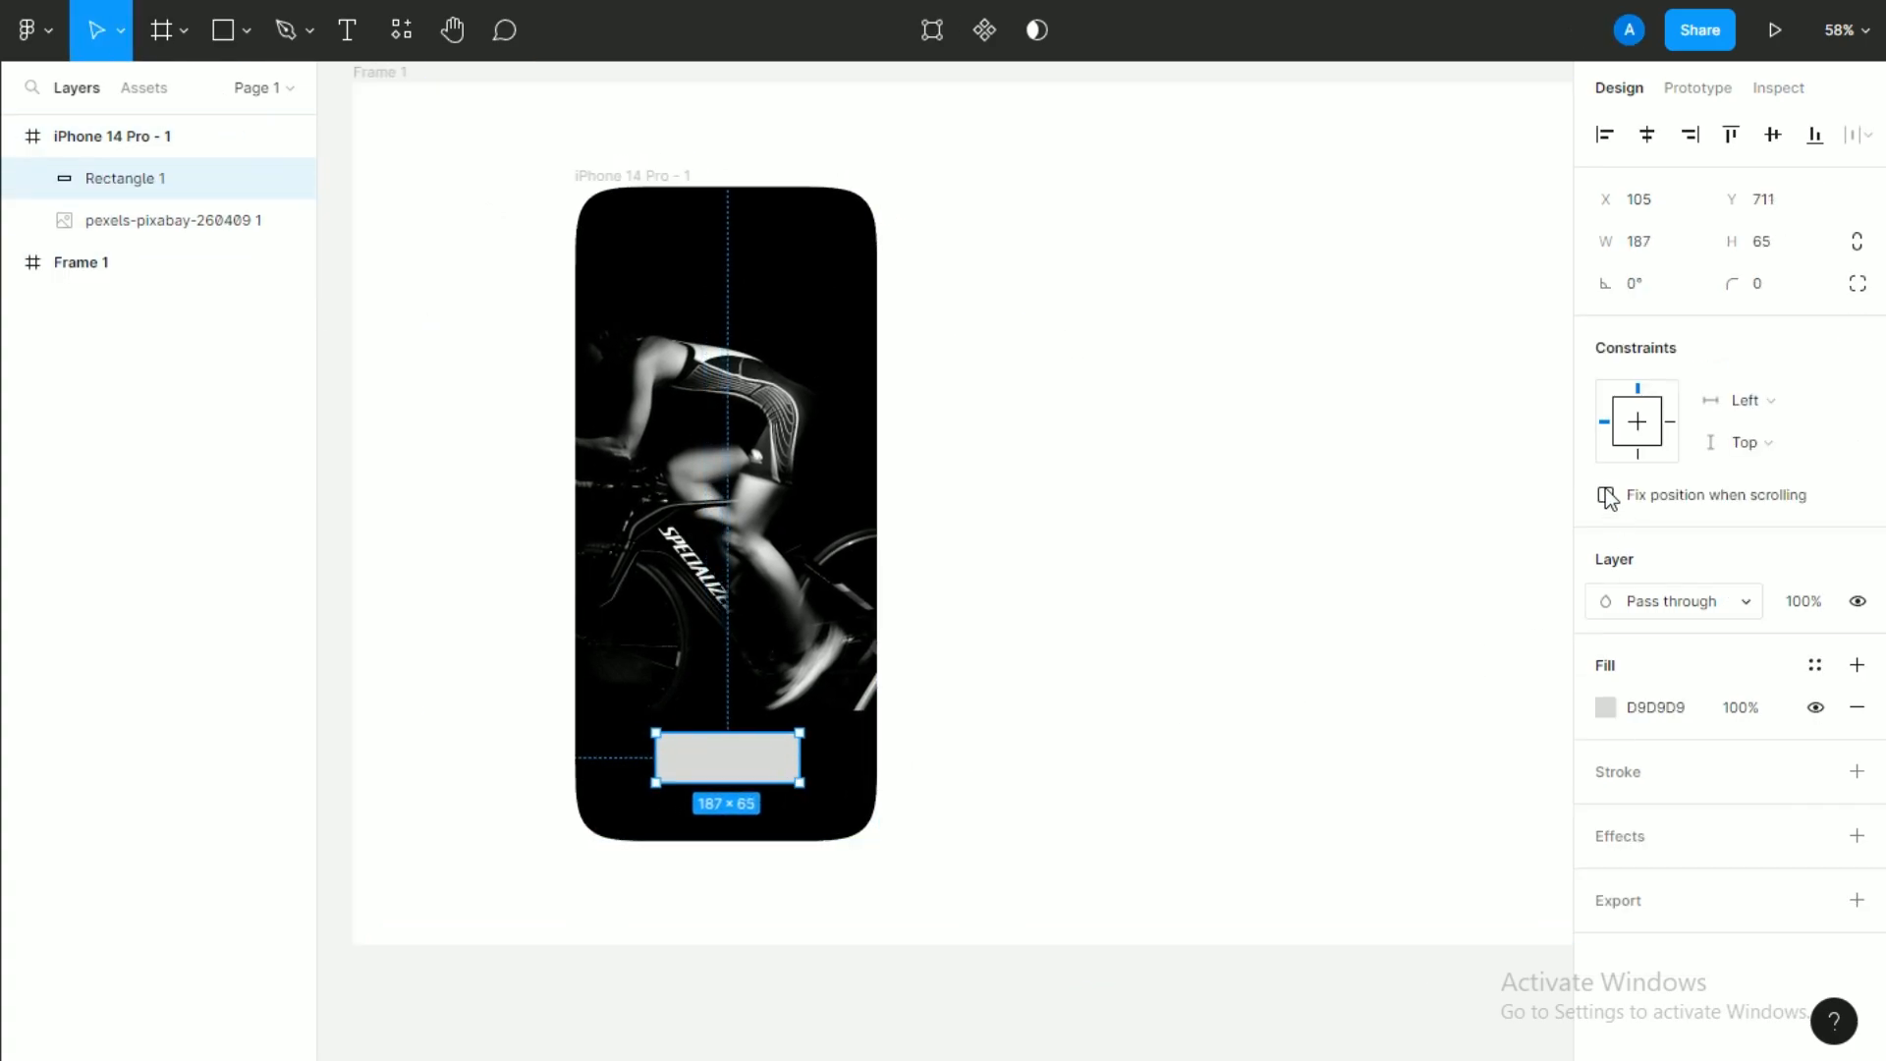
left_click_drag(1732, 285, 1002, 287)
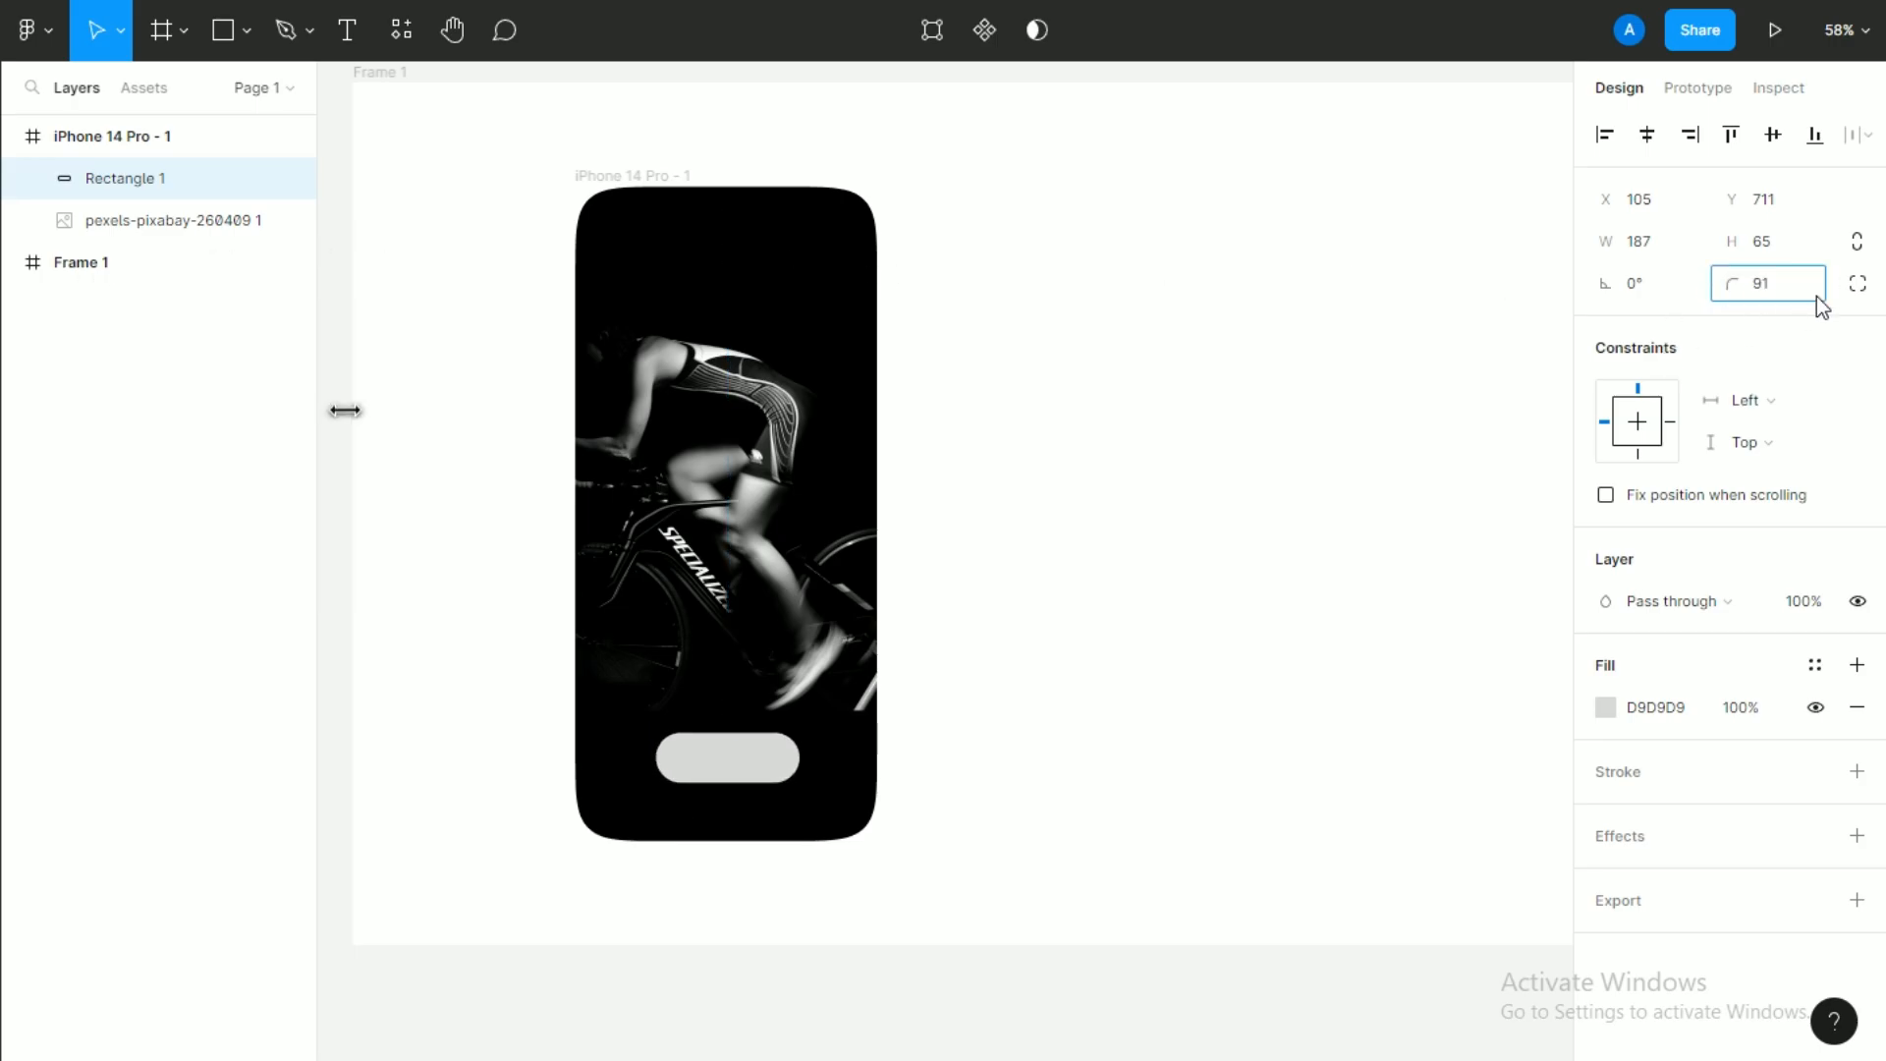
left_click(1857, 283)
left_click(1857, 325)
left_click_drag(1292, 395, 1128, 316)
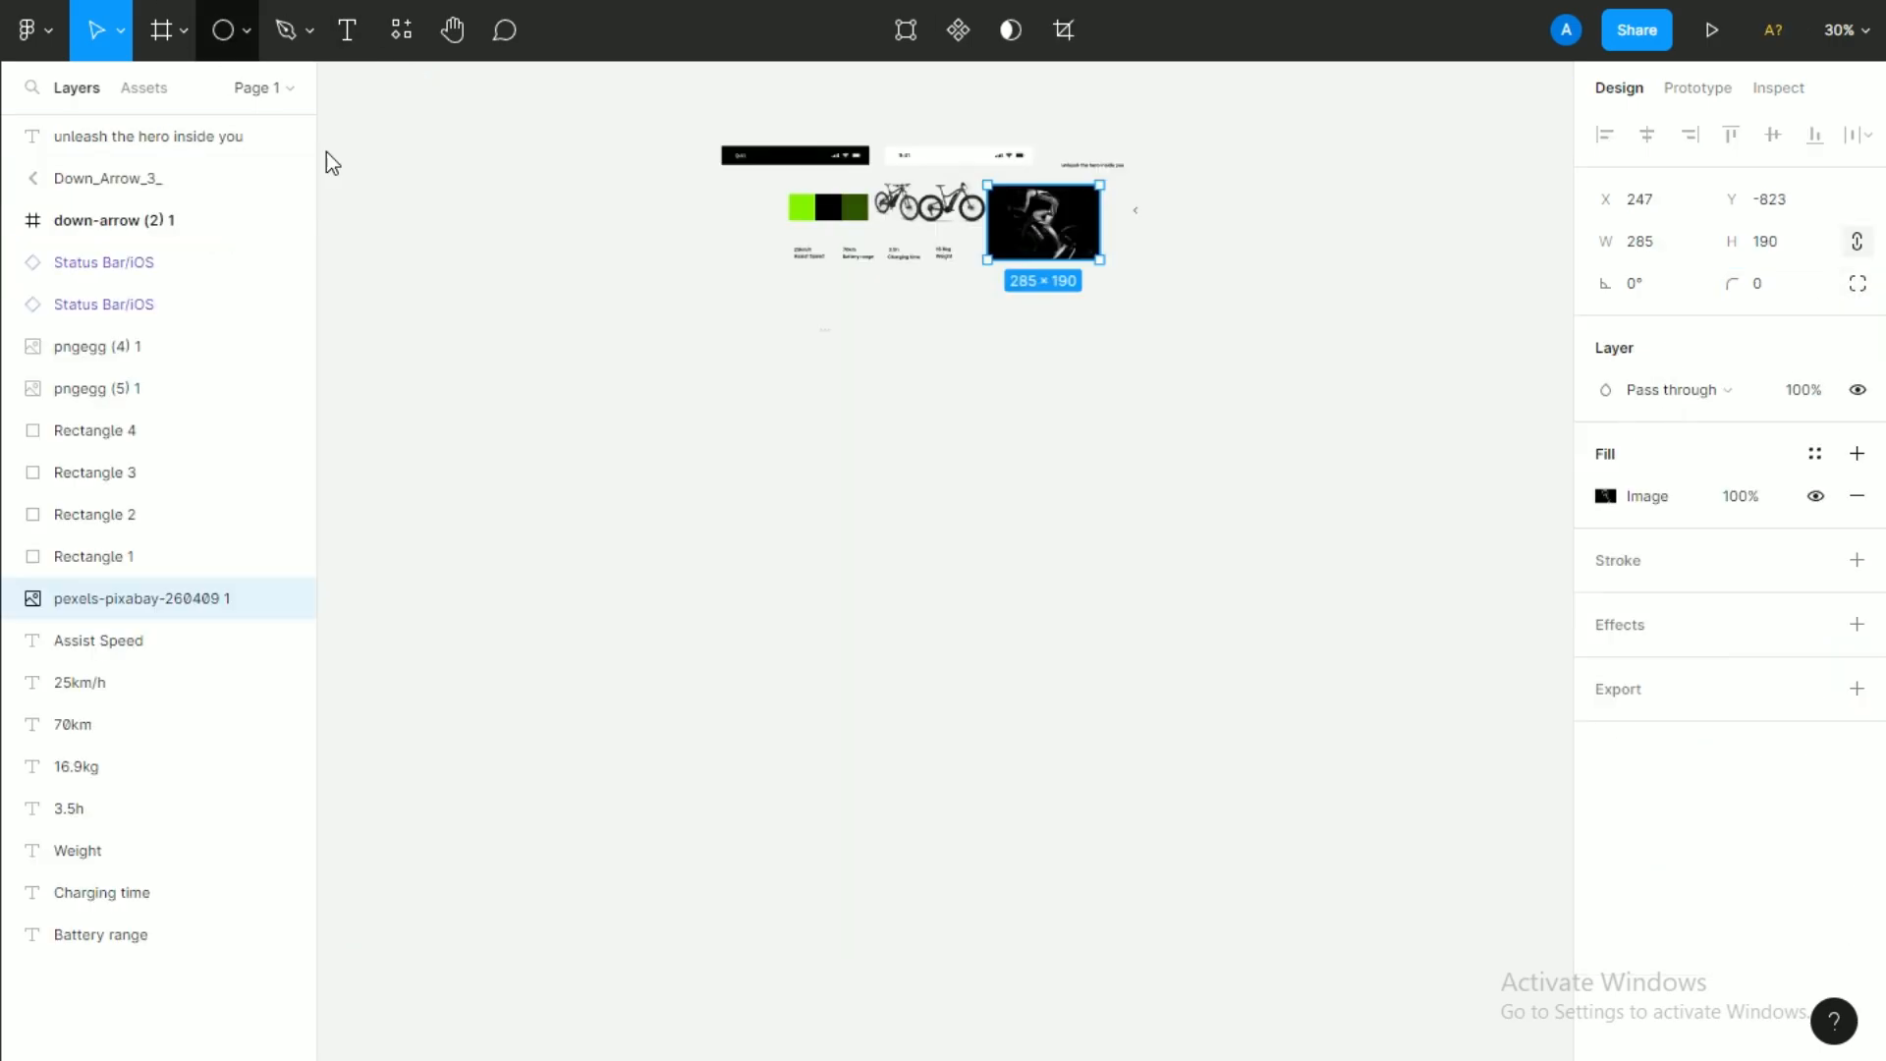
Copy the three colour swatches from the assets file and place them above the phone frame in Frame 1.
left_click(825, 211)
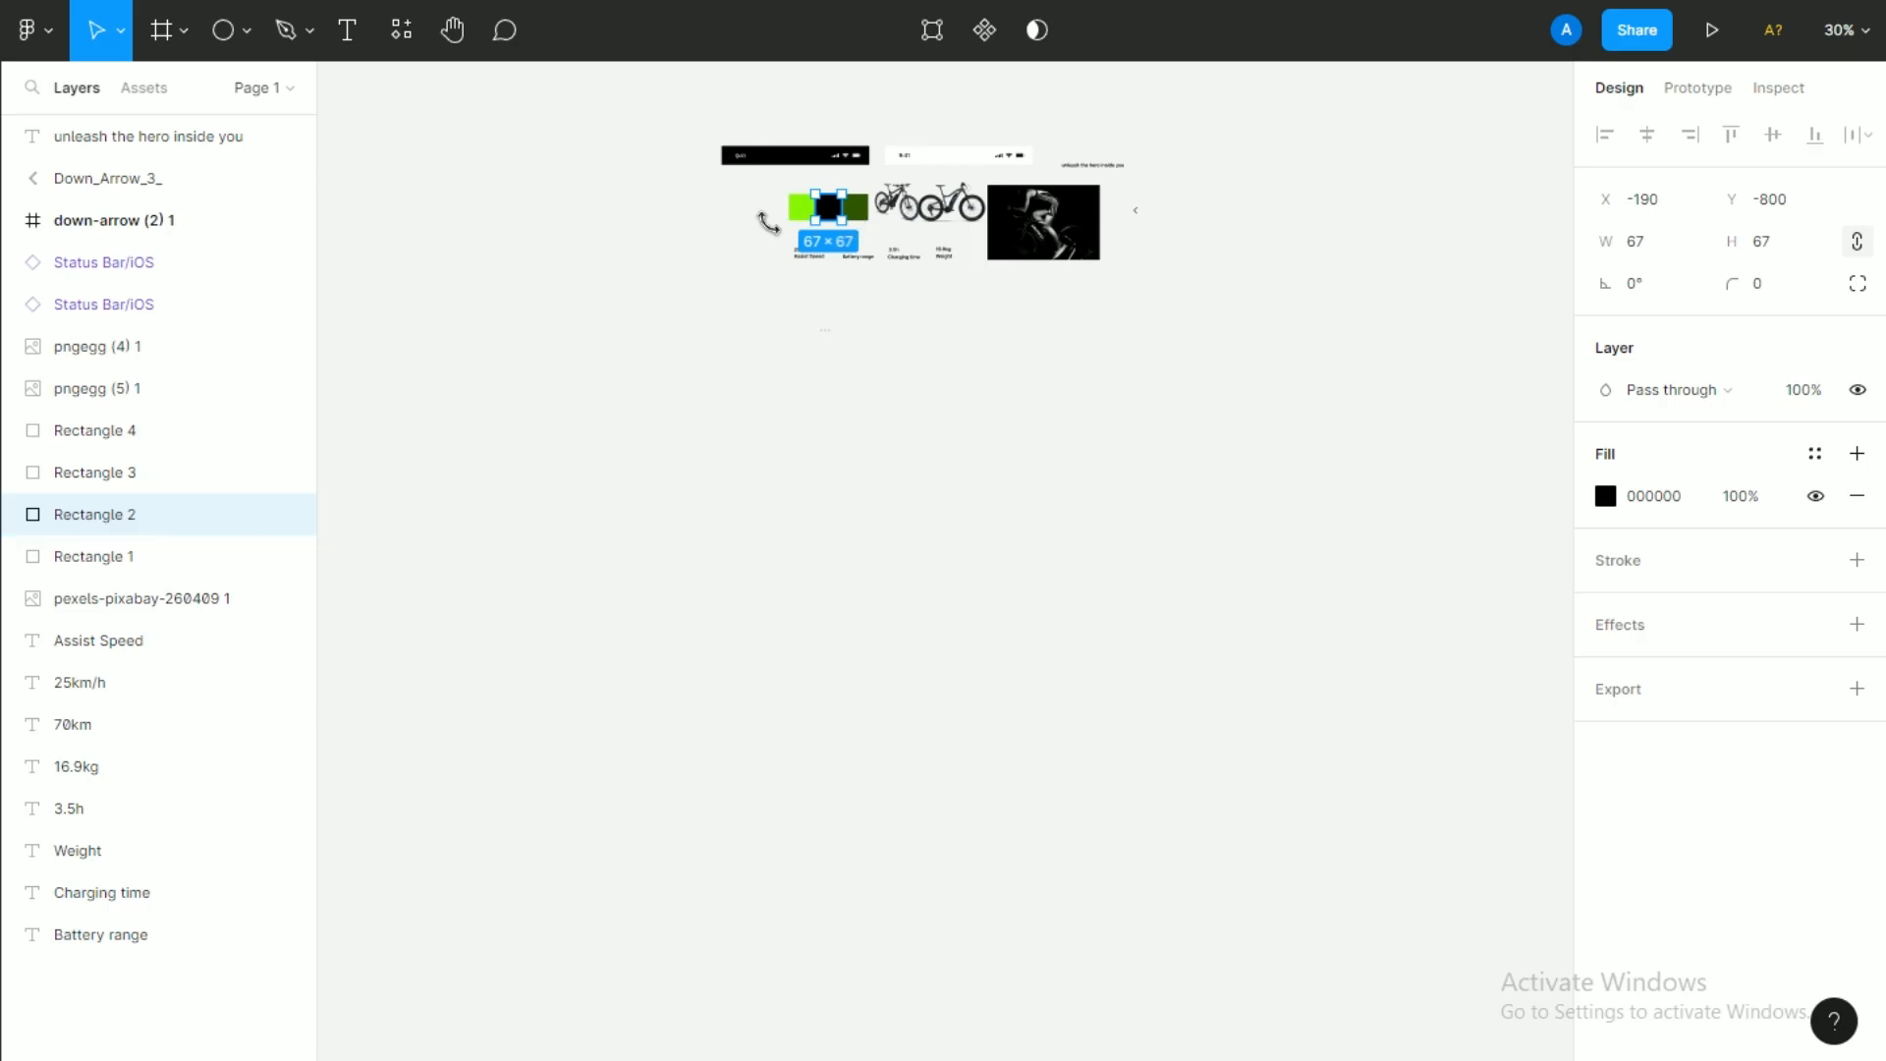
left_click_drag(768, 224, 862, 228)
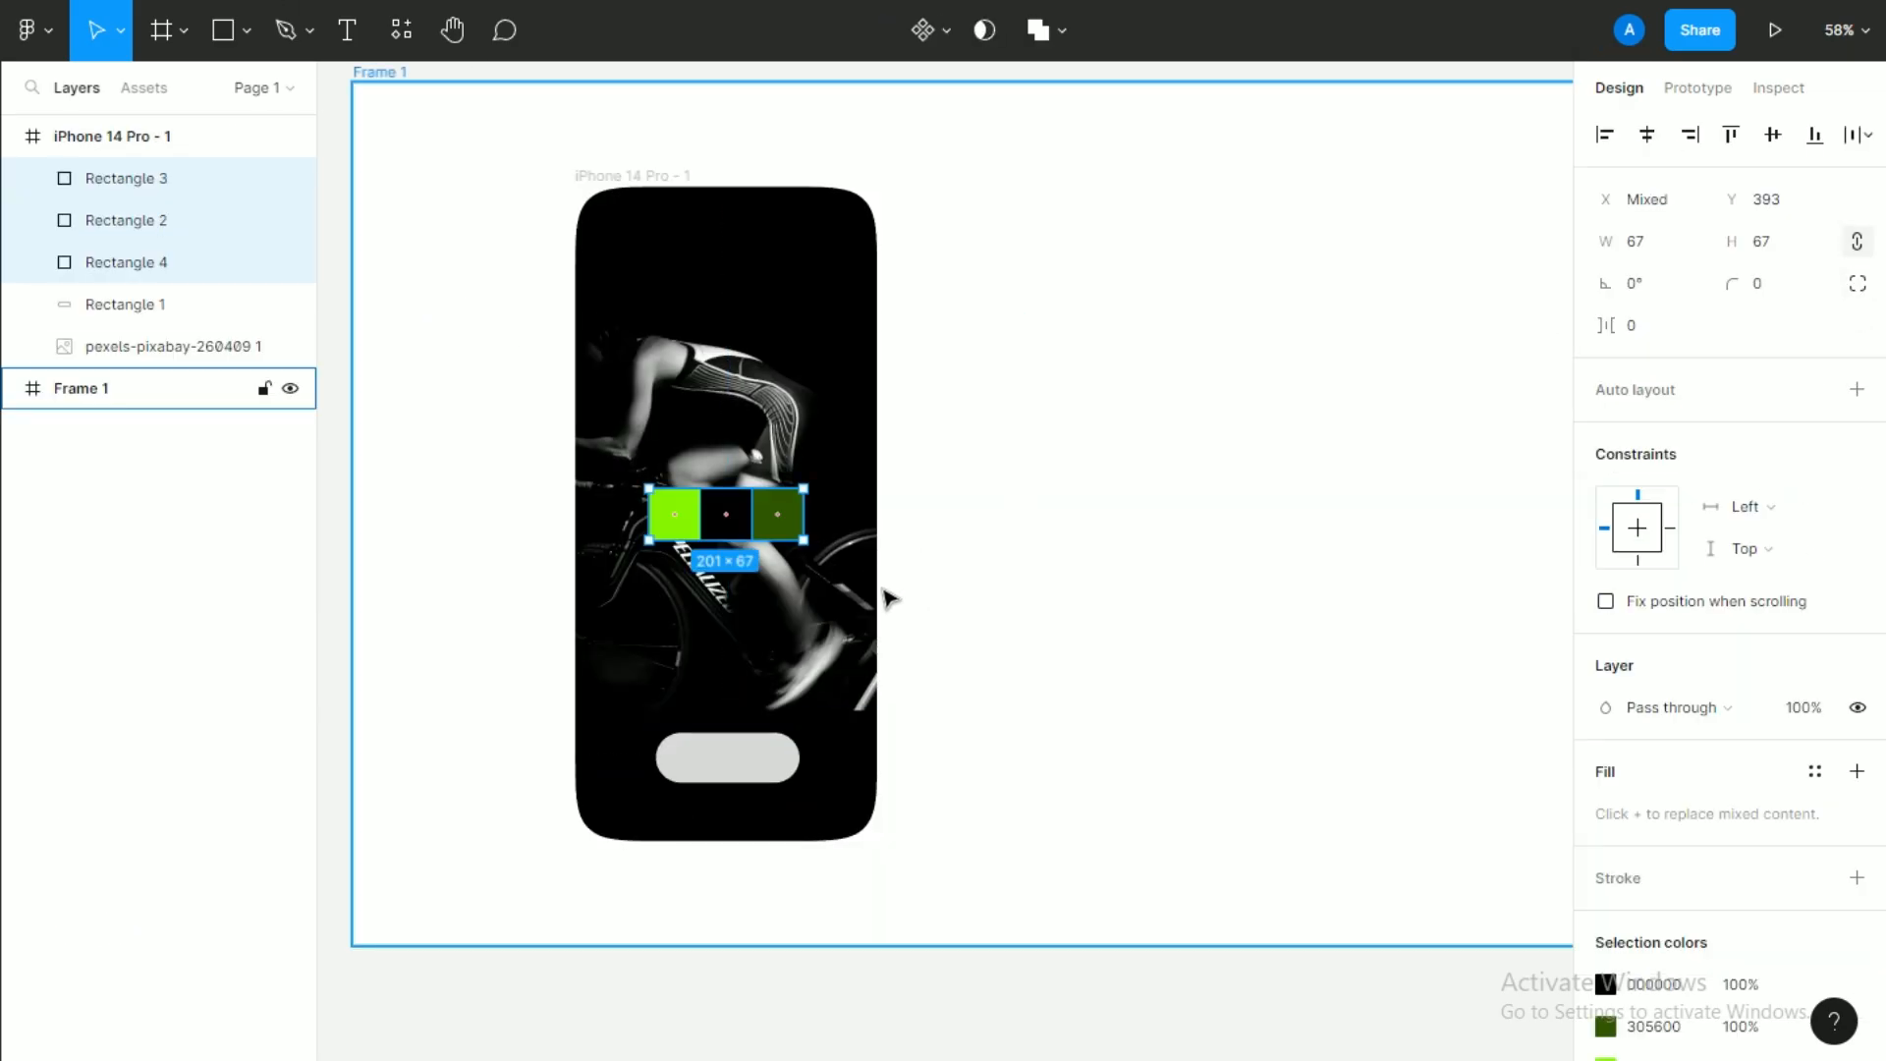
left_click_drag(671, 515, 629, 124)
Fill the rounded button with the bright green 89F500 sampled from the swatch.
left_click(705, 738)
key("i")
left_click(629, 123)
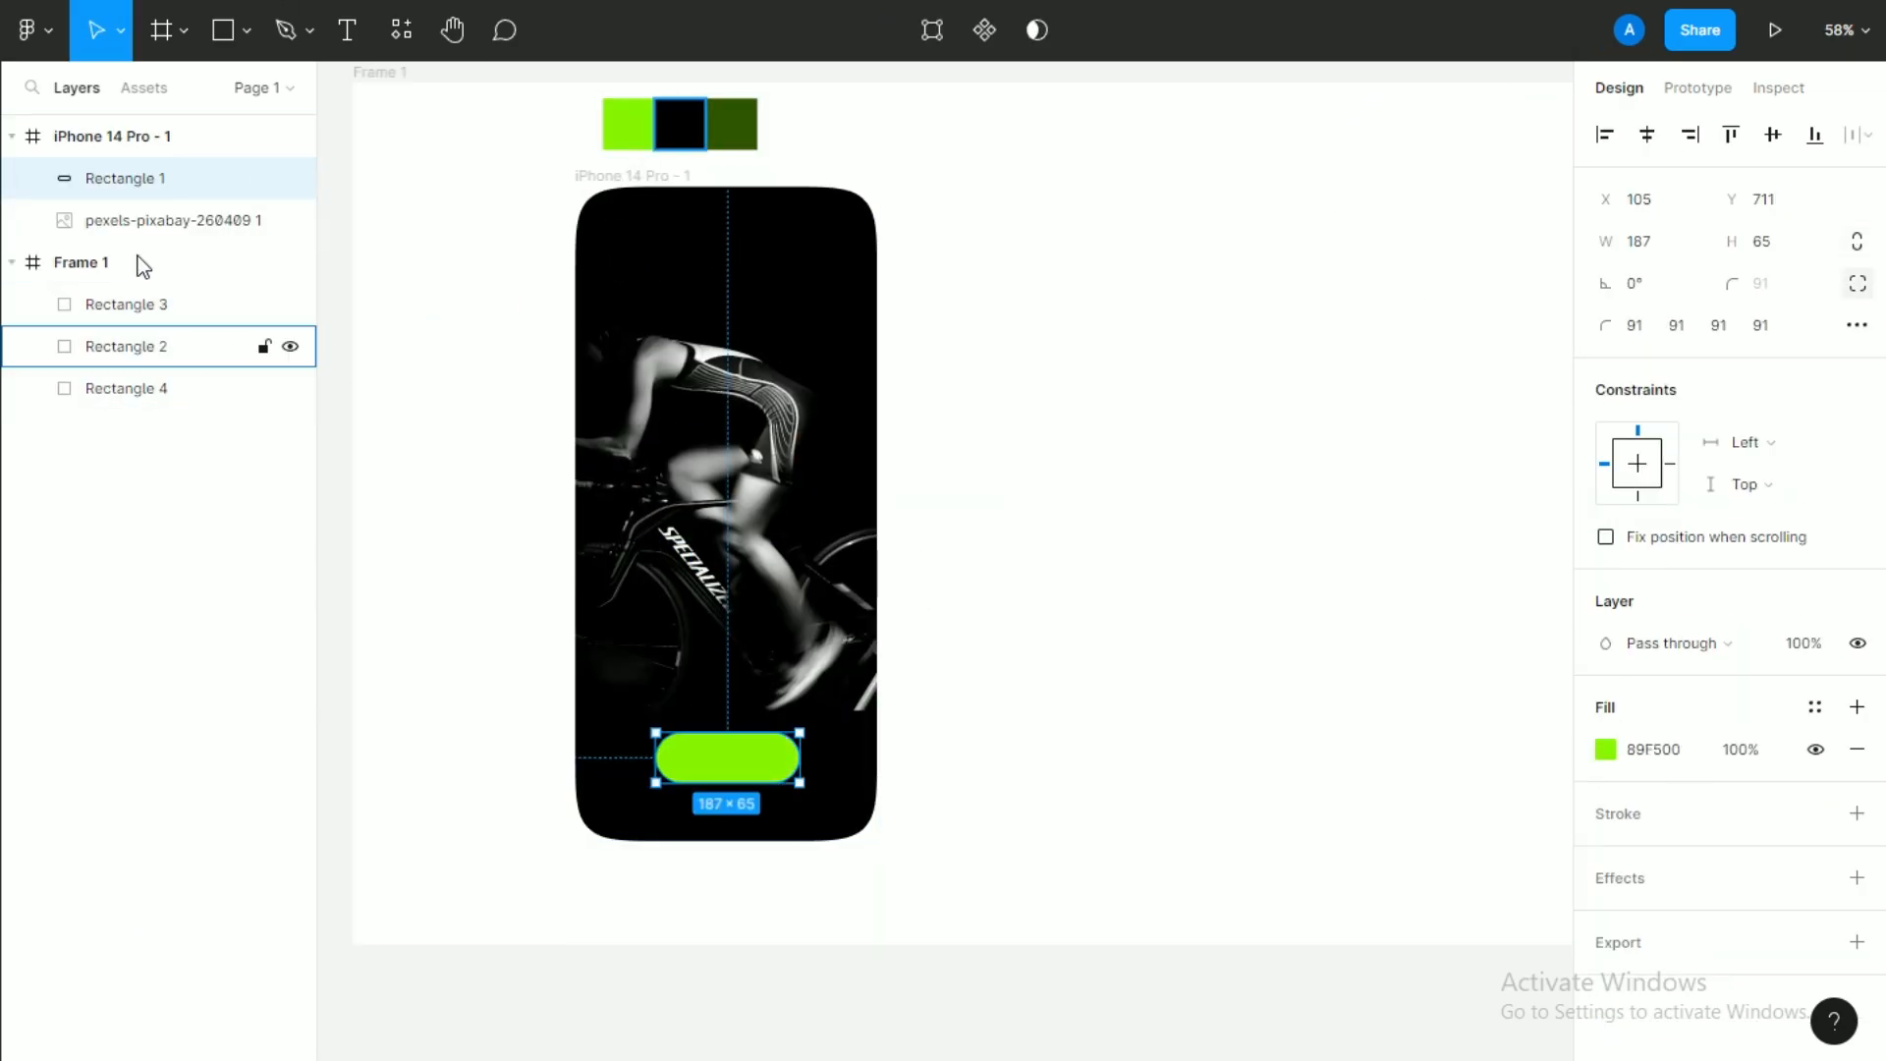
Add the text "DISCOVER NOW" onto the green button and colour it black (000000).
left_click(679, 682)
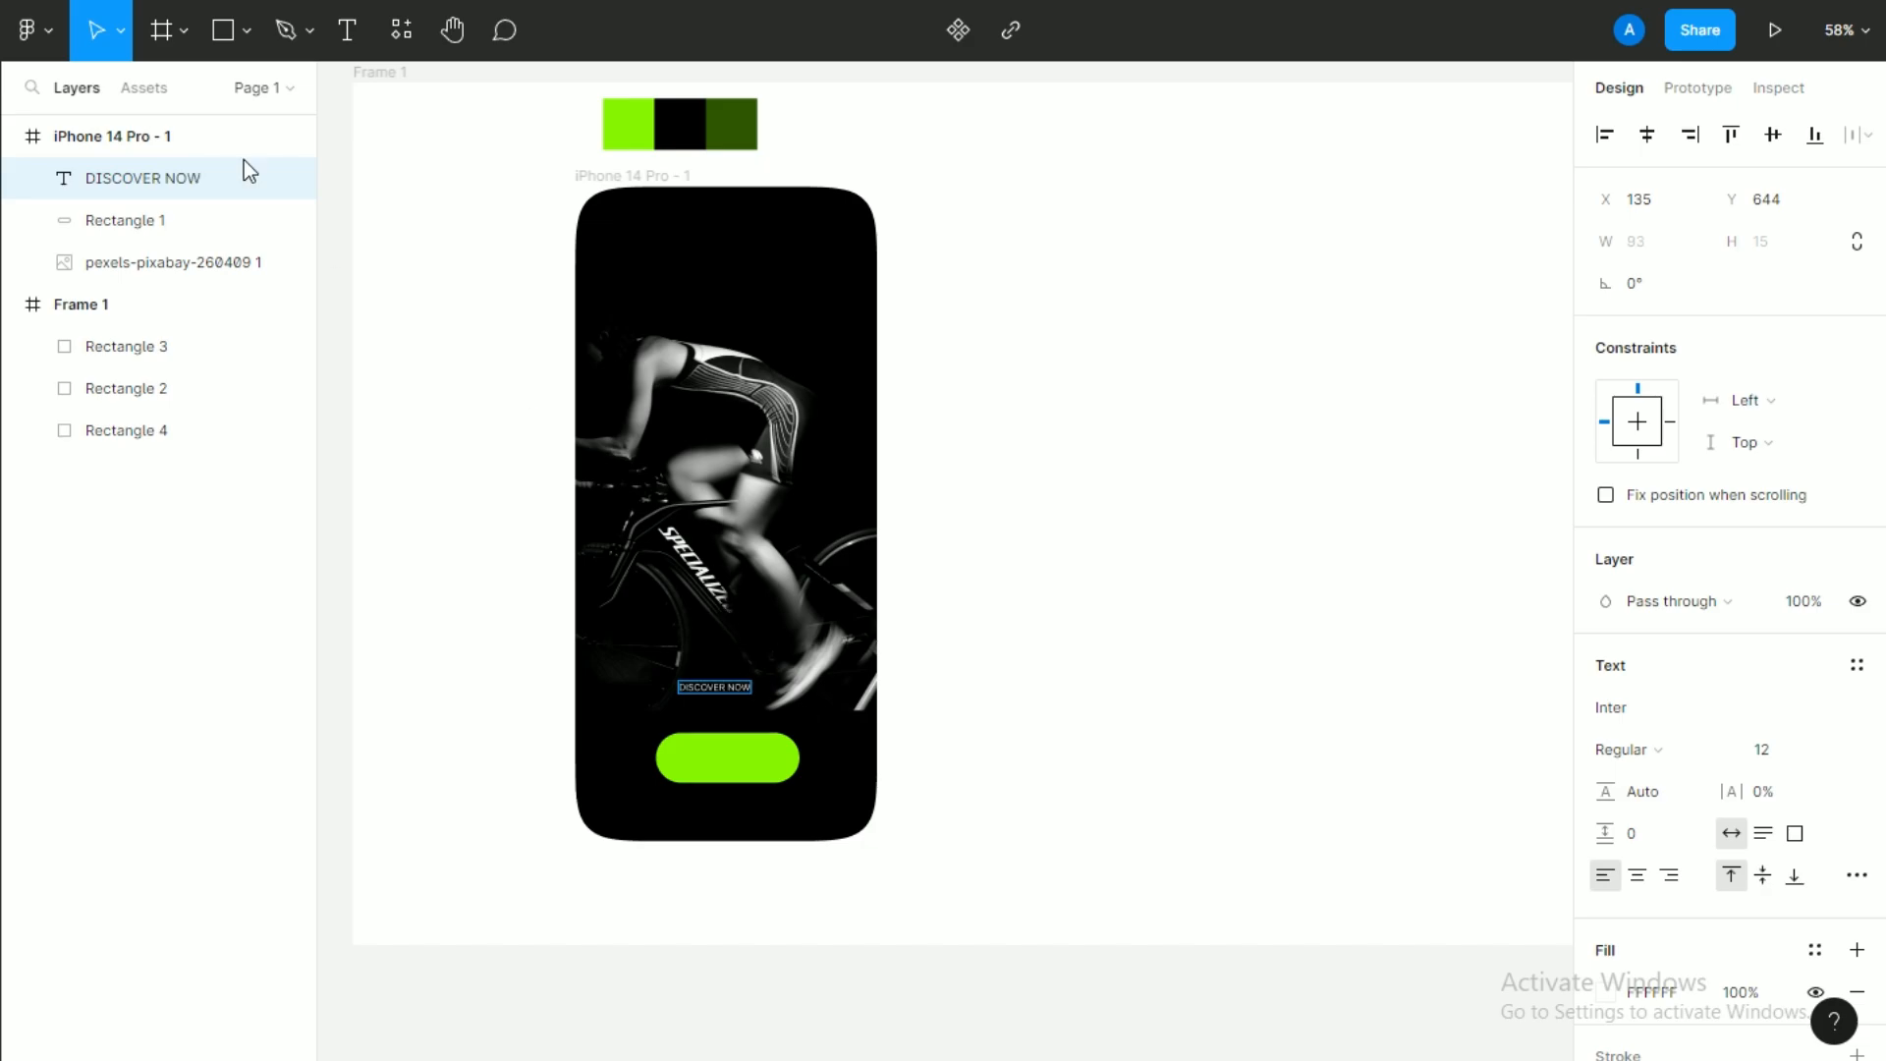
mouse_move(747, 705)
left_mouse_down()
mouse_move(783, 714)
mouse_move(760, 699)
left_mouse_up()
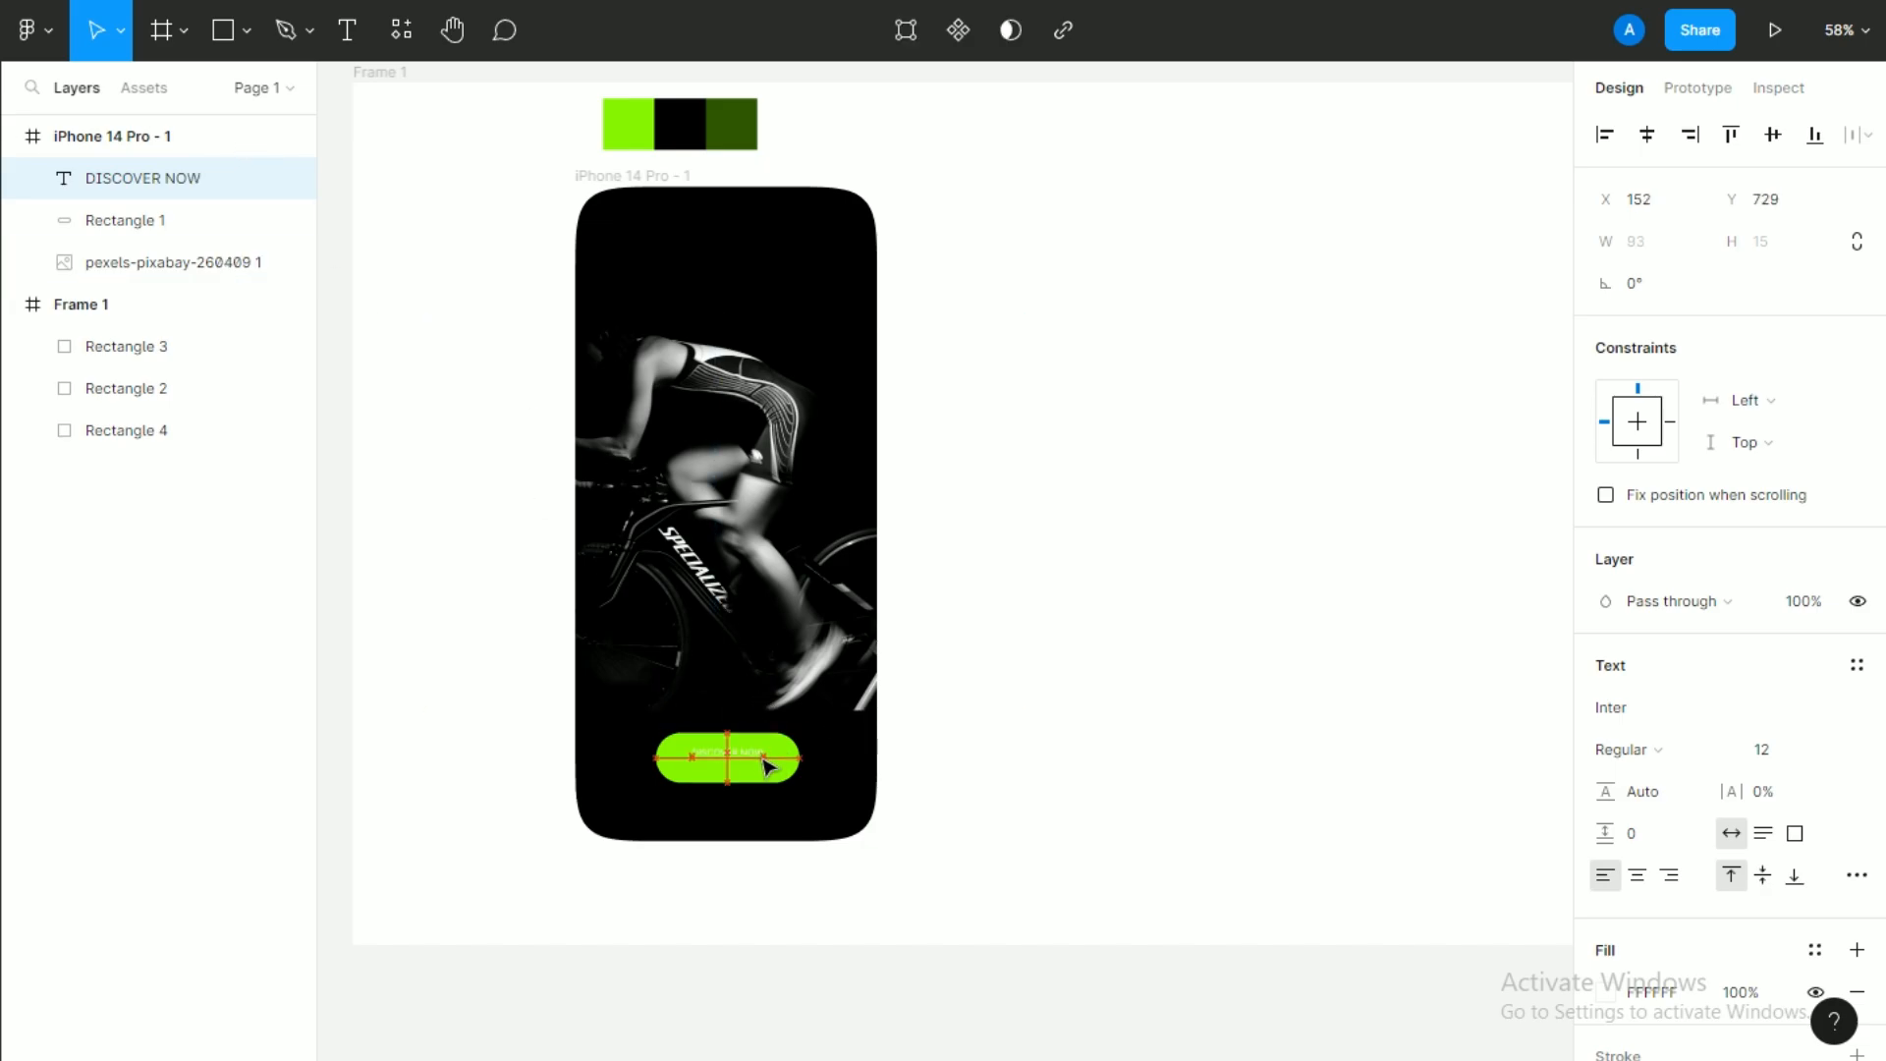
scroll(771, 838, "up", 5)
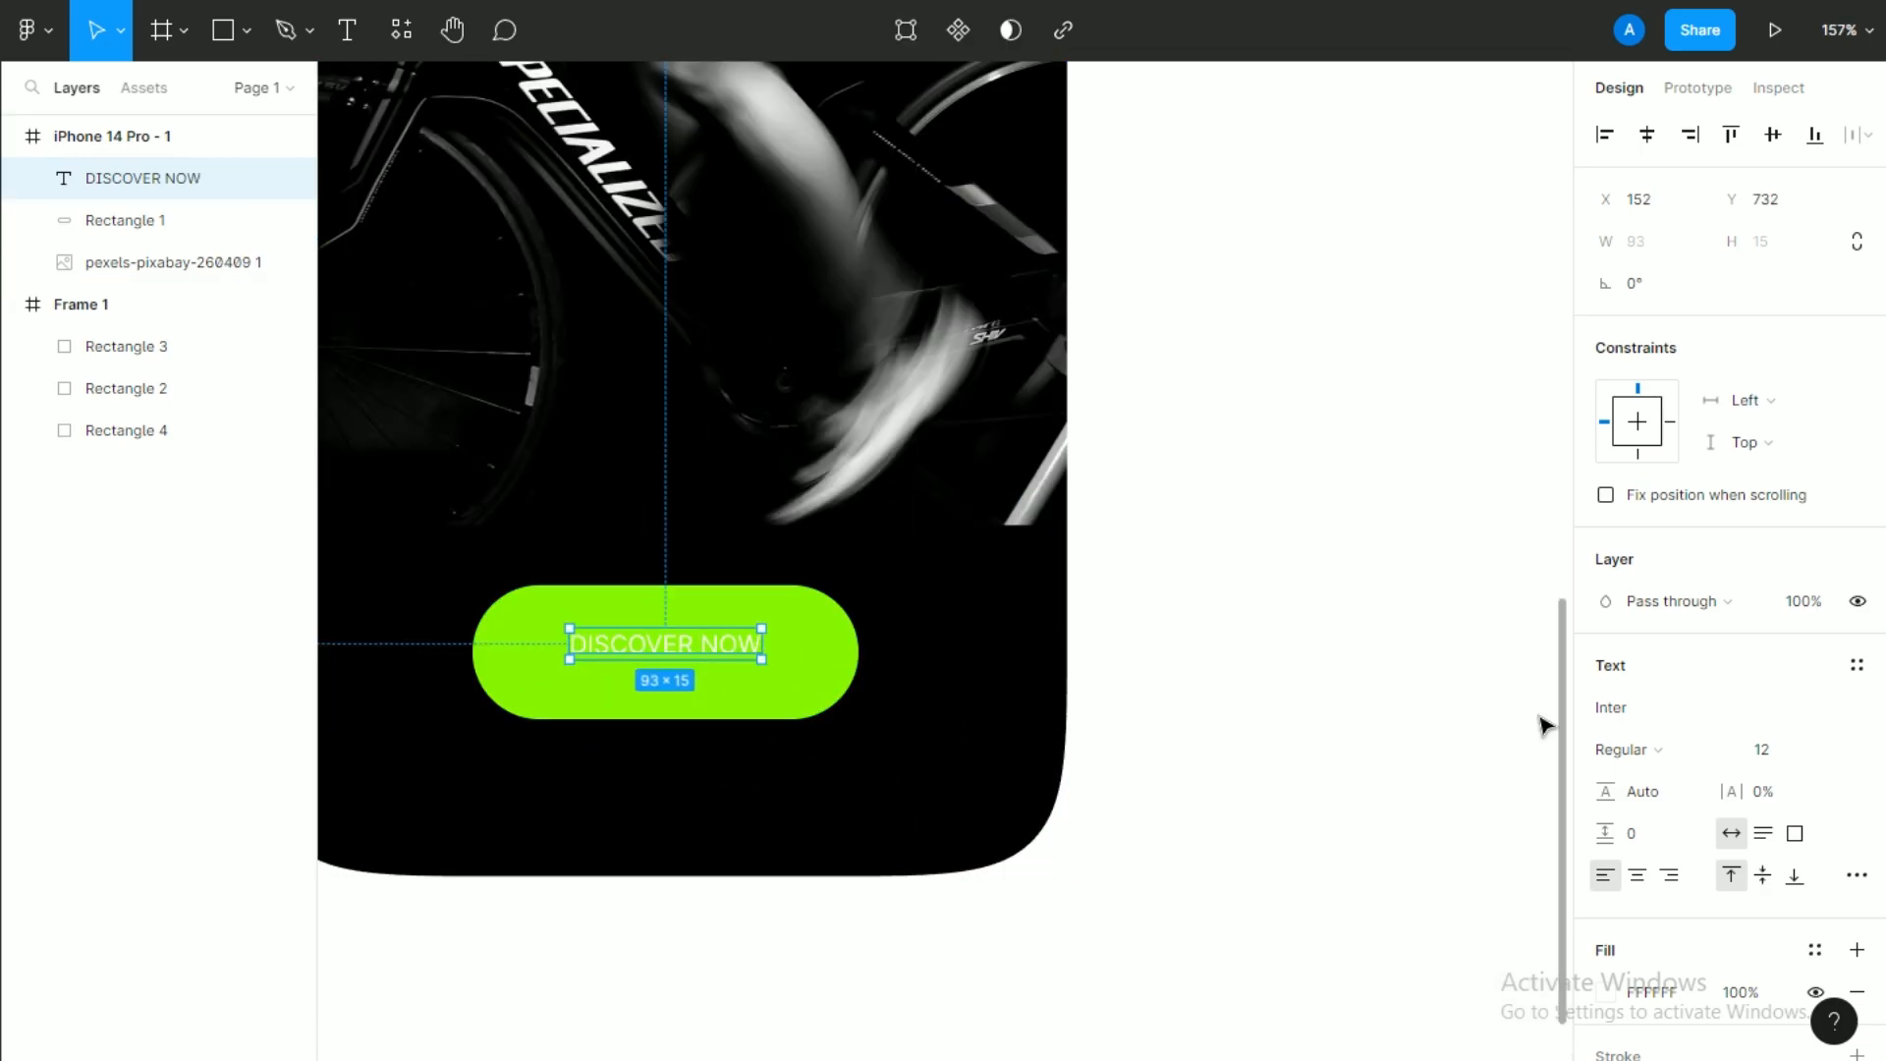
left_click(1607, 991)
left_click_drag(1317, 652, 1253, 738)
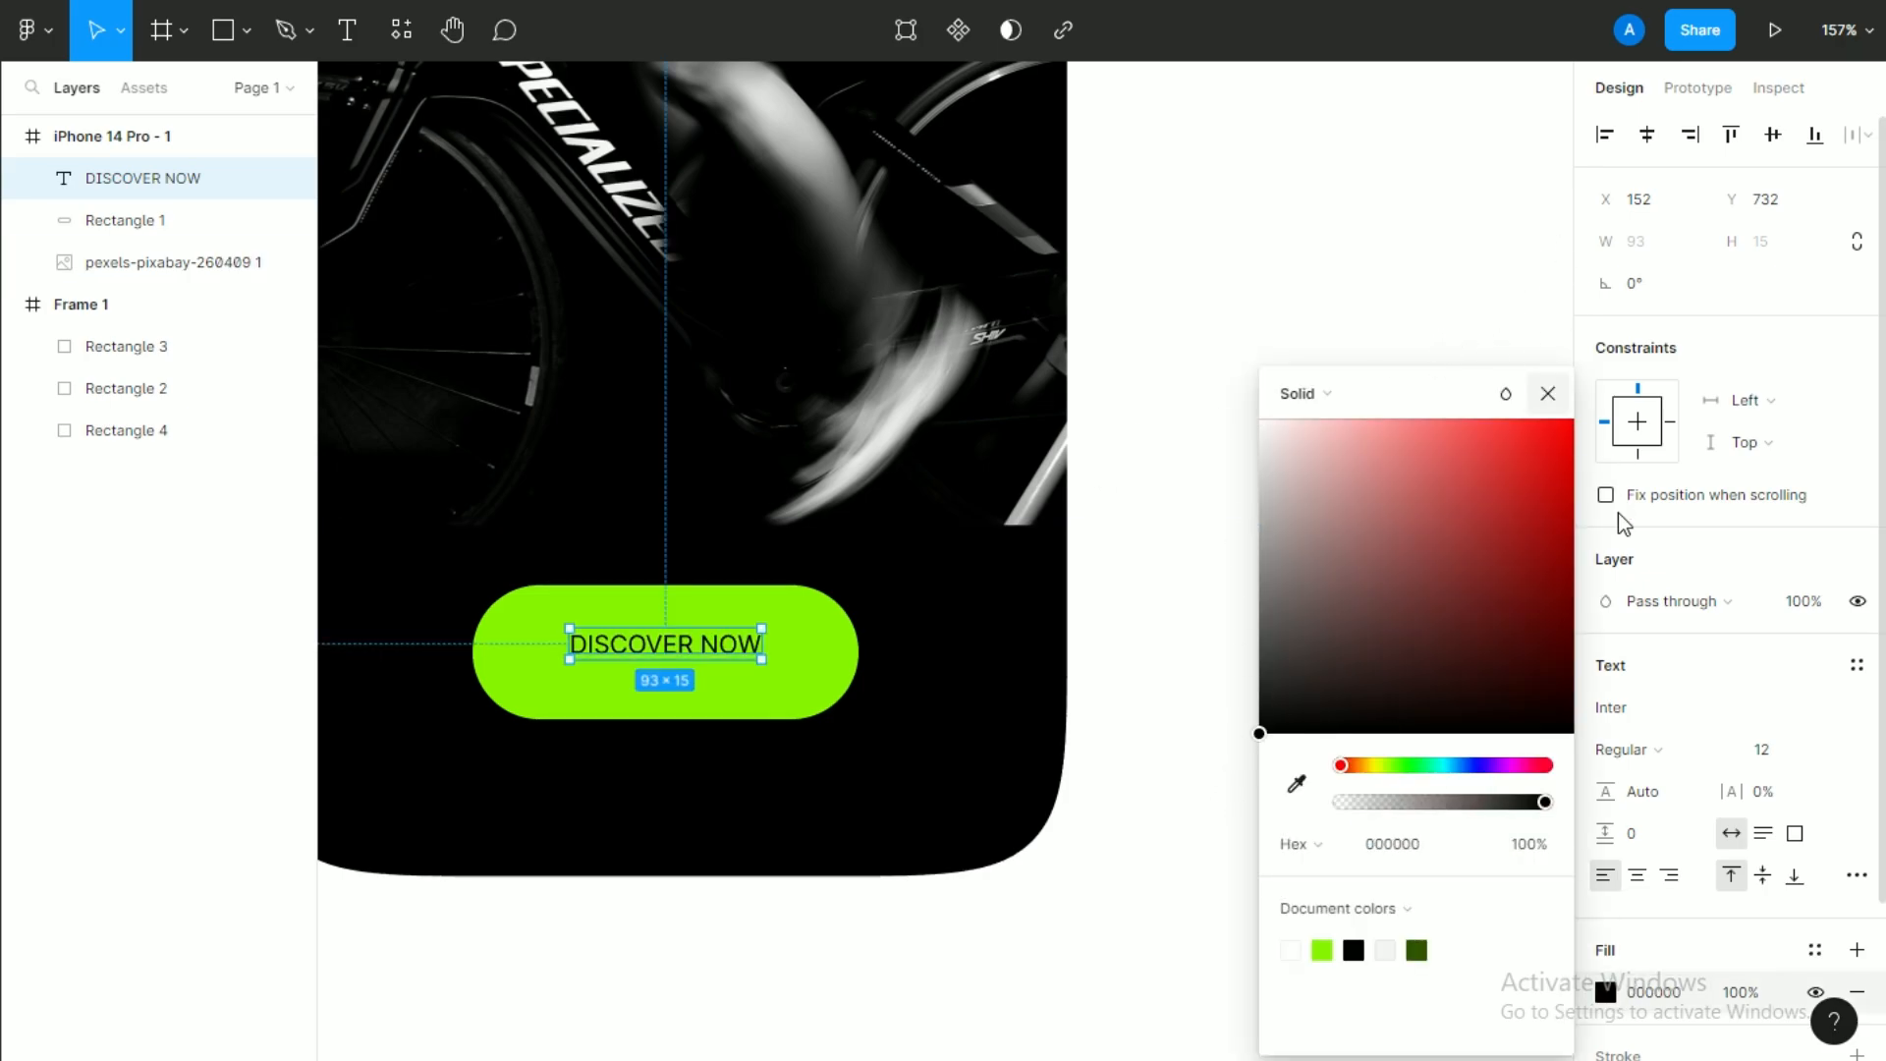
left_click(1670, 603)
left_click(1768, 643)
Set the DISCOVER NOW label to Poppins Bold, size 17, in a text box about 135 × 25.
left_click(1650, 709)
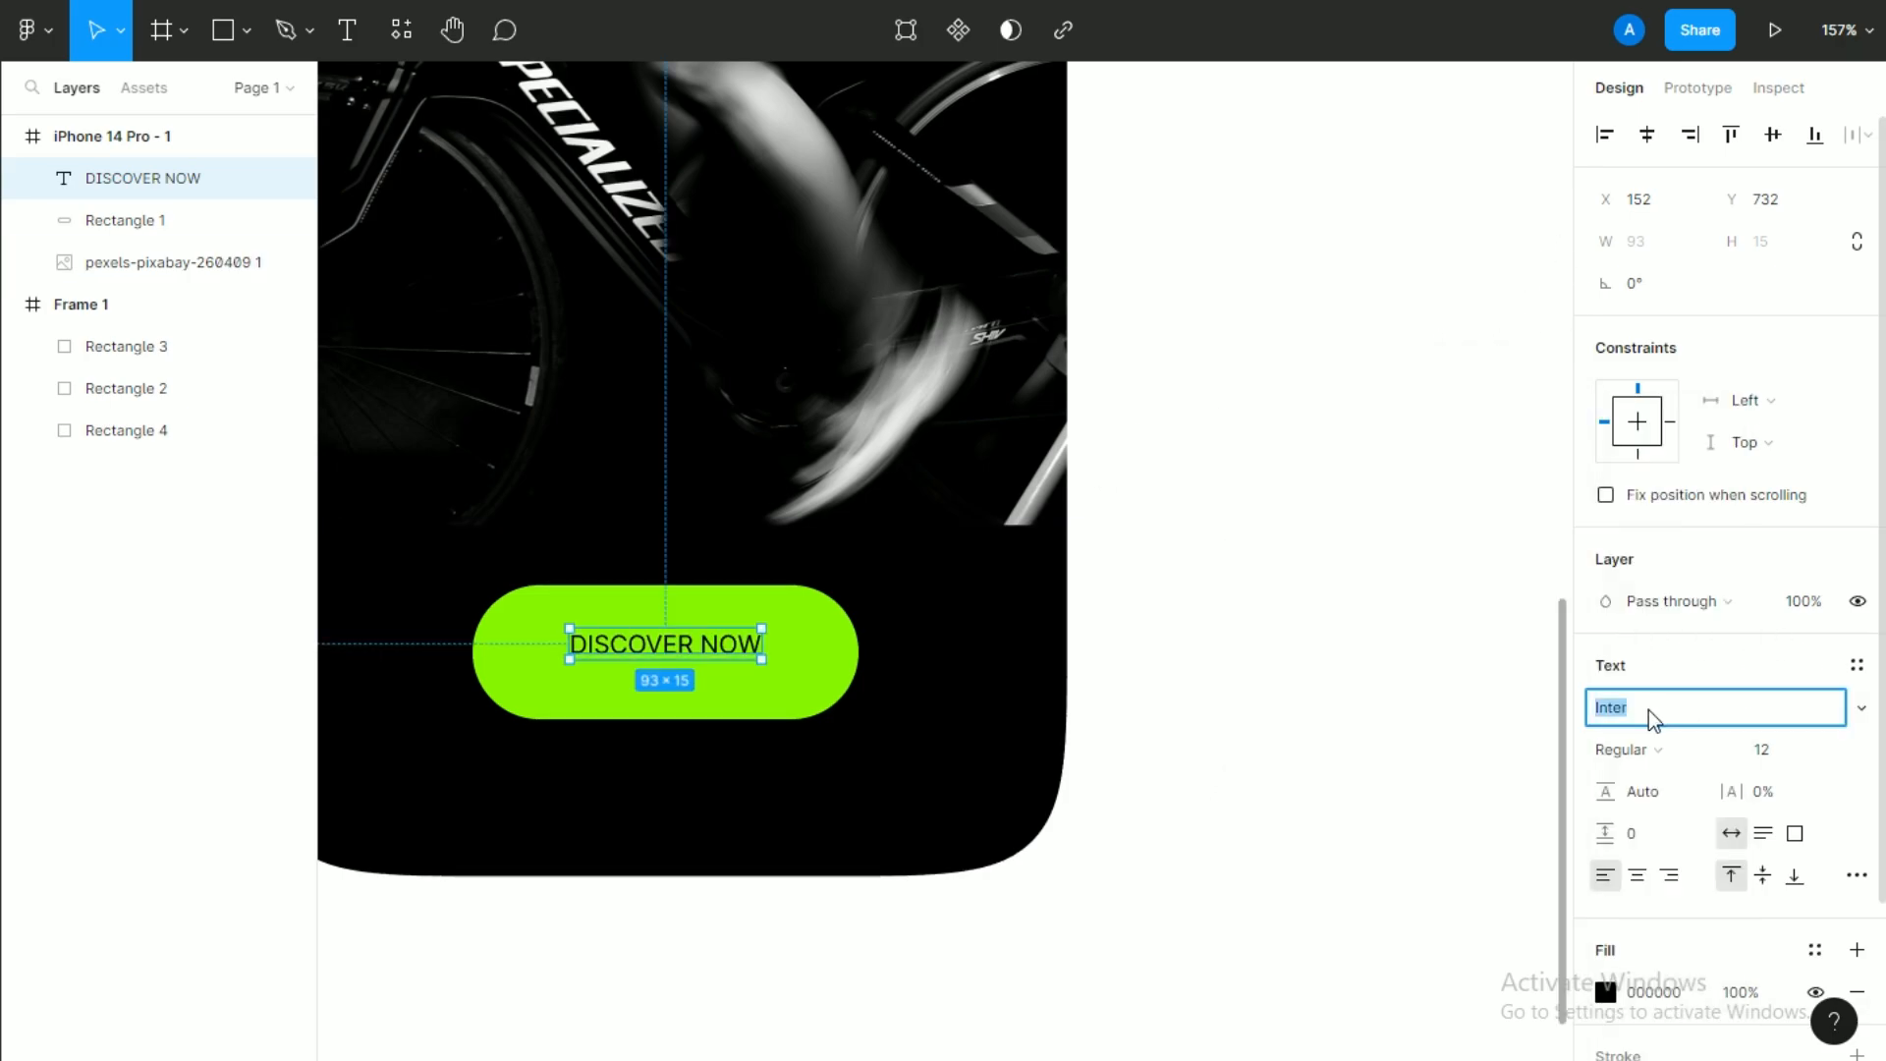
key("Return")
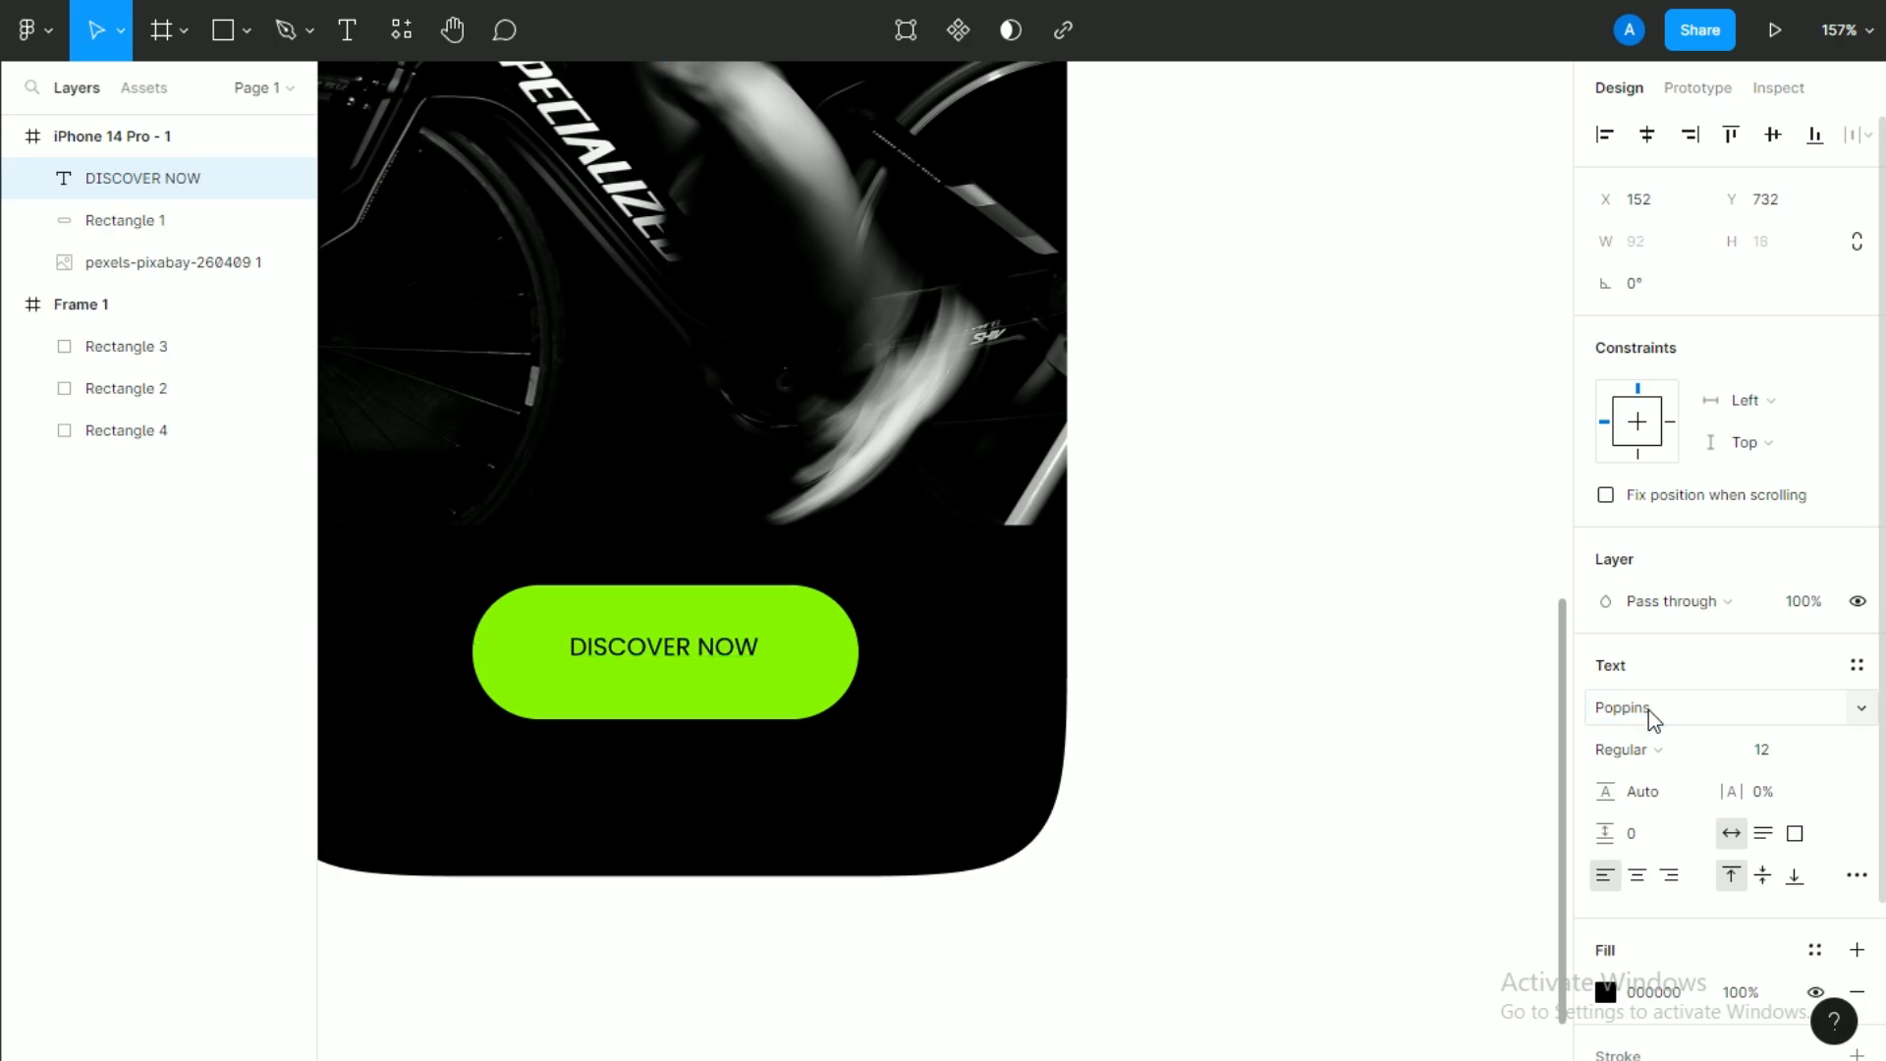
left_click(1622, 749)
left_click(1652, 735)
left_click_drag(770, 666, 716, 667)
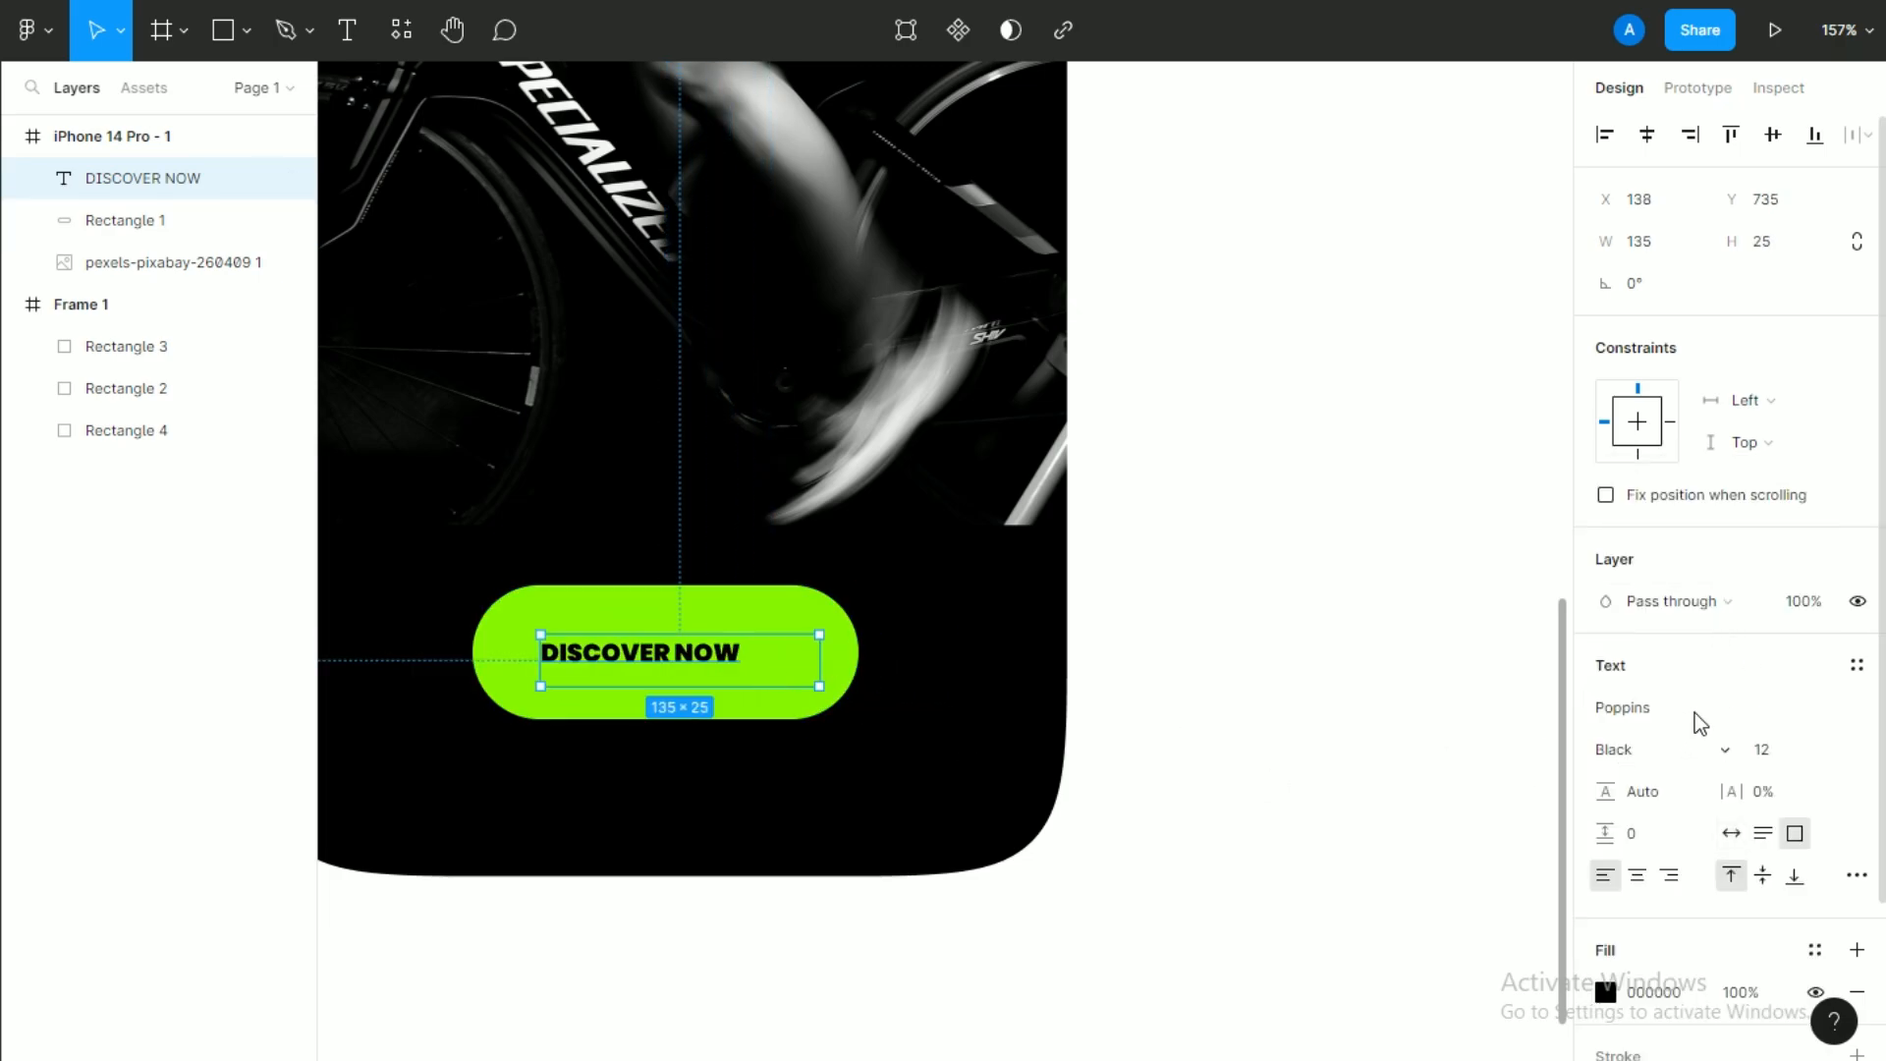
left_click(1672, 750)
left_click(1648, 668)
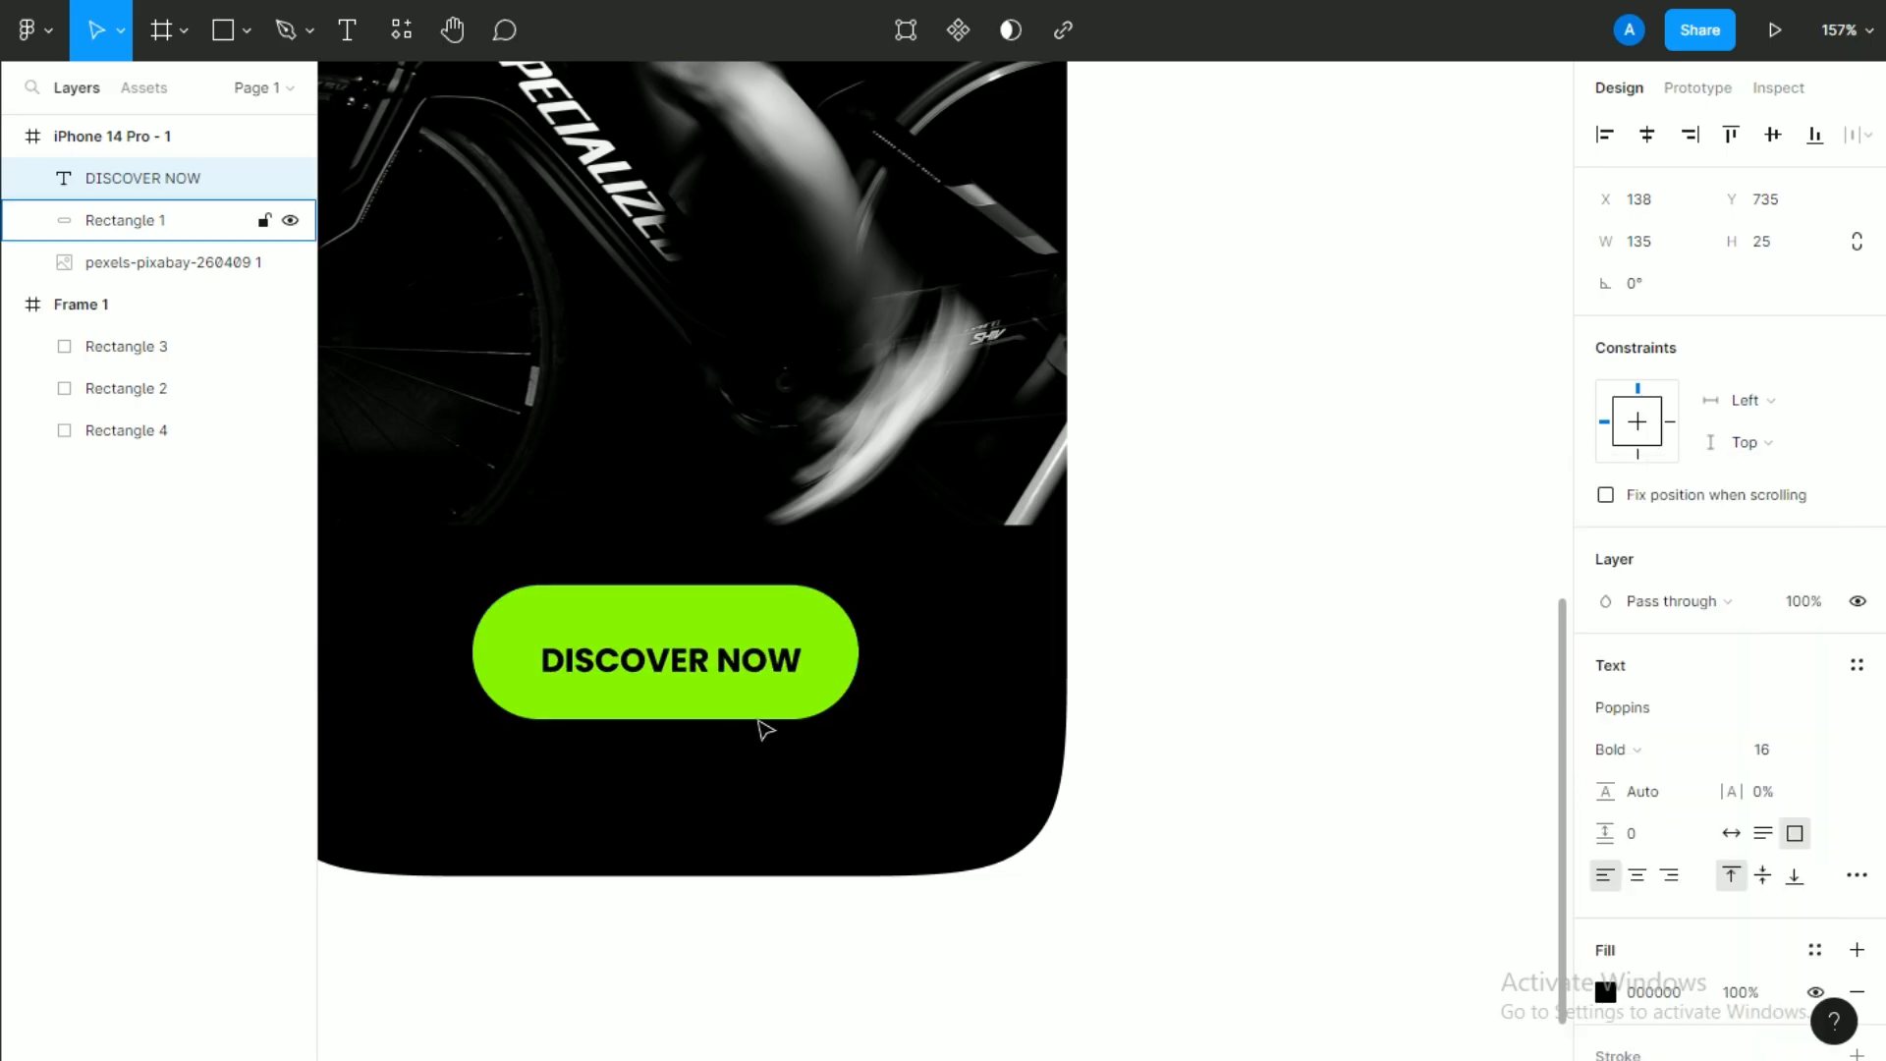
key("ctrl+shift+period")
Centre the DISCOVER NOW label on the green button and reduce the button's height to about 53.
left_click_drag(748, 670, 729, 666)
scroll(1169, 701, "down", 2)
scroll(1079, 642, "down", 2)
scroll(1082, 646, "up", 3)
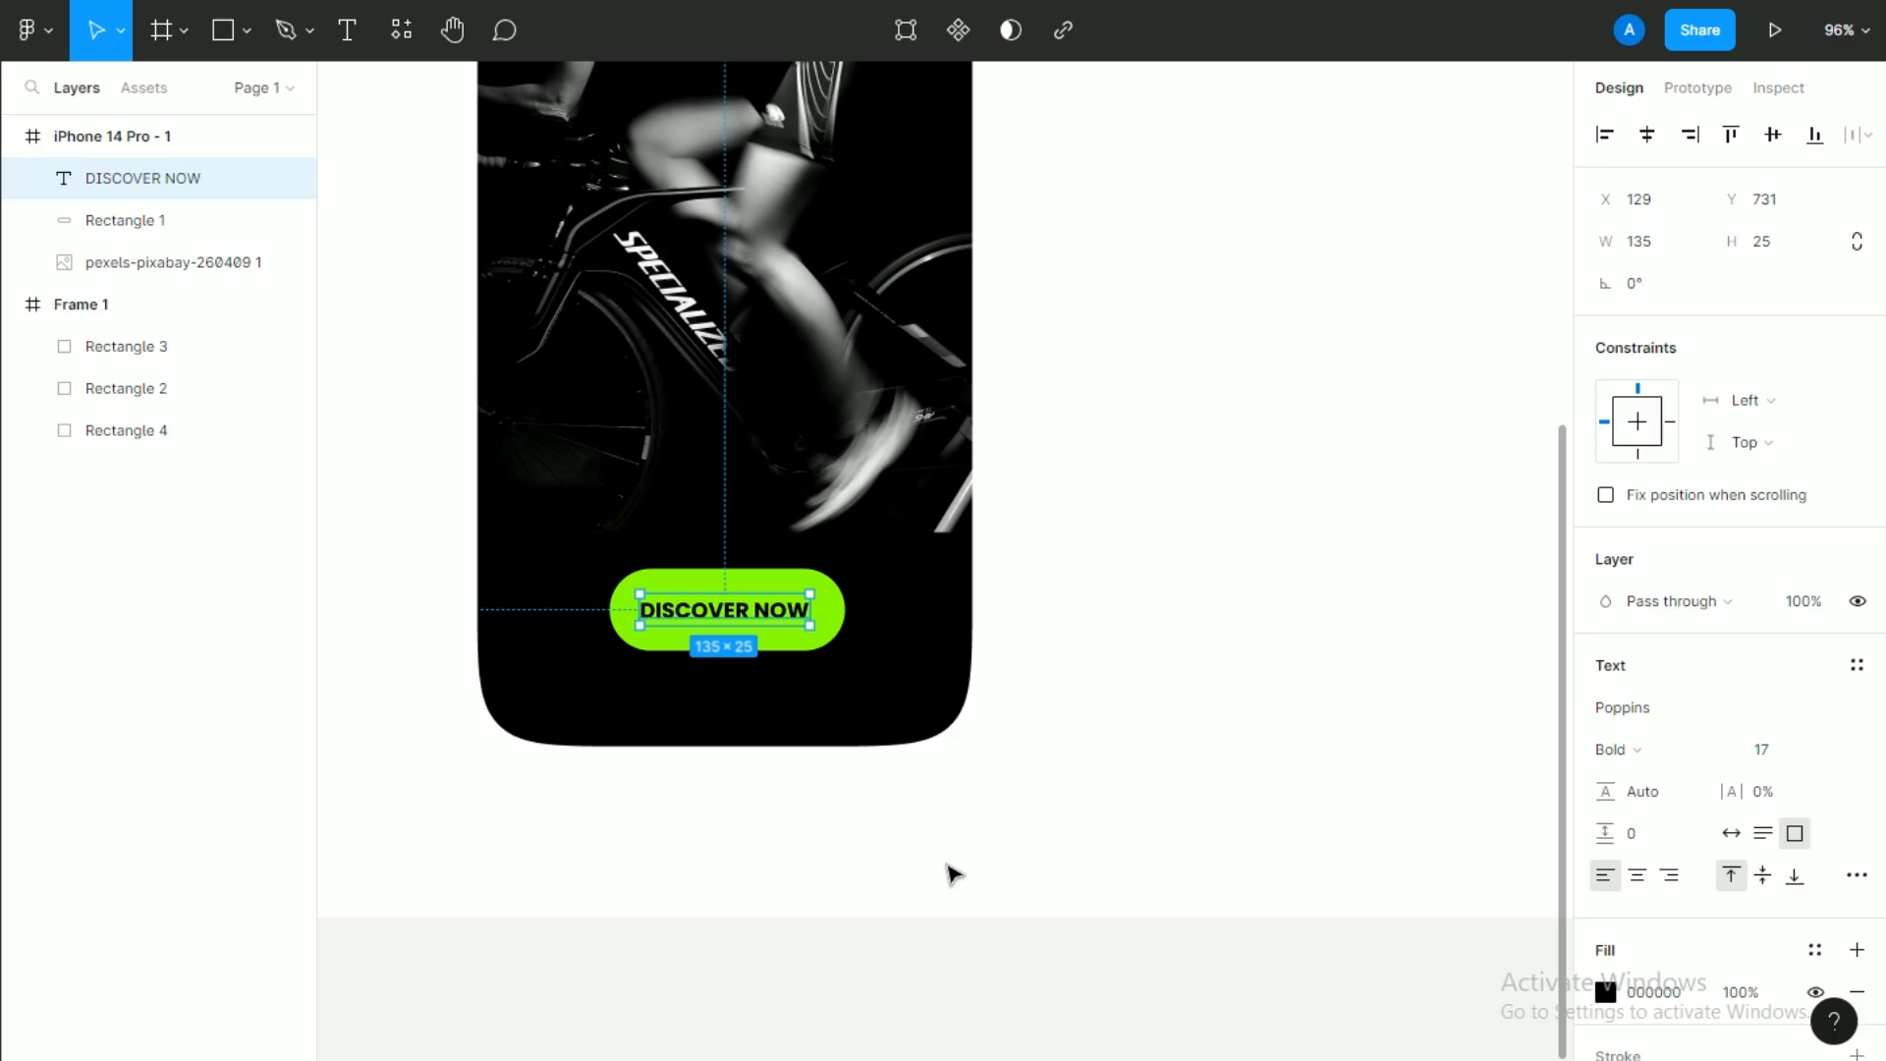
left_click(759, 582)
left_click_drag(744, 567, 745, 578)
left_click(1038, 602)
Copy the arrow icon from the assets file, paste it after the DISCOVER NOW label and shrink it to about 15 × 8.
scroll(1038, 602, "up", 2)
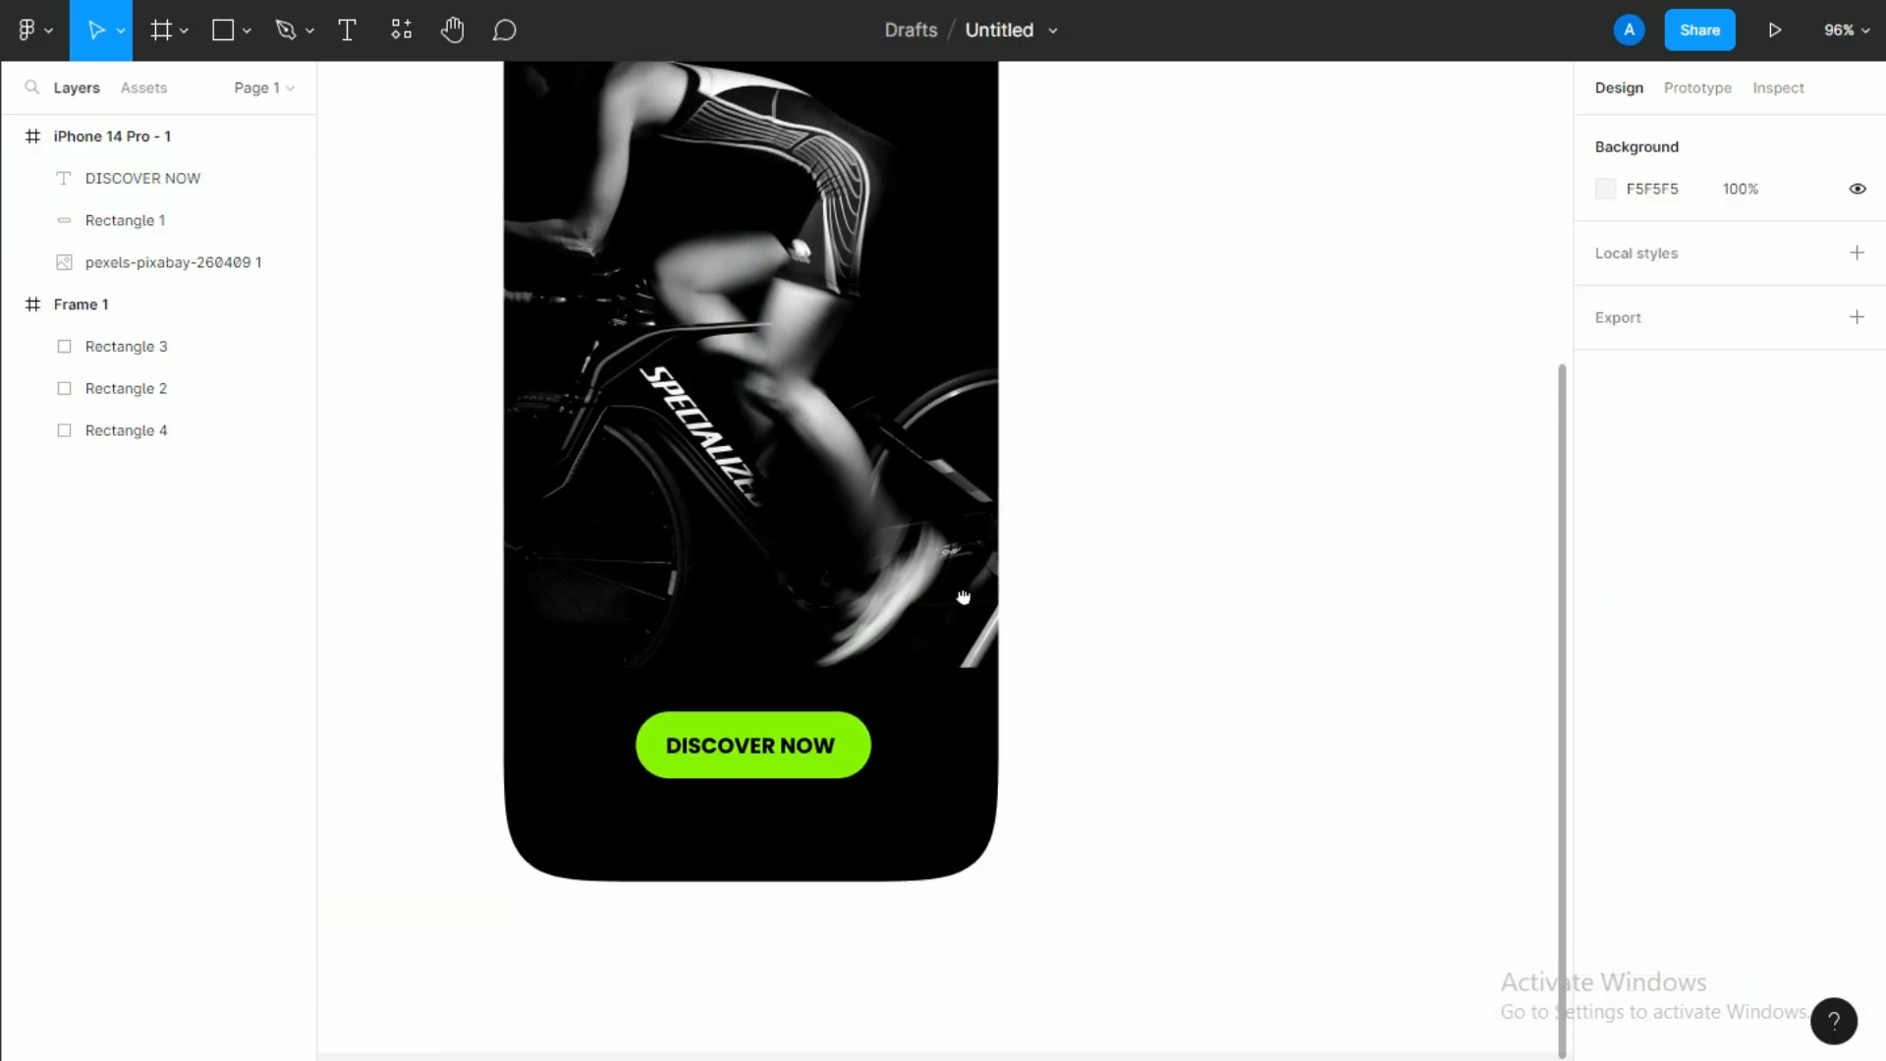
scroll(785, 491, "down", 3)
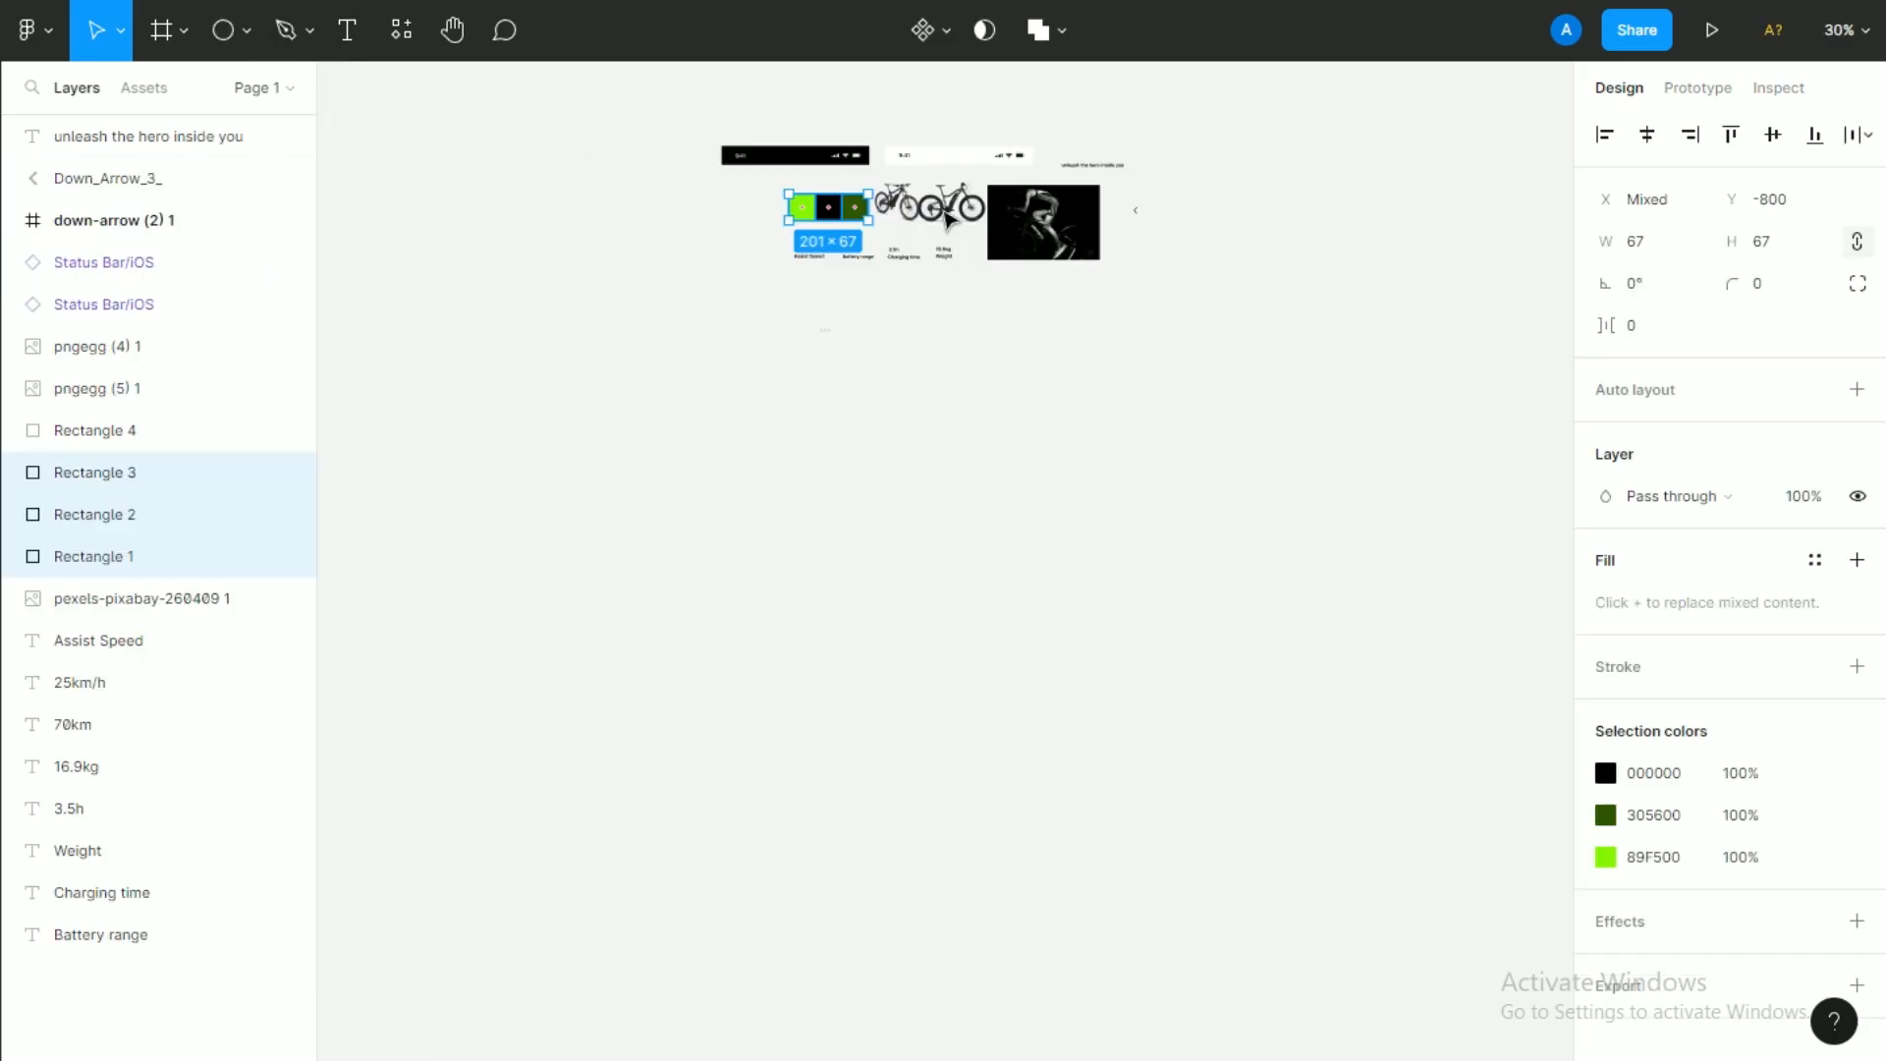
left_click(1135, 212)
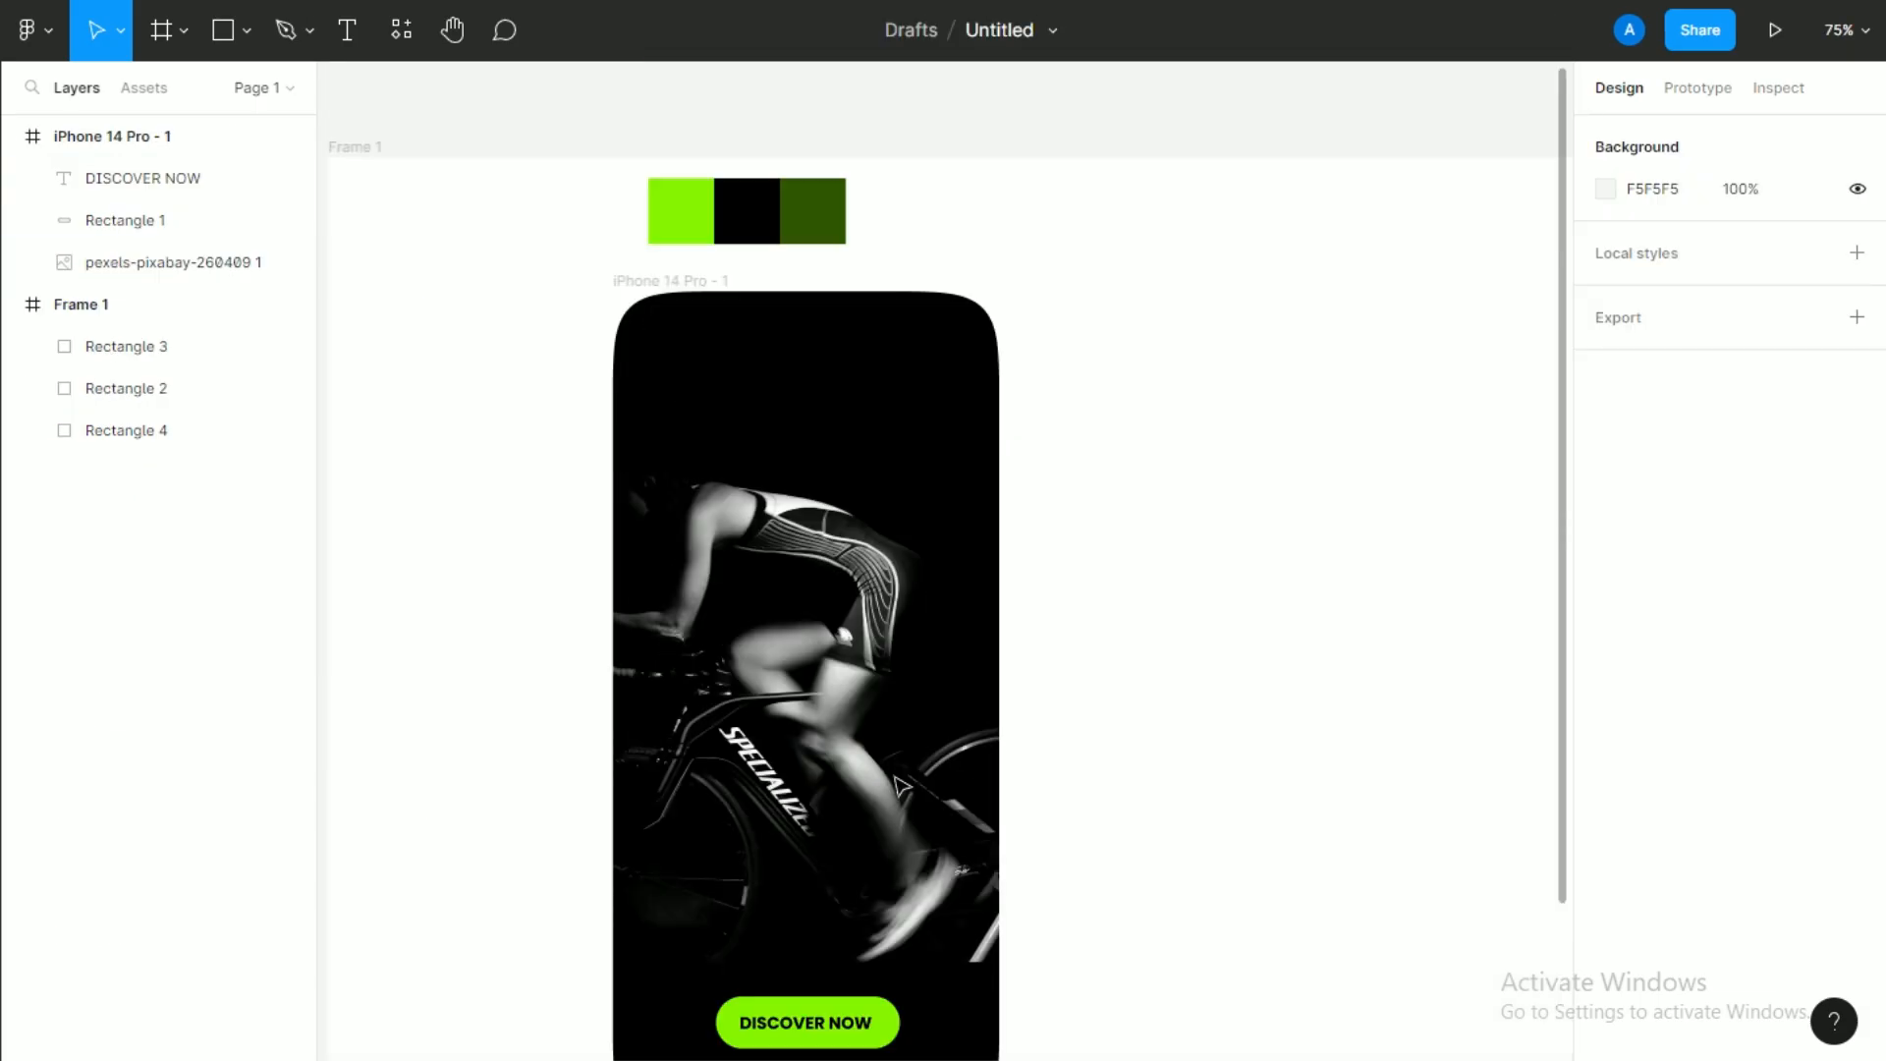
scroll(943, 550, "down", 3)
scroll(909, 695, "up", 5)
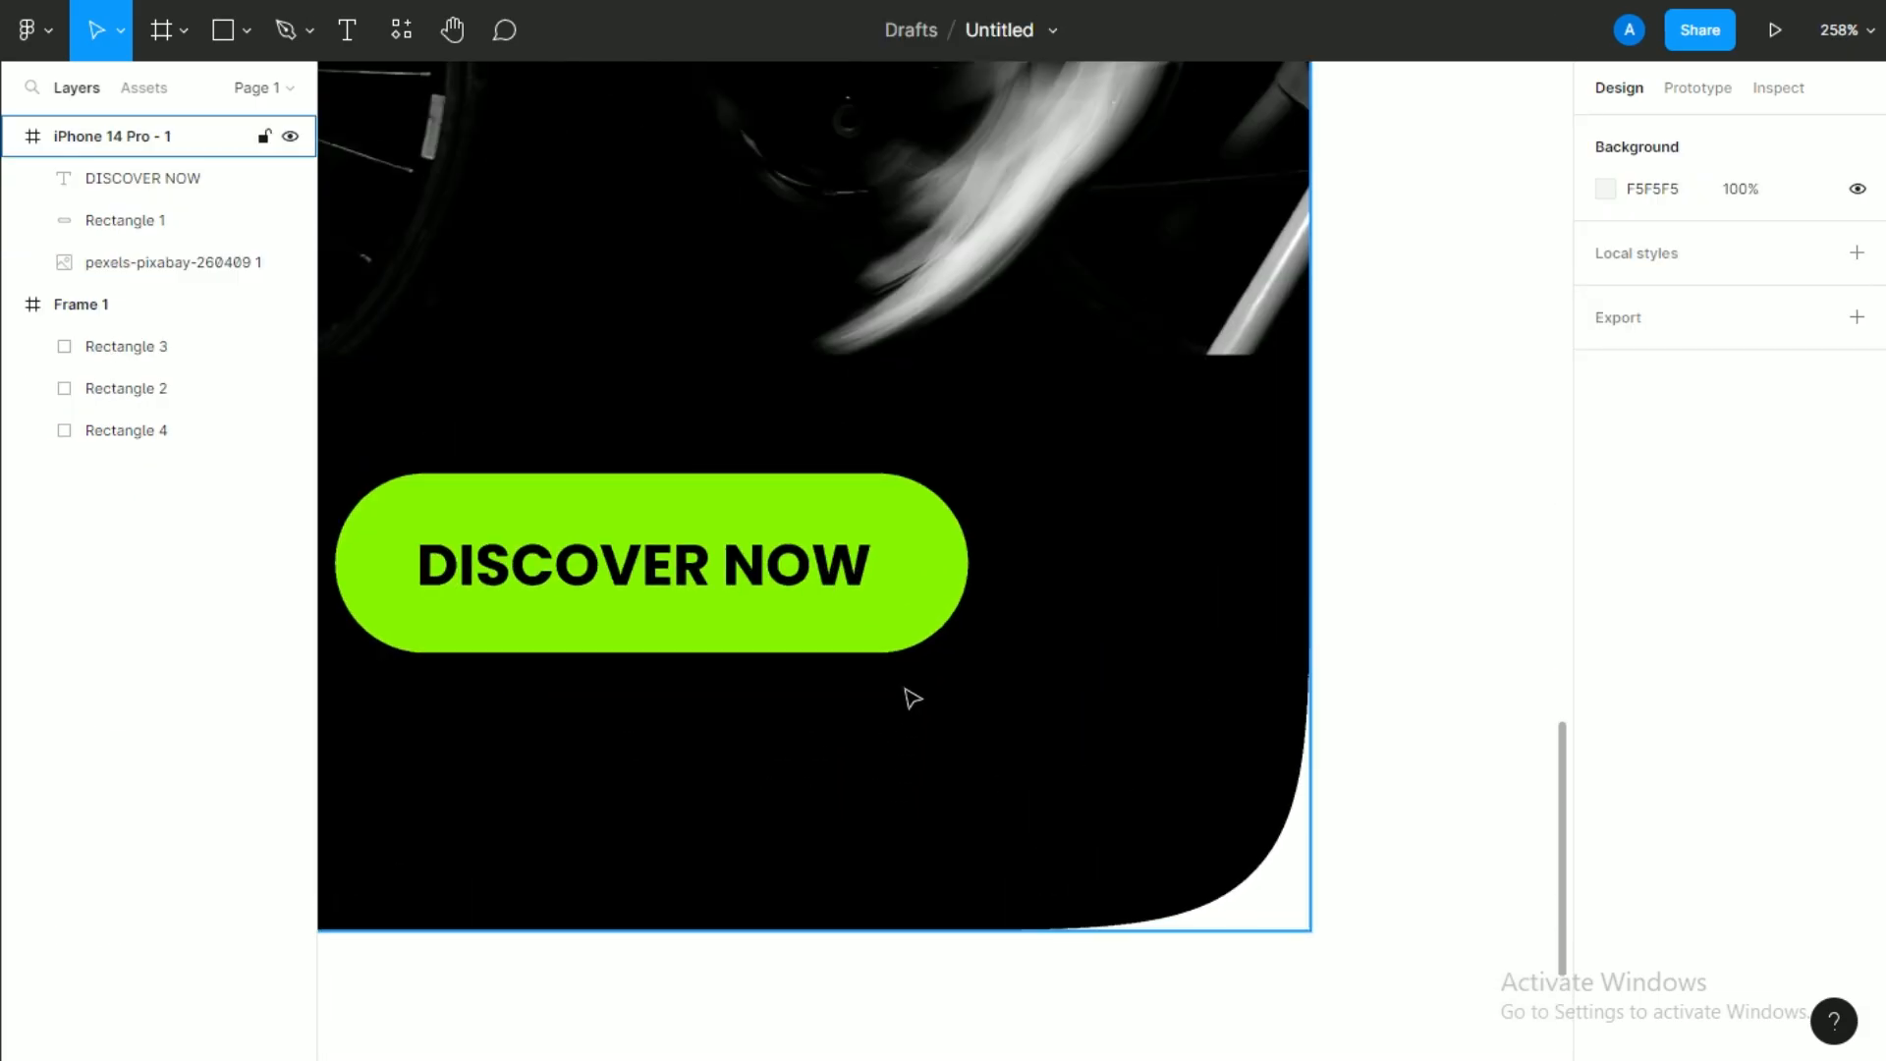
scroll(912, 585, "up", 3)
key("ctrl+v")
left_click_drag(988, 501, 830, 709)
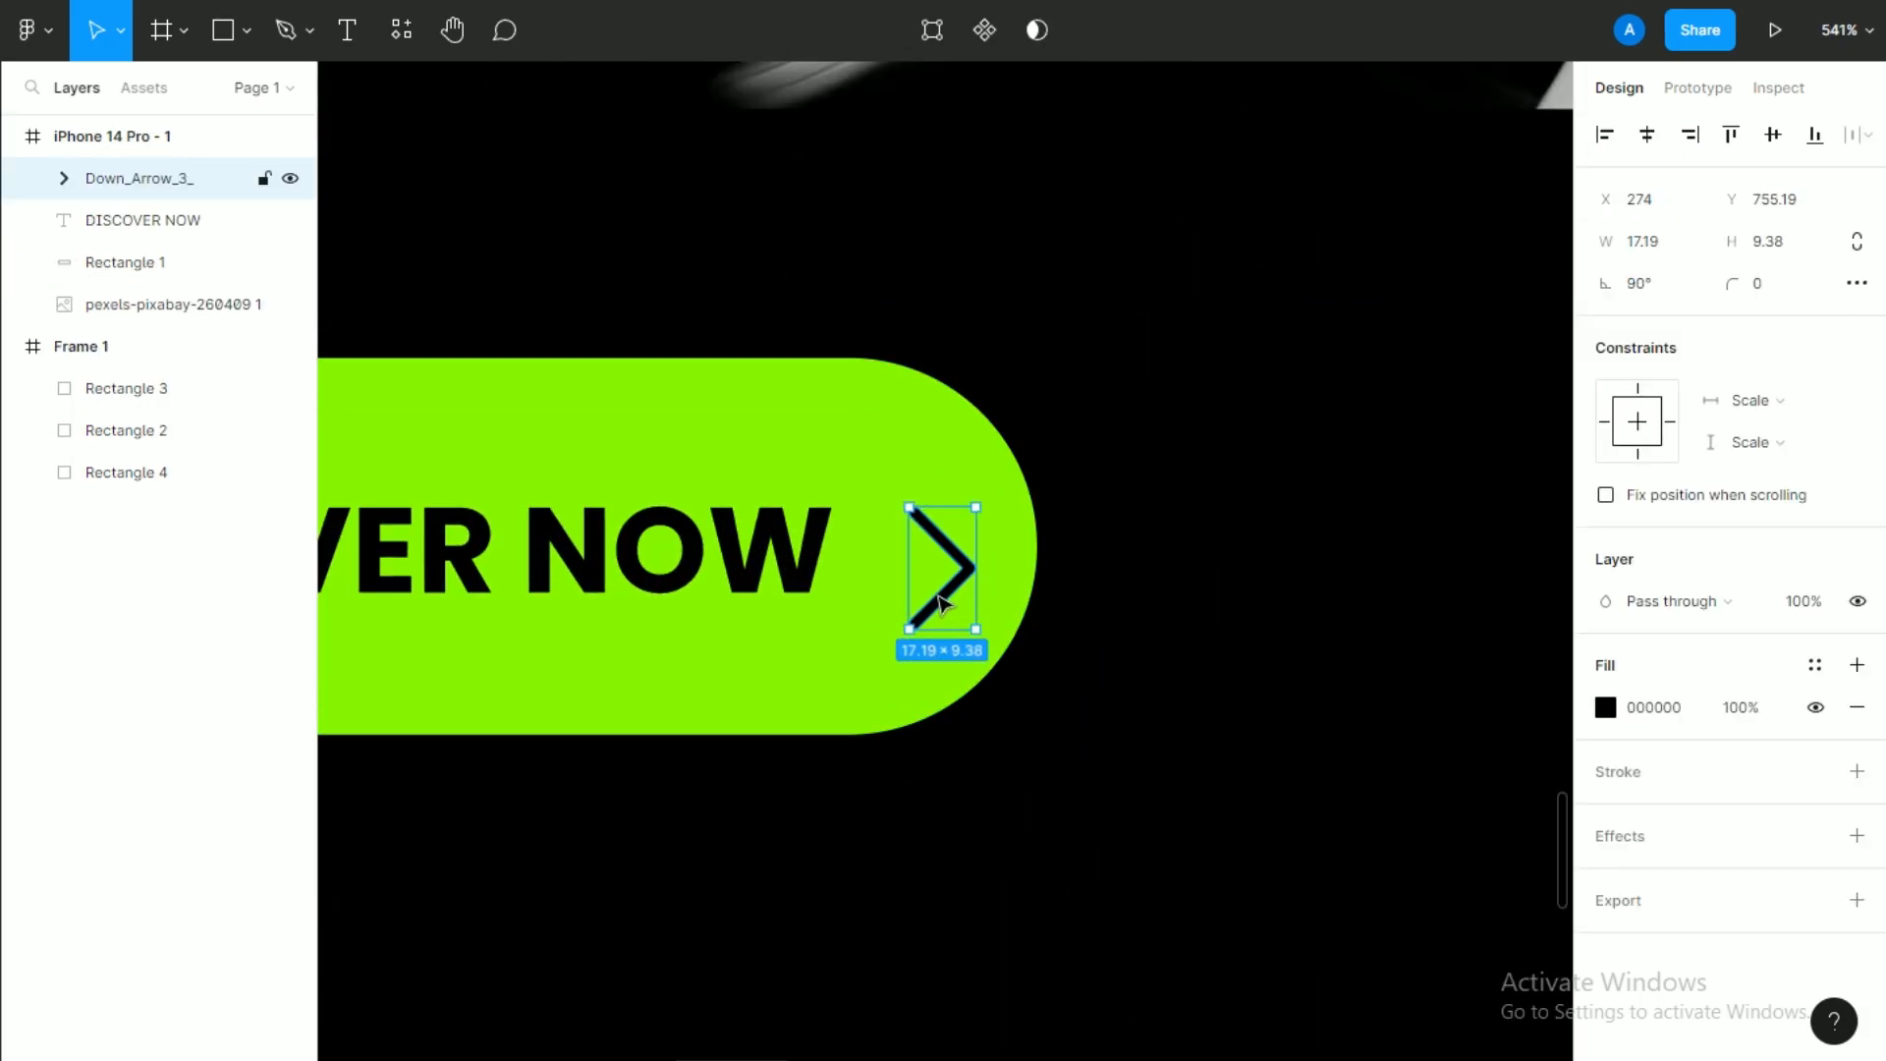
left_click_drag(940, 596, 980, 546)
Duplicate the green button shape towards its right end, narrow the copy to a 53 × 53 circle and fill it with FFFFFF.
scroll(959, 515, "down", 4)
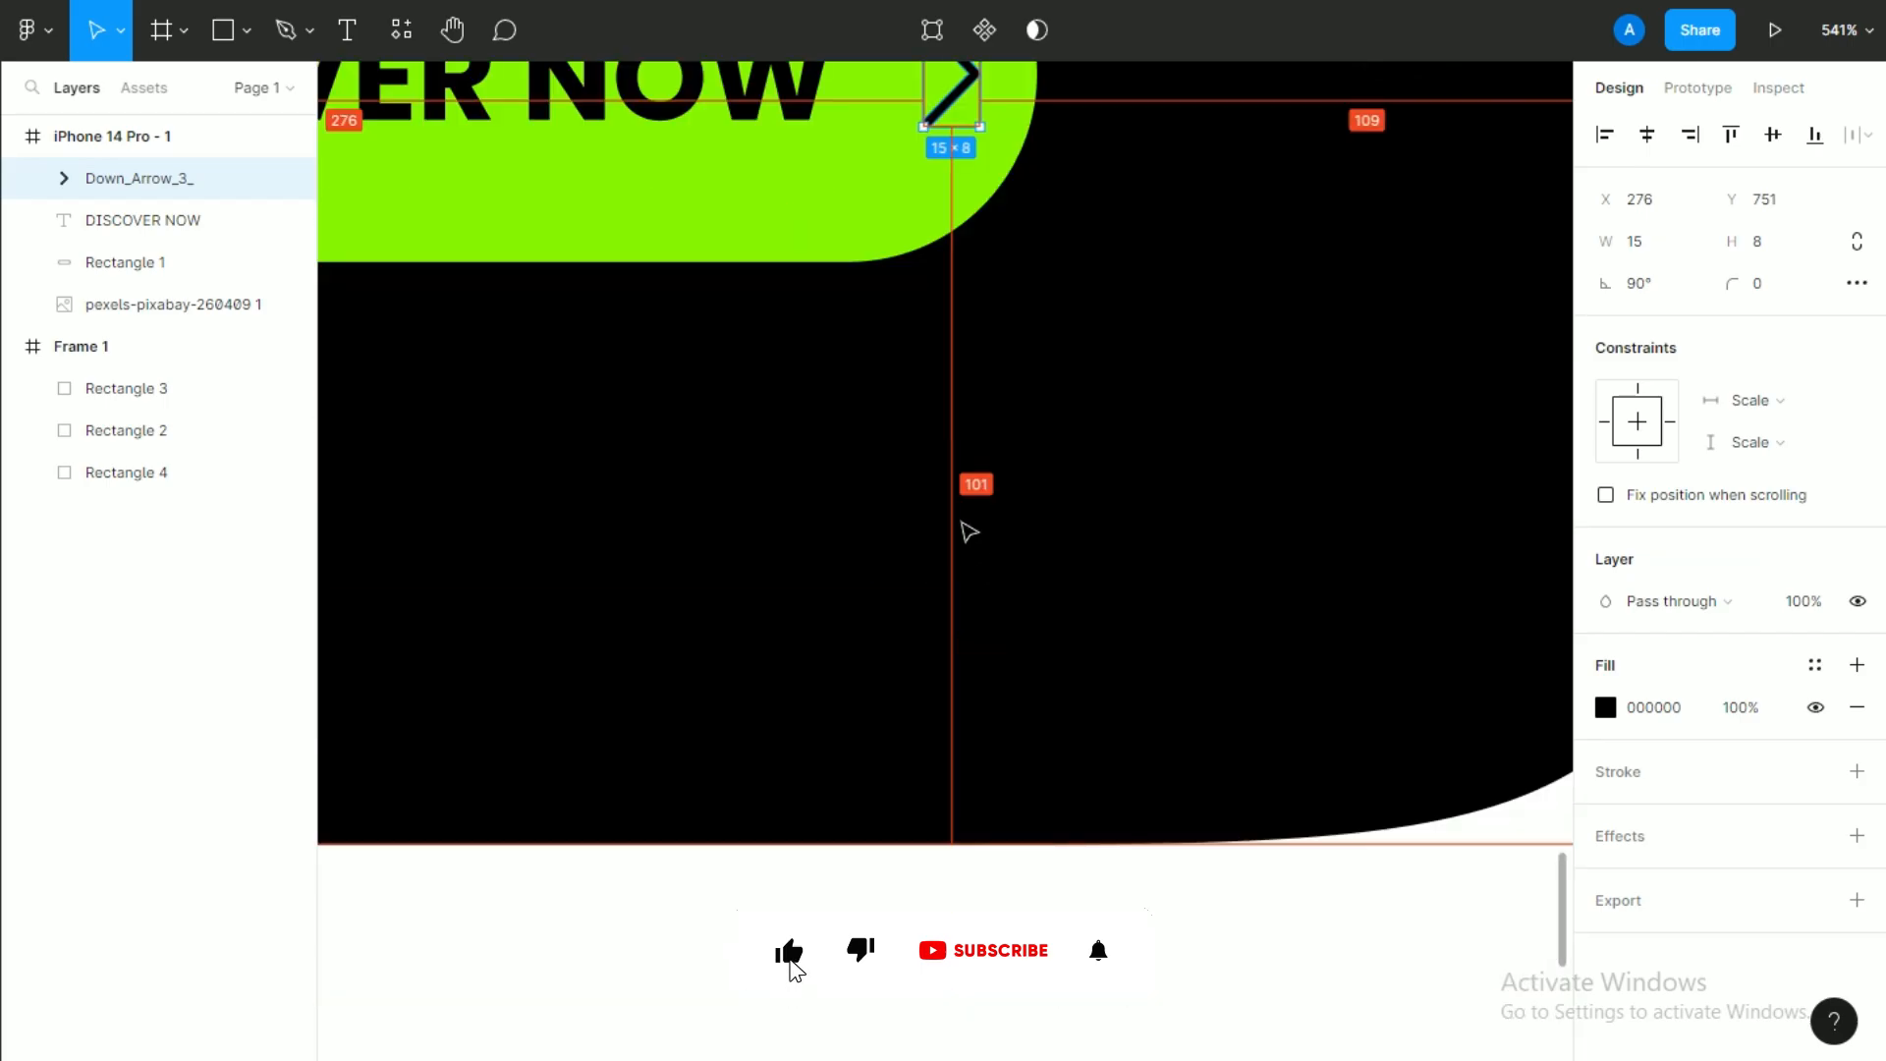
scroll(957, 511, "up", 1)
scroll(958, 511, "down", 2)
scroll(965, 519, "down", 3)
left_click_drag(761, 511, 868, 519)
left_click_drag(848, 497, 948, 497)
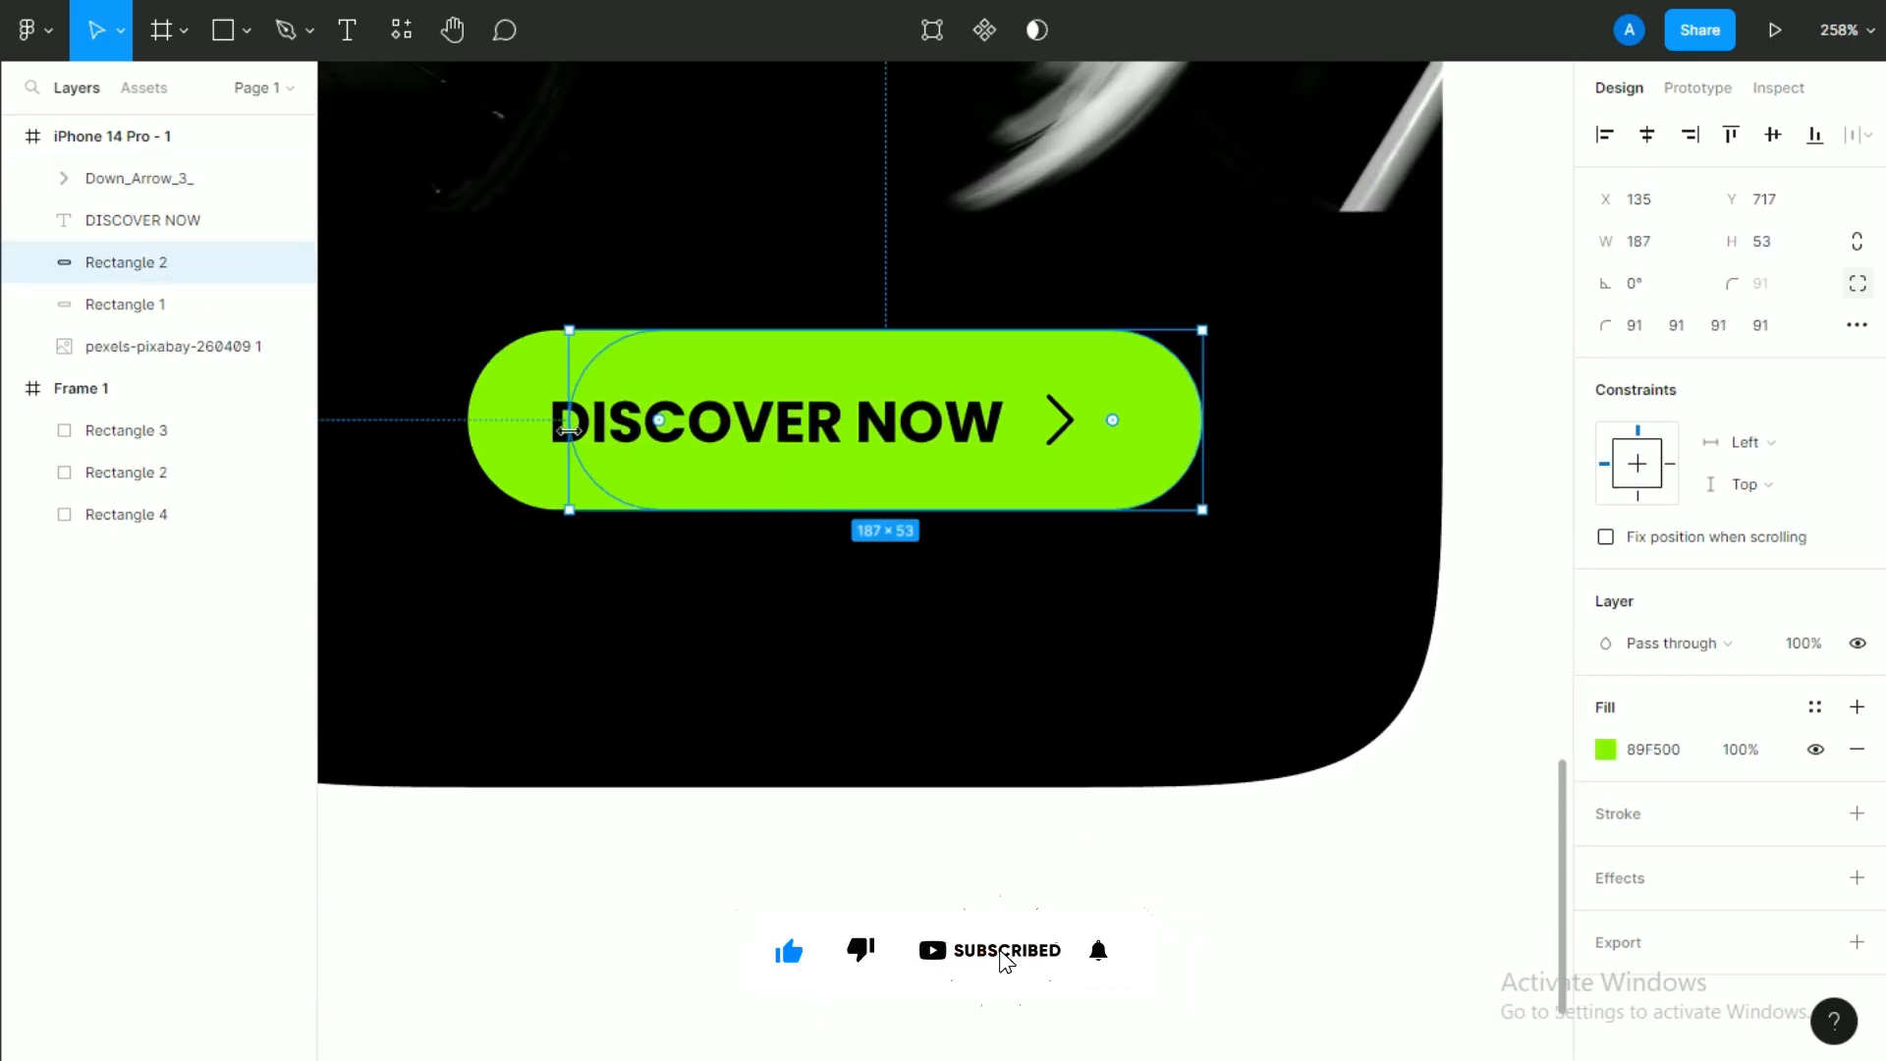
left_click_drag(567, 432, 1019, 444)
left_click(1605, 749)
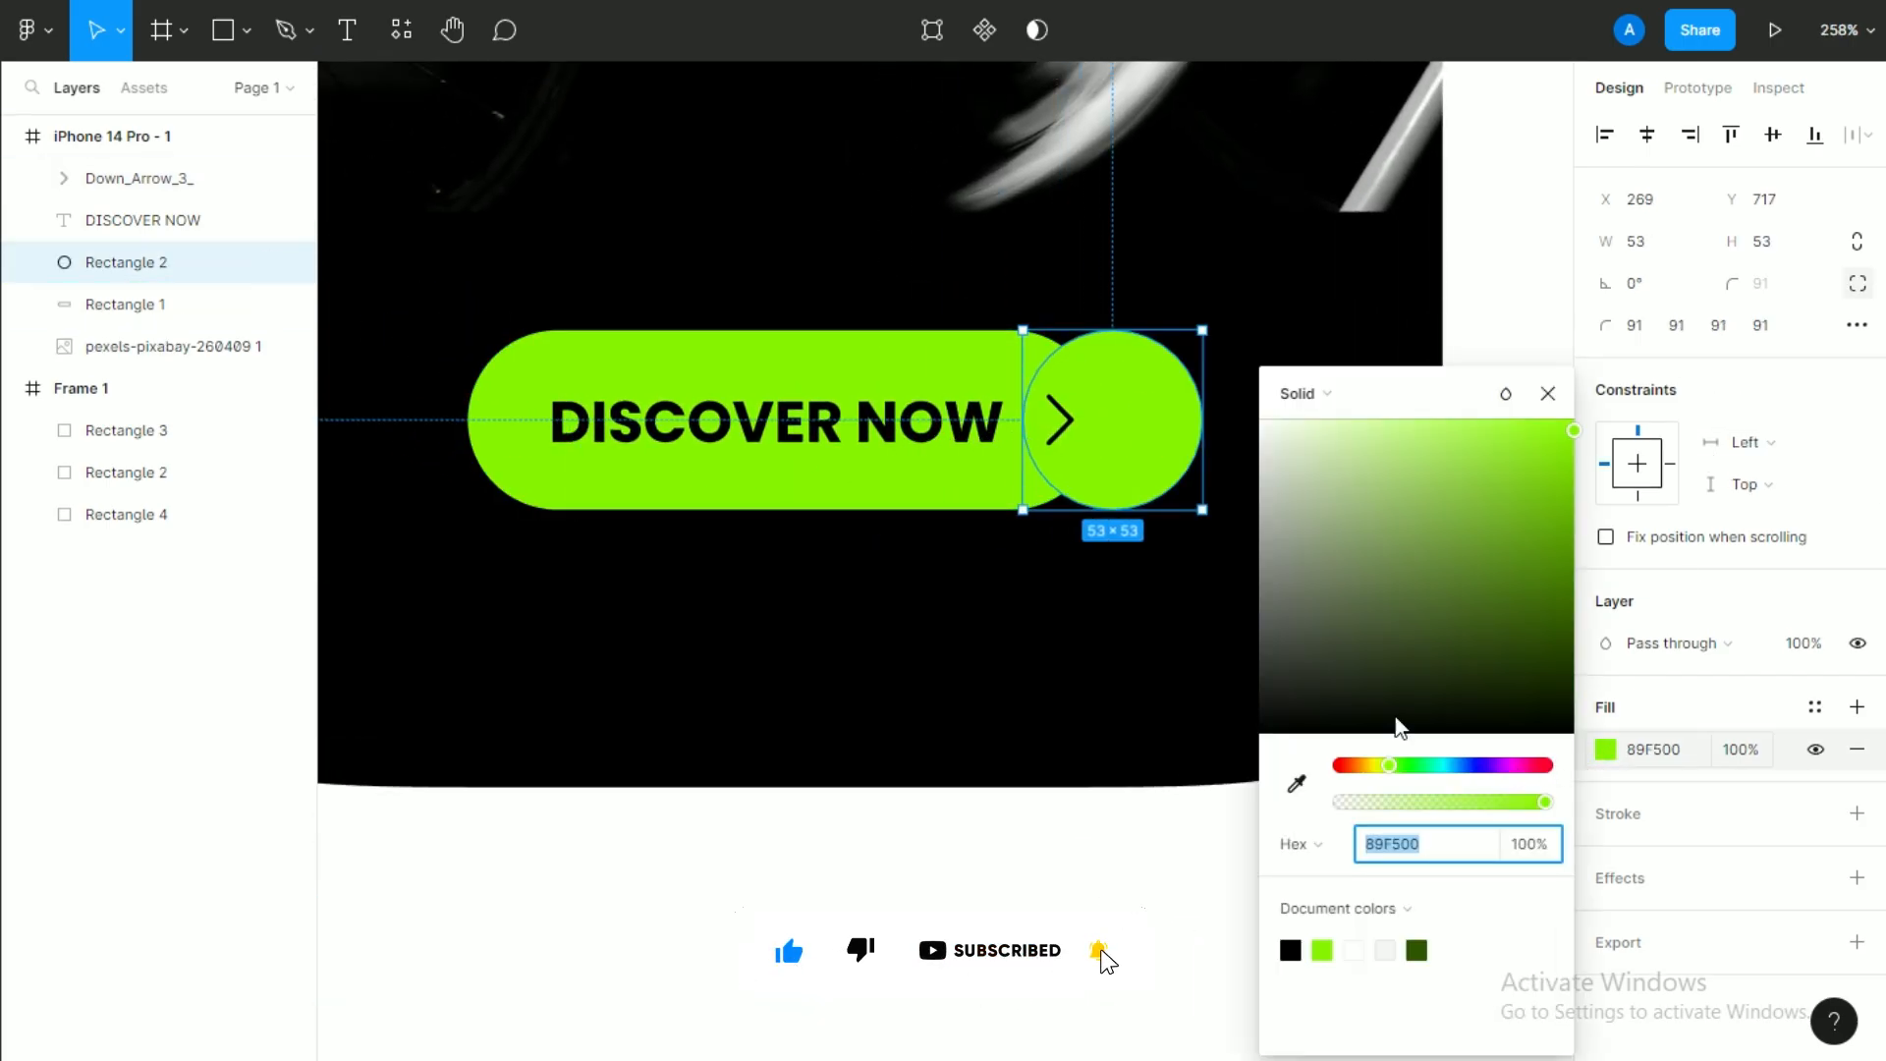
type("ffffff")
key("Return")
Move the arrow icon to the centre of the white circle.
left_click(1012, 403)
left_click_drag(1101, 424, 1202, 432)
left_click(1128, 480)
left_click_drag(1067, 429, 1131, 426)
key("ctrl+z")
left_click(1064, 430)
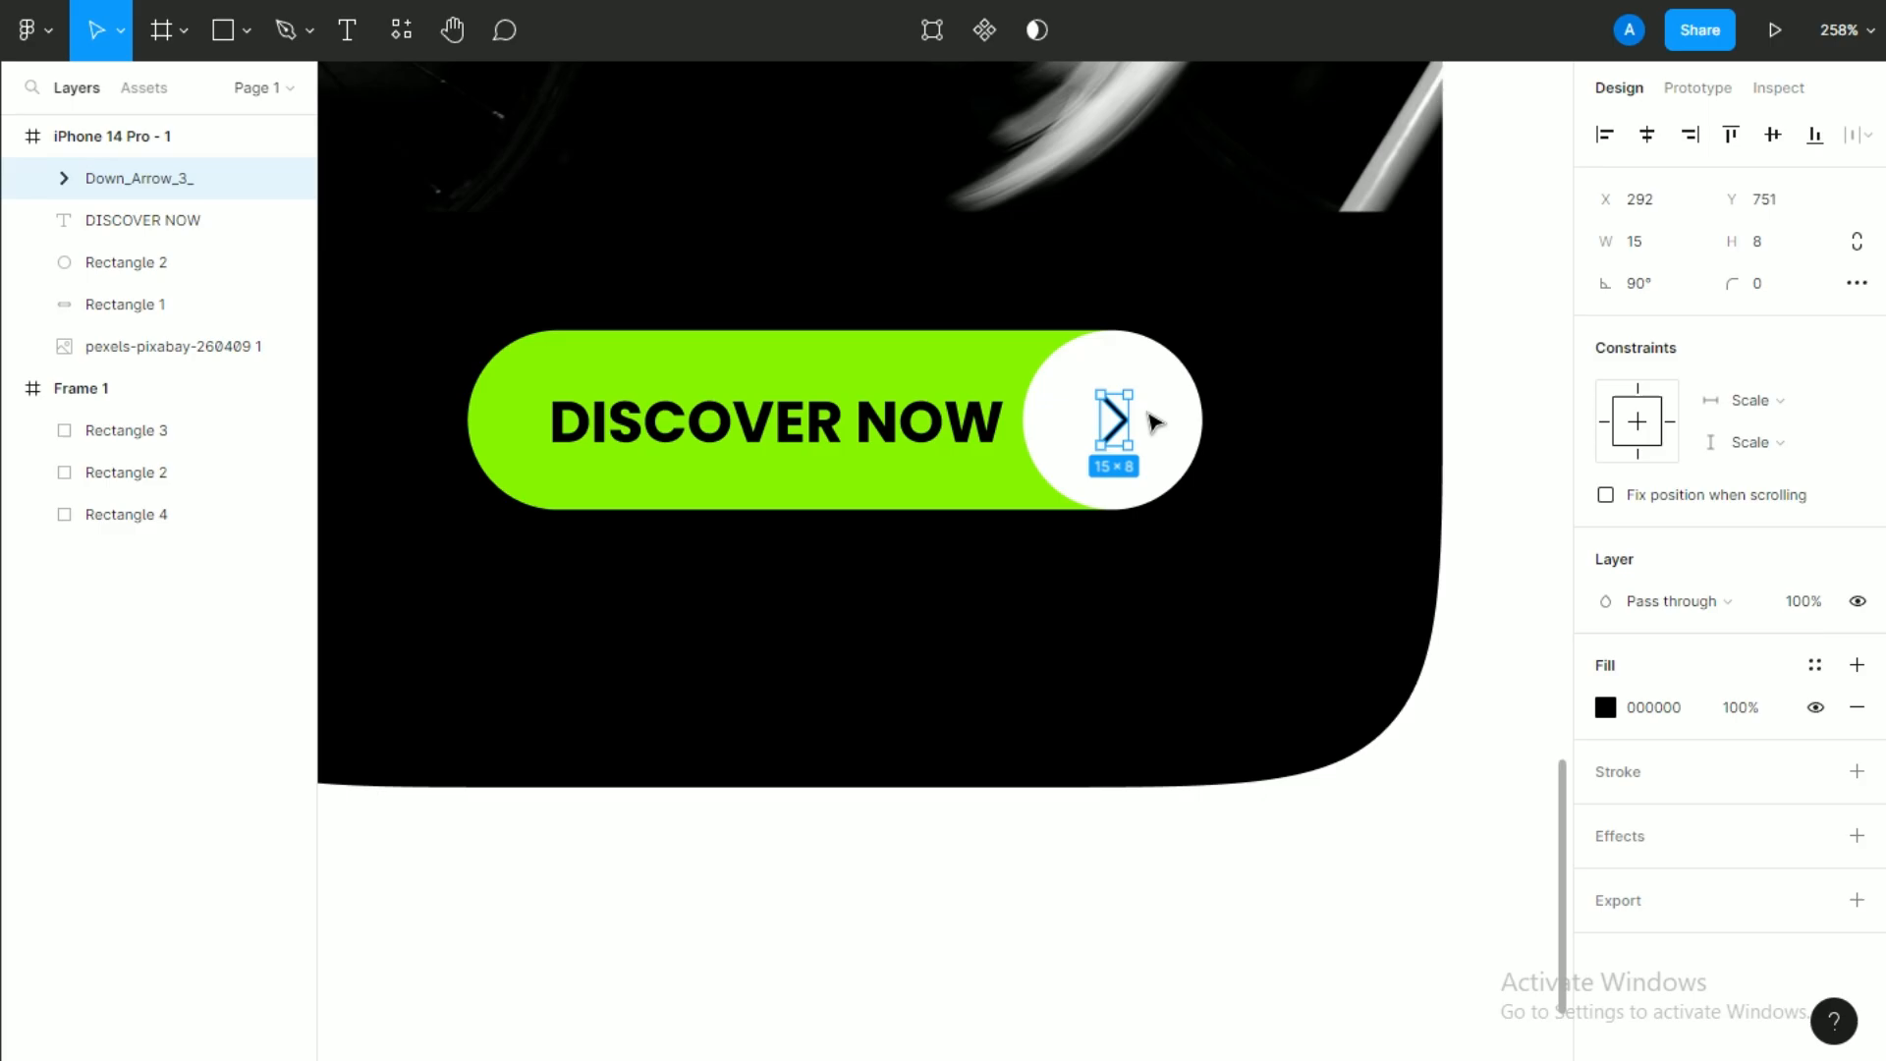
Scale the arrow, label, white circle and green shape down together as one proportionally smaller button.
left_click(950, 444, "shift")
left_click(1063, 421, "shift")
left_click(1007, 460, "shift")
scroll(913, 378, "down", 5)
scroll(915, 375, "down", 3)
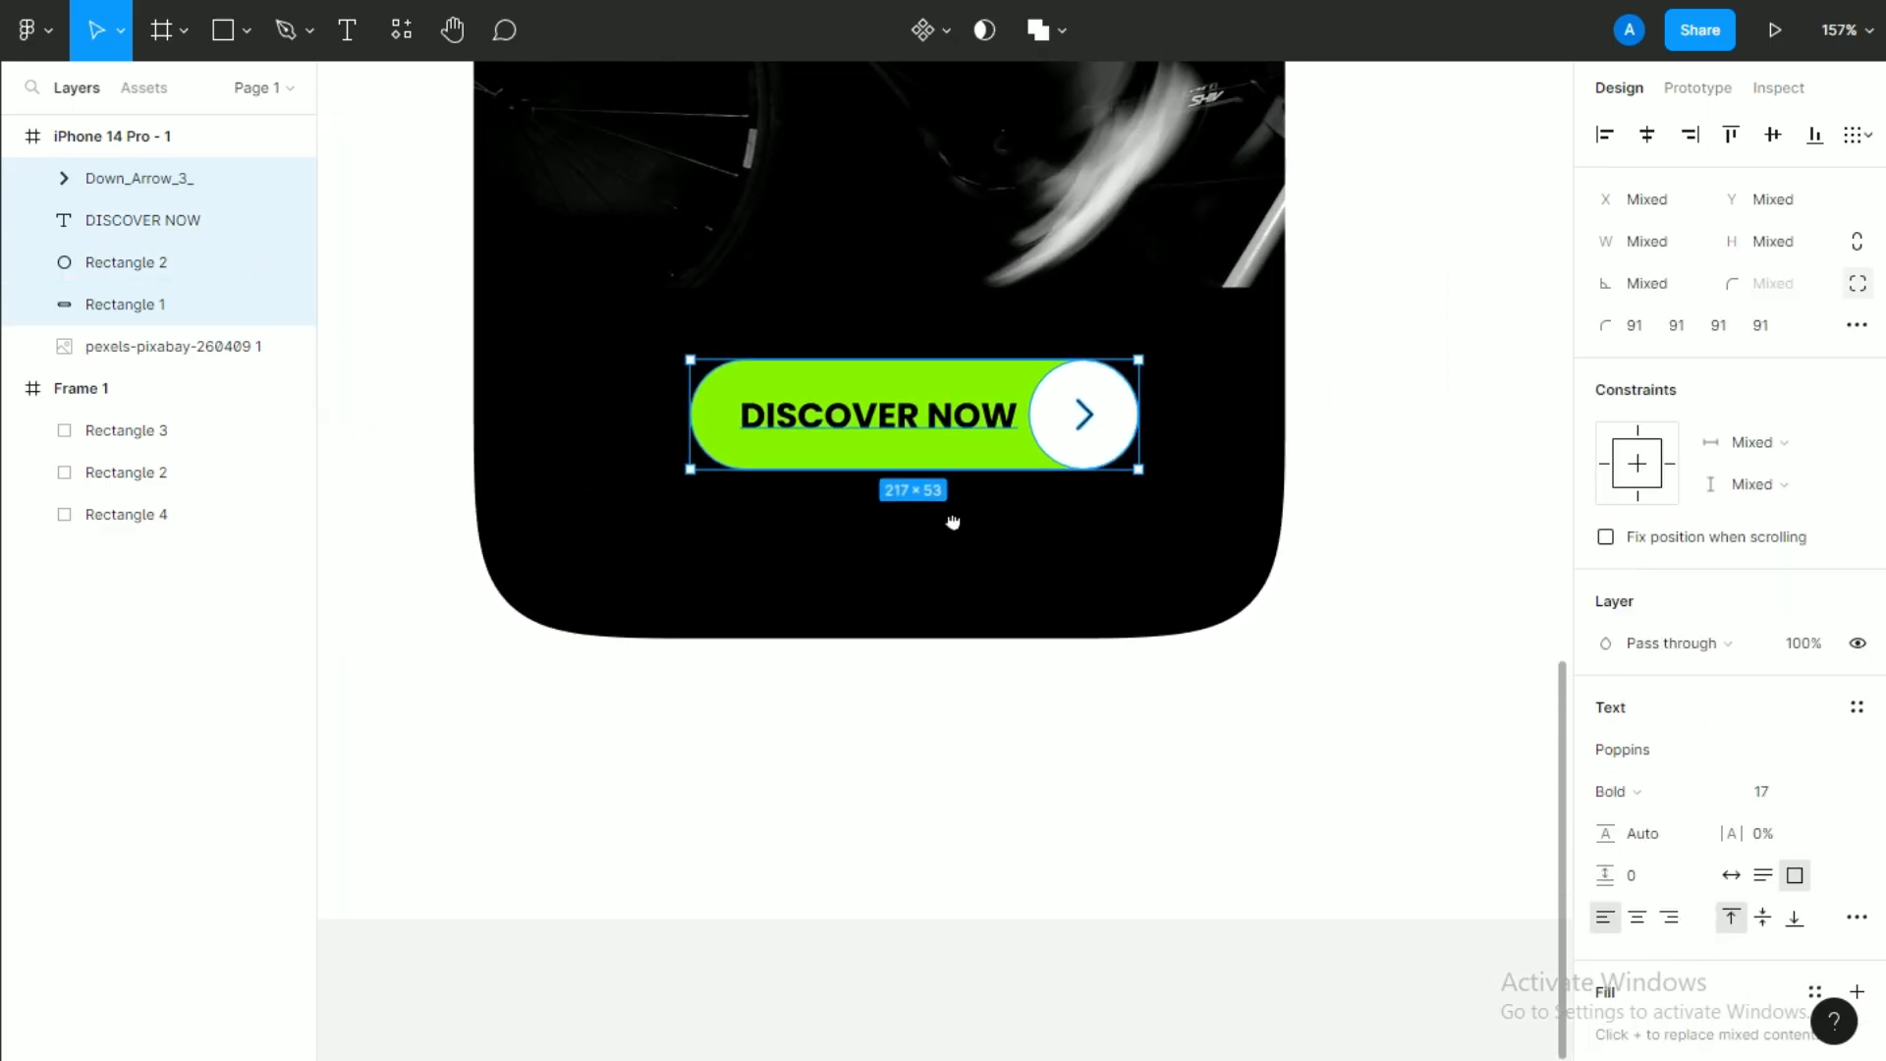
left_click_drag(1099, 424, 1081, 422)
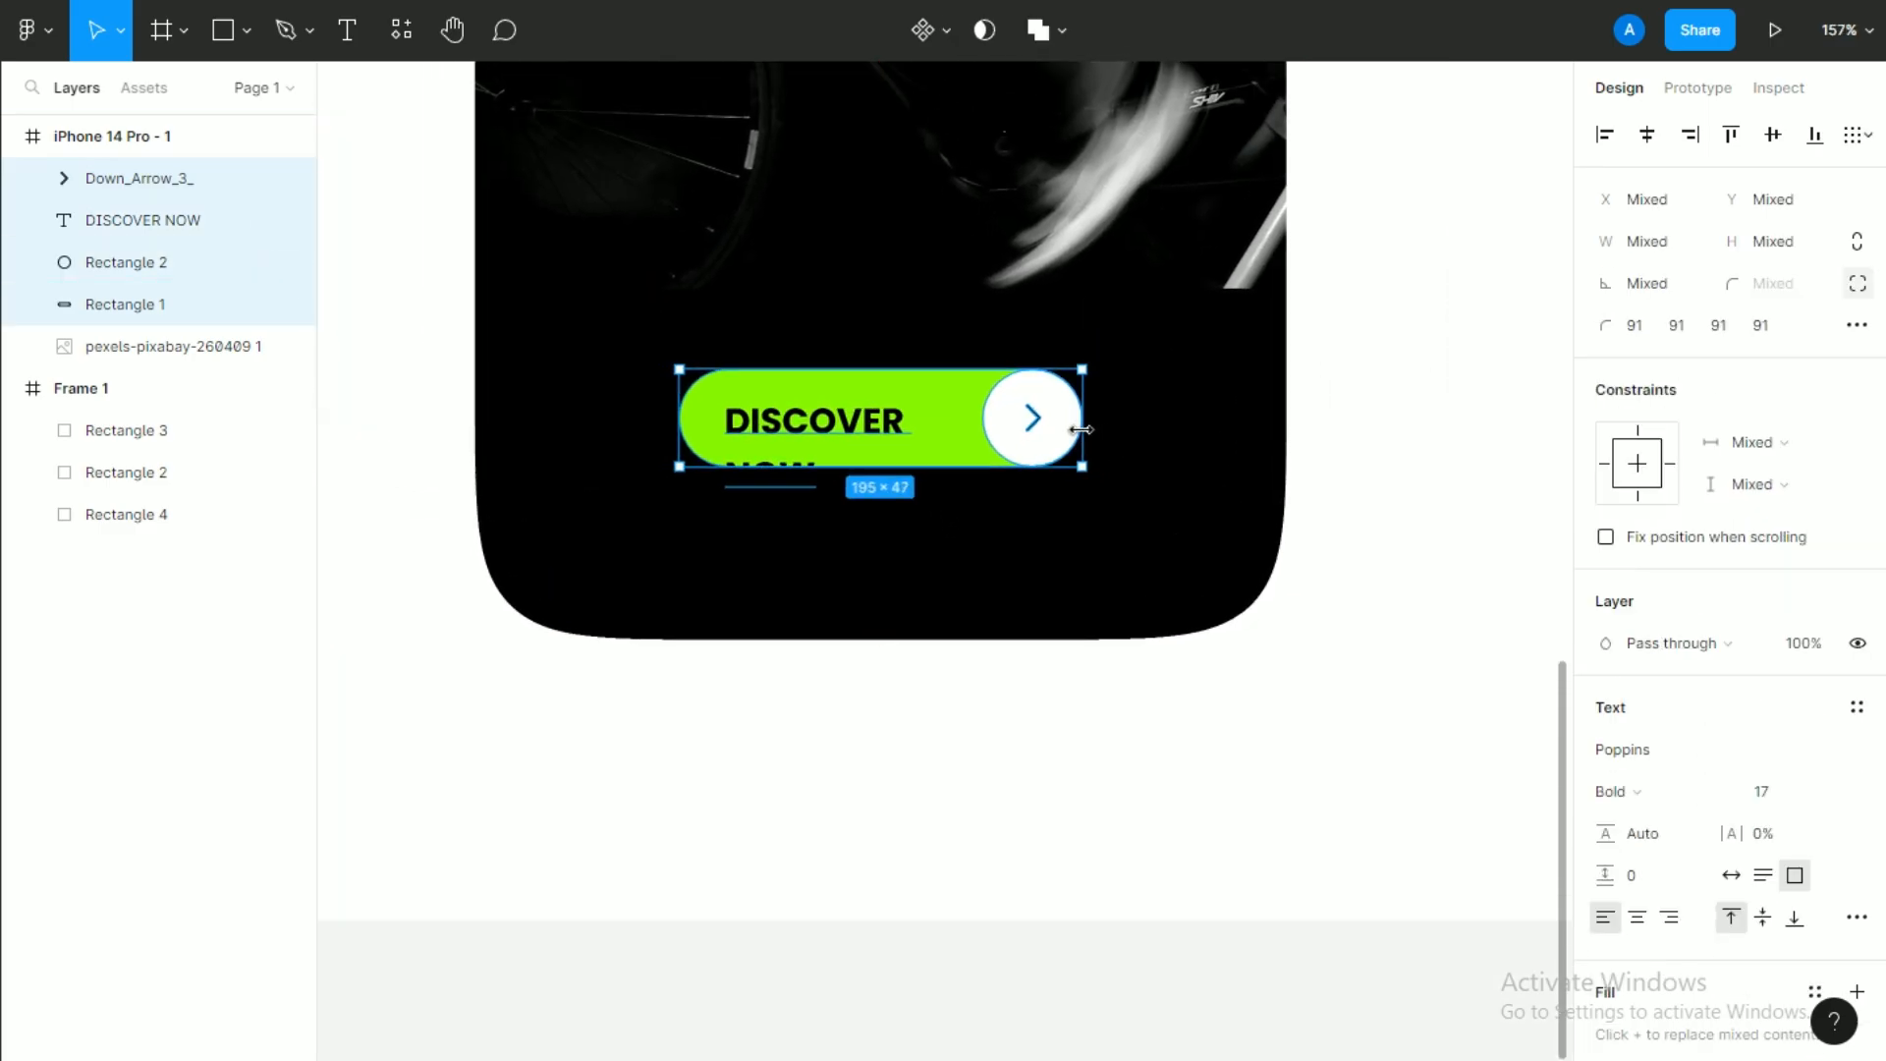
left_click(893, 576)
Reduce the DISCOVER NOW label's font size until it fits on one line and centre it in the button's green area.
left_click(840, 442)
key("ctrl+shift+comma")
key("ctrl+shift+comma")
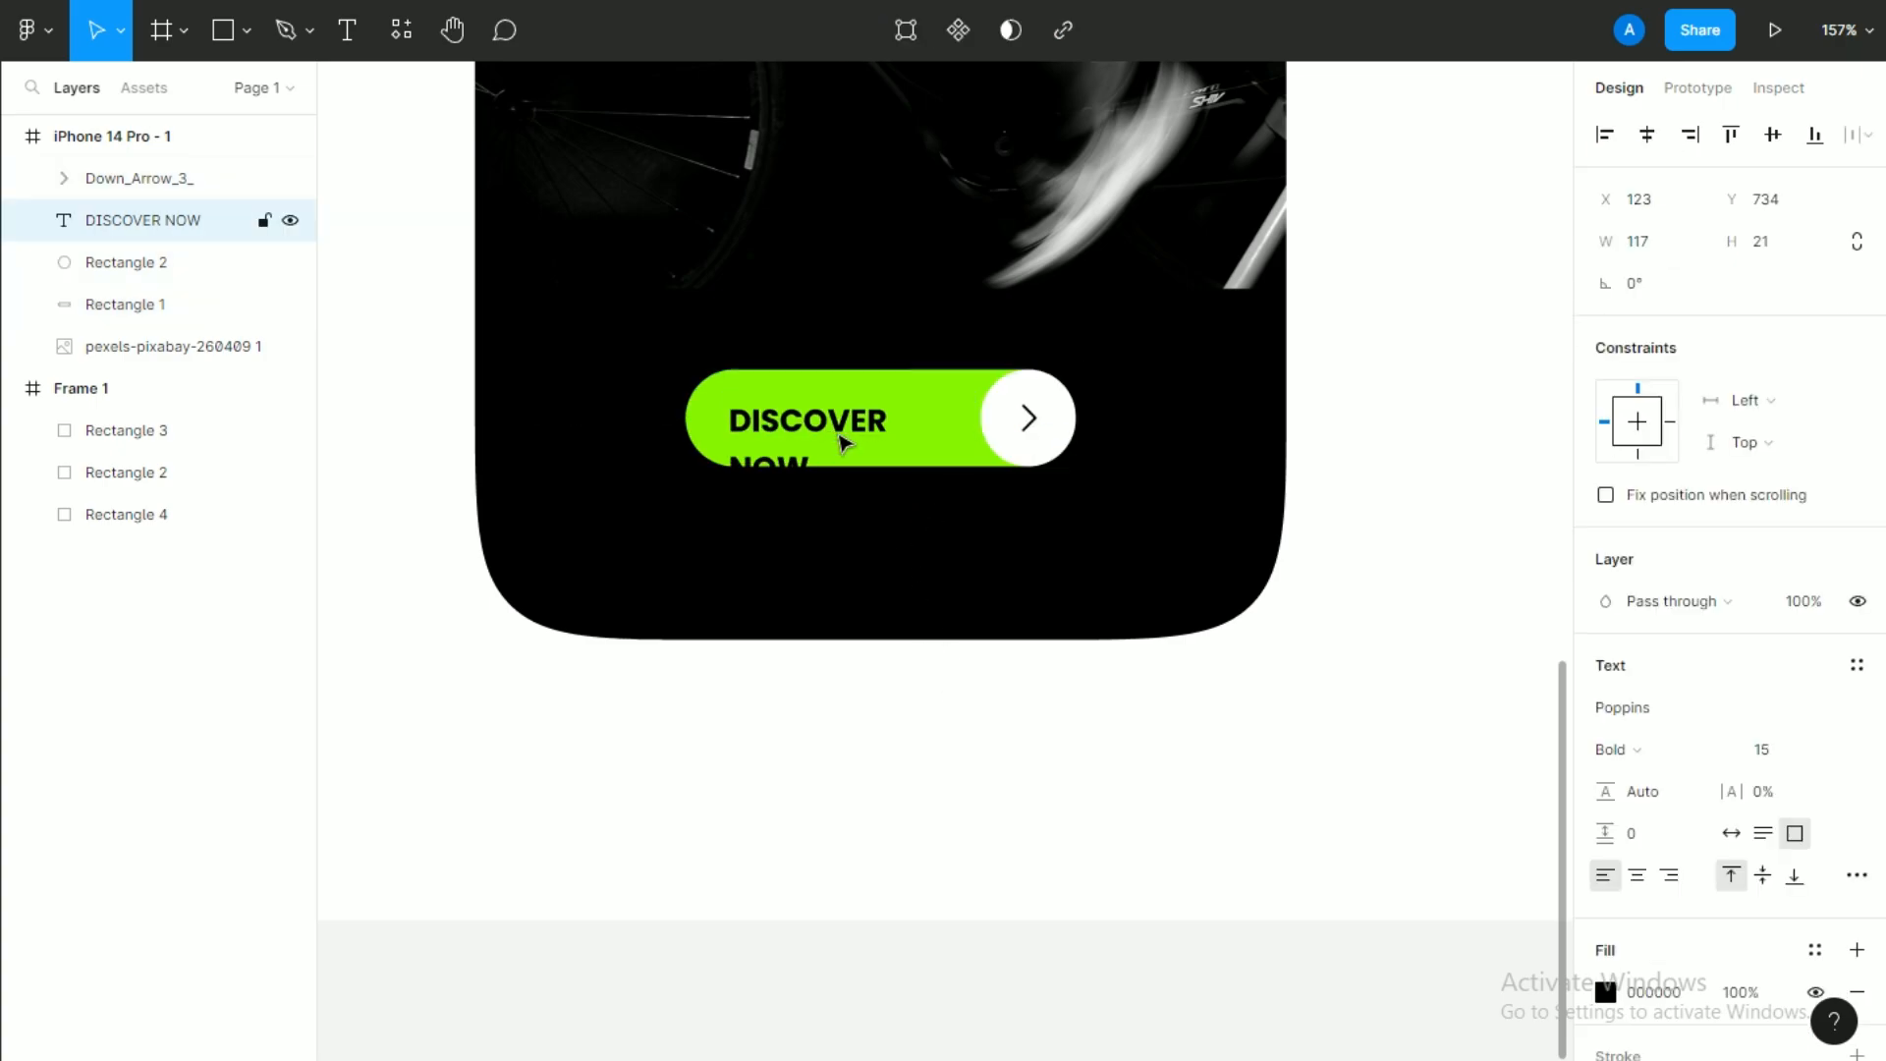
left_click_drag(870, 430, 868, 432)
scroll(821, 457, "up", 4)
scroll(805, 450, "down", 4)
scroll(804, 449, "up", 4)
left_click_drag(752, 374, 749, 355)
scroll(740, 382, "down", 8)
left_click(1009, 351)
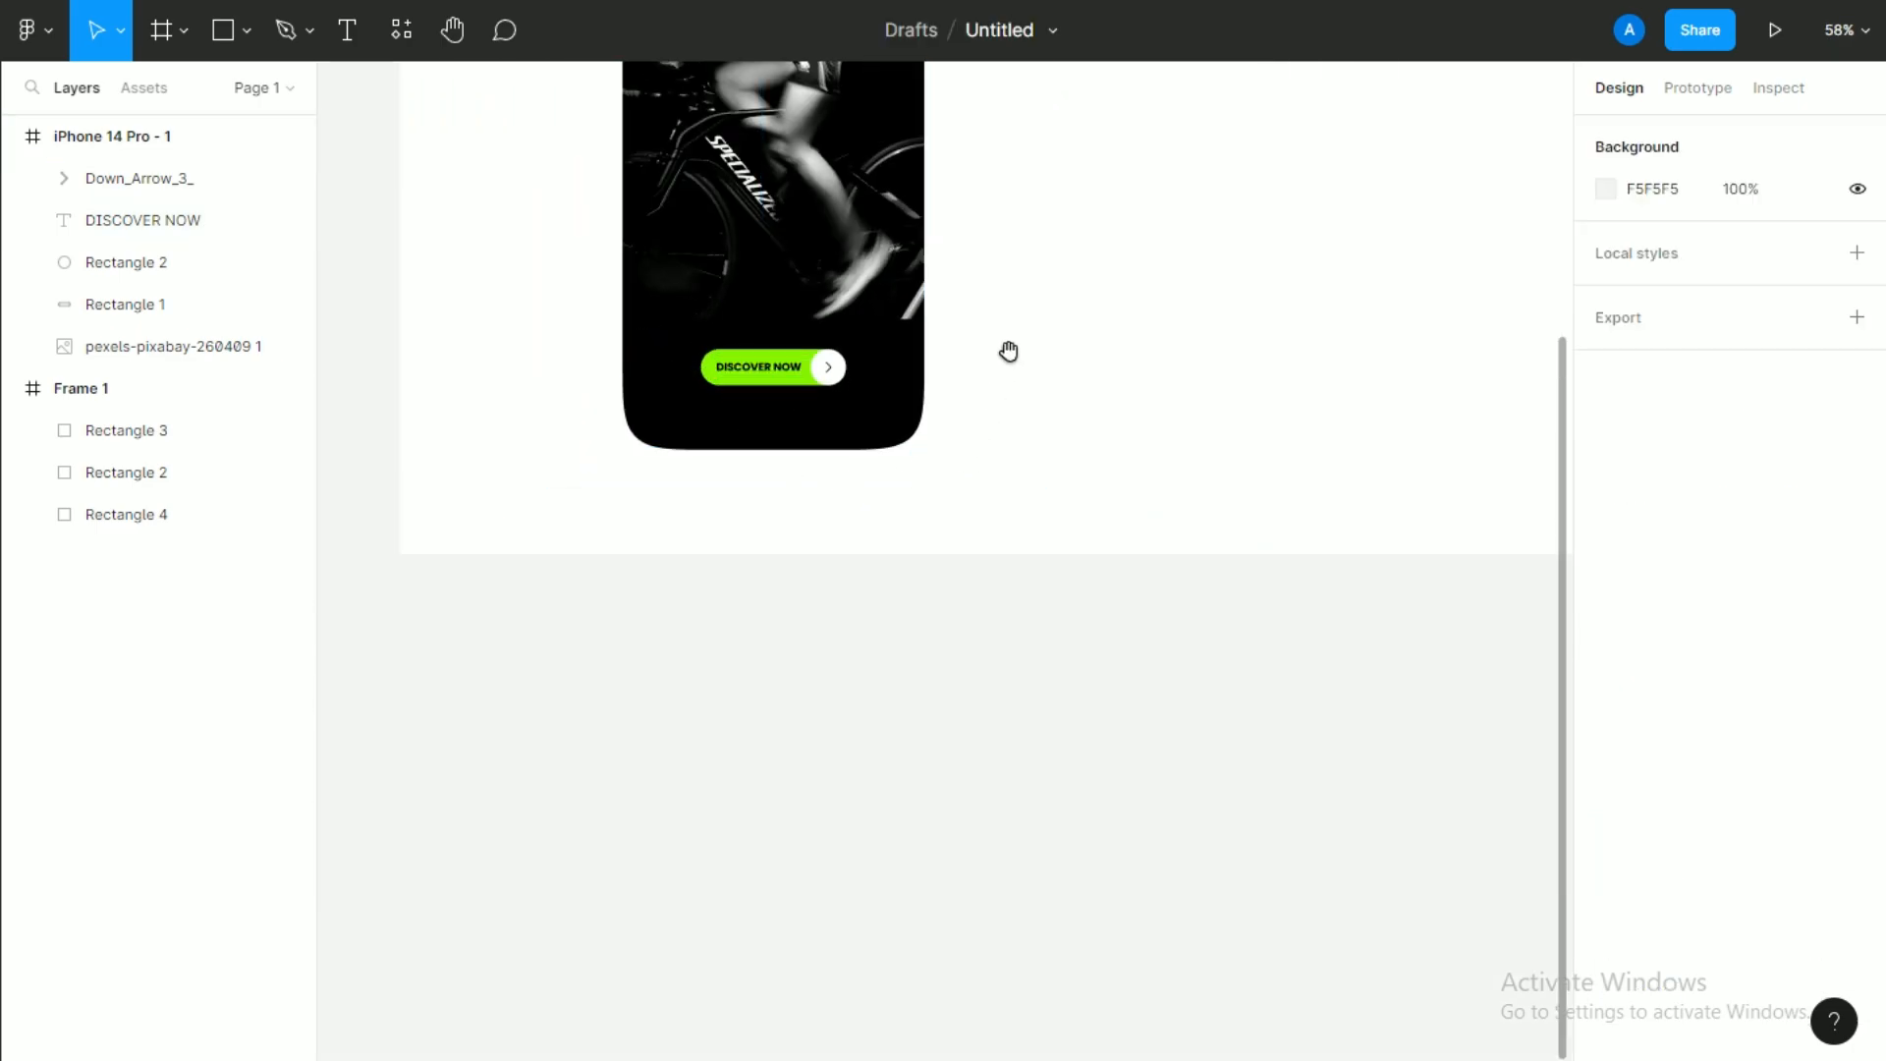
left_click_drag(1009, 351, 1040, 741)
left_click_drag(886, 521, 864, 562)
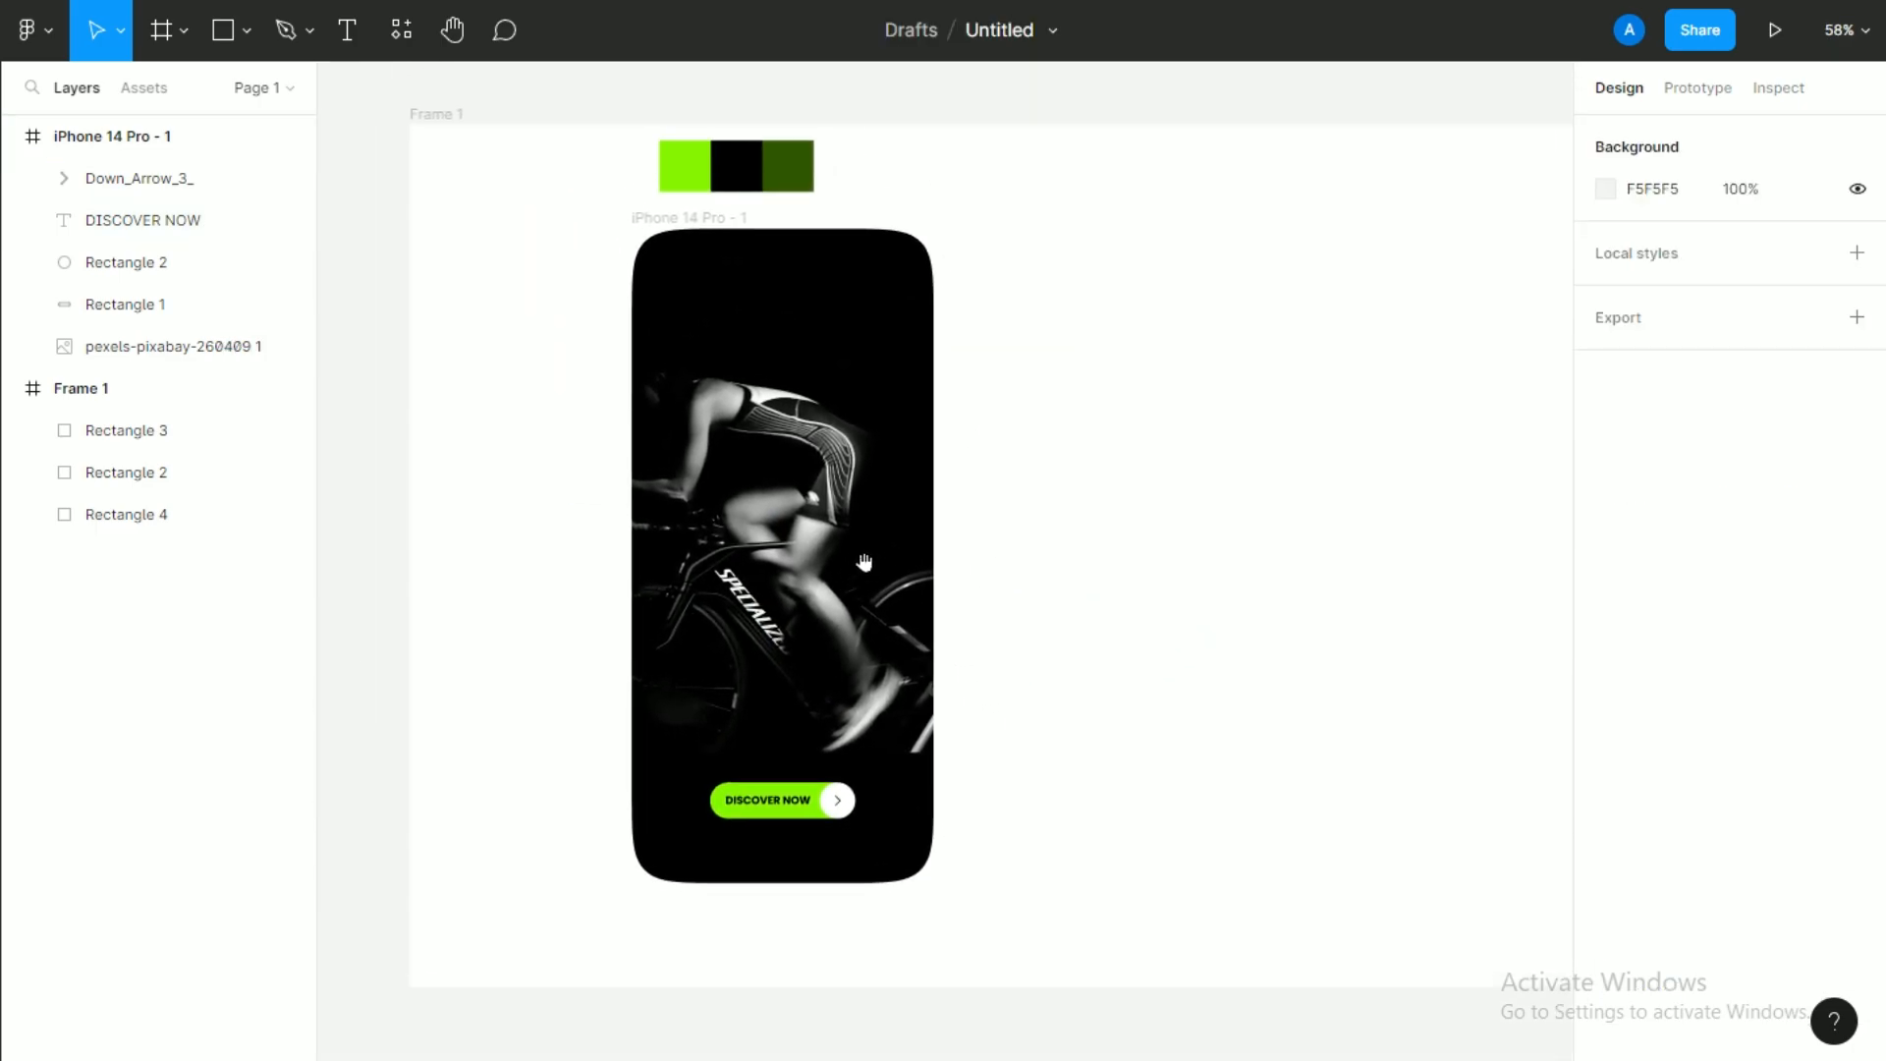
Add the bold white text ERGO in the phone frame above the cyclist photo and scale its text up.
key("t")
scroll(779, 366, "up", 2)
scroll(762, 307, "down", 2)
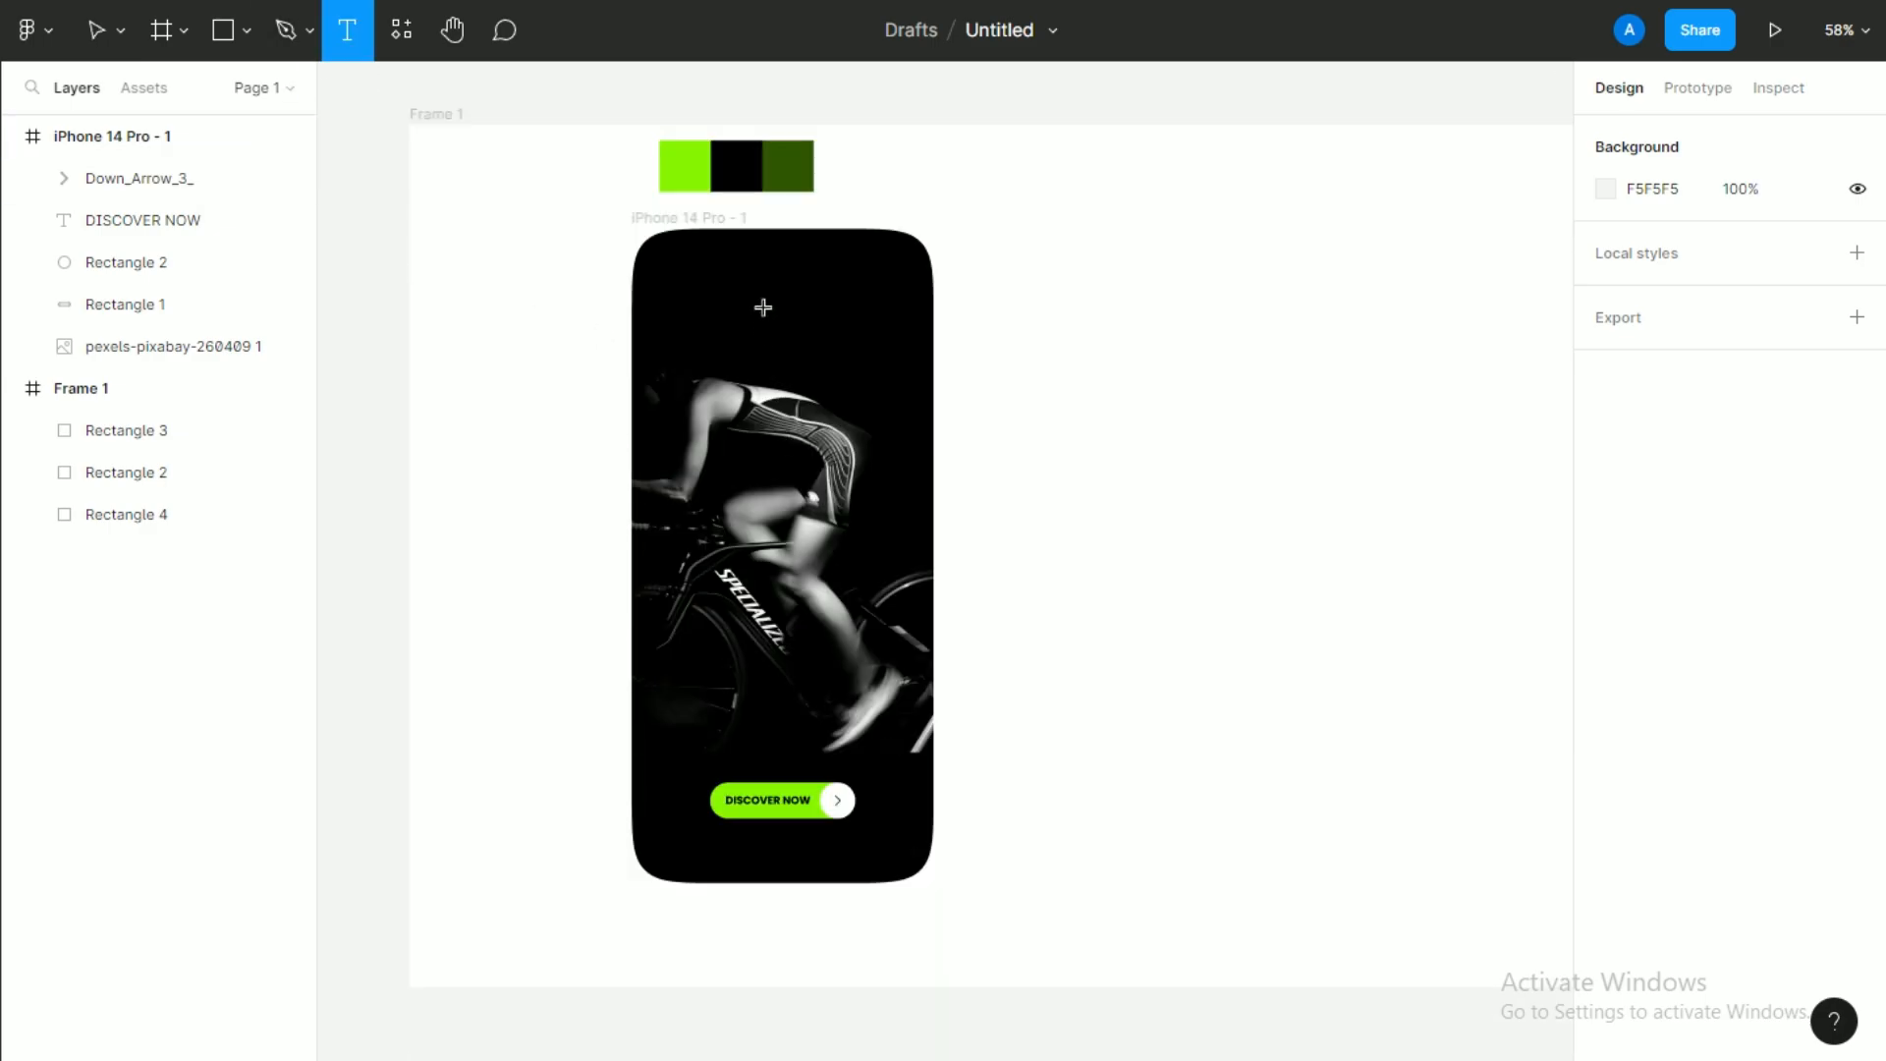
scroll(763, 312, "up", 3)
left_click(708, 324)
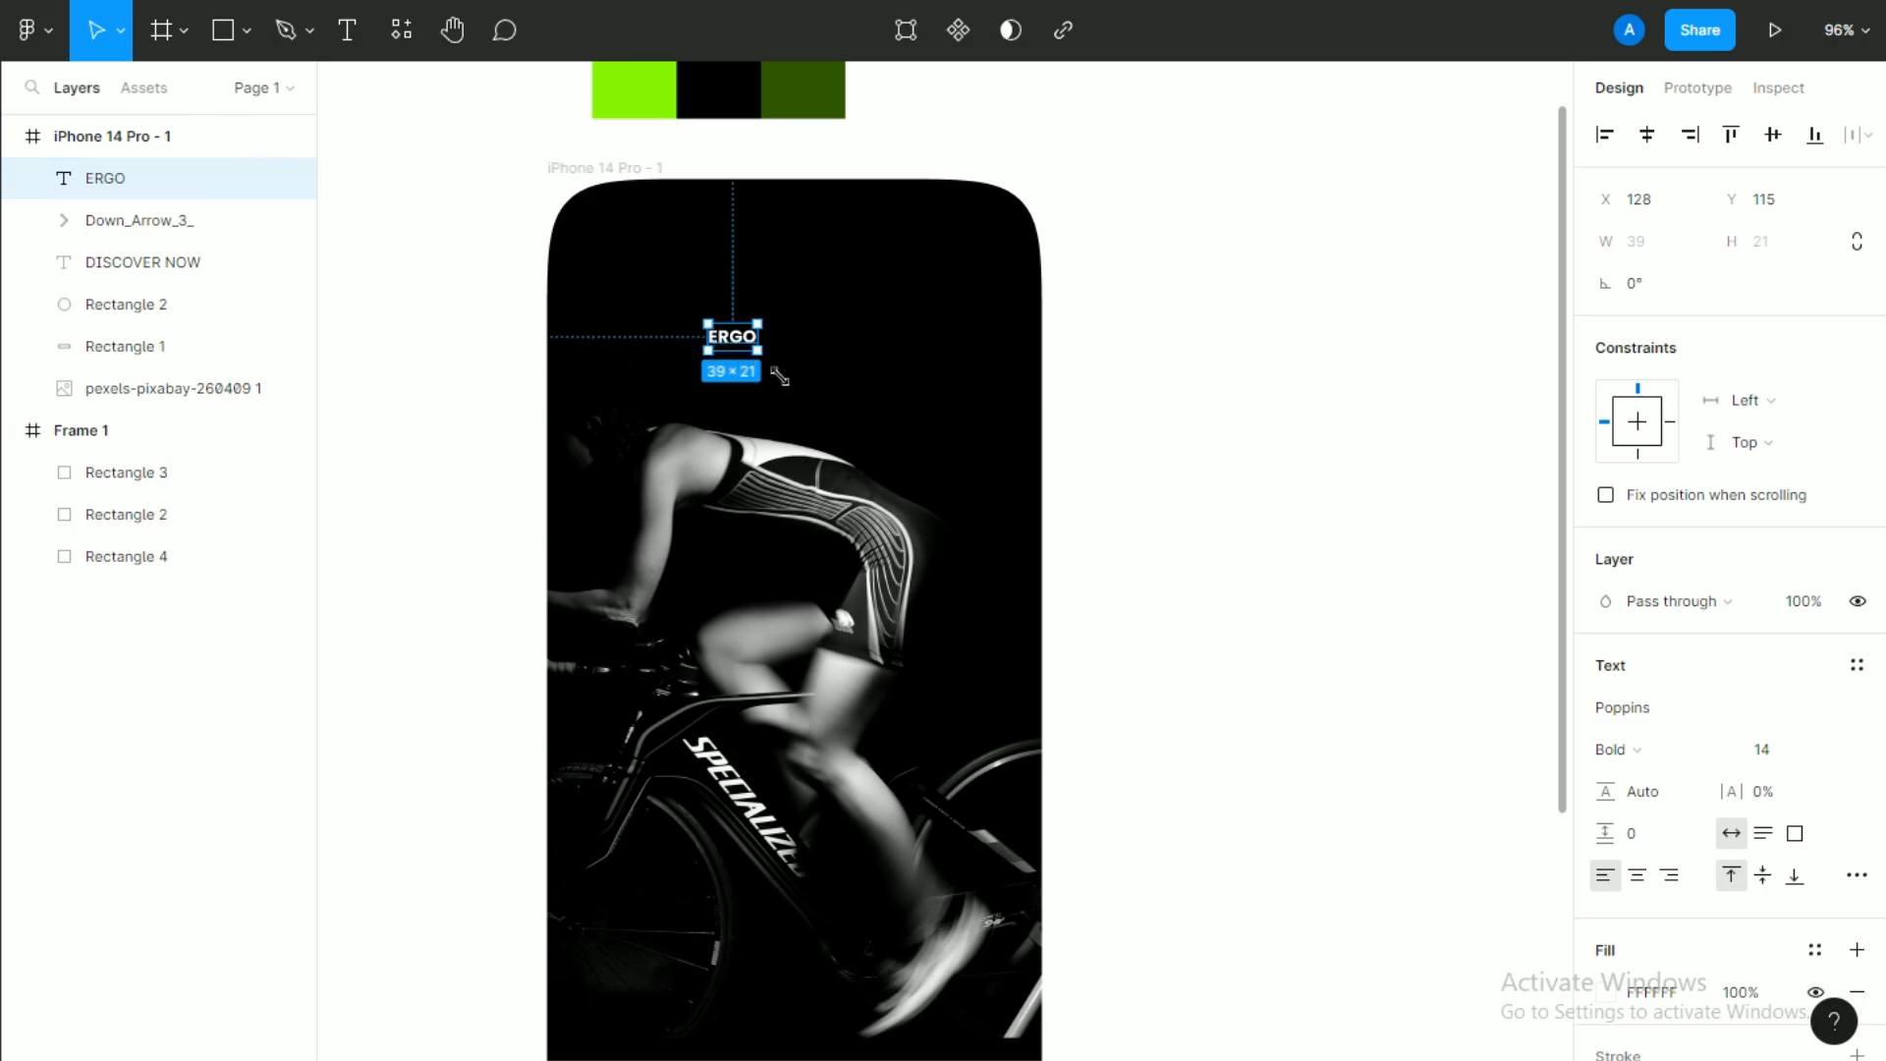
left_click_drag(780, 376, 828, 415)
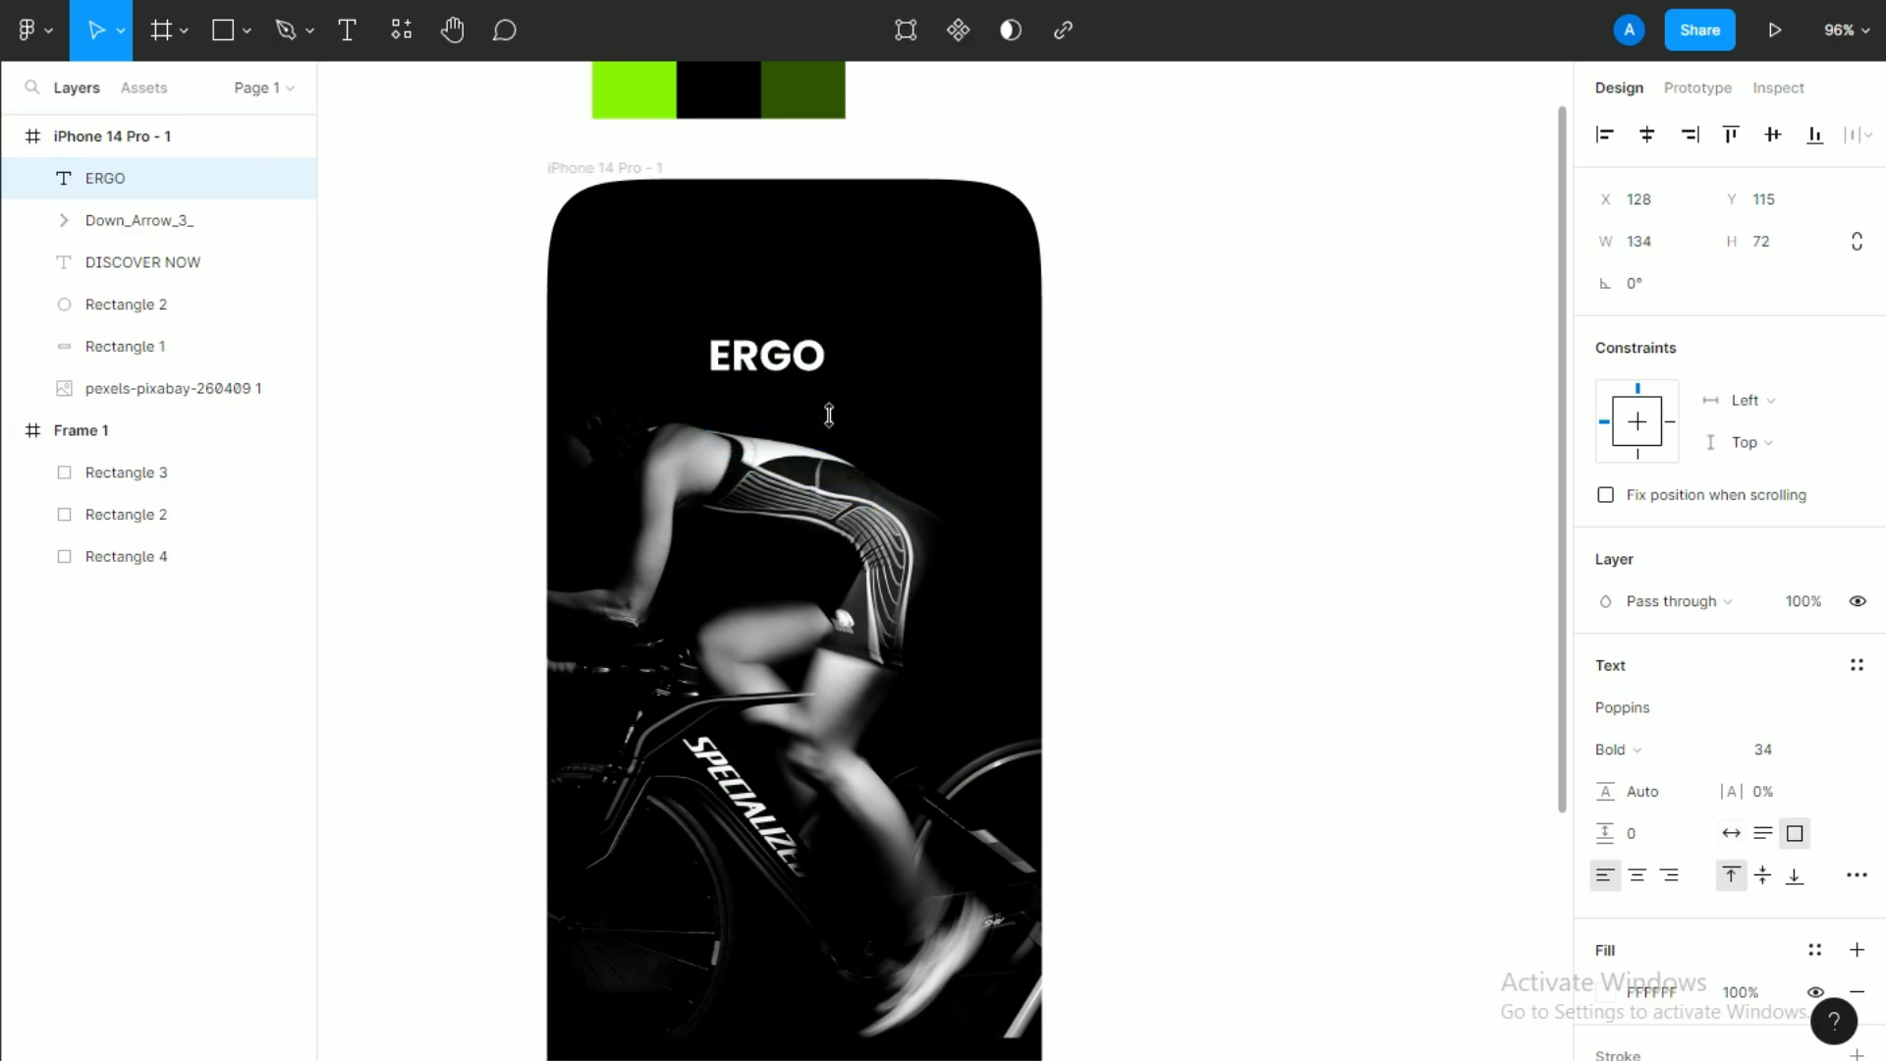
Enlarge the ERGO title to font size 45 and centre it horizontally near the phone frame's upper edge.
left_click_drag(828, 414, 852, 271)
left_click(1132, 349)
scroll(1120, 354, "down", 2)
scroll(1080, 348, "up", 2)
left_click(870, 305)
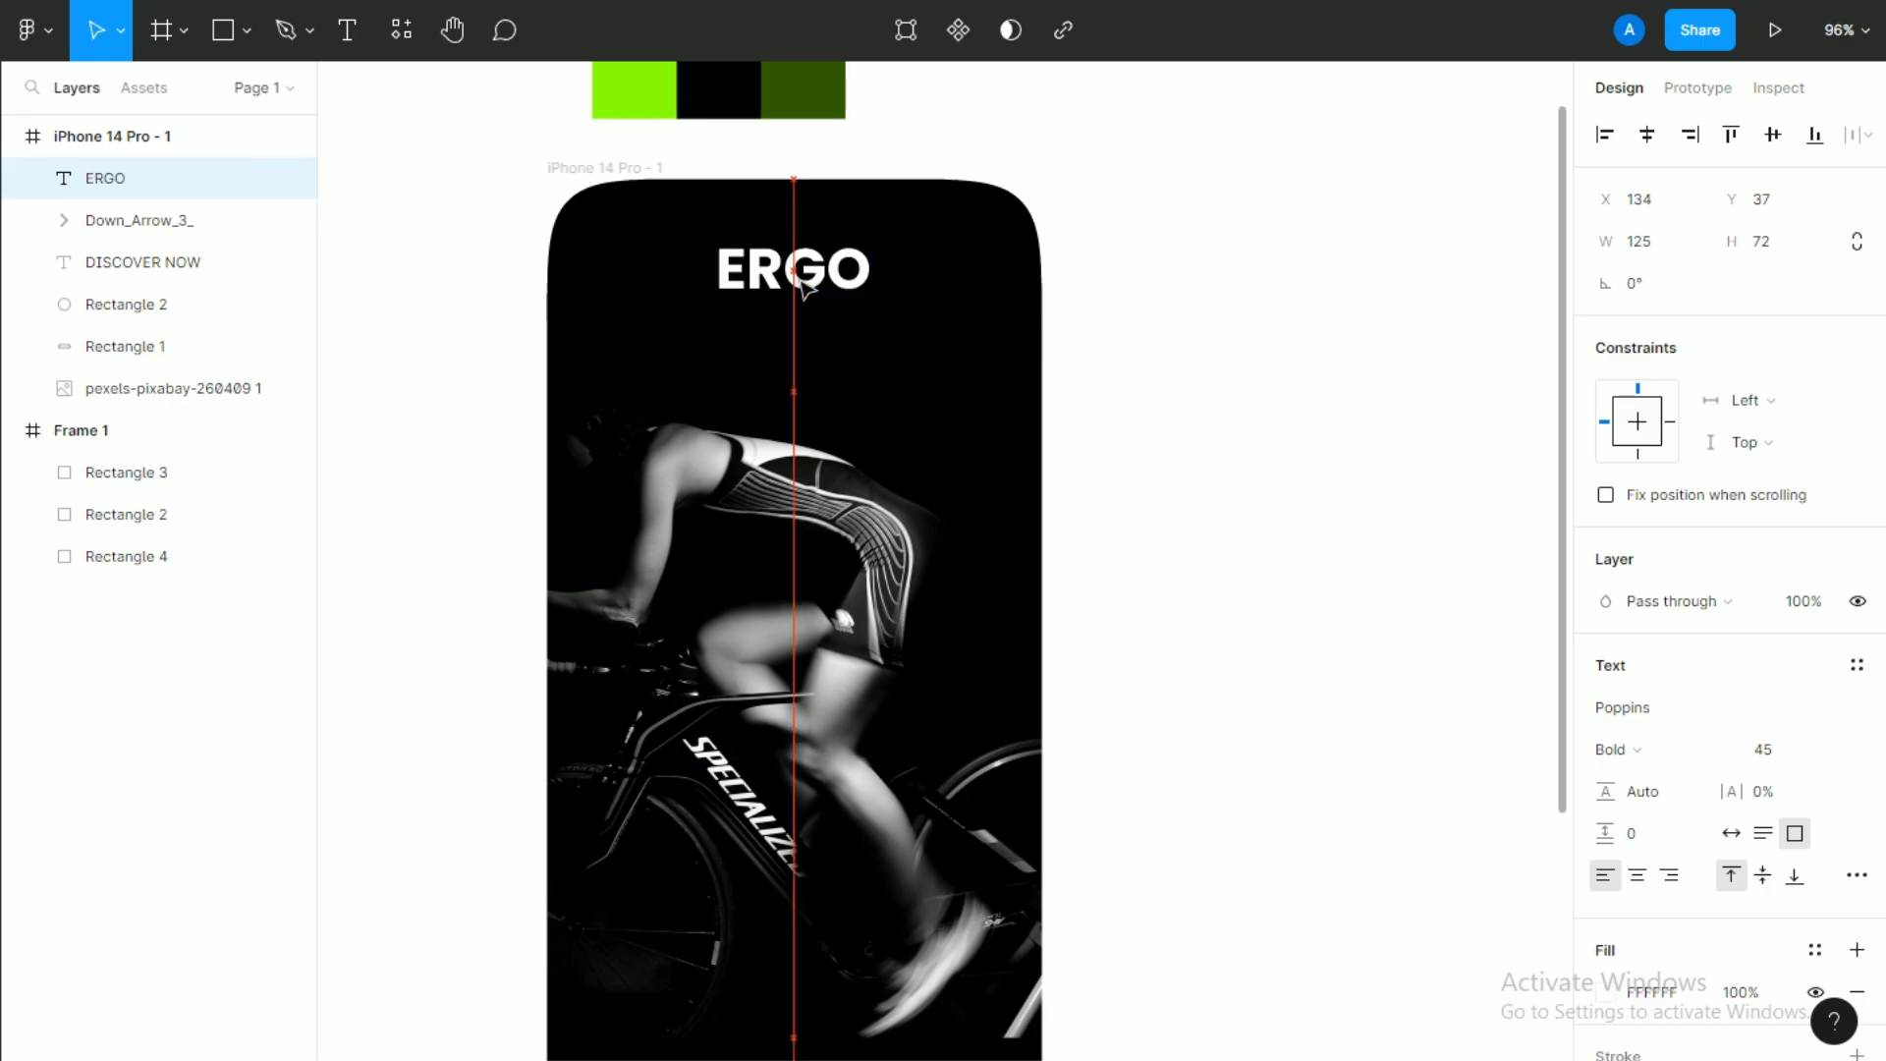
Shrink the cyclist photo proportionally and move it up, centred under the ERGO title.
left_click(1208, 400)
scroll(1065, 408, "down", 5)
left_click(1129, 509)
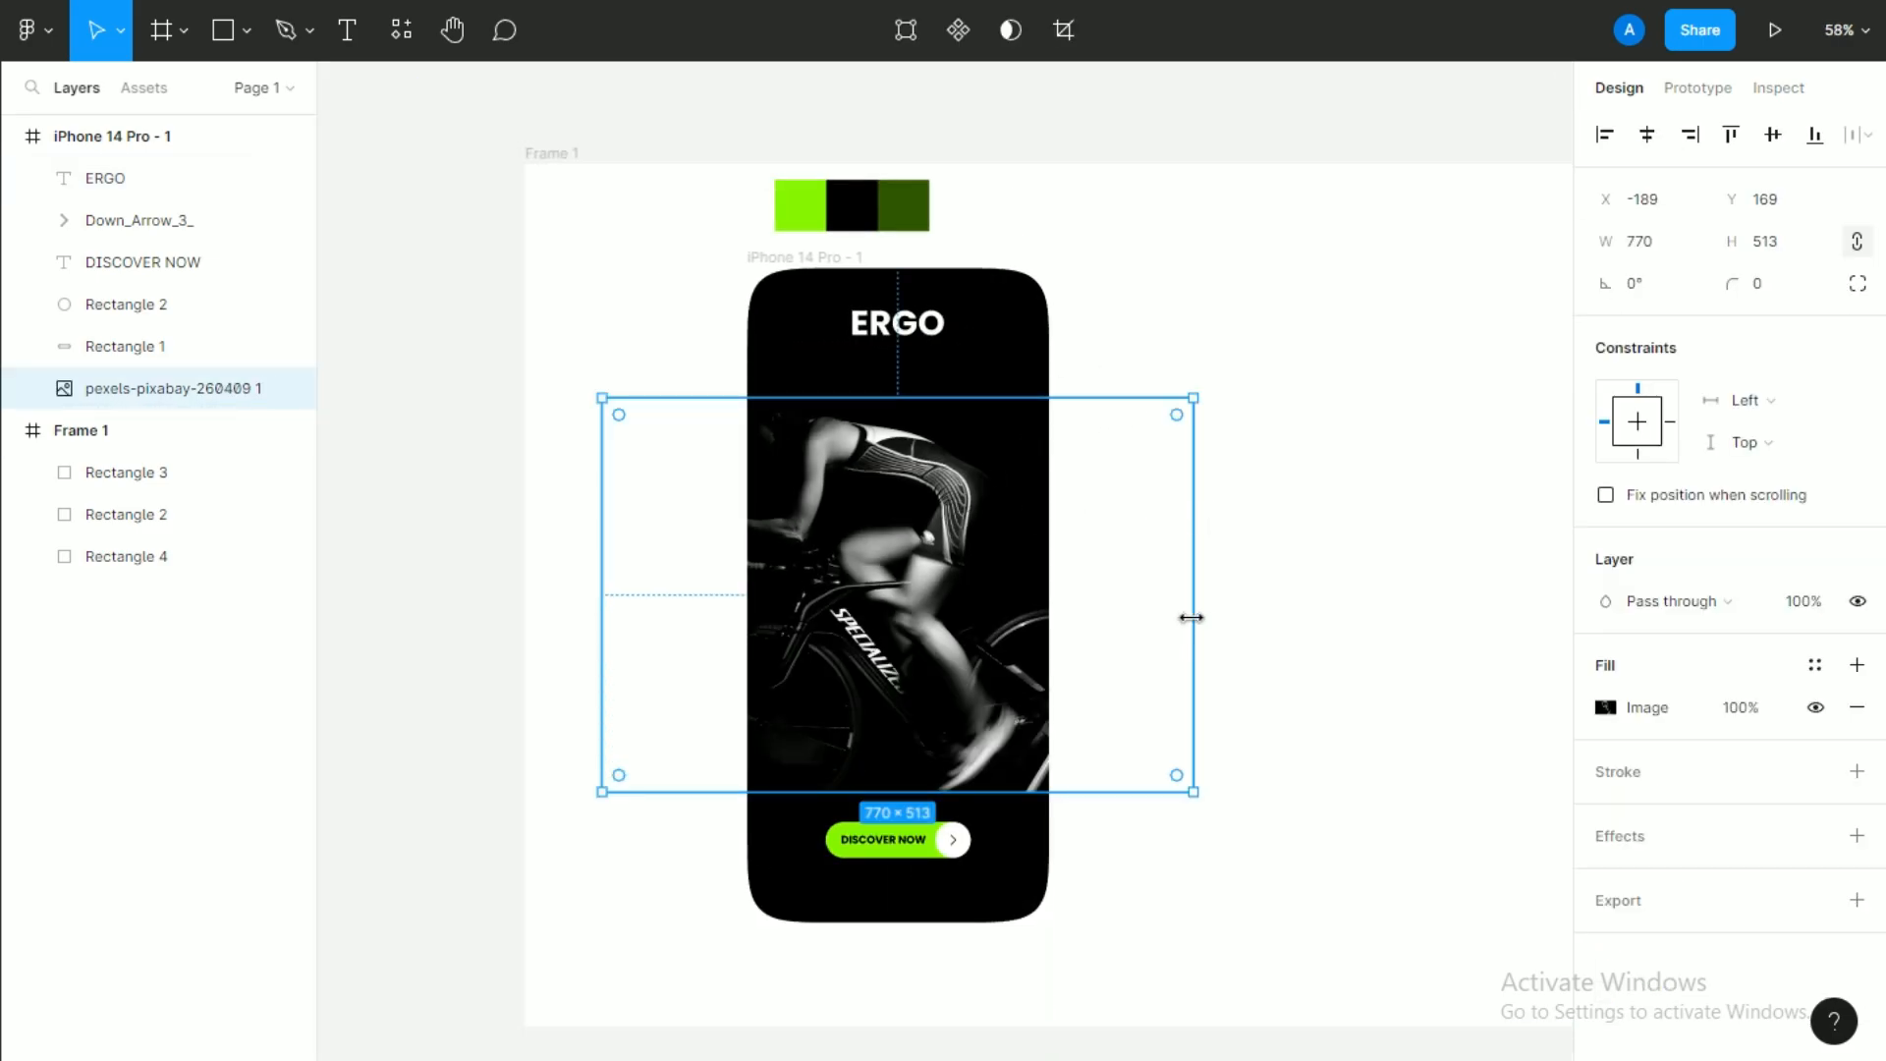
left_click_drag(1191, 617, 1151, 616)
left_click_drag(940, 607, 941, 555)
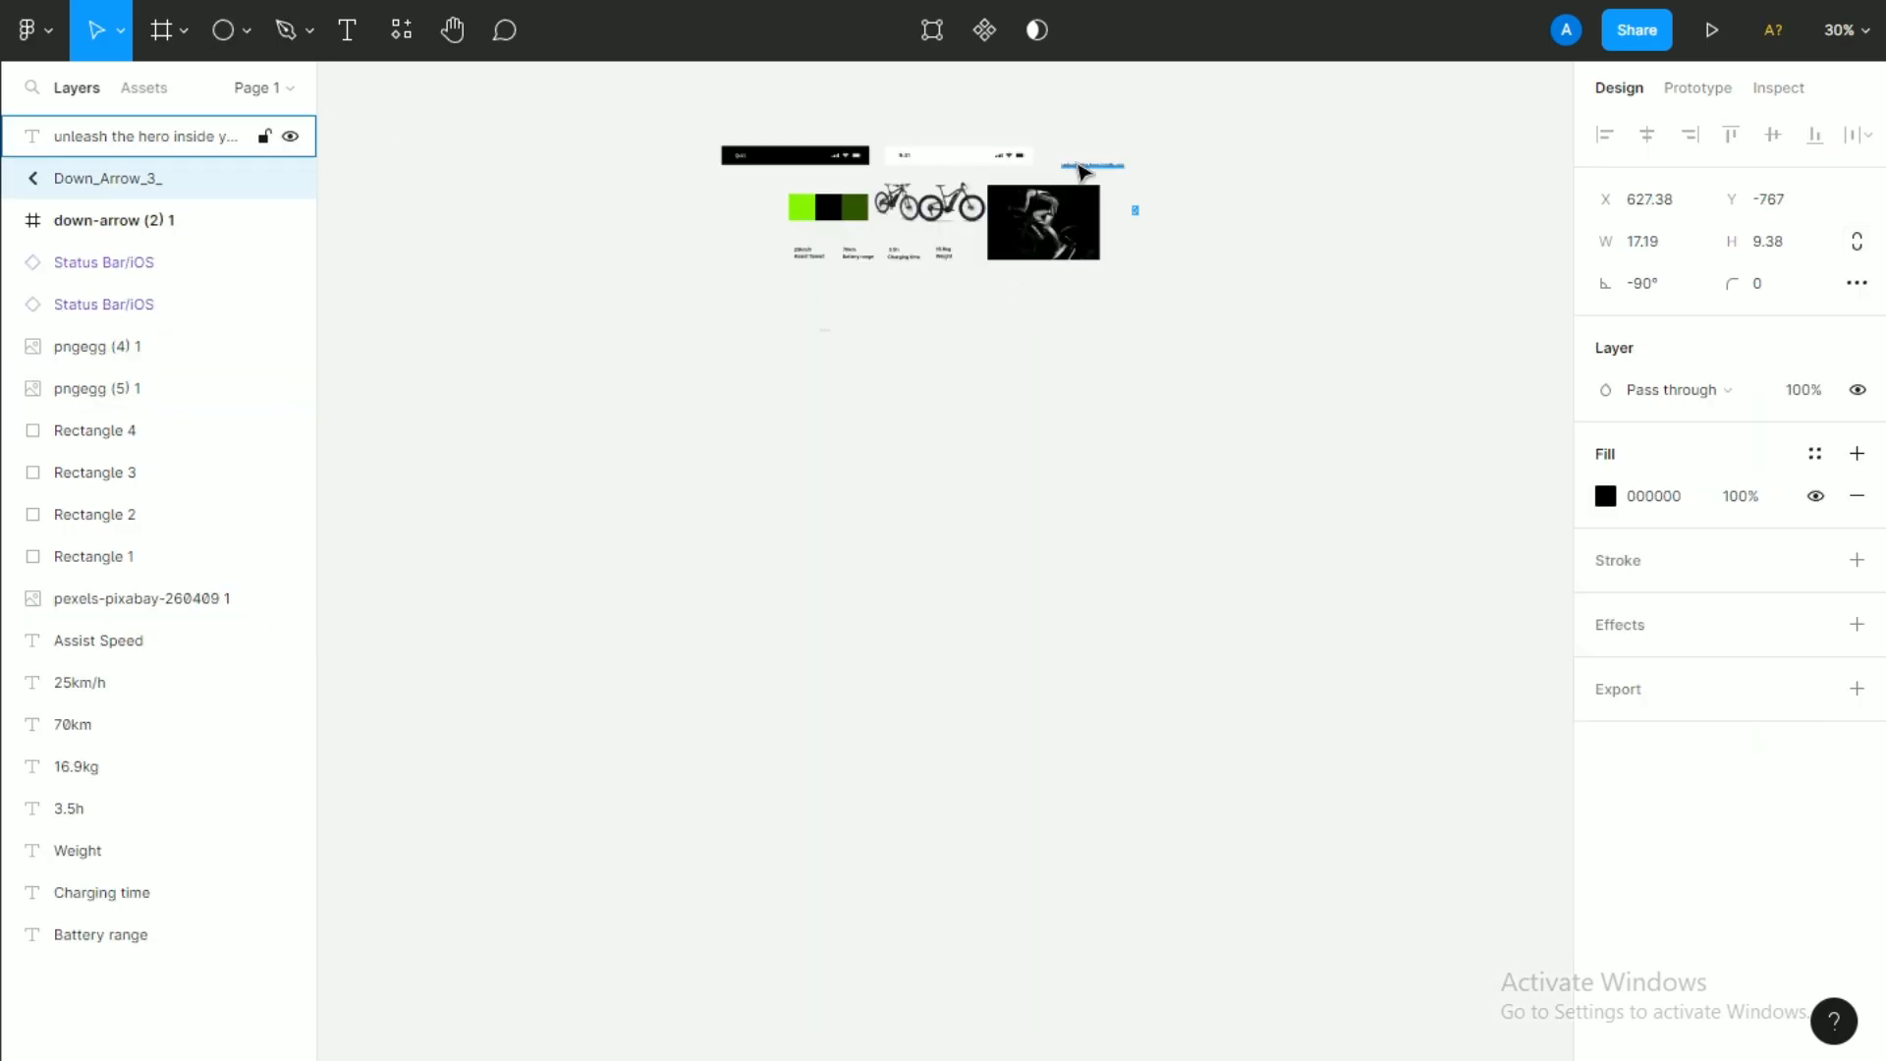
Copy the "unleash the hero inside you" text from the assets file into the phone frame and fill it with FFFFFF.
left_click(147, 134)
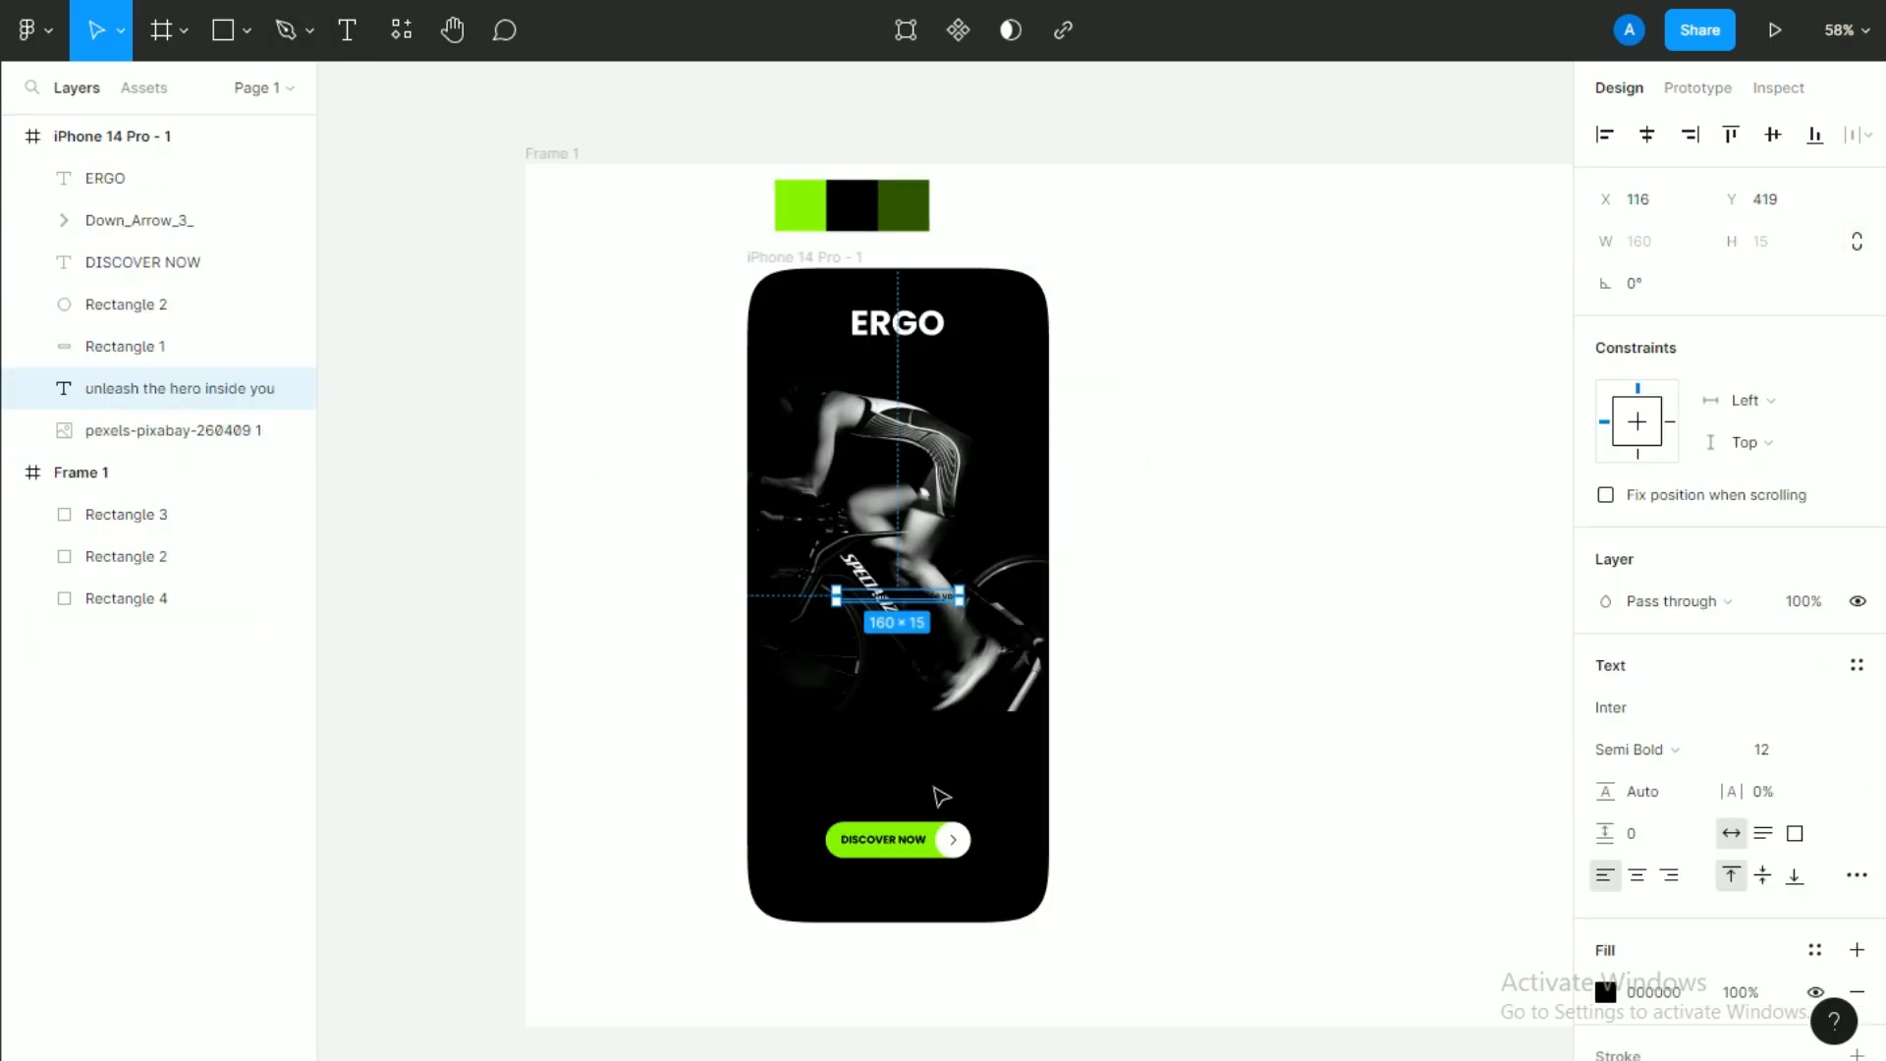
key("i")
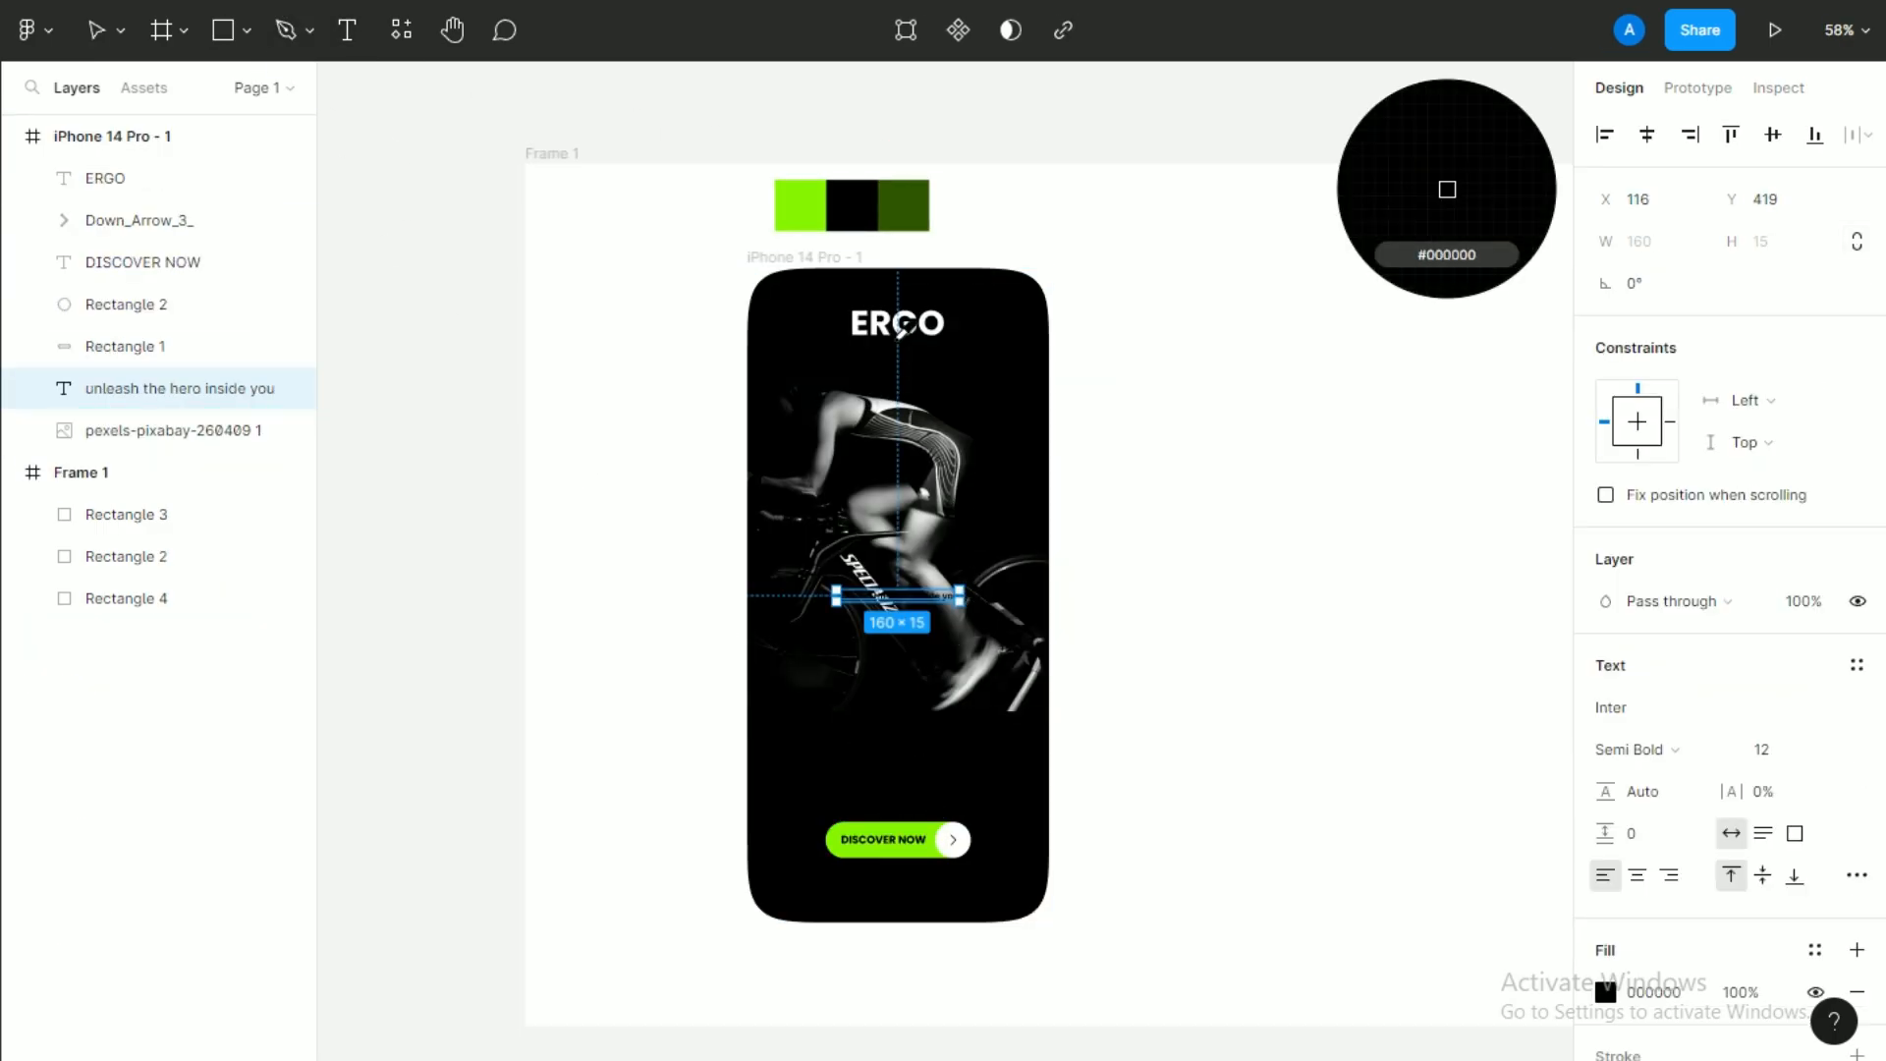
left_click(1446, 189)
Enlarge the tagline to font size 41 in a 487 × 45 text box and move it over the cyclist photo's lower edge.
left_click_drag(962, 597, 1209, 716)
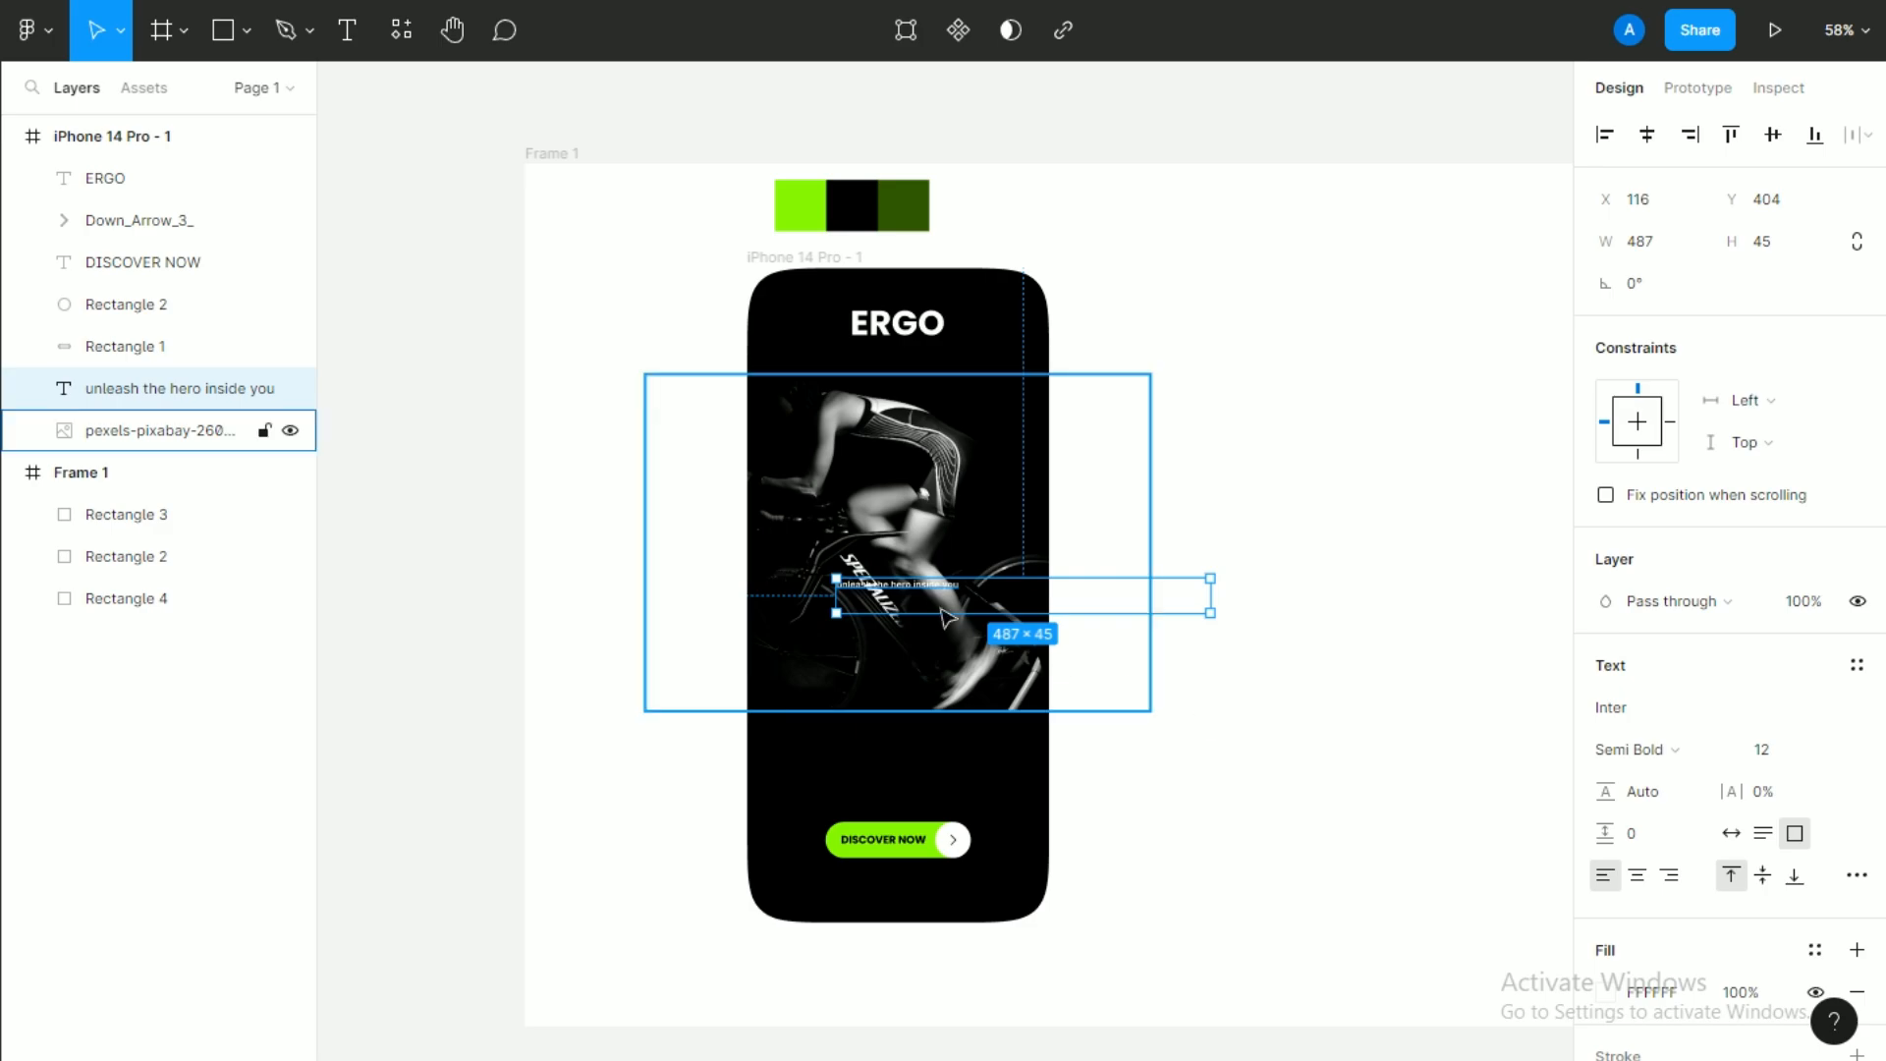
key("ctrl+shift+period")
key("ctrl+shift+period")
key("ctrl+shift+period")
key("ctrl+shift+period")
key("ctrl+shift+period")
key("ctrl+shift+period")
key("ctrl+shift+period")
key("ctrl+shift+period")
key("ctrl+shift+period")
key("ctrl+shift+period")
key("ctrl+shift+period")
key("ctrl+shift+period")
key("ctrl+shift+period")
key("ctrl+shift+period")
key("ctrl+shift+period")
key("ctrl+shift+period")
key("ctrl+shift+period")
key("ctrl+shift+period")
key("ctrl+shift+period")
key("ctrl+shift+period")
left_click_drag(945, 617, 899, 680)
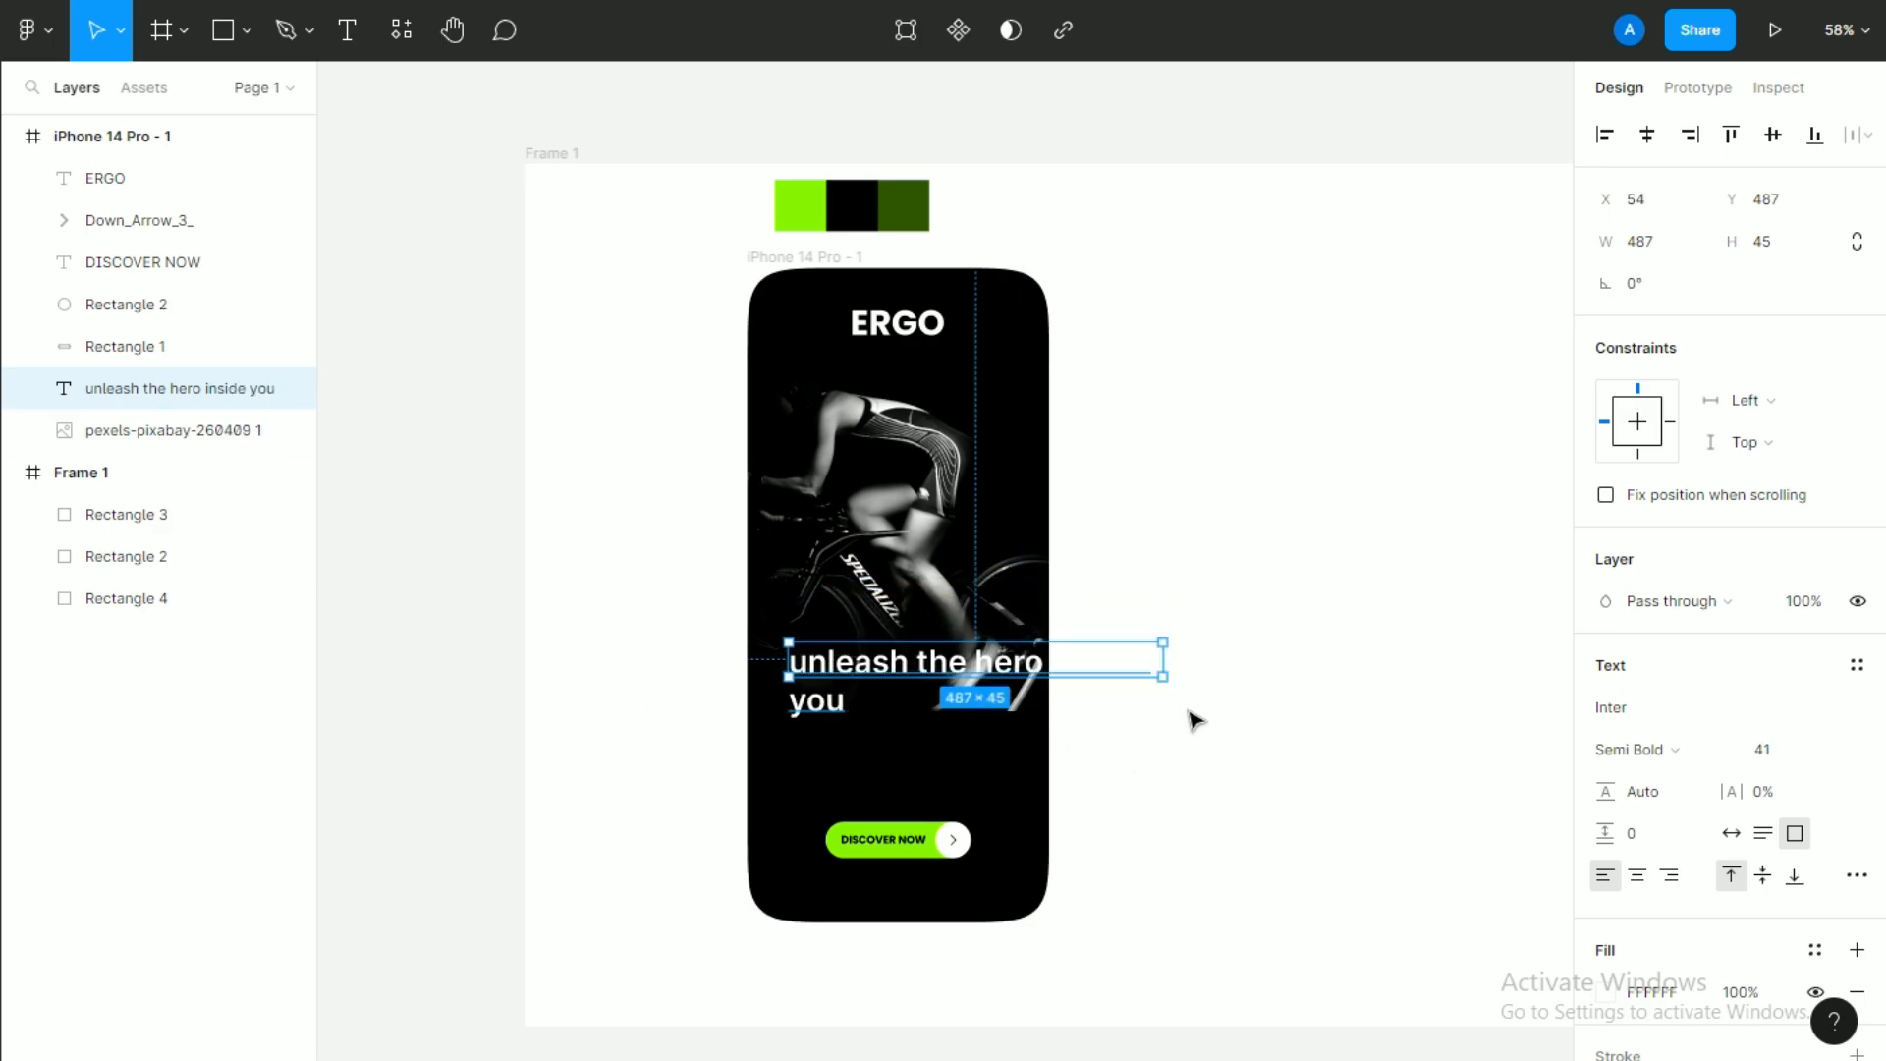
Resize the tagline's text box to 272 × 140 and change its font to Poppins.
left_click_drag(1166, 674, 997, 748)
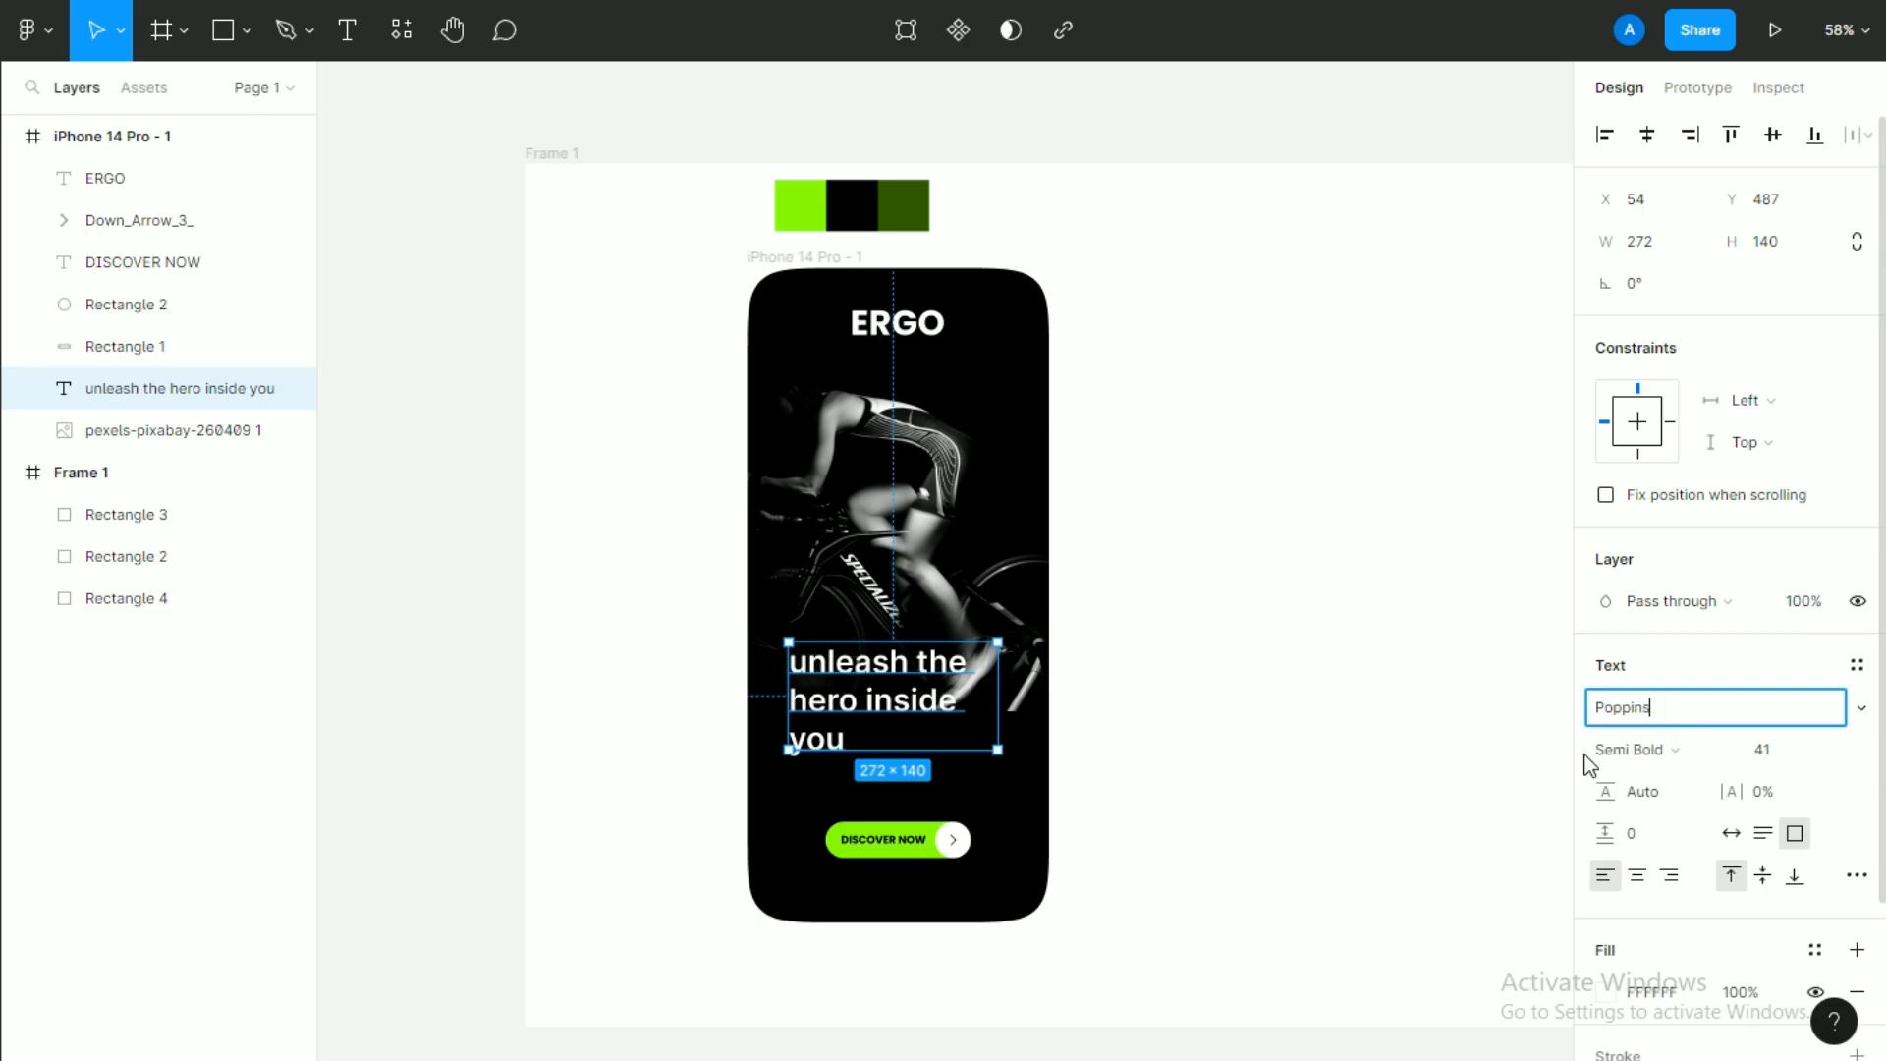
left_click(1185, 756)
left_click(177, 388)
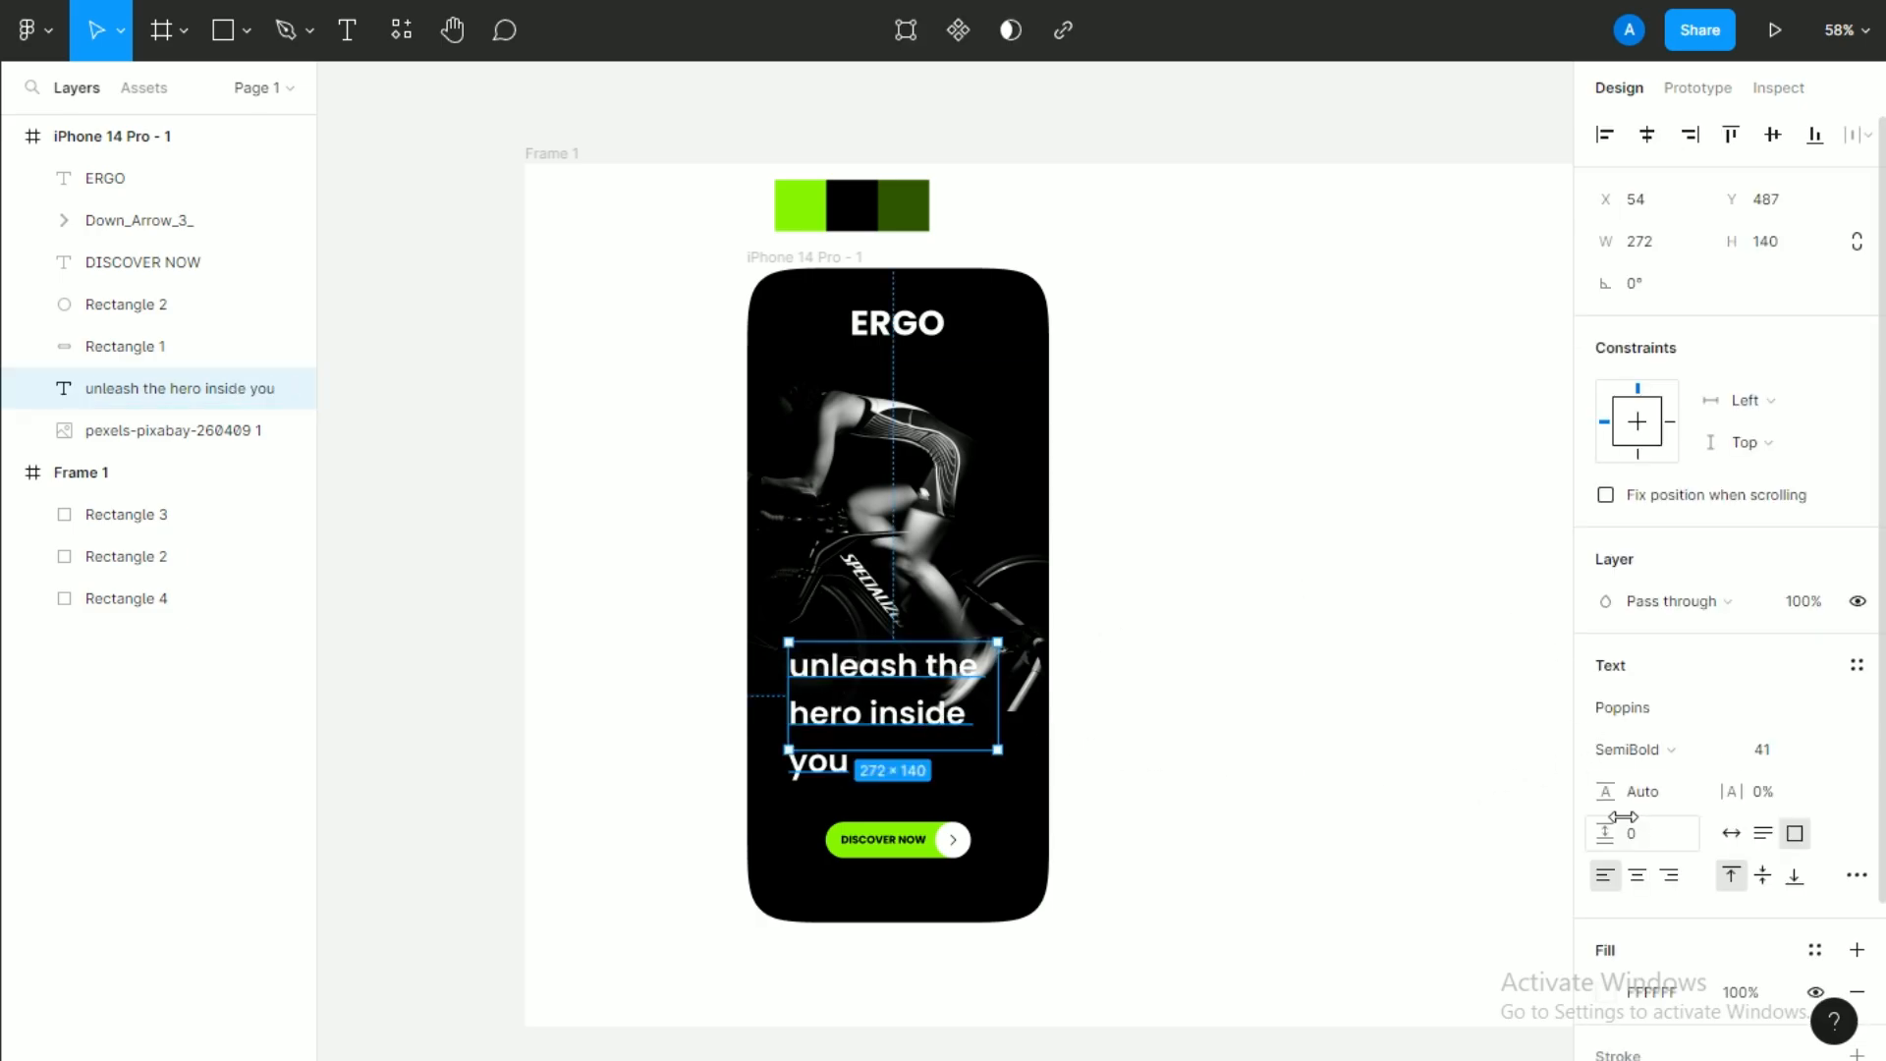
left_click_drag(1551, 837, 1610, 837)
left_click_drag(1604, 835, 1654, 837)
left_click_drag(1525, 847, 1164, 820)
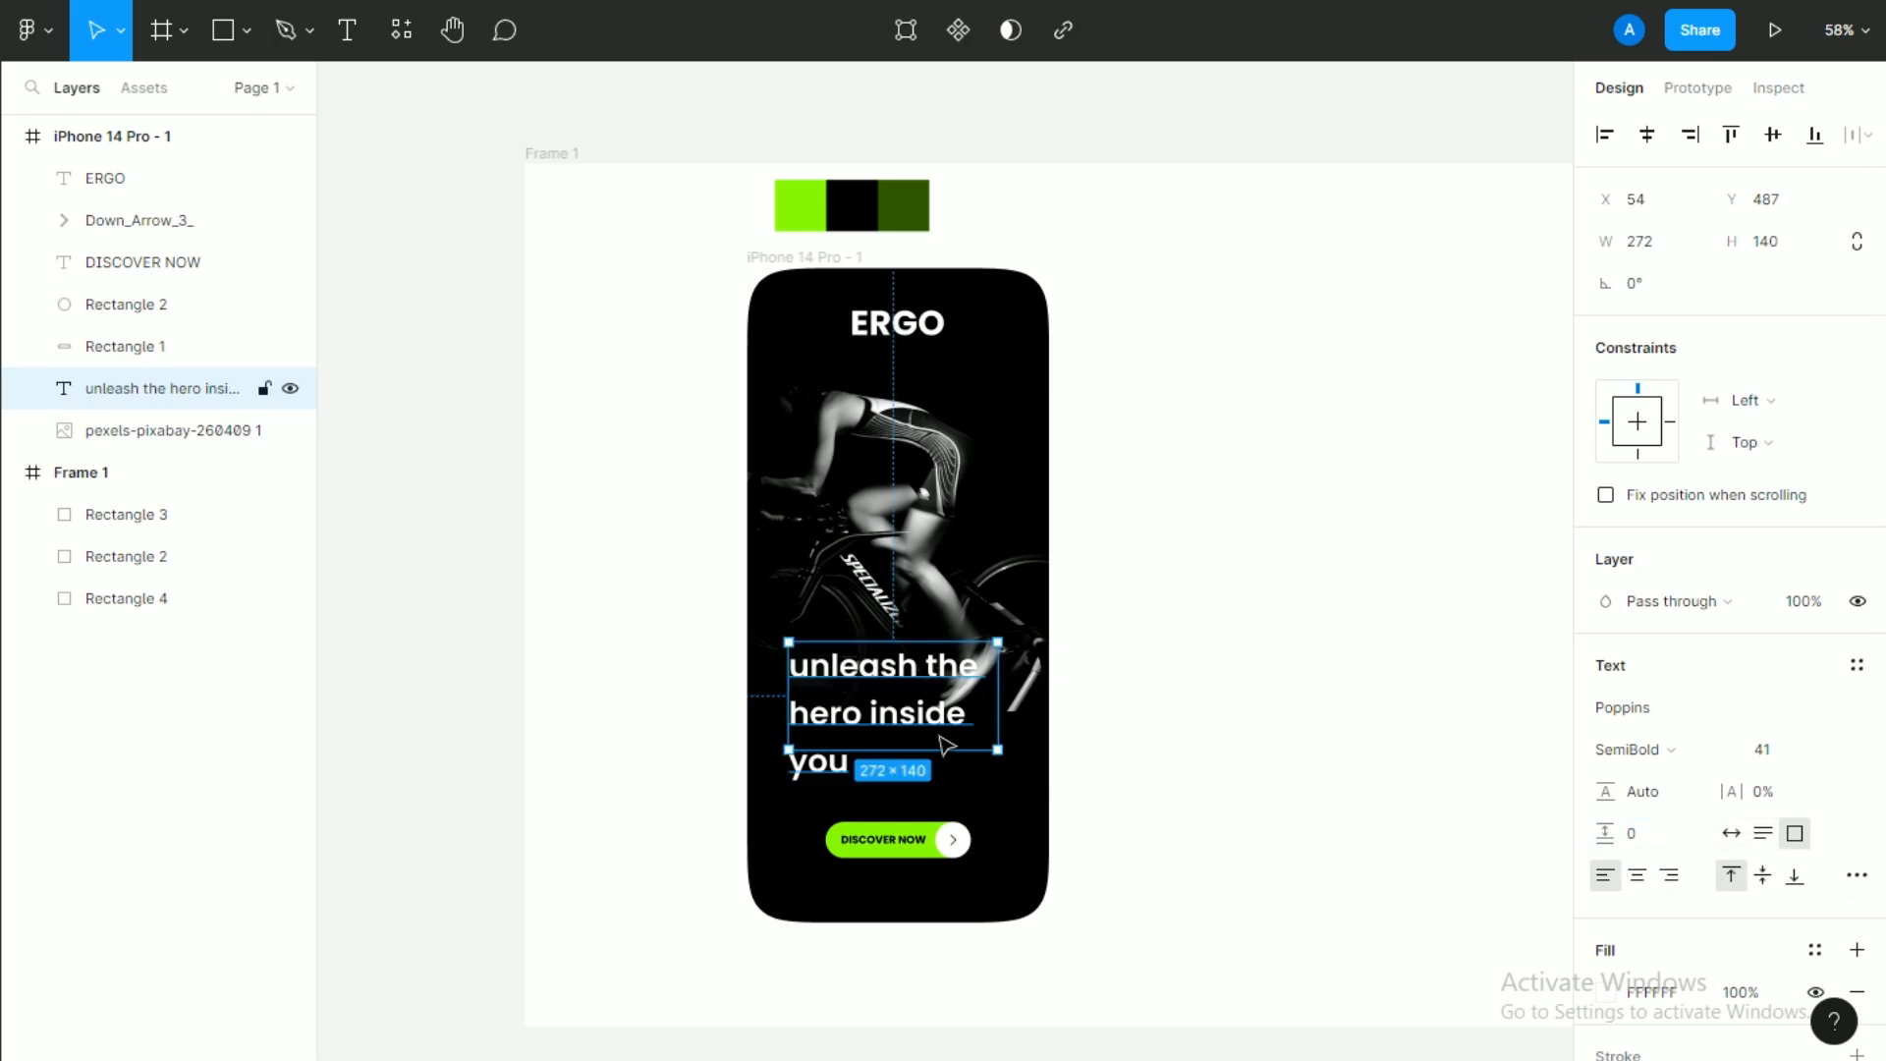
Set the tagline's font weight to ExtraBold.
left_click(1639, 764)
left_click(1633, 700)
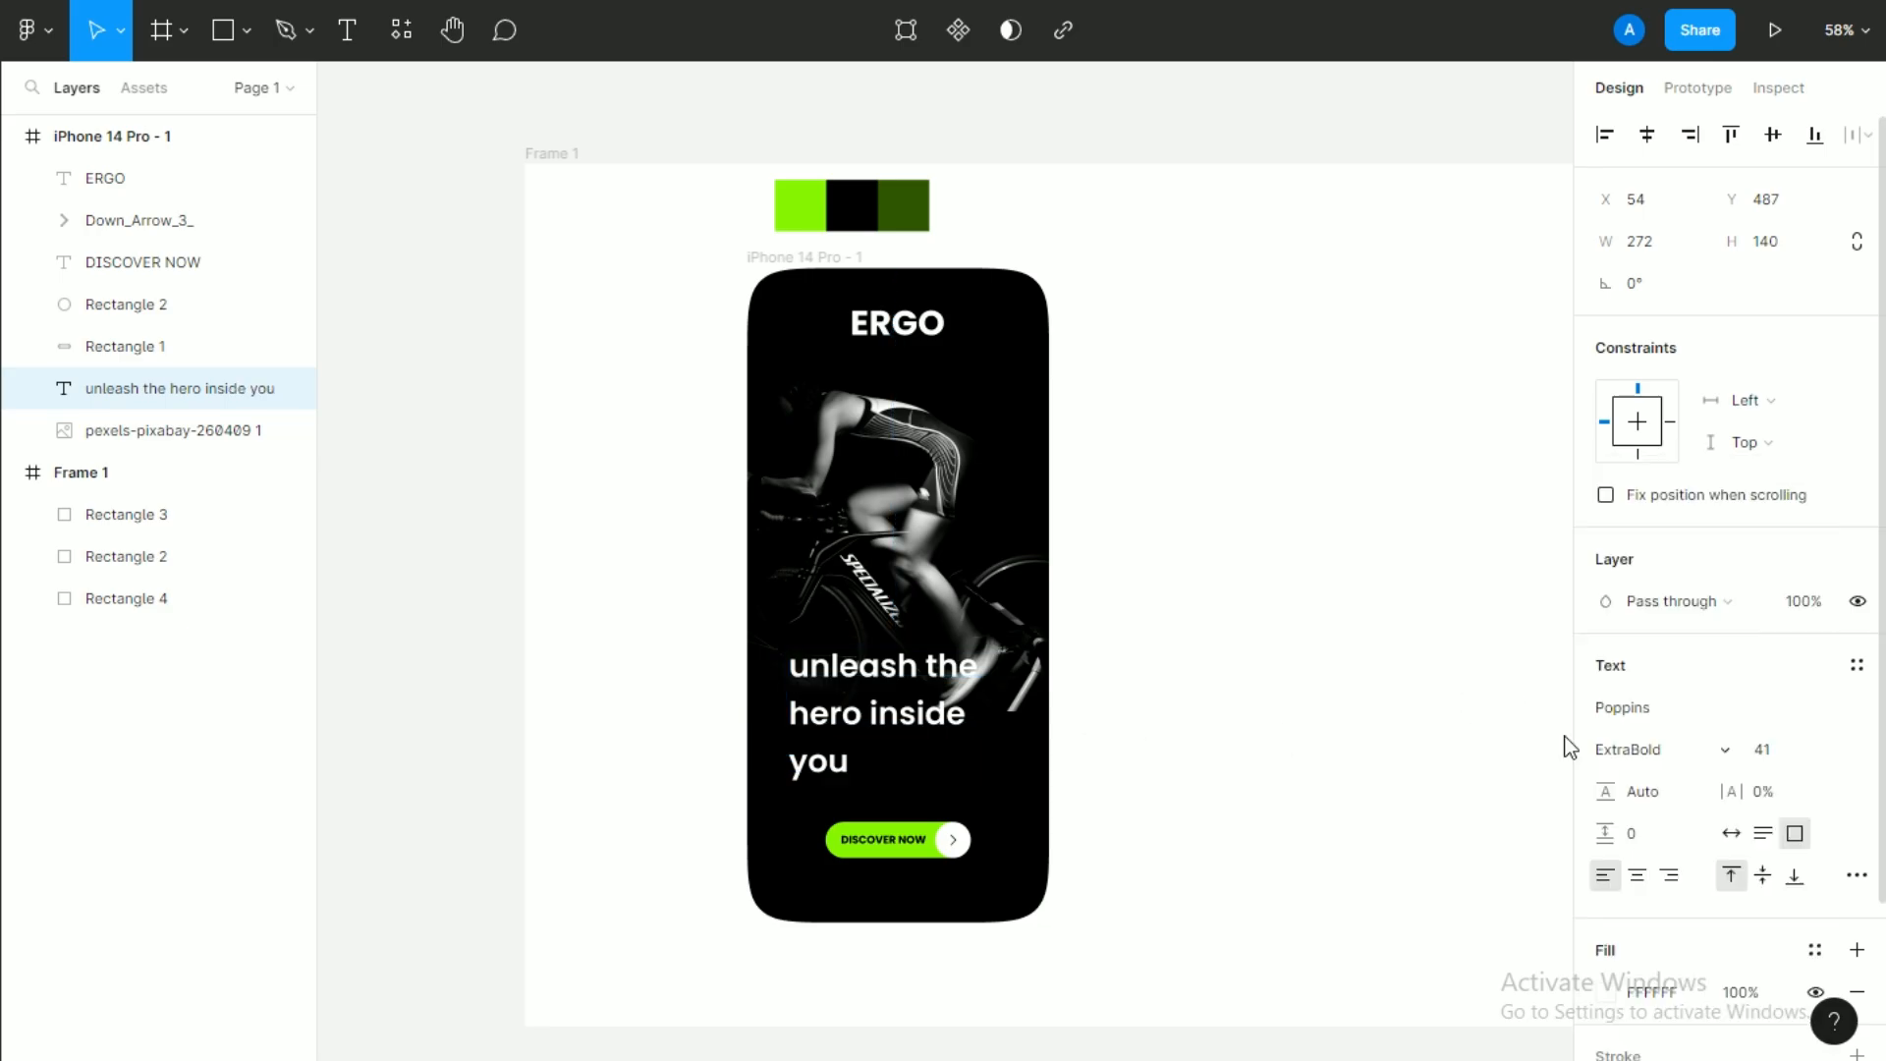
left_click(1149, 801)
scroll(1015, 748, "down", 2)
scroll(964, 620, "up", 3)
Reduce the tagline's text box to 247 × 133 and its font size to 30.
left_click(898, 540)
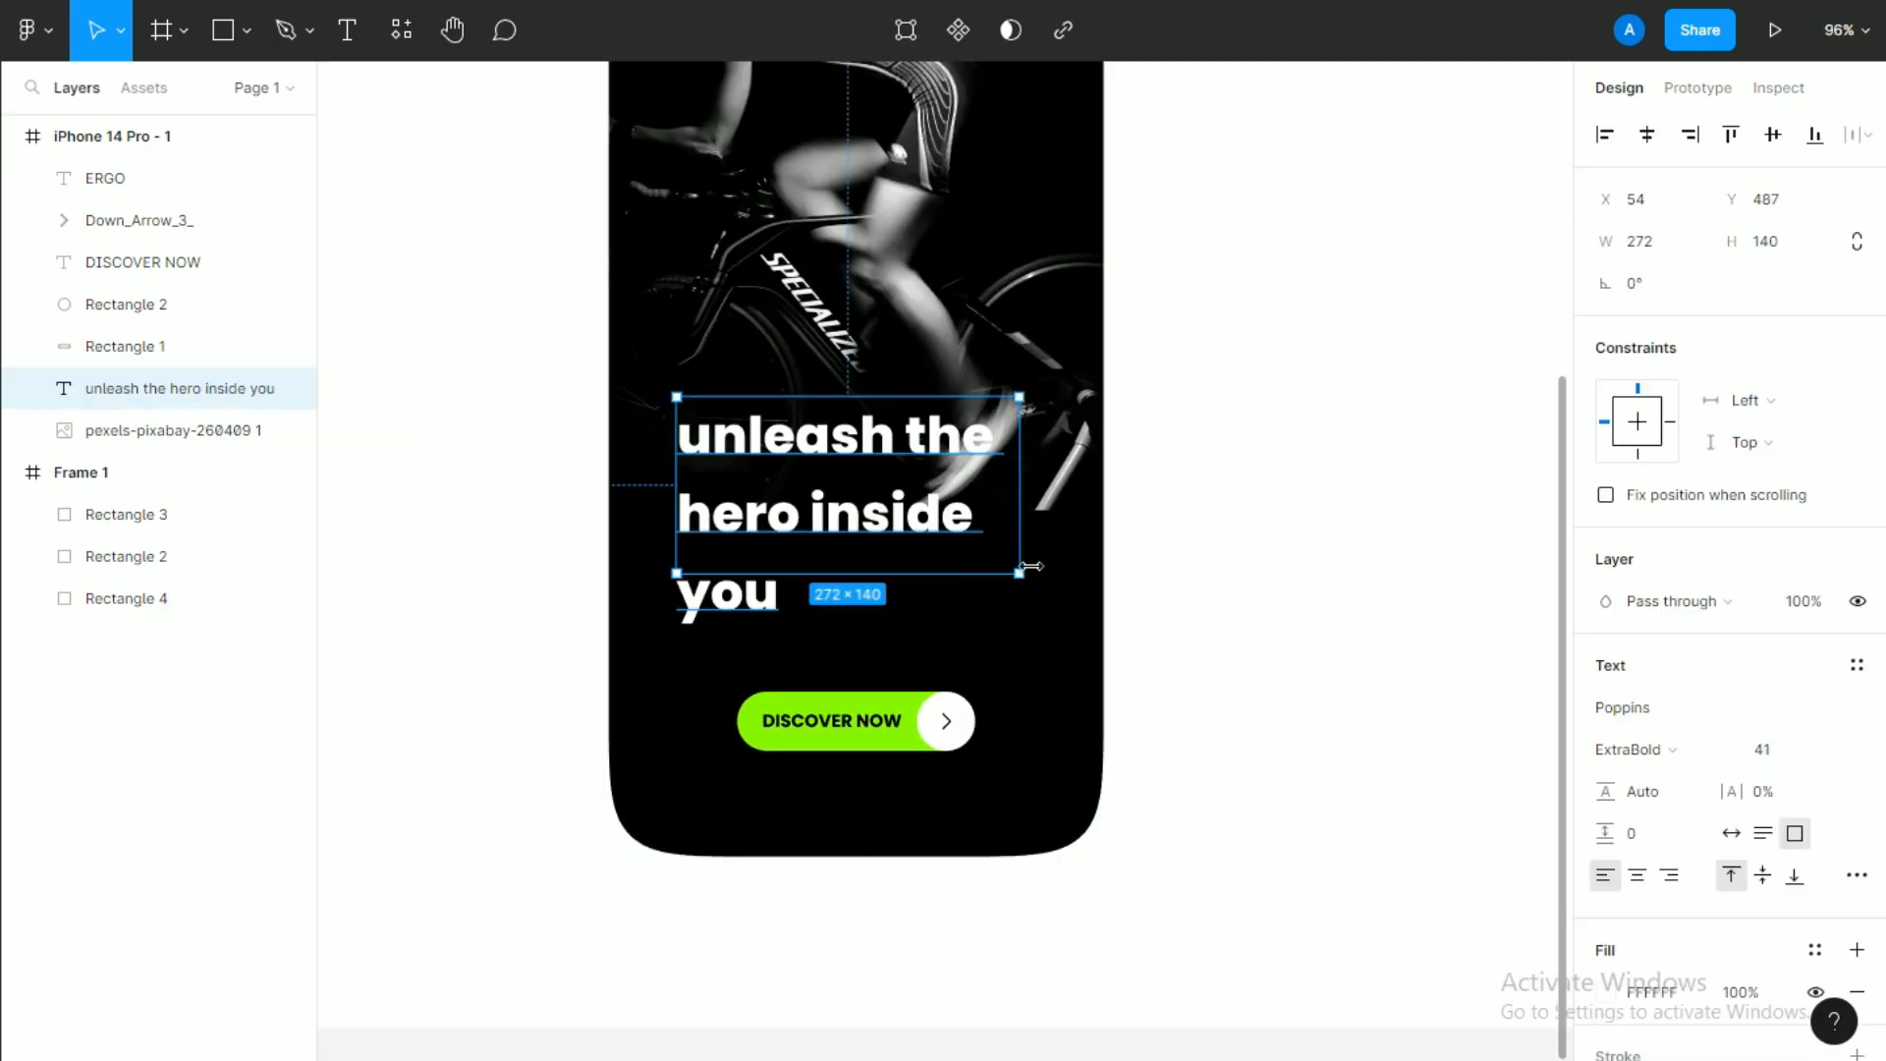
left_click_drag(1020, 574, 987, 564)
key("ctrl+shift+comma")
key("ctrl+shift+comma")
key("ctrl+shift+comma")
key("ctrl+shift+comma")
key("ctrl+shift+comma")
key("ctrl+shift+comma")
key("ctrl+shift+comma")
key("ctrl+shift+comma")
key("ctrl+shift+comma")
key("ctrl+shift+comma")
key("ctrl+shift+comma")
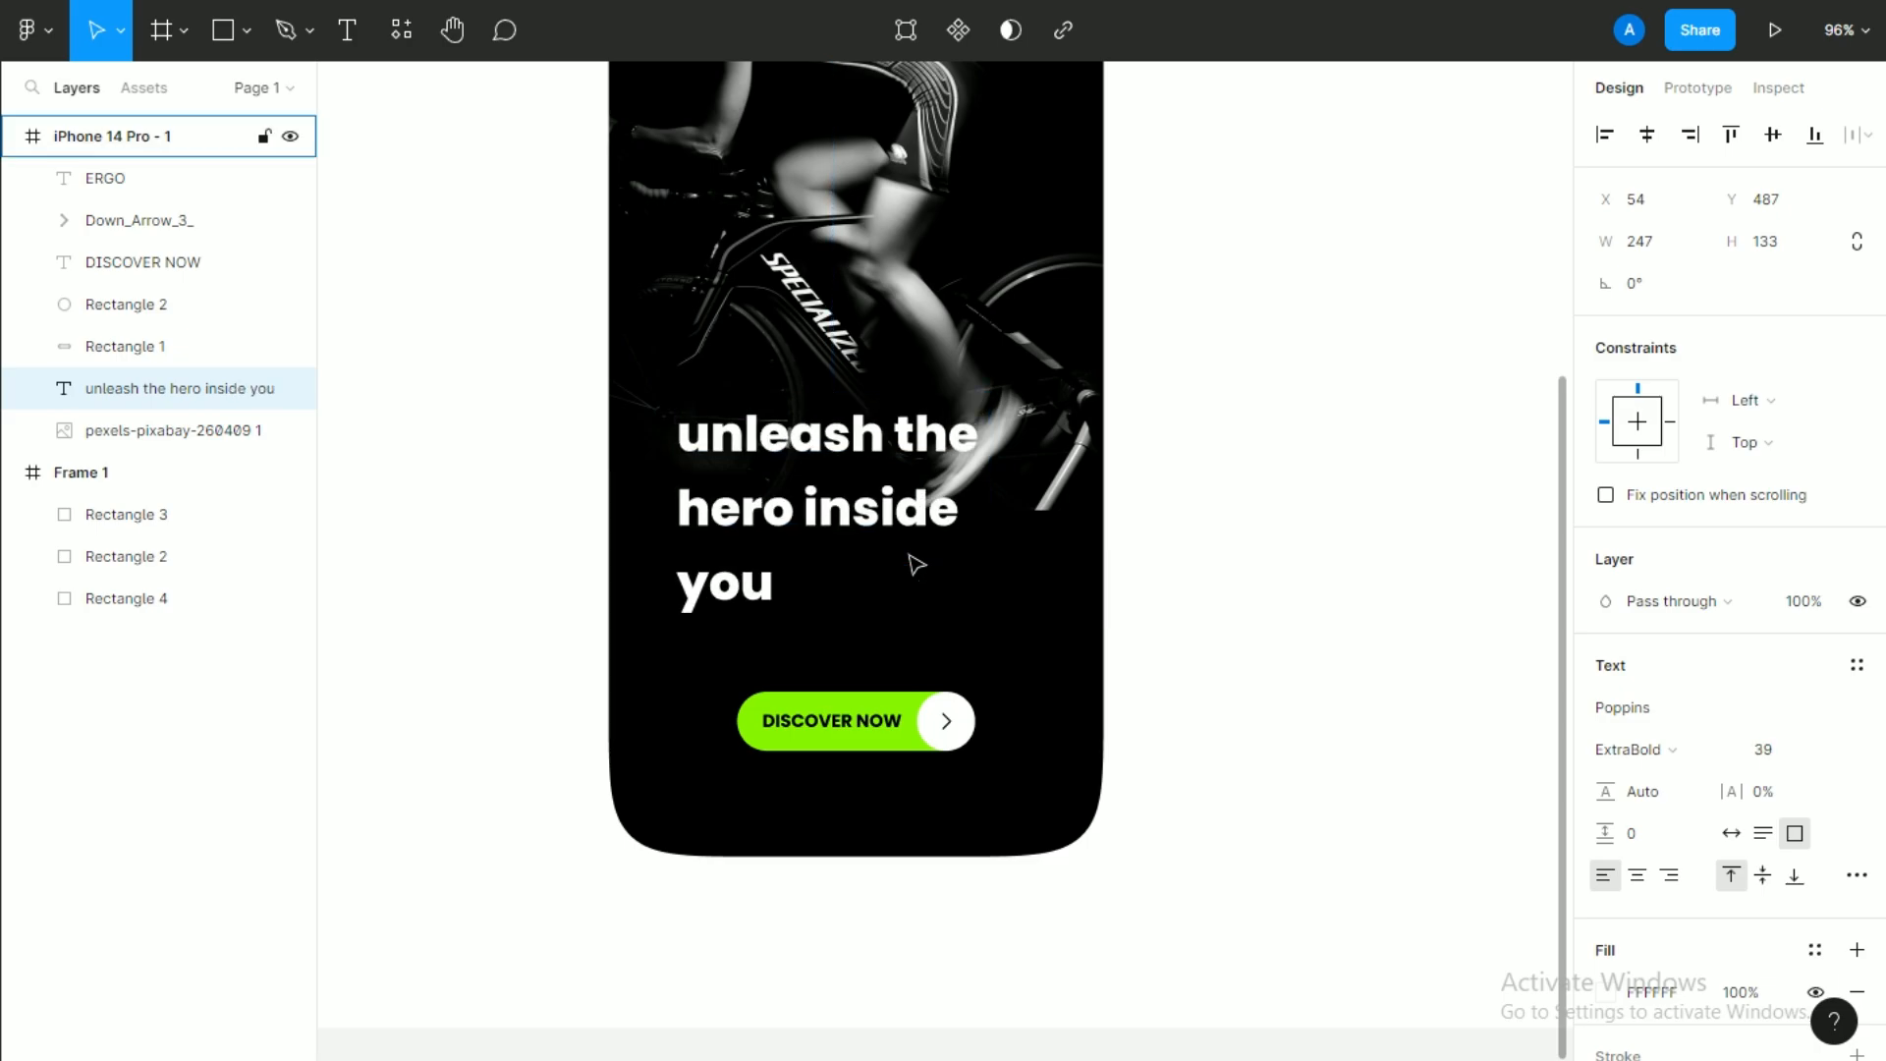
Move the tagline down towards the DISCOVER NOW button and capitalise its first word as Unleash.
left_click_drag(882, 502, 882, 586)
double_click(696, 513)
left_click_drag(698, 511, 676, 508)
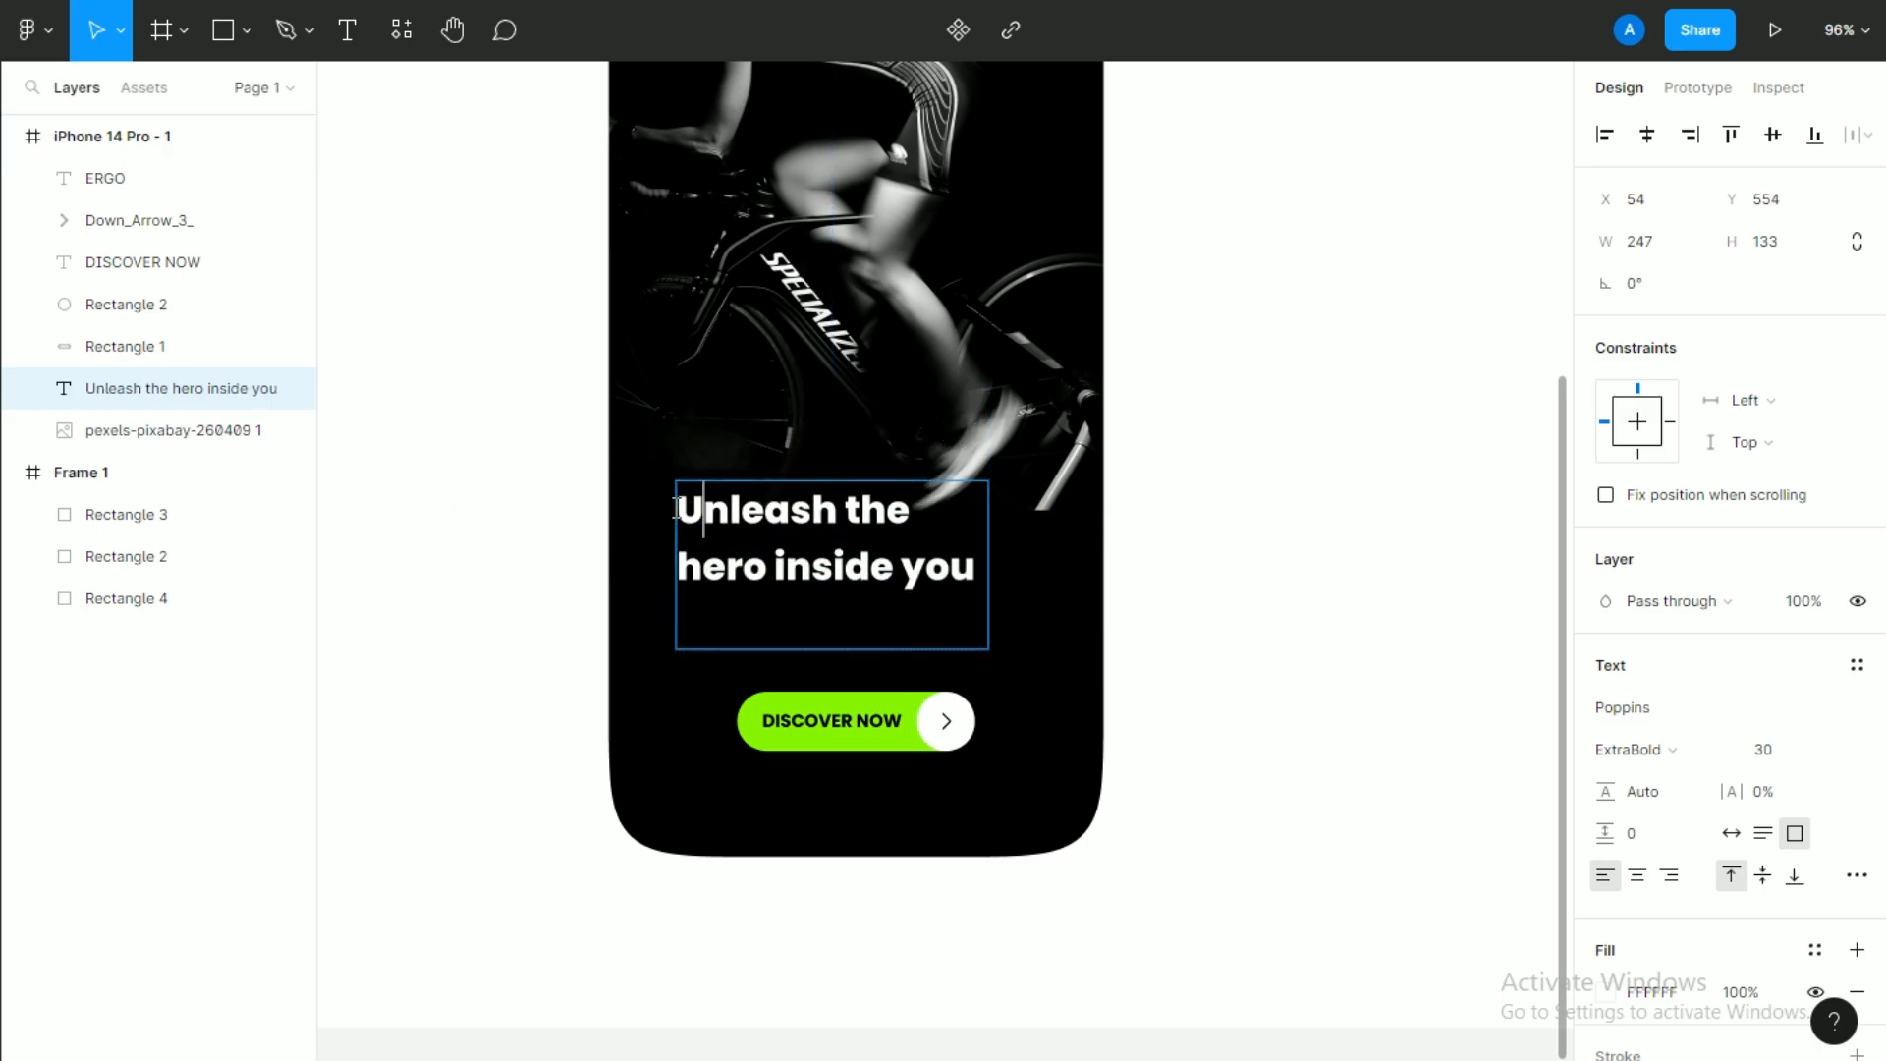
Try a paragraph spacing of 210 on the whole tagline.
key("ctrl+a")
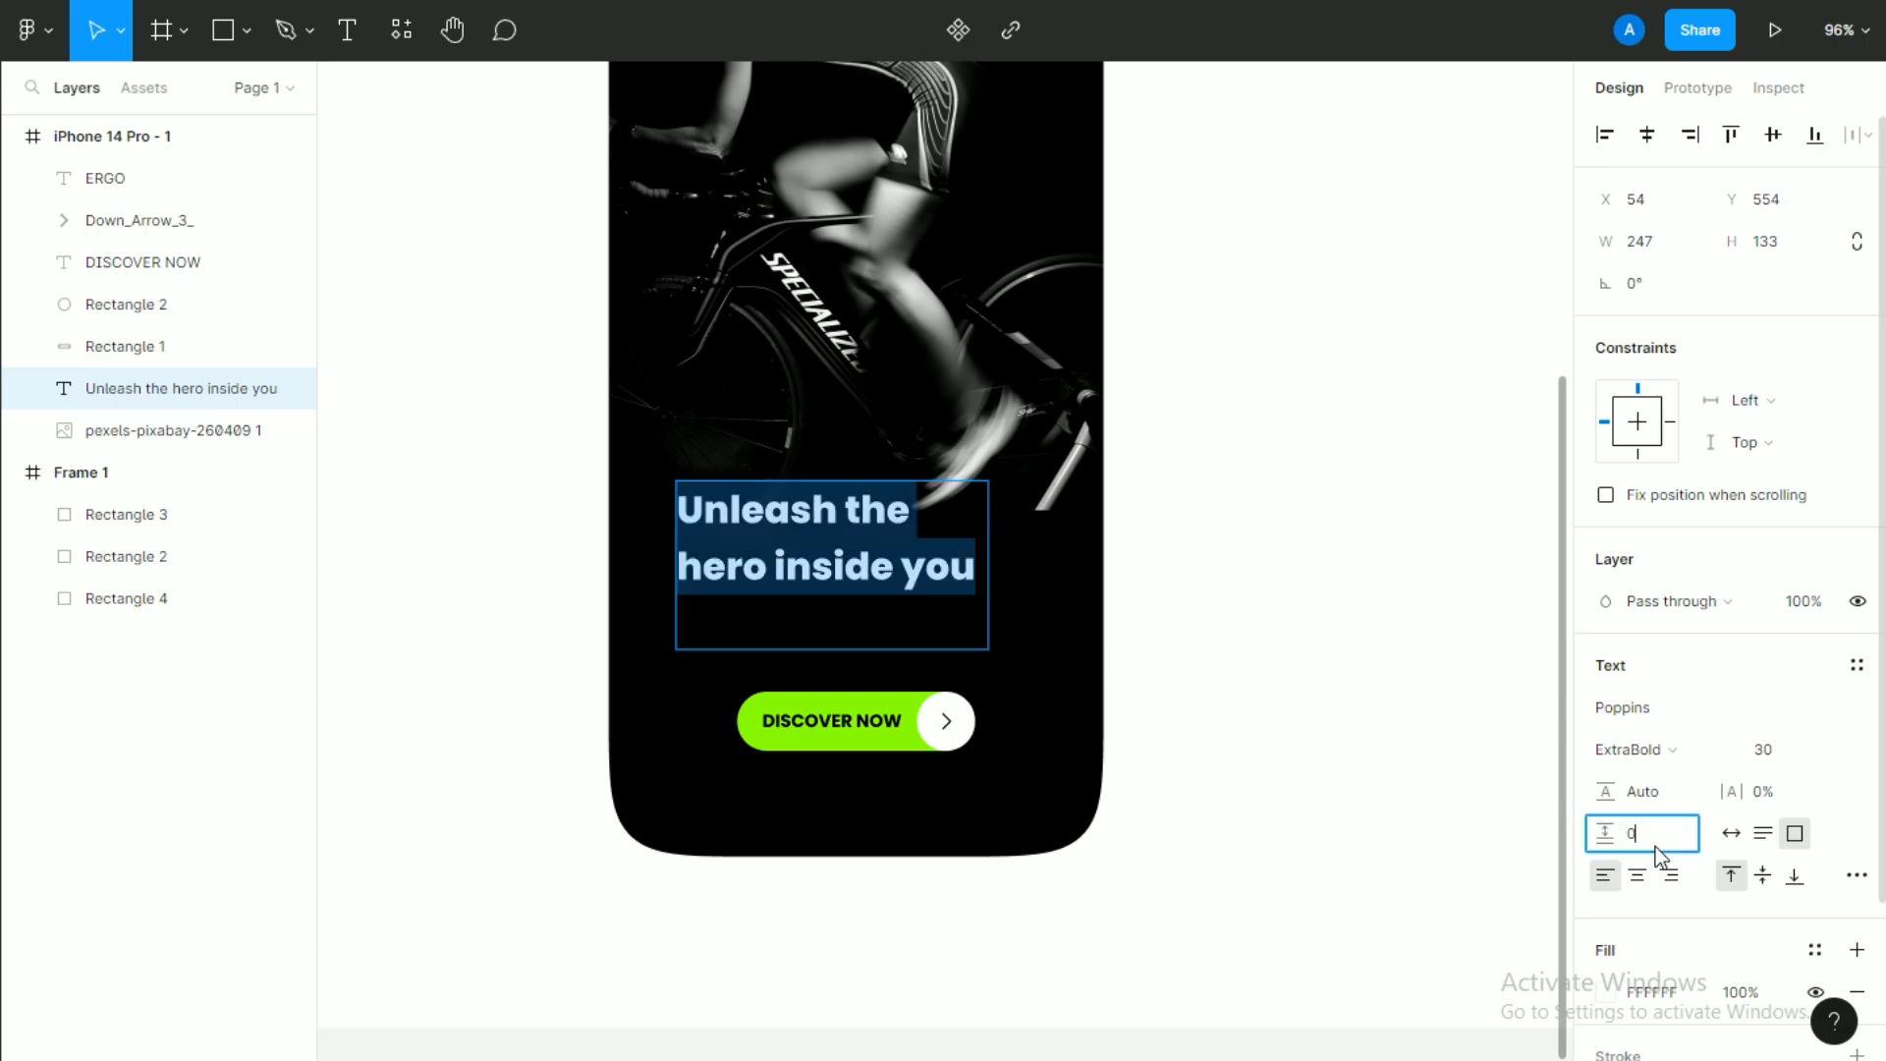
key("shift+Up")
key("shift+Up")
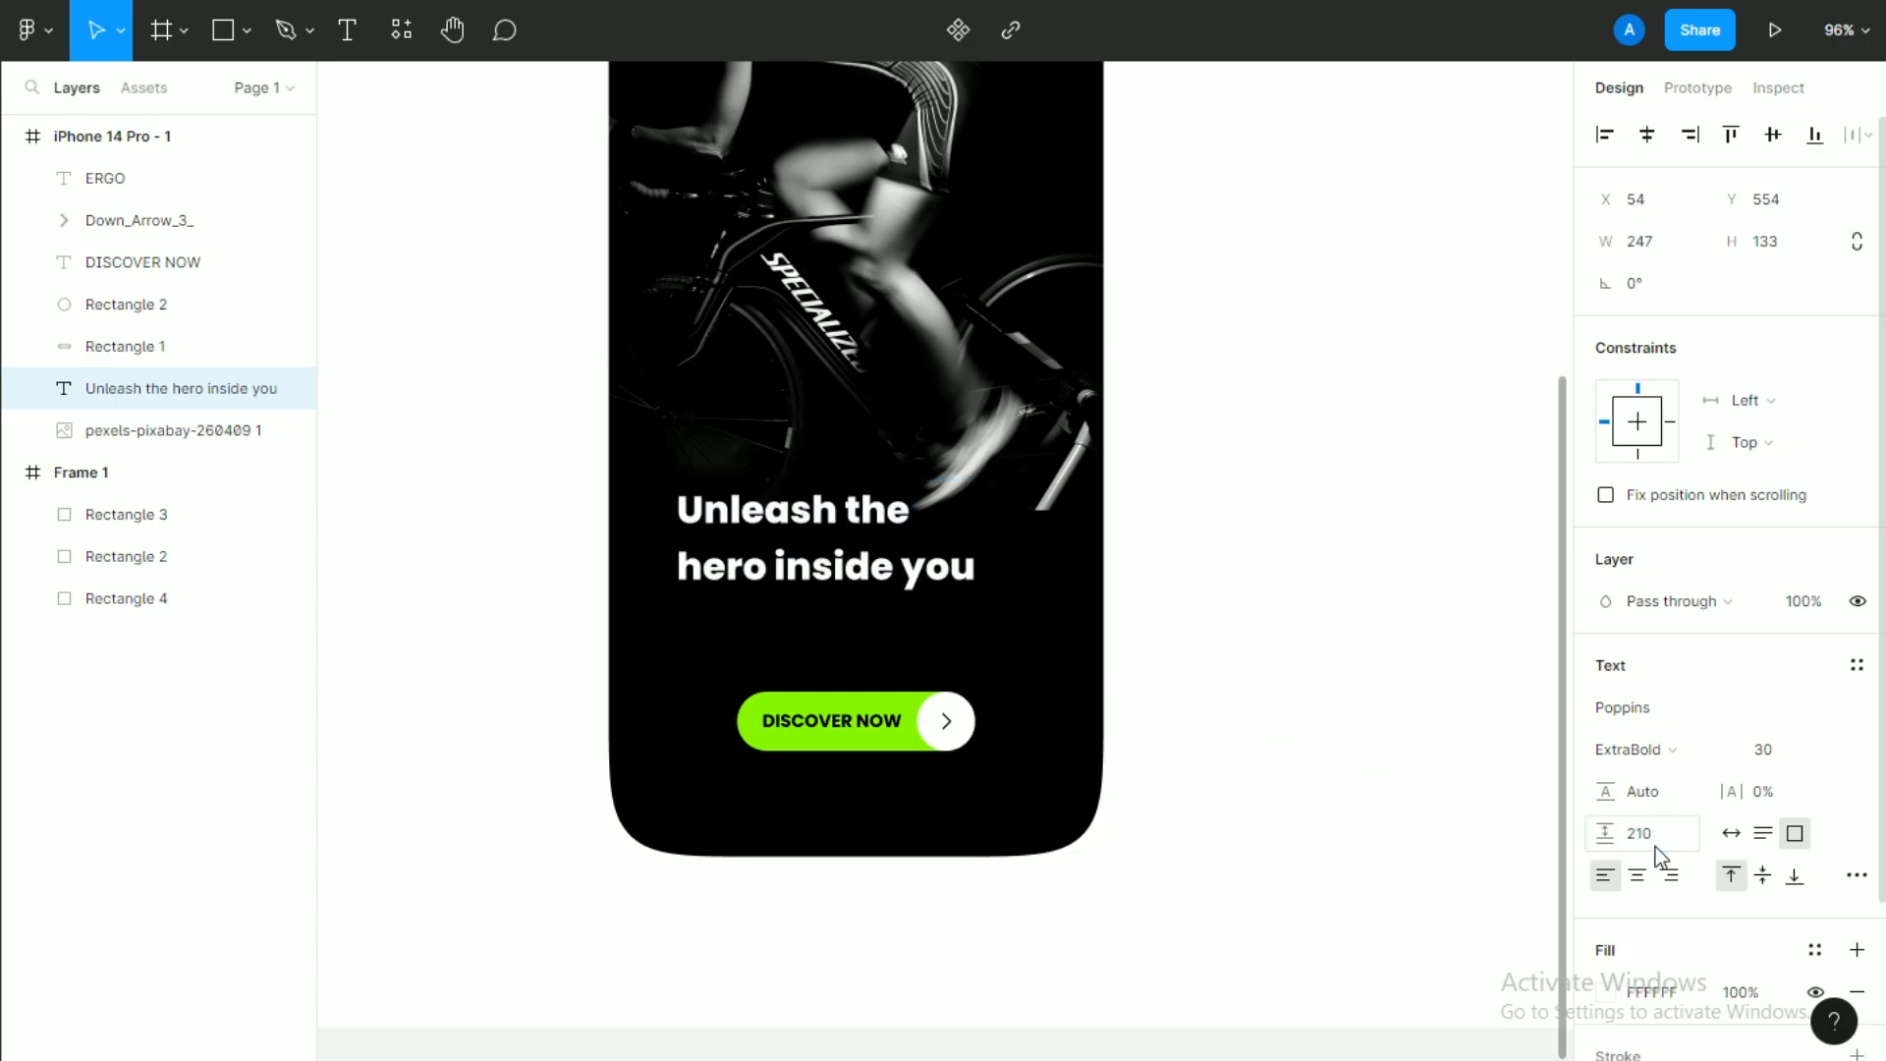
Align the tagline vertically to the middle and set its text box resizing to auto width.
left_click(1761, 878)
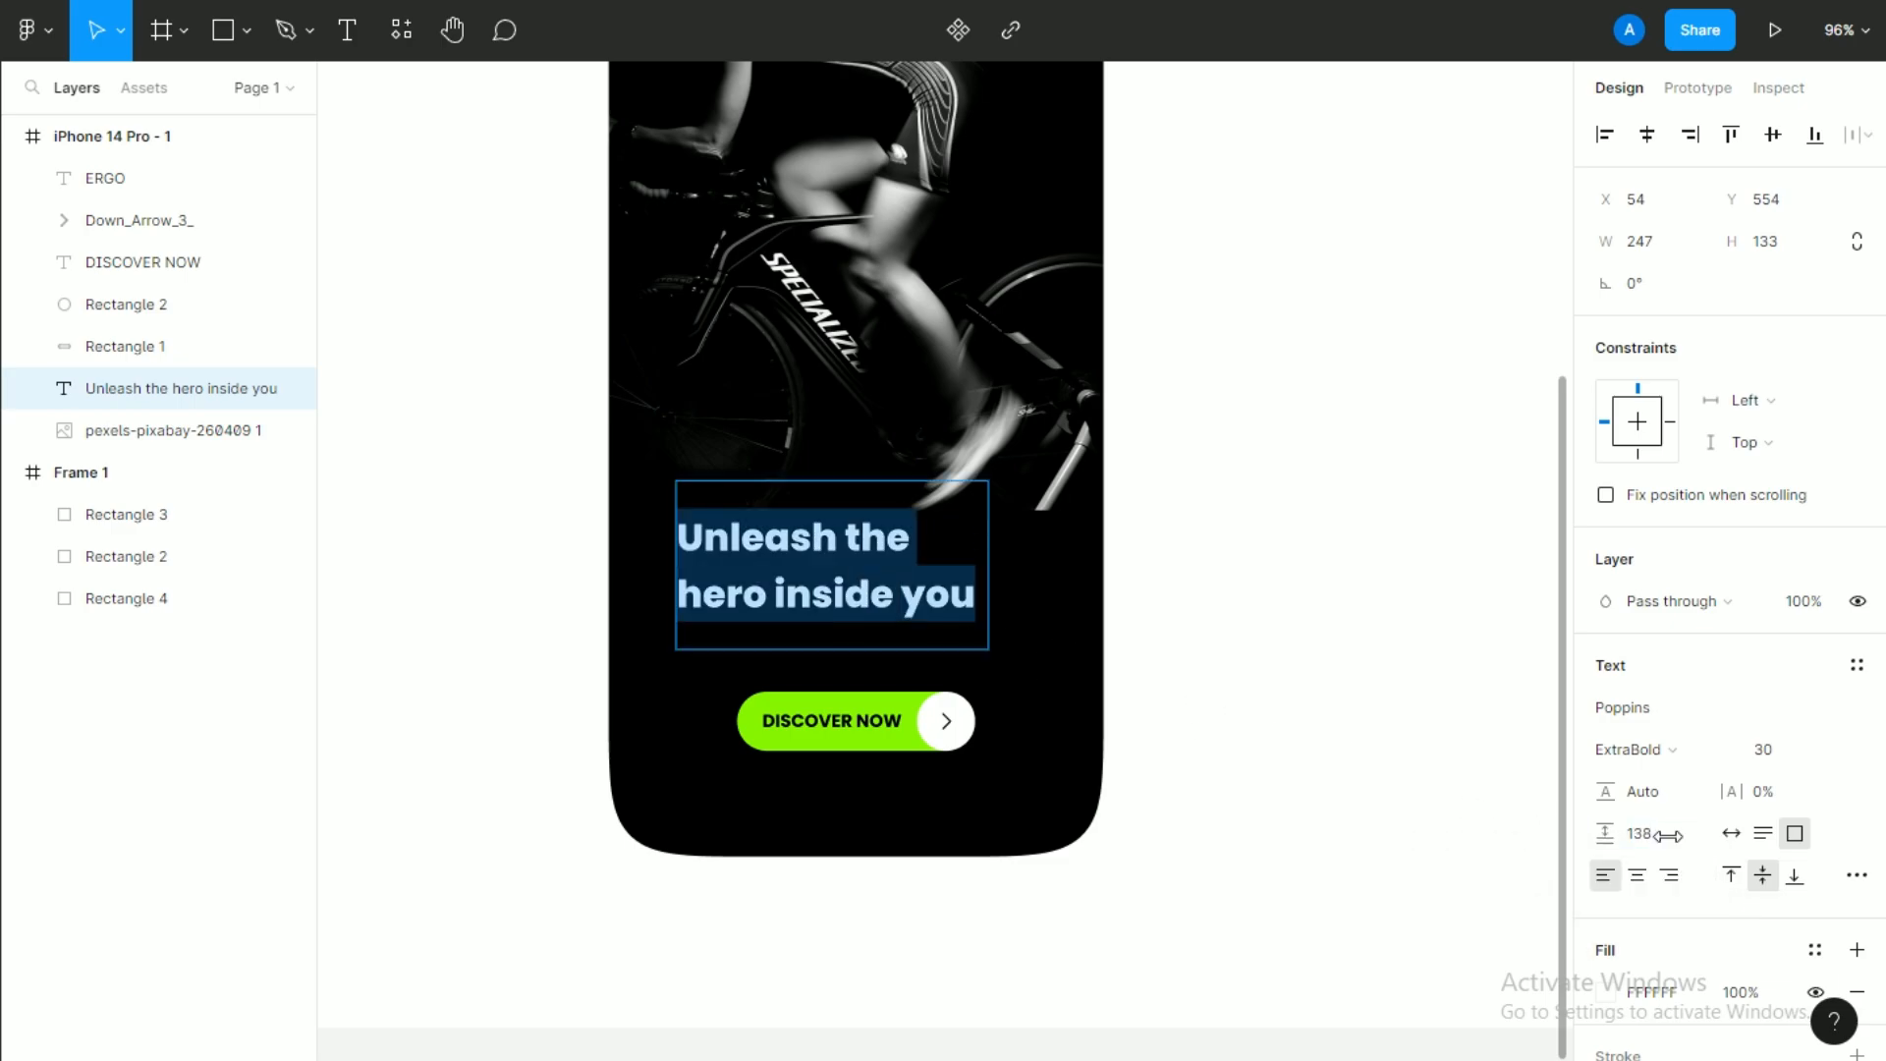
left_click(1857, 875)
left_click(1447, 676)
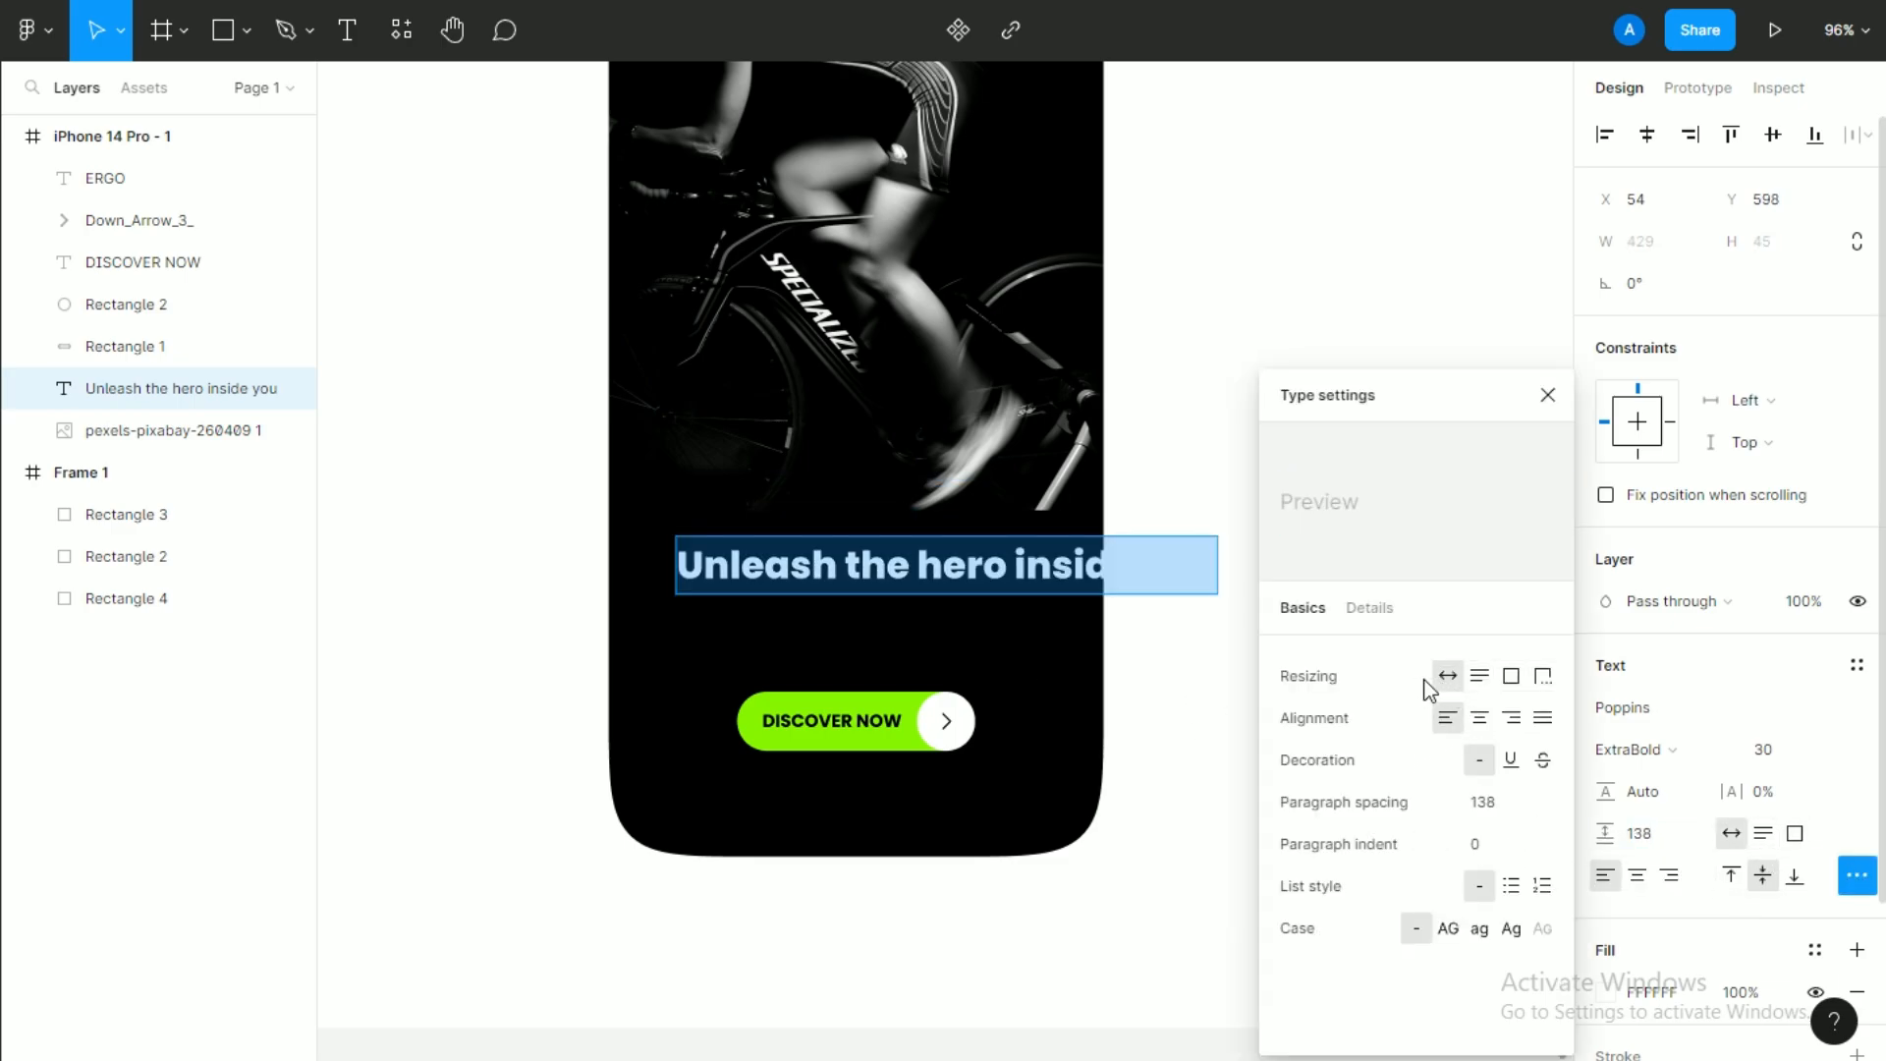
Break the tagline into two lines before "inside you" and set its paragraph spacing to 0.
key("Return")
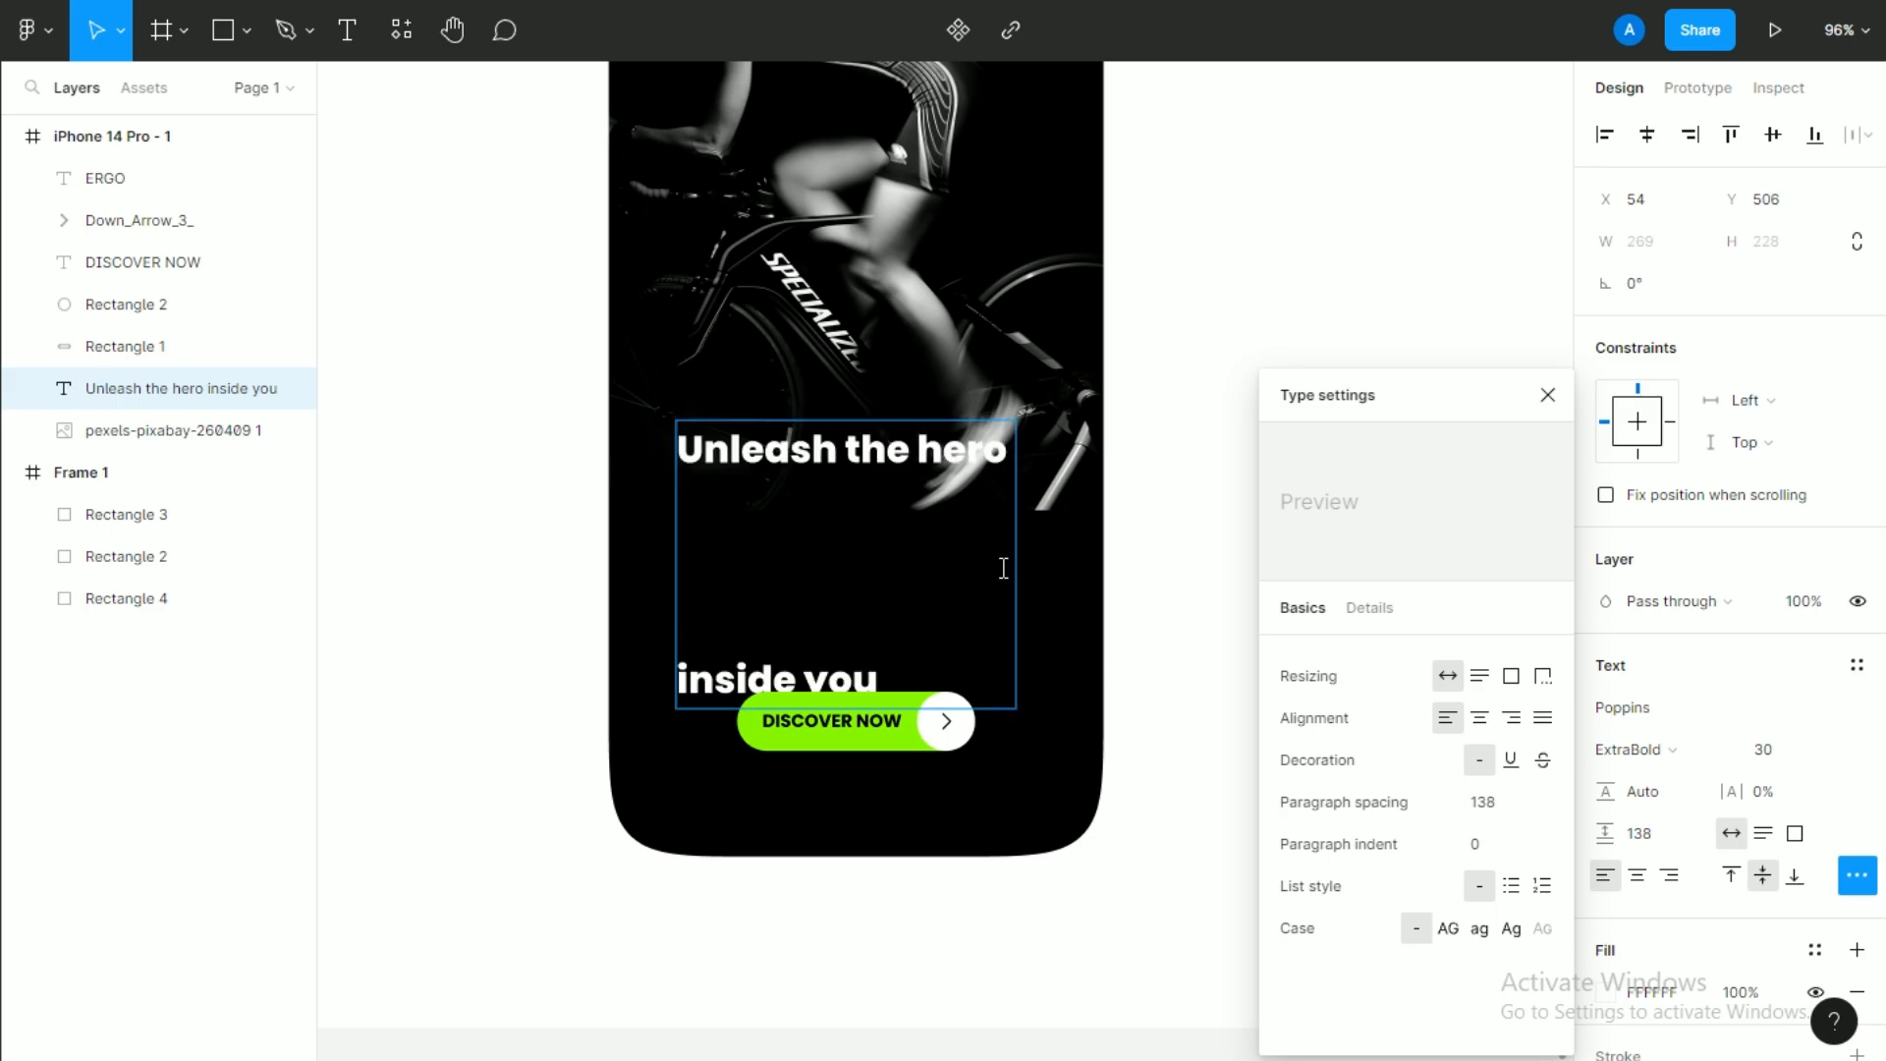
key("ctrl+a")
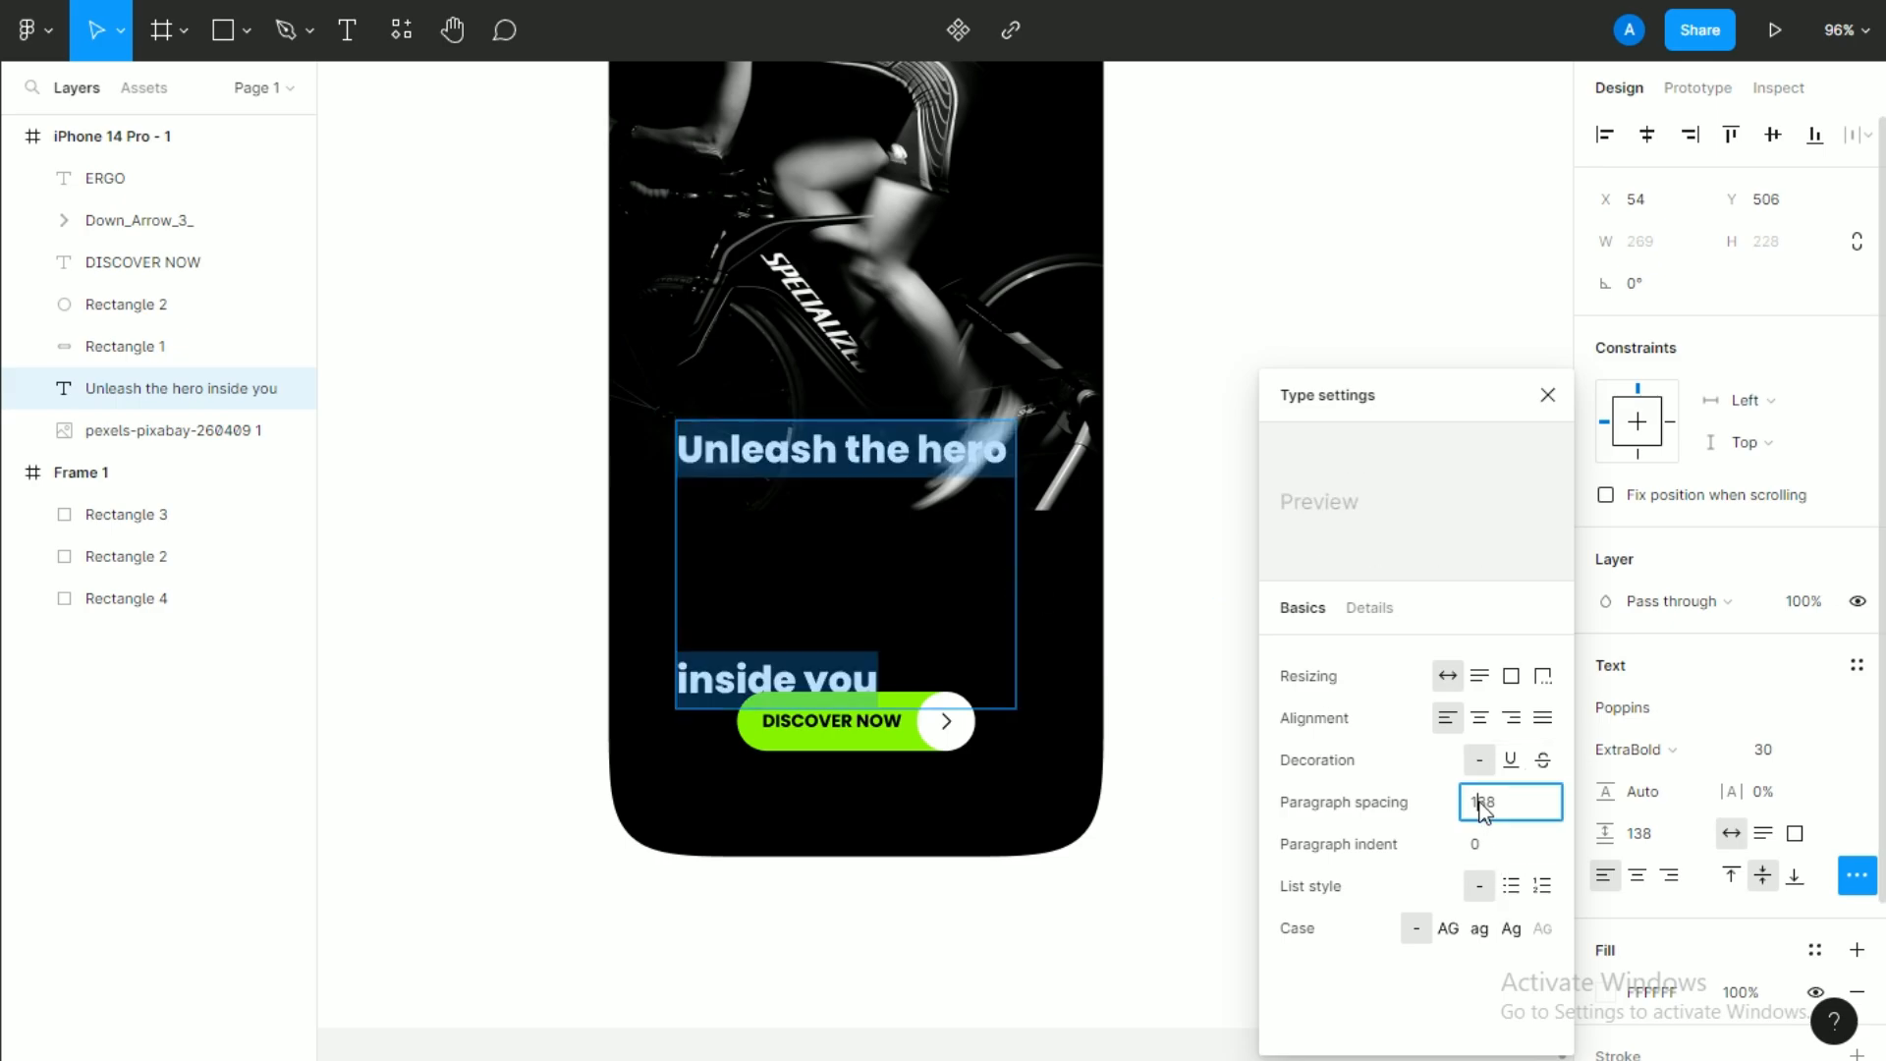
type("0")
key("Return")
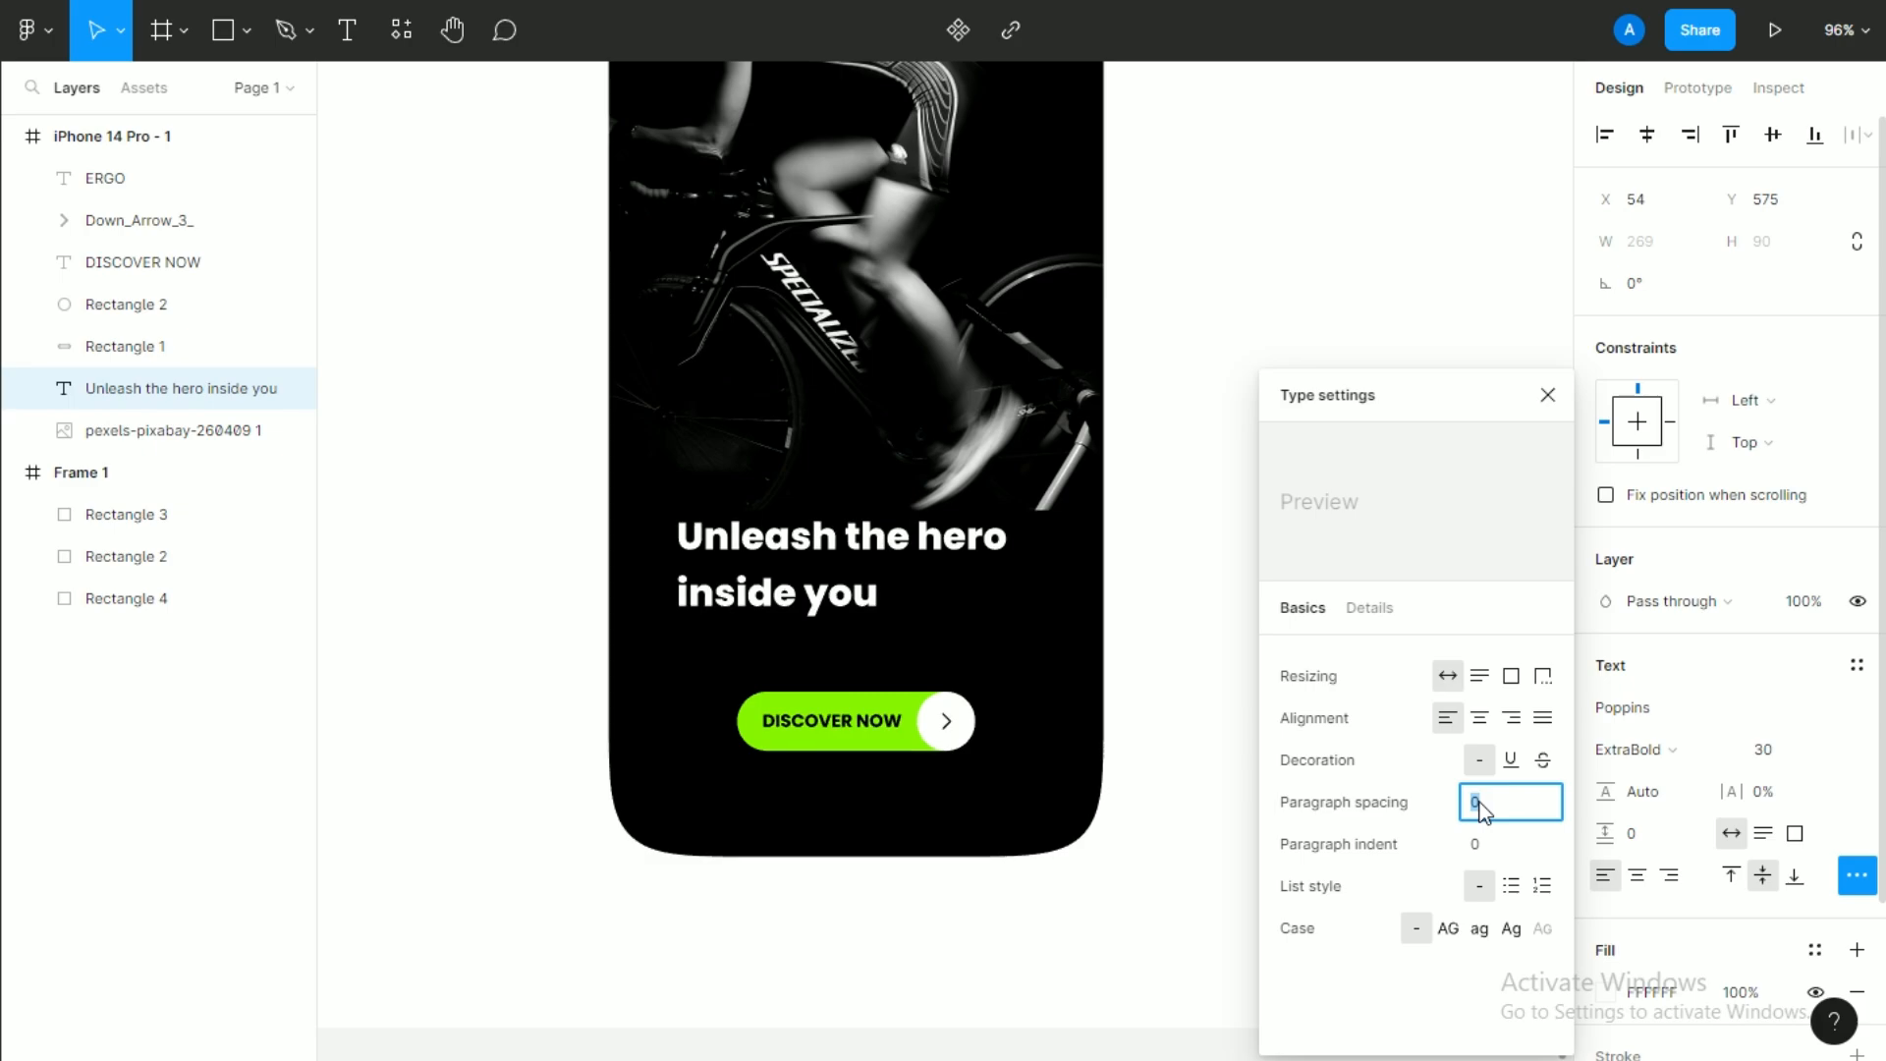
left_click(1200, 878)
Centre the tagline box horizontally in the phone frame above the button and centre-align its text.
mouse_move(836, 610)
left_mouse_down()
mouse_move(844, 570)
mouse_move(851, 637)
left_mouse_up()
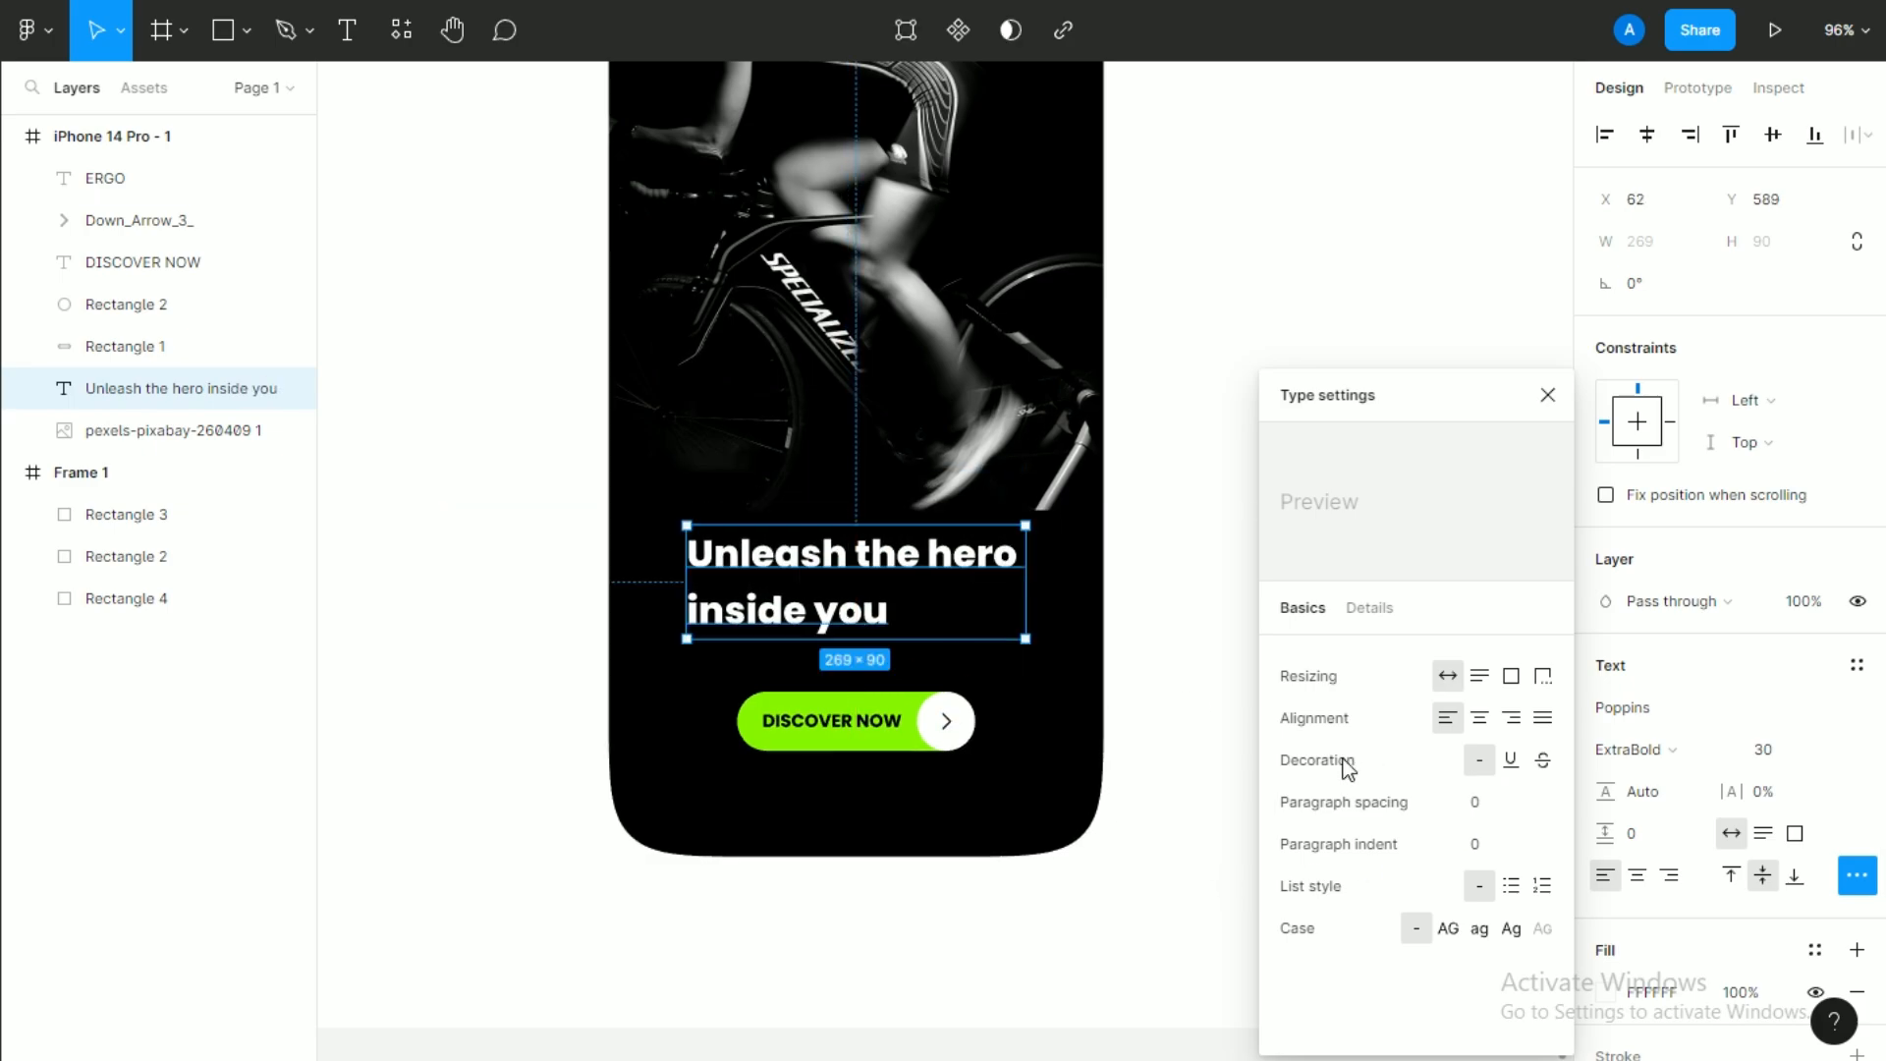
left_click(1478, 717)
left_click(1212, 733)
scroll(1065, 741, "down", 3)
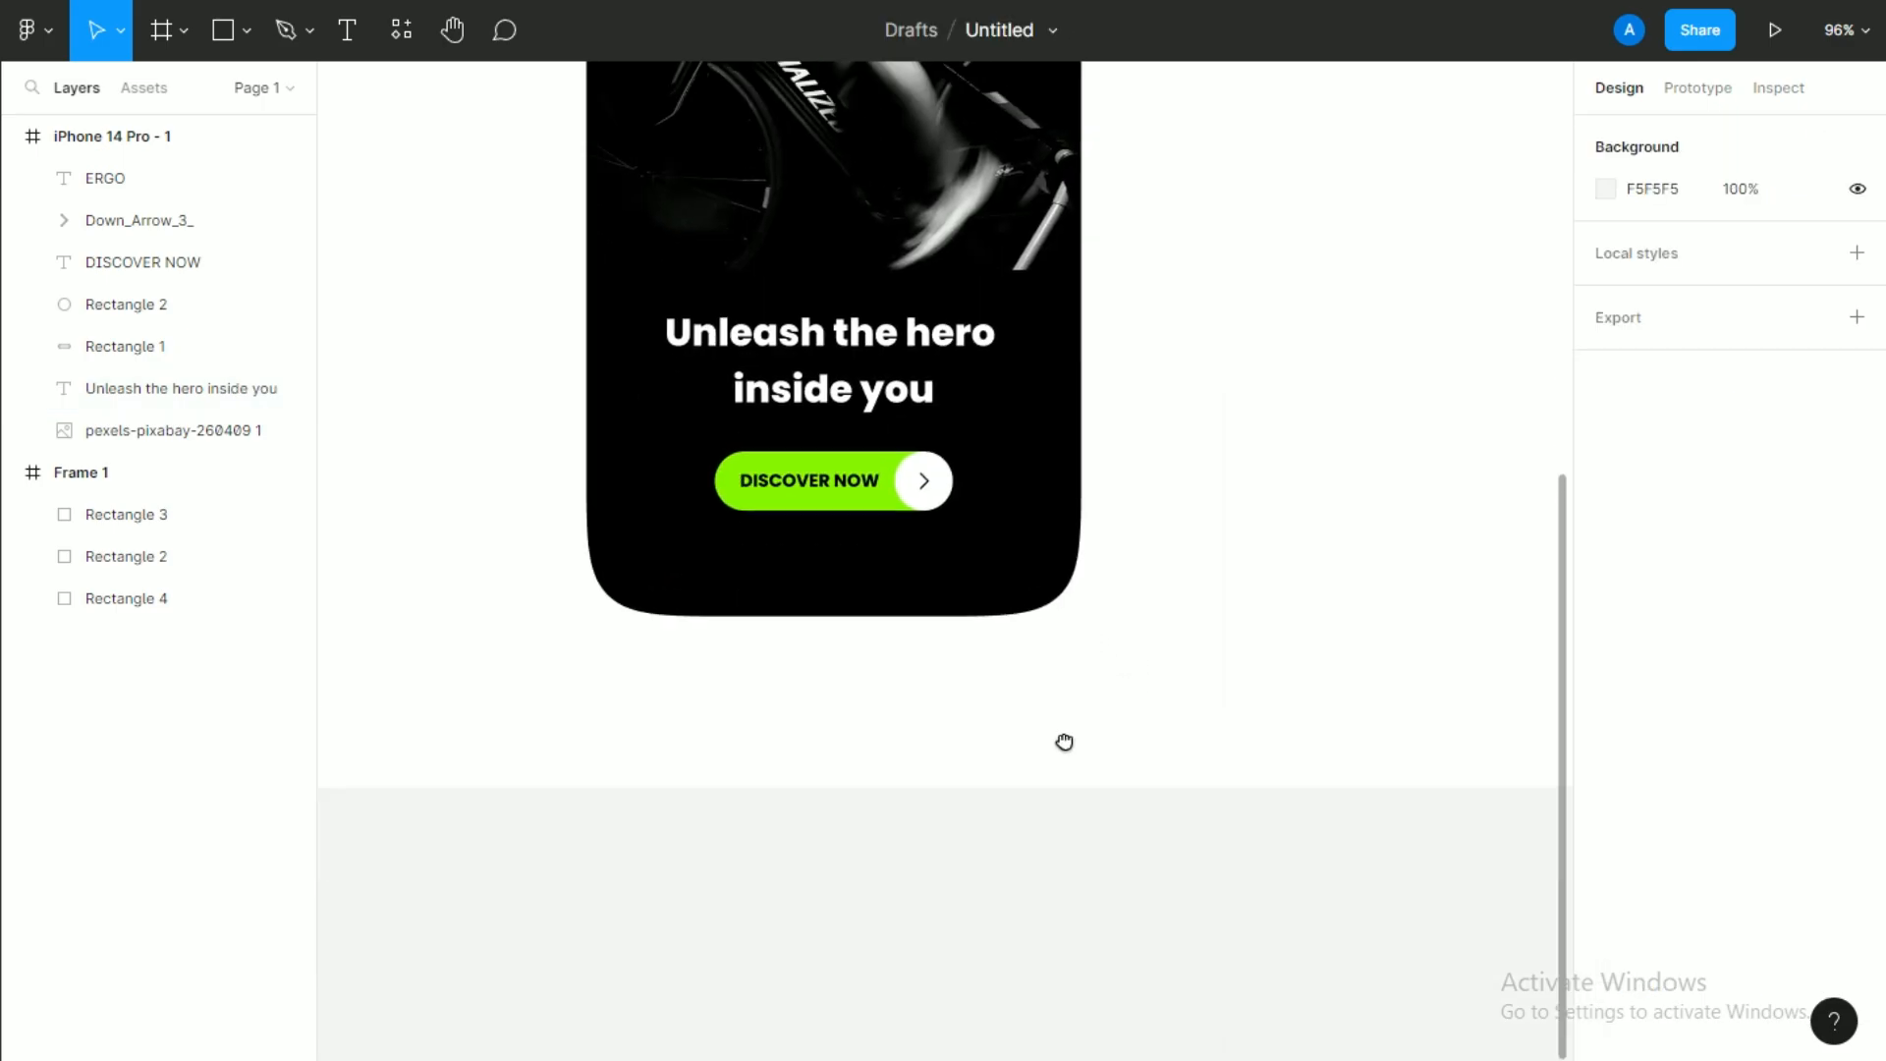
Move the tagline slightly up to Y 577, keeping it horizontally centred in the phone frame.
scroll(1052, 801, "down", 2)
left_click_drag(1049, 800, 1010, 926)
mouse_move(892, 754)
left_mouse_down()
mouse_move(890, 708)
mouse_move(891, 727)
left_mouse_up()
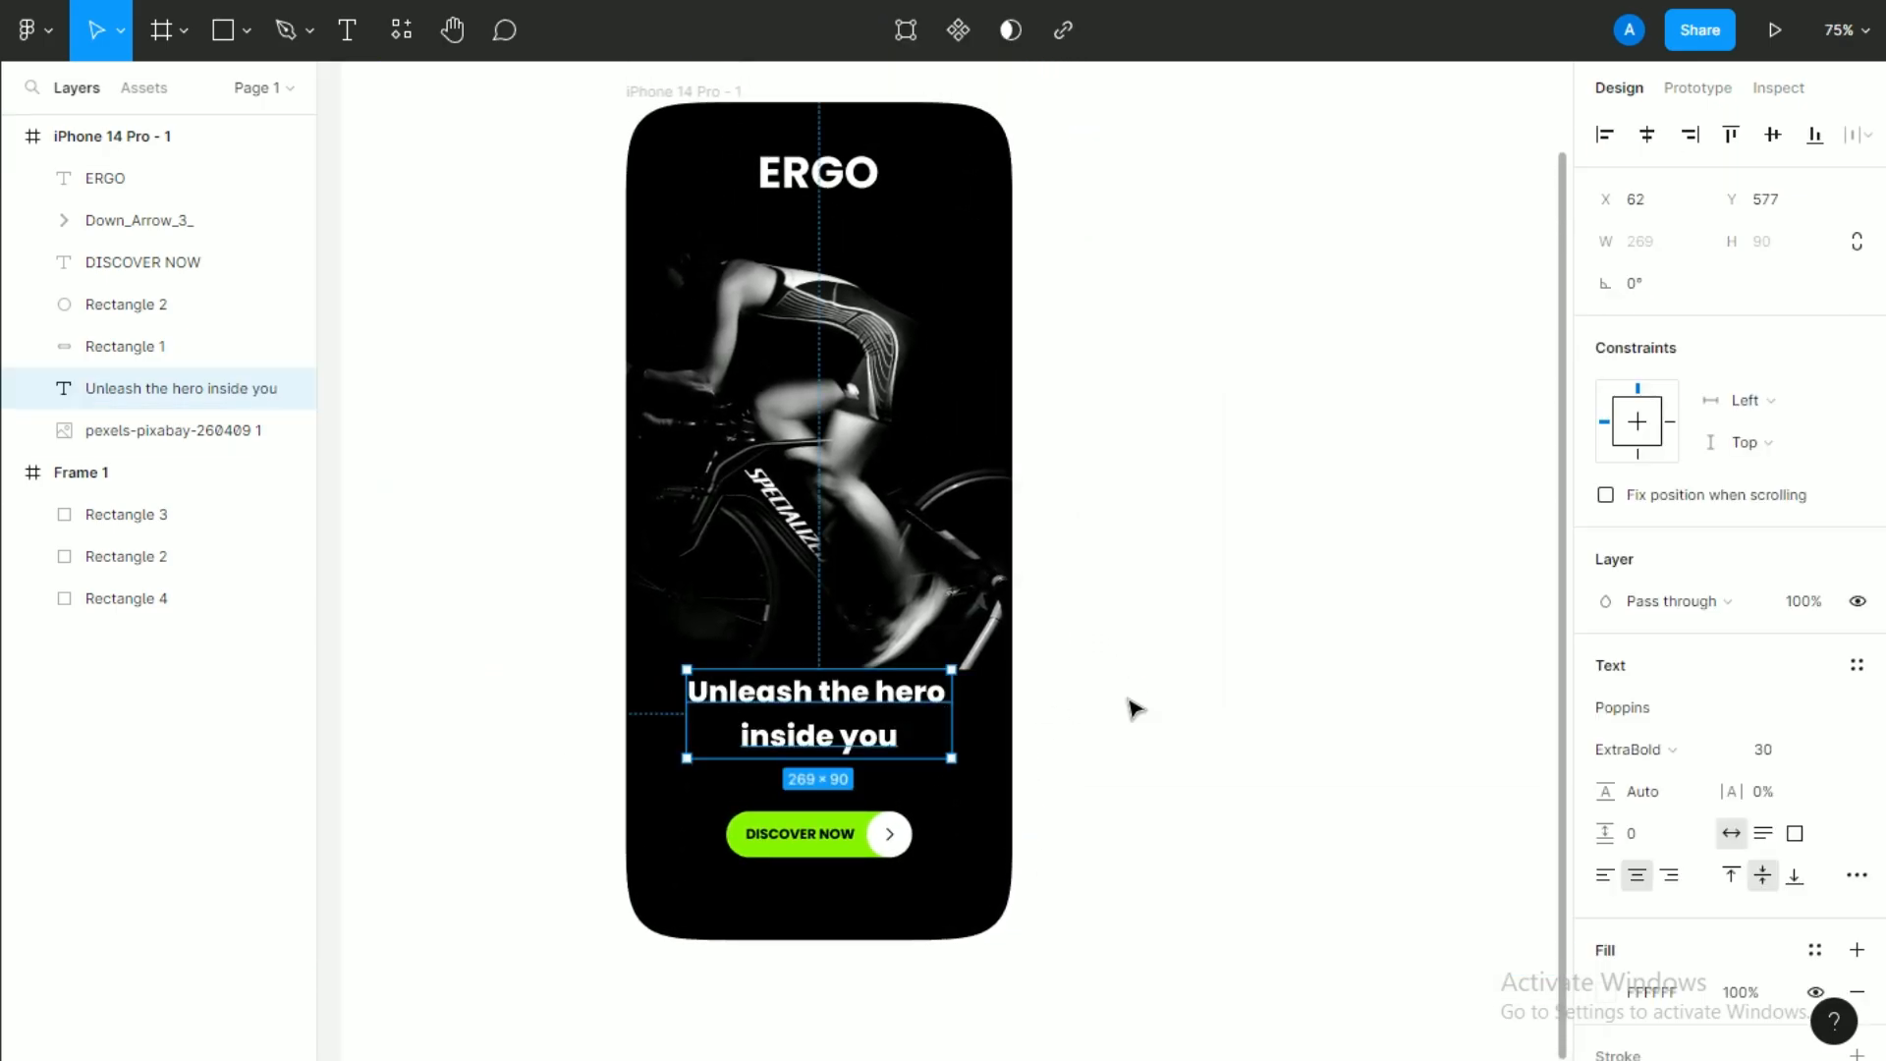
left_click(1131, 703)
Duplicate the finished iPhone 14 Pro frame and place the copy beside the original.
left_click_drag(1145, 605, 1022, 606)
scroll(1022, 606, "down", 3)
scroll(876, 648, "down", 2)
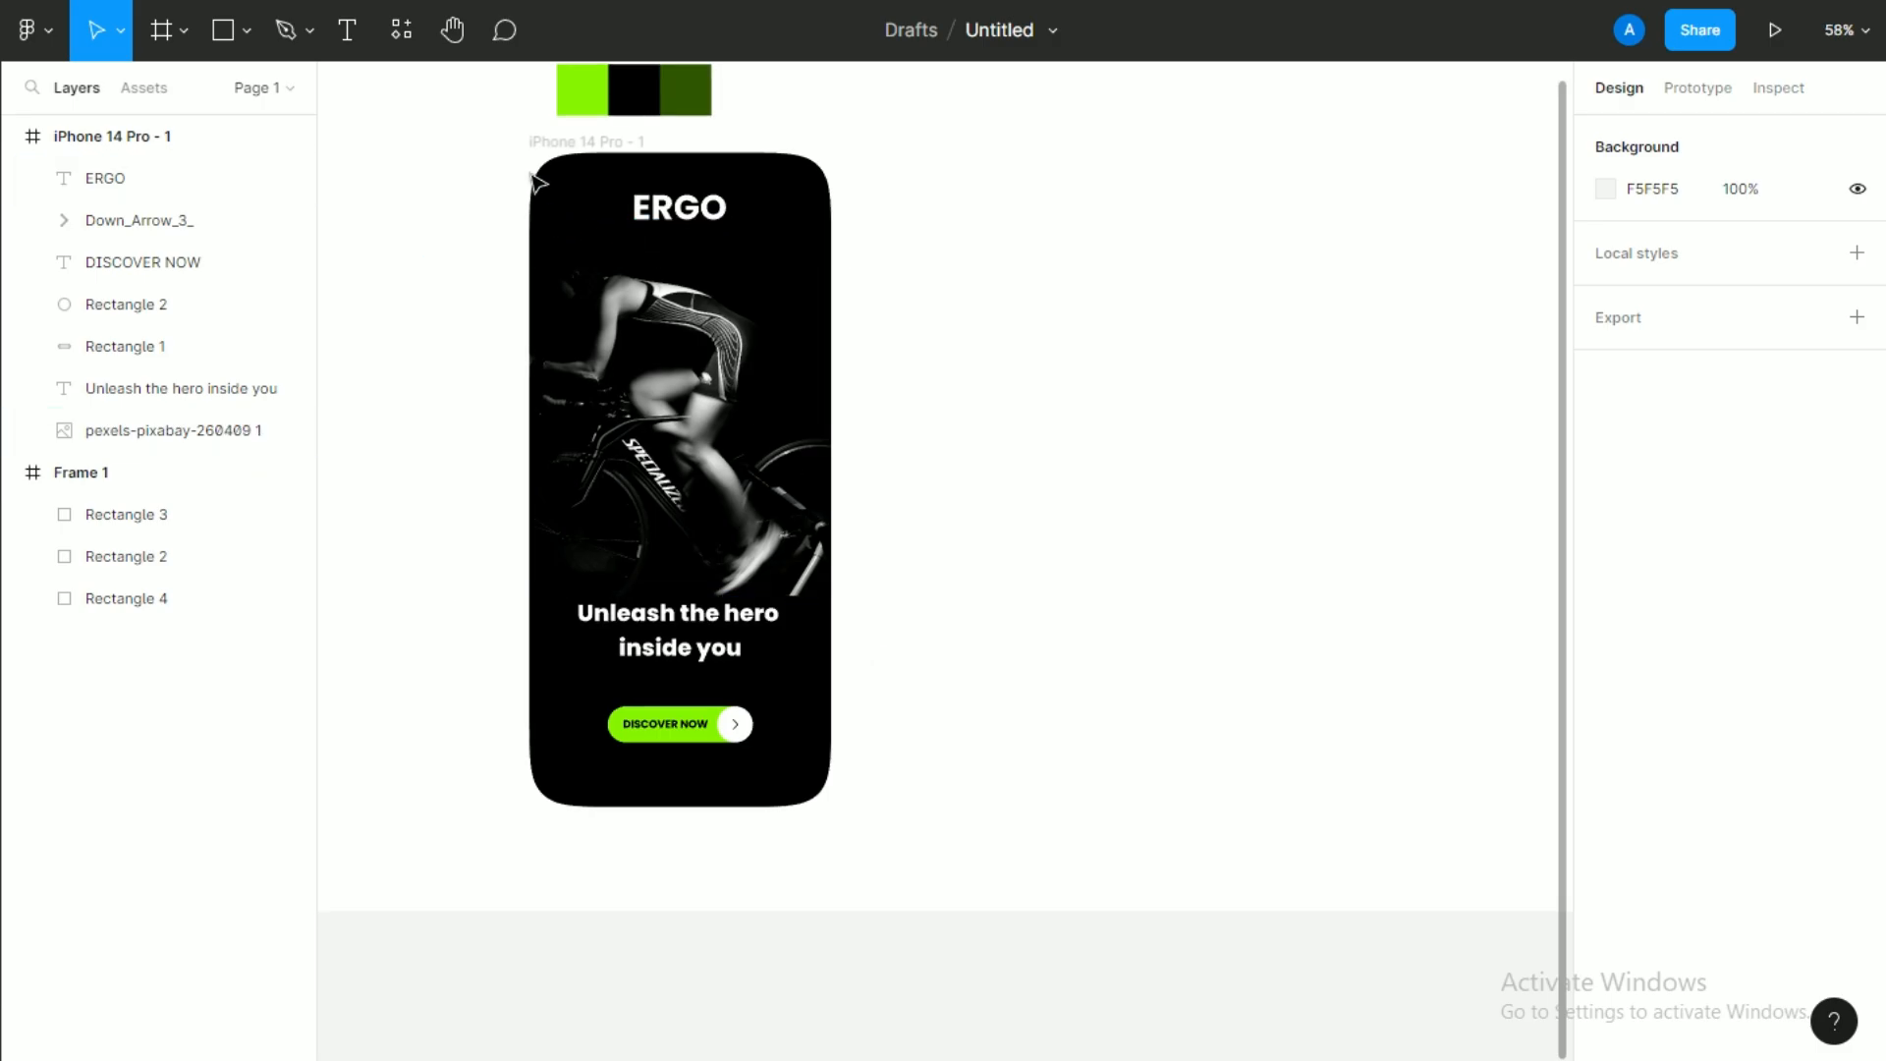
left_click_drag(597, 201, 976, 201)
scroll(1309, 422, "right", 2)
left_click_drag(1231, 598, 963, 252)
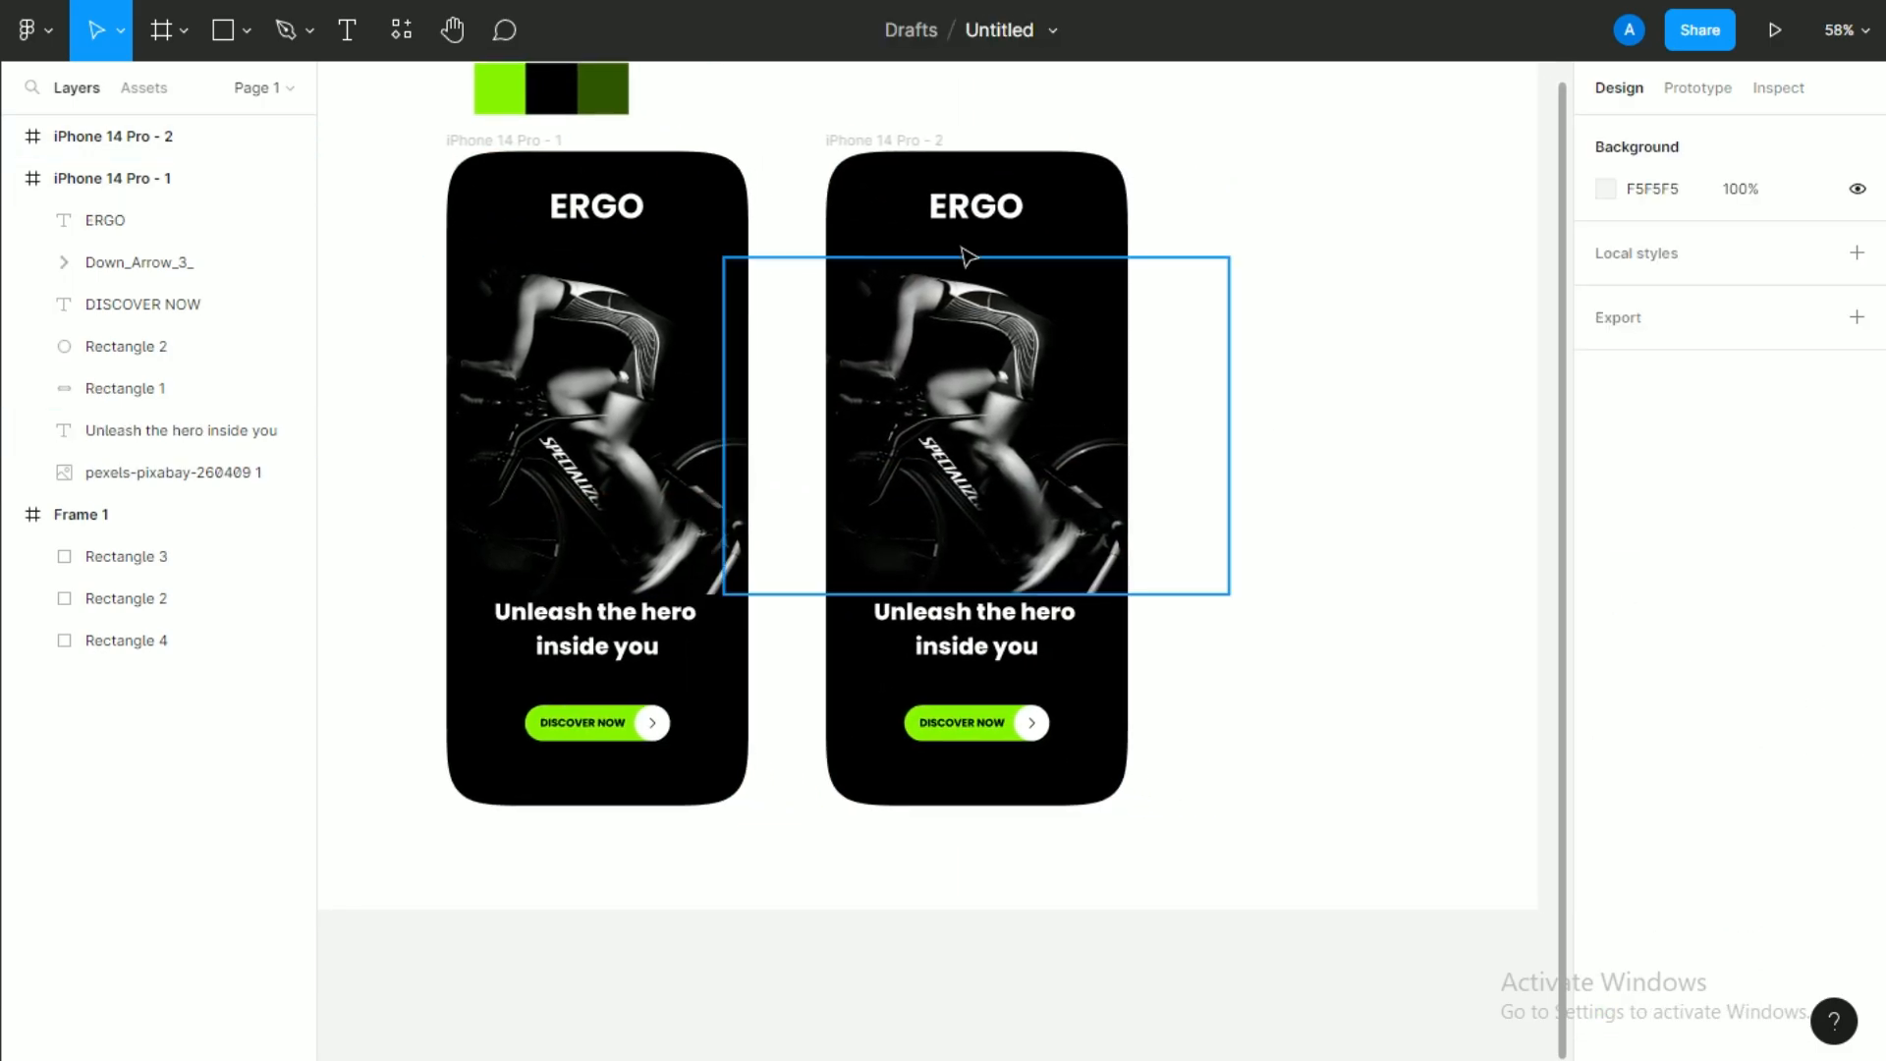
Delete the ERGO title, cyclist photo and tagline from the duplicated phone frame.
left_click(972, 206)
key("Delete")
left_click(920, 261)
key("Delete")
left_click(975, 629)
key("Delete")
Delete the button label, green shape, white circle and arrow from the duplicated phone frame.
left_click(962, 723)
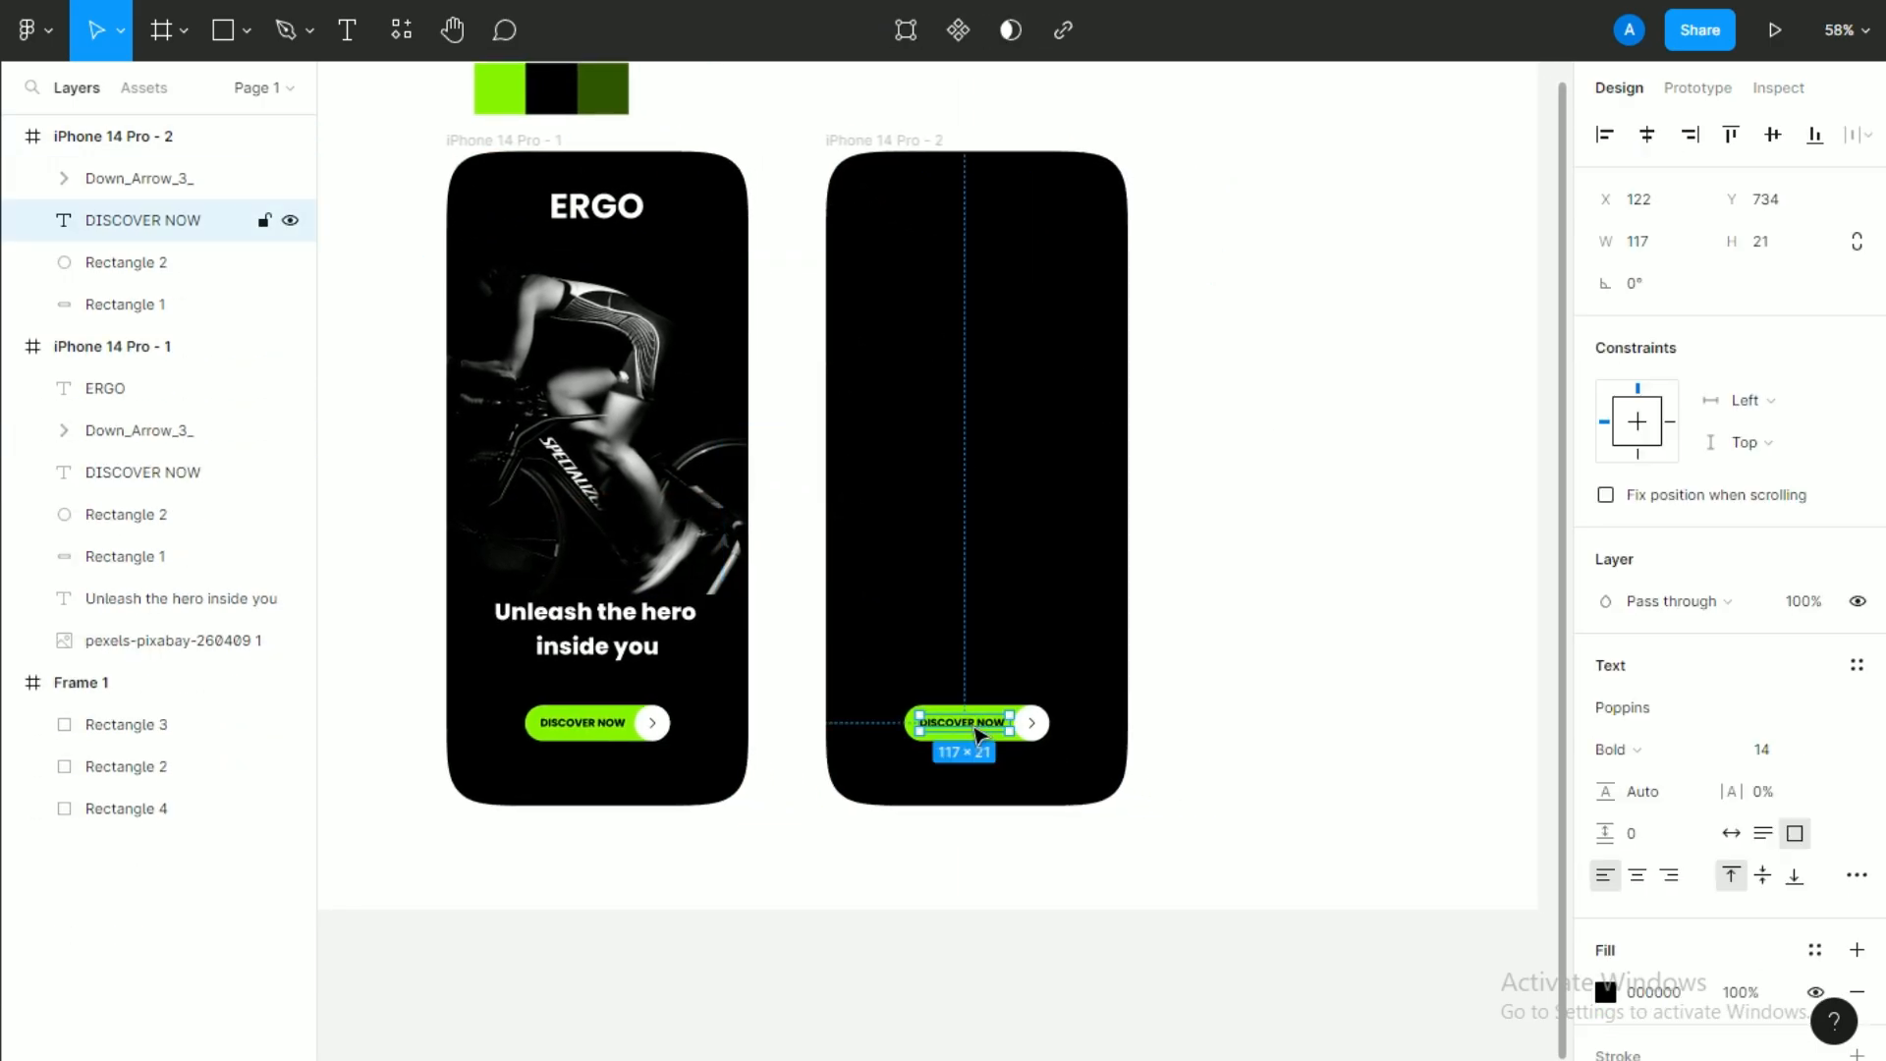
key("Delete")
left_click(1032, 723)
left_click(980, 735, "shift")
key("Delete")
left_click(1032, 727)
key("Delete")
scroll(940, 401, "down", 3)
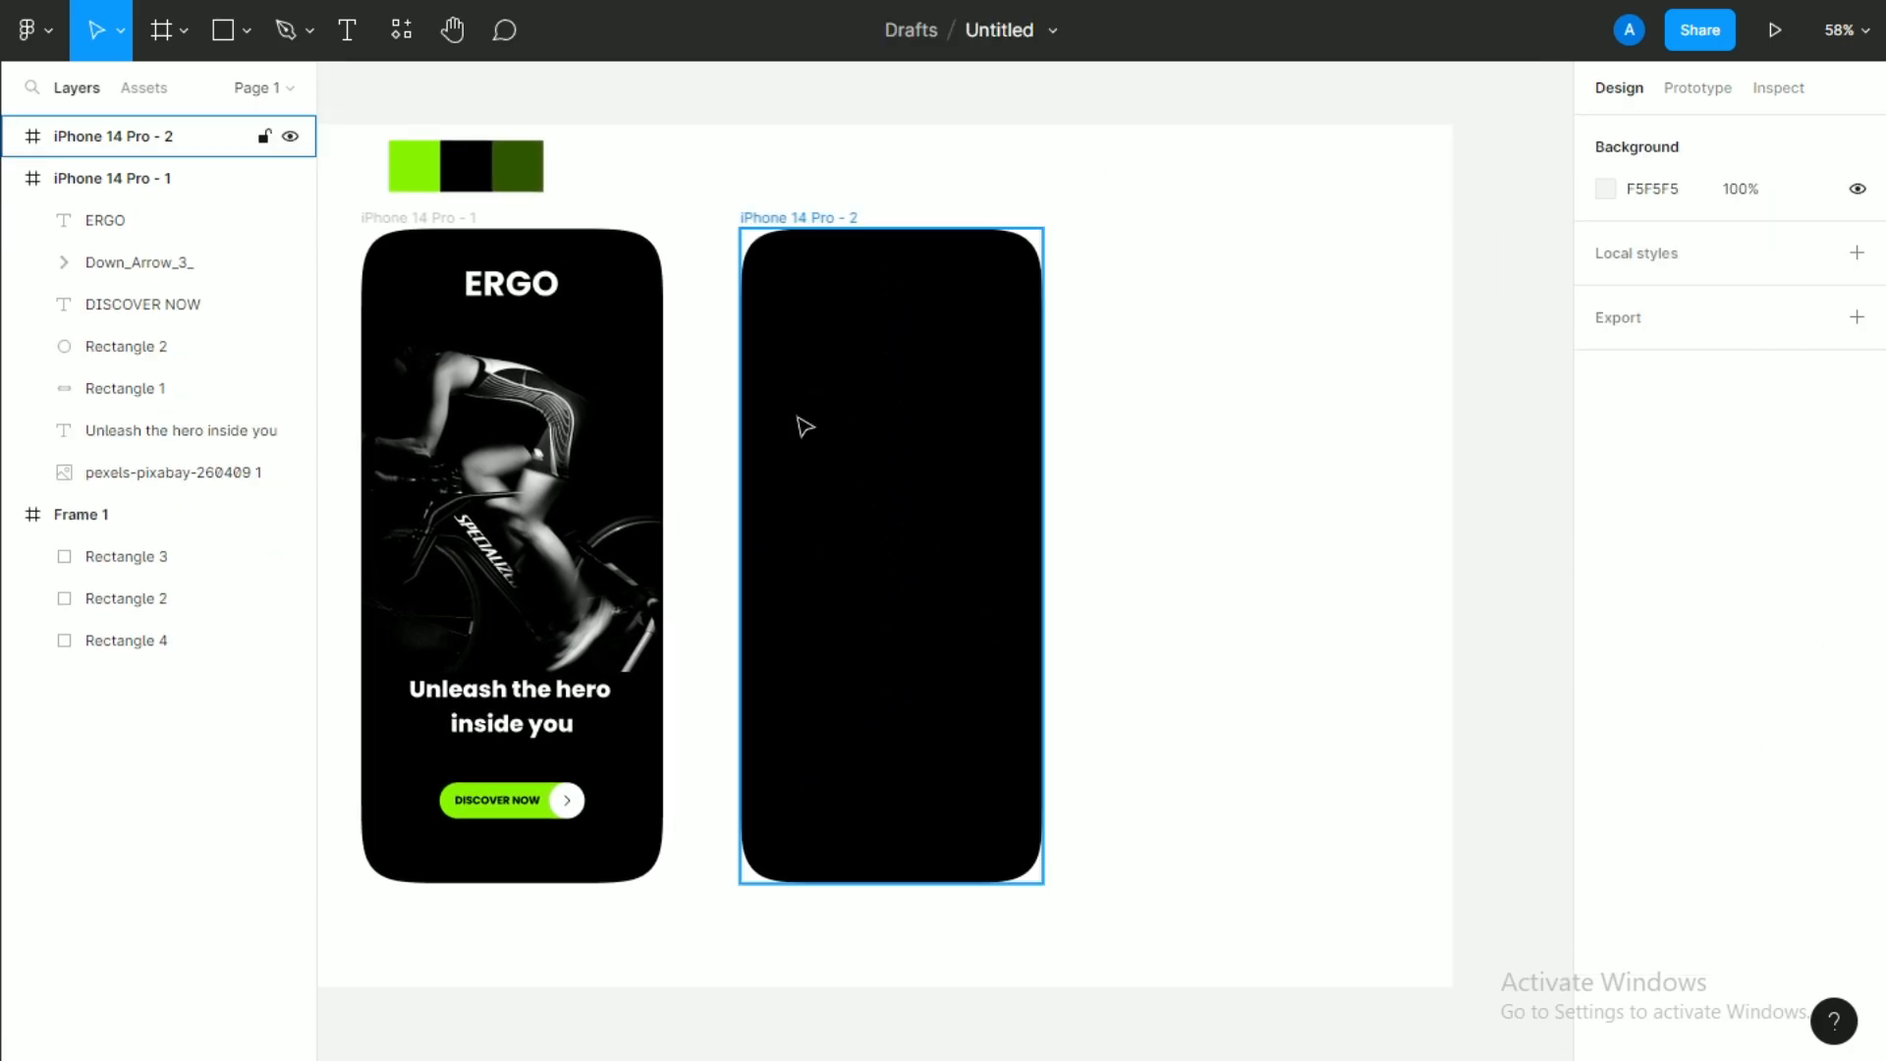
Copy the bike image pngegg (5) 1 from the assets file into the second phone frame at X 138, Y 309.
left_click_drag(920, 283, 878, 346)
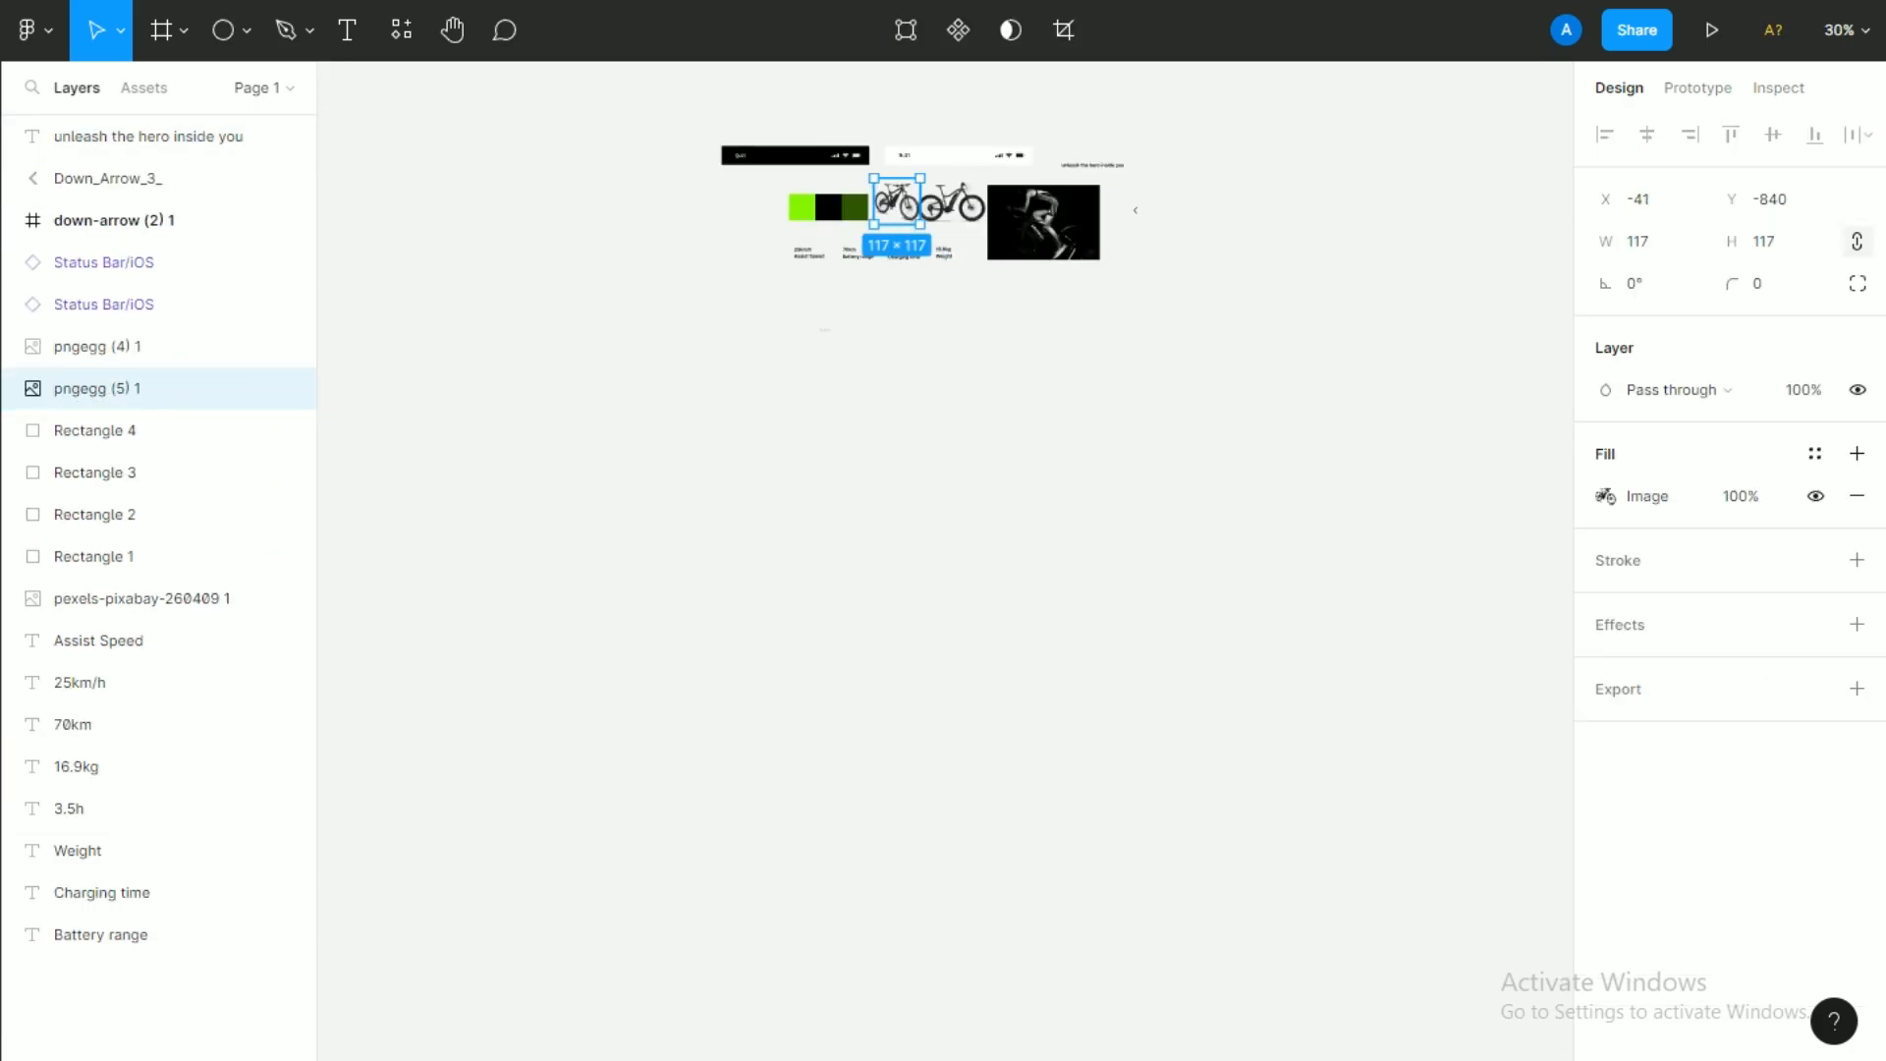
key("ctrl+v")
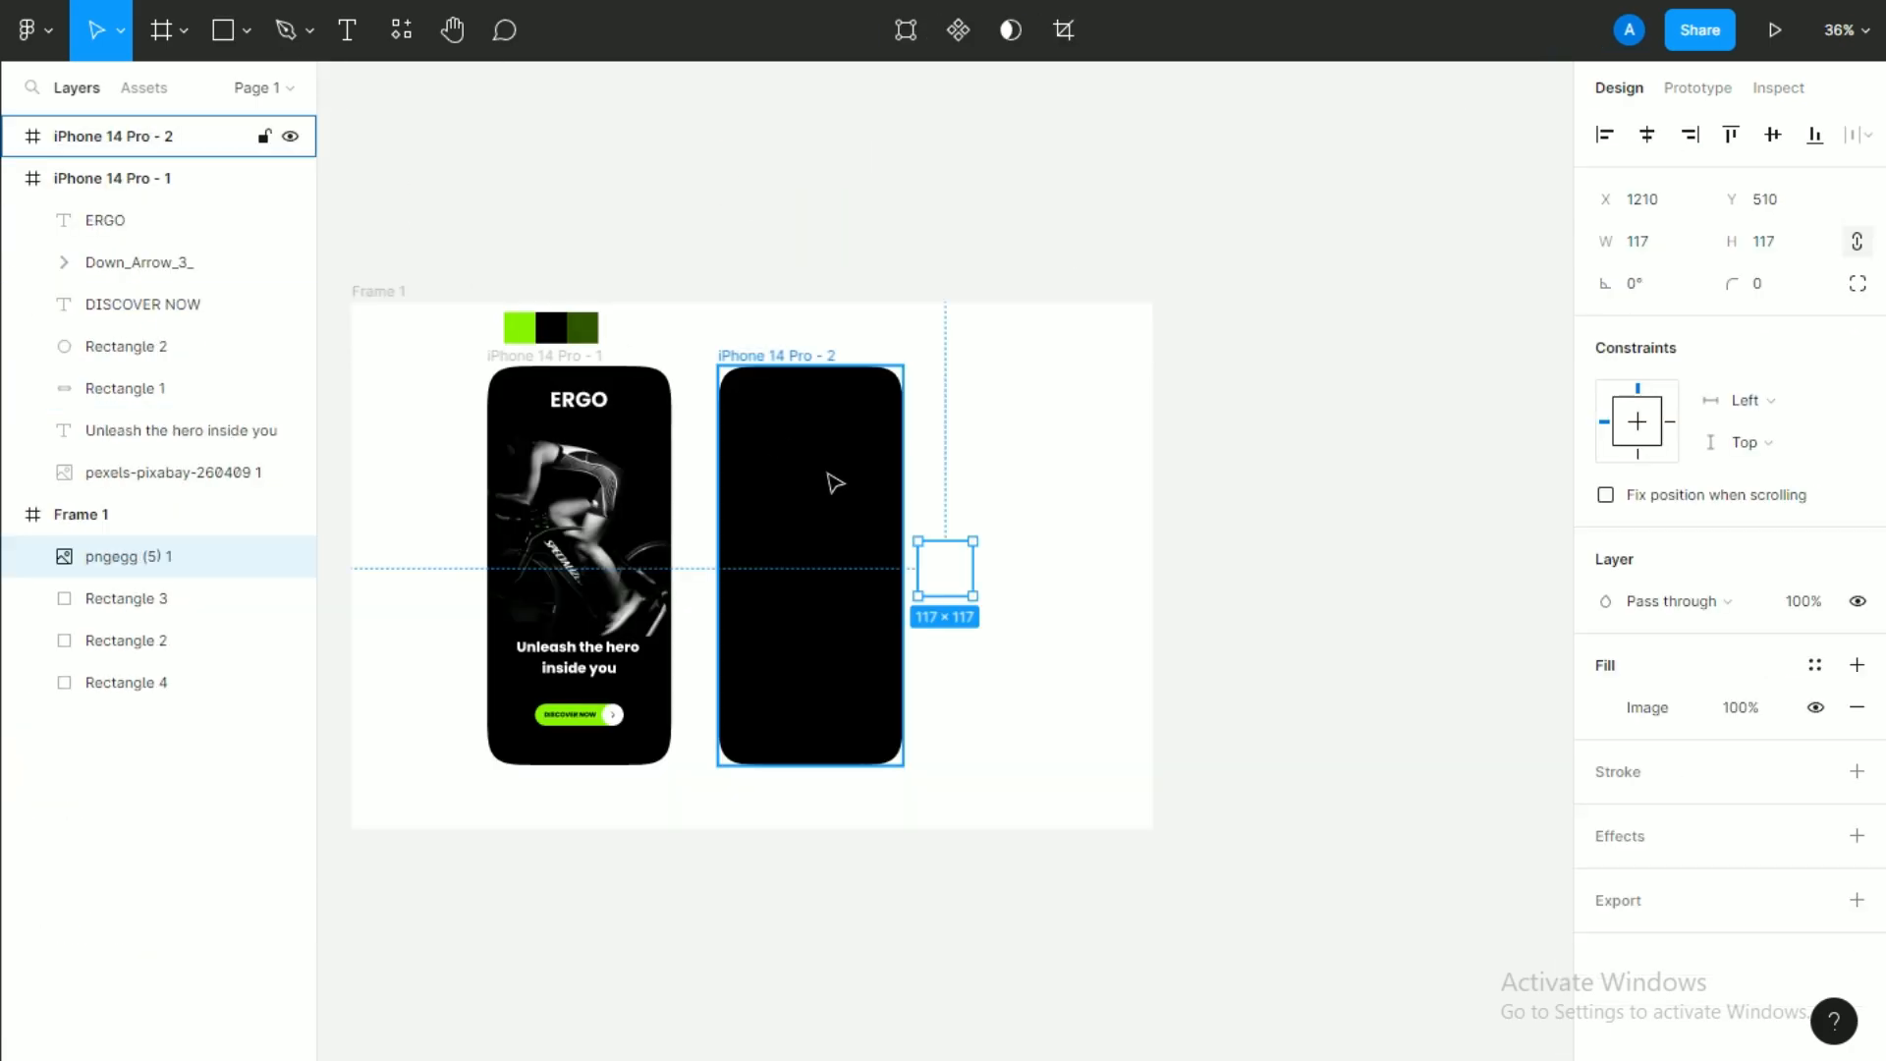
scroll(834, 481, "up", 2)
left_click_drag(940, 722, 808, 693)
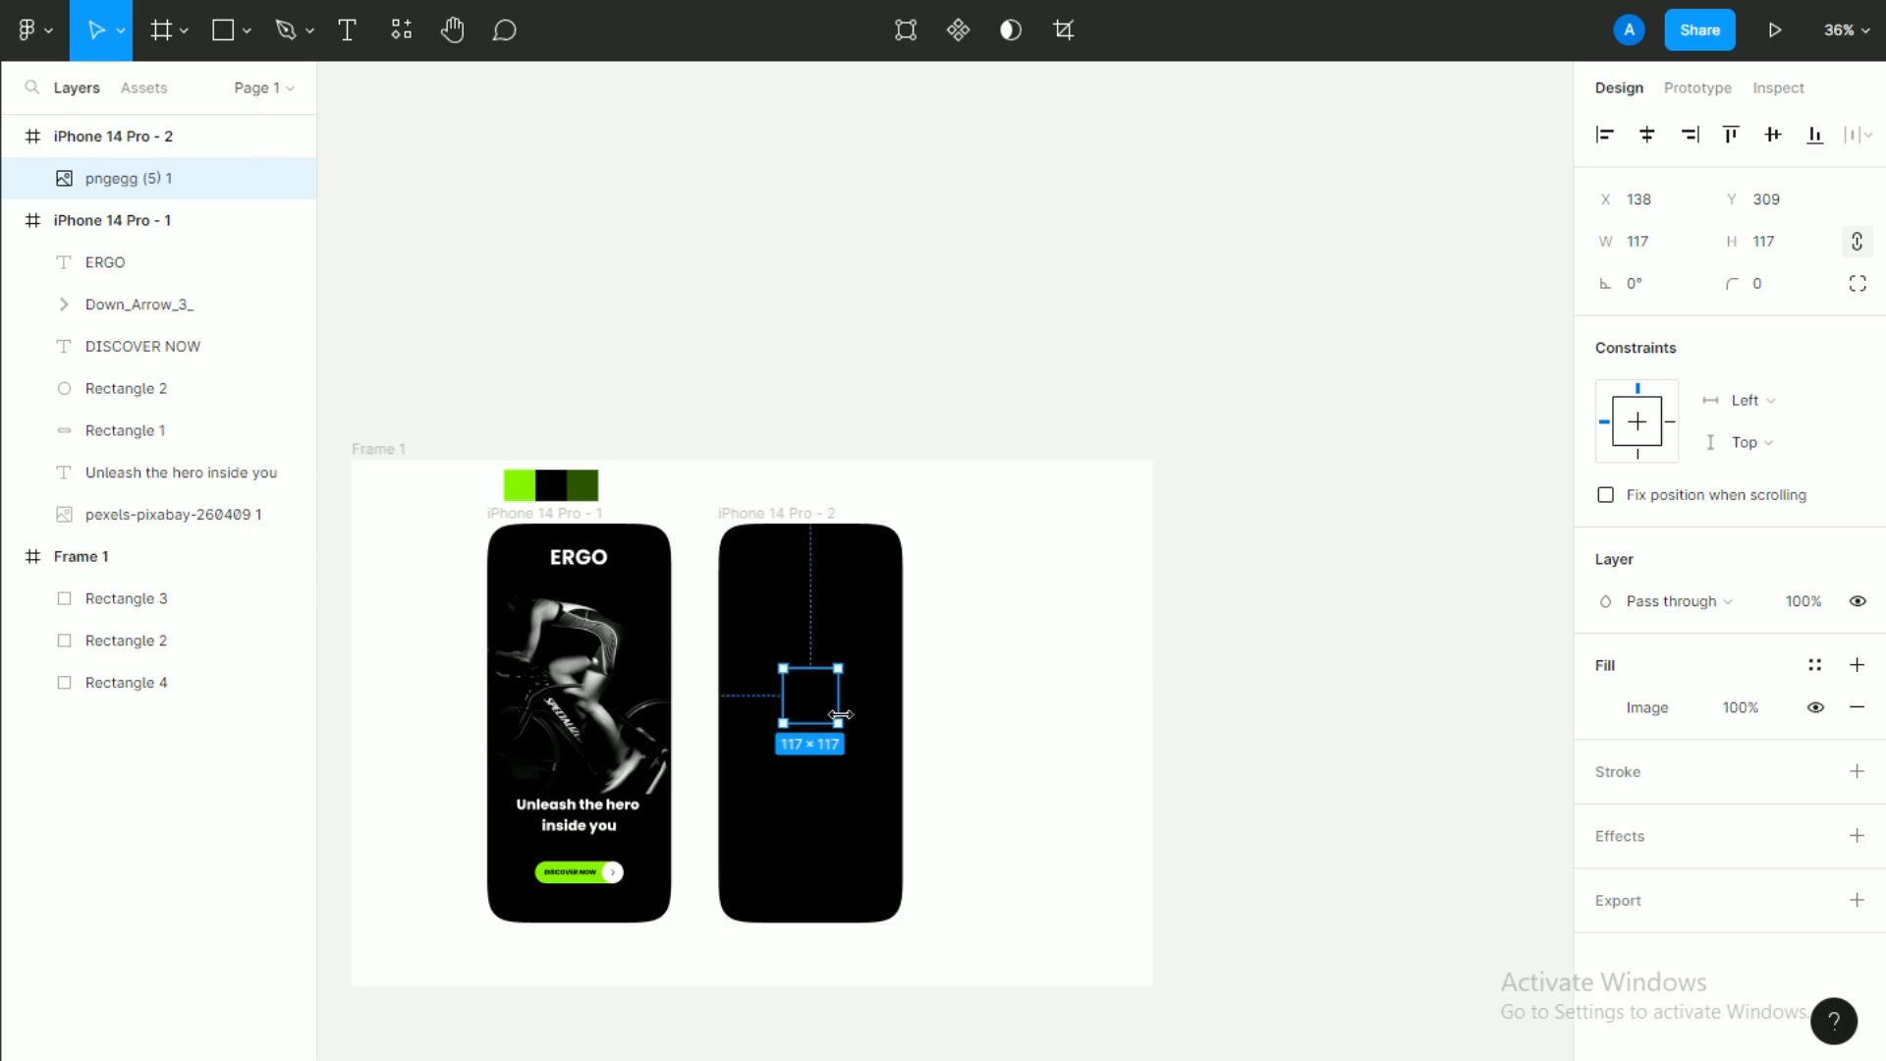
scroll(840, 714, "up", 2)
scroll(841, 714, "down", 4)
left_click_drag(841, 560, 777, 423)
scroll(908, 663, "up", 6, "ctrl")
key("ctrl+z")
key("ctrl+z")
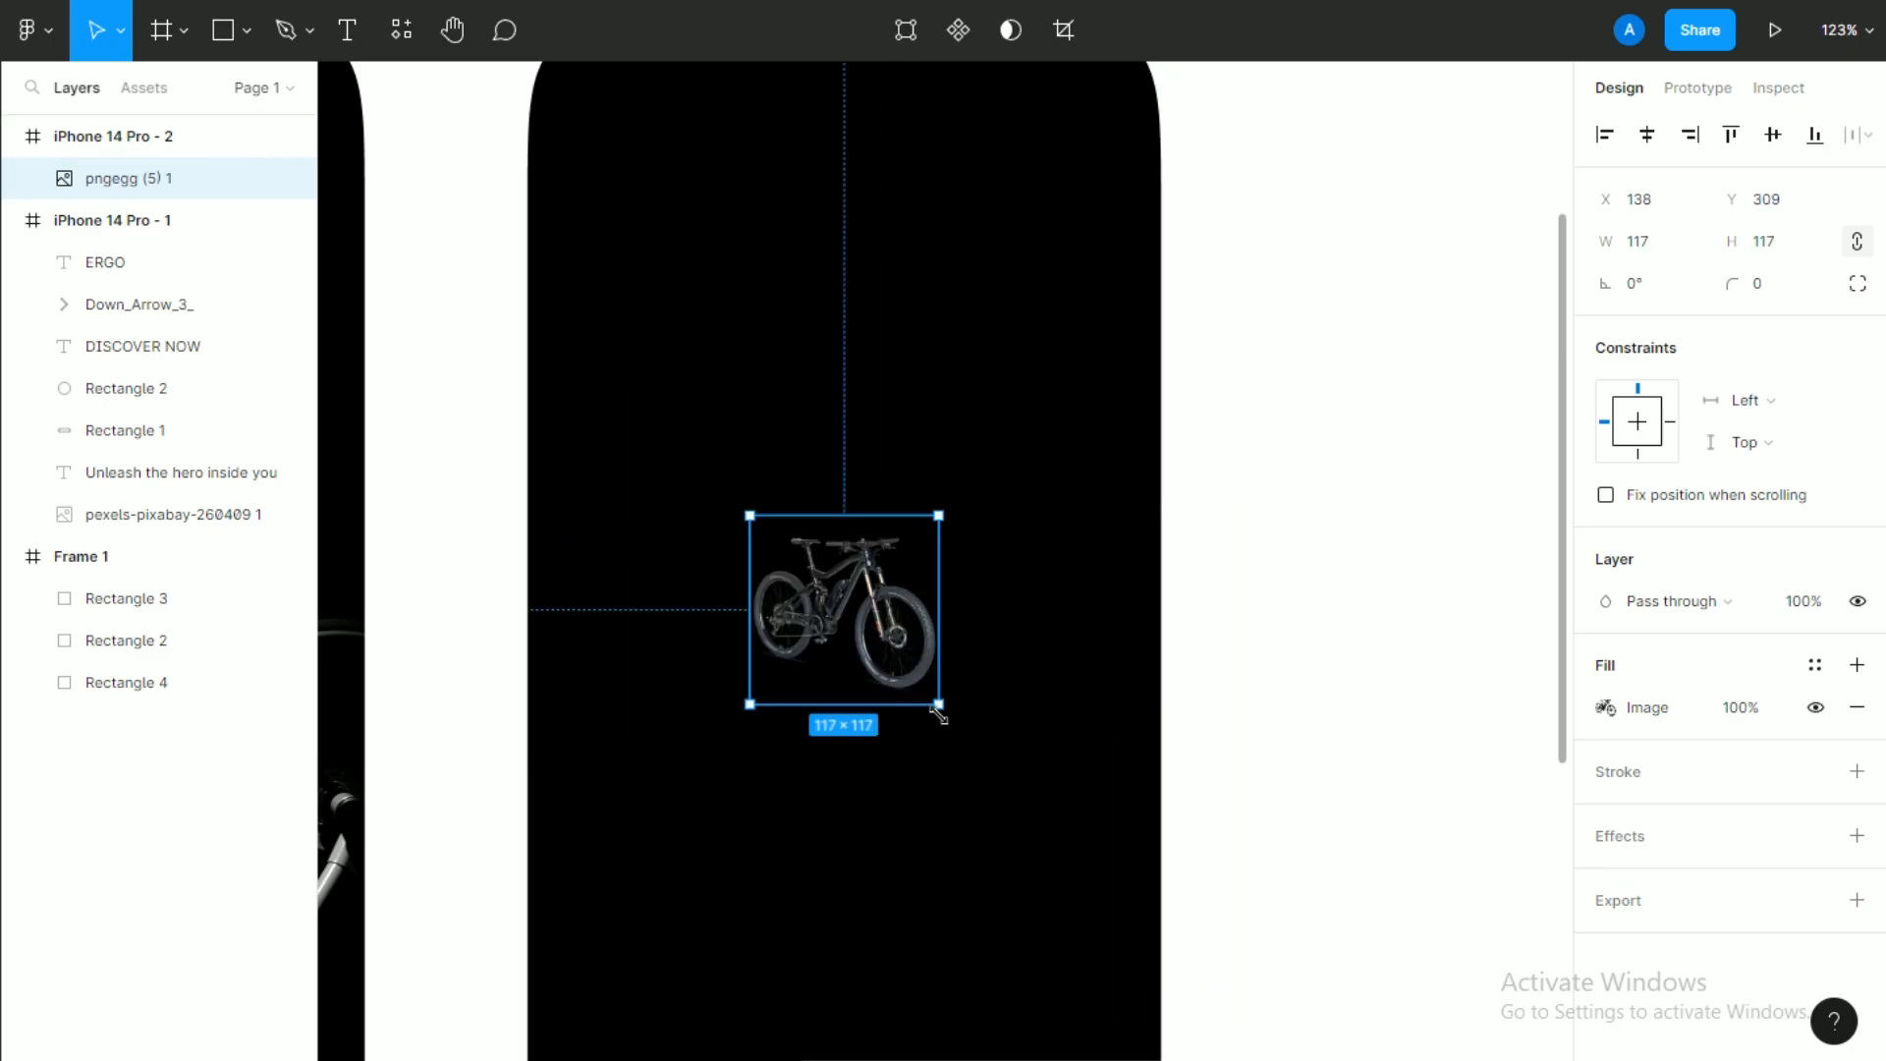
Enlarge the bike image to 250 × 250 and place it at X 72, Y 157 in the second phone frame.
left_click_drag(938, 704, 1152, 920)
left_click_drag(982, 746, 876, 501)
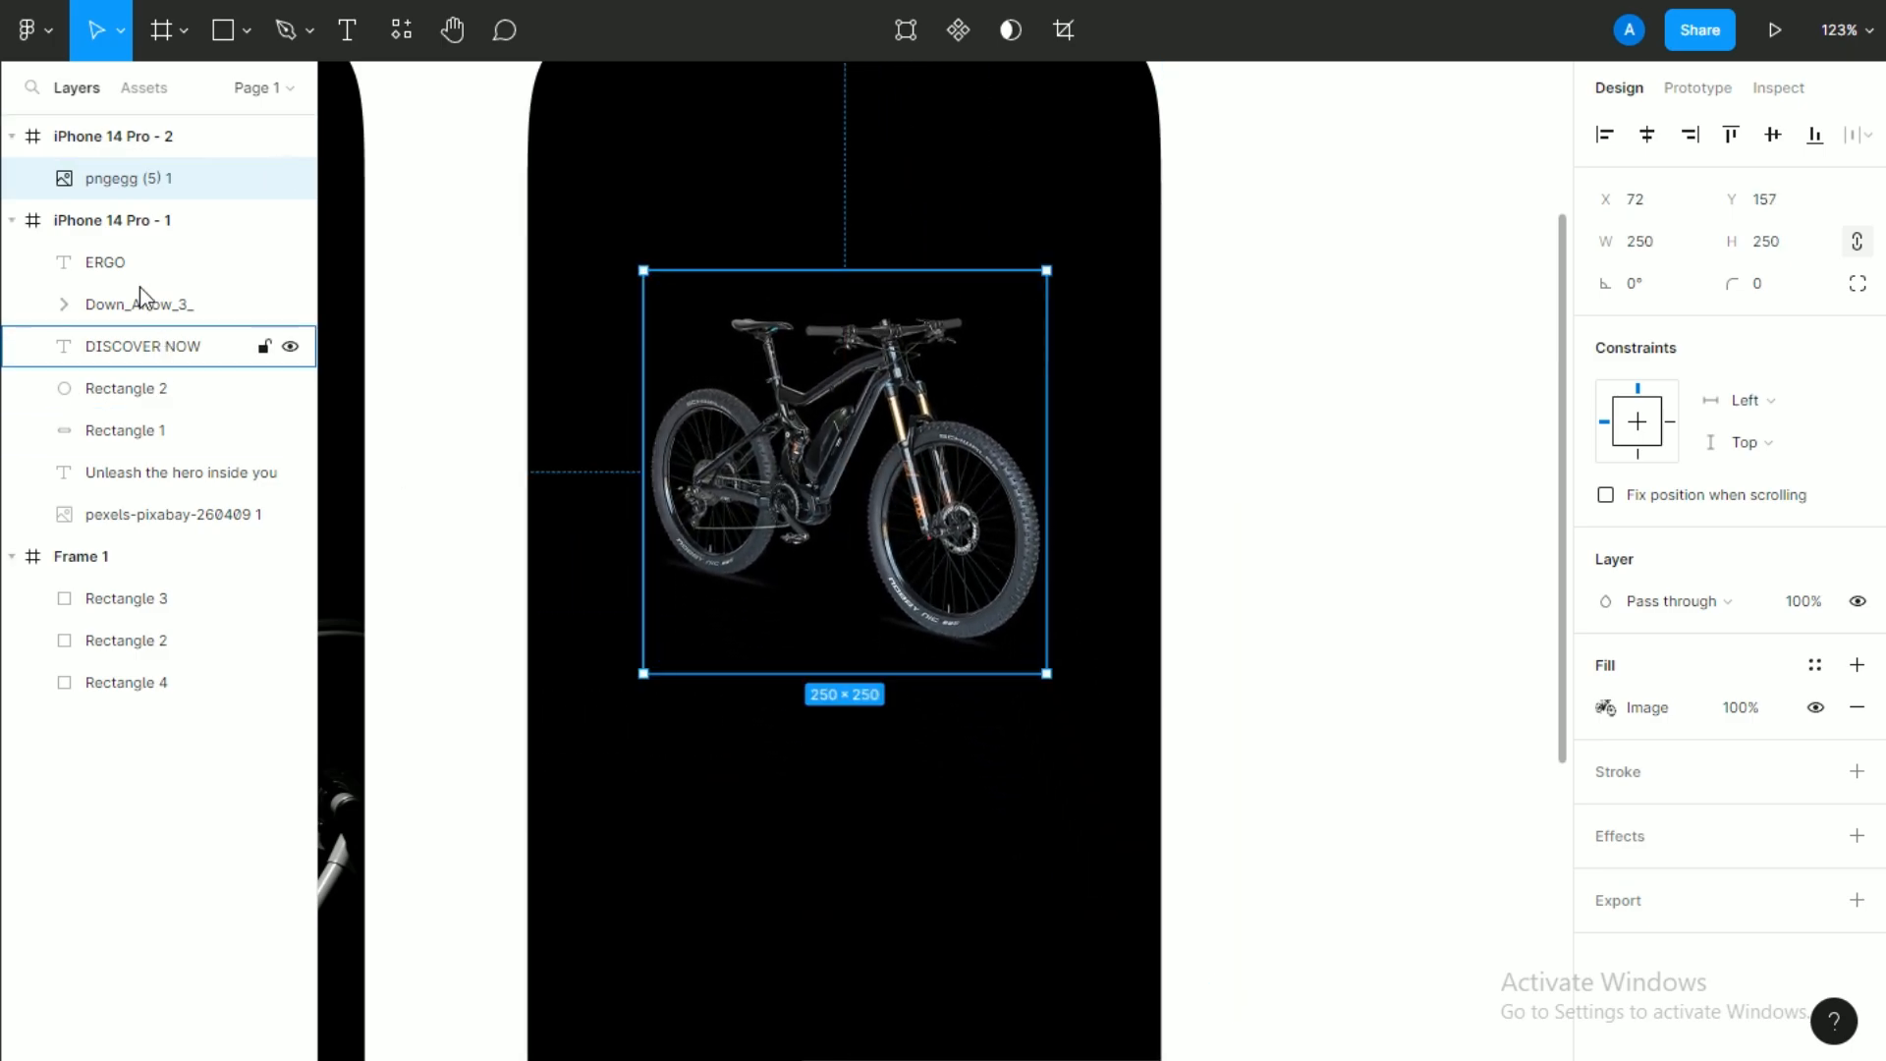
Draw a 324 × 324 circle at X 33, Y 118 in the second phone frame and stack it behind the bike.
left_click(247, 31)
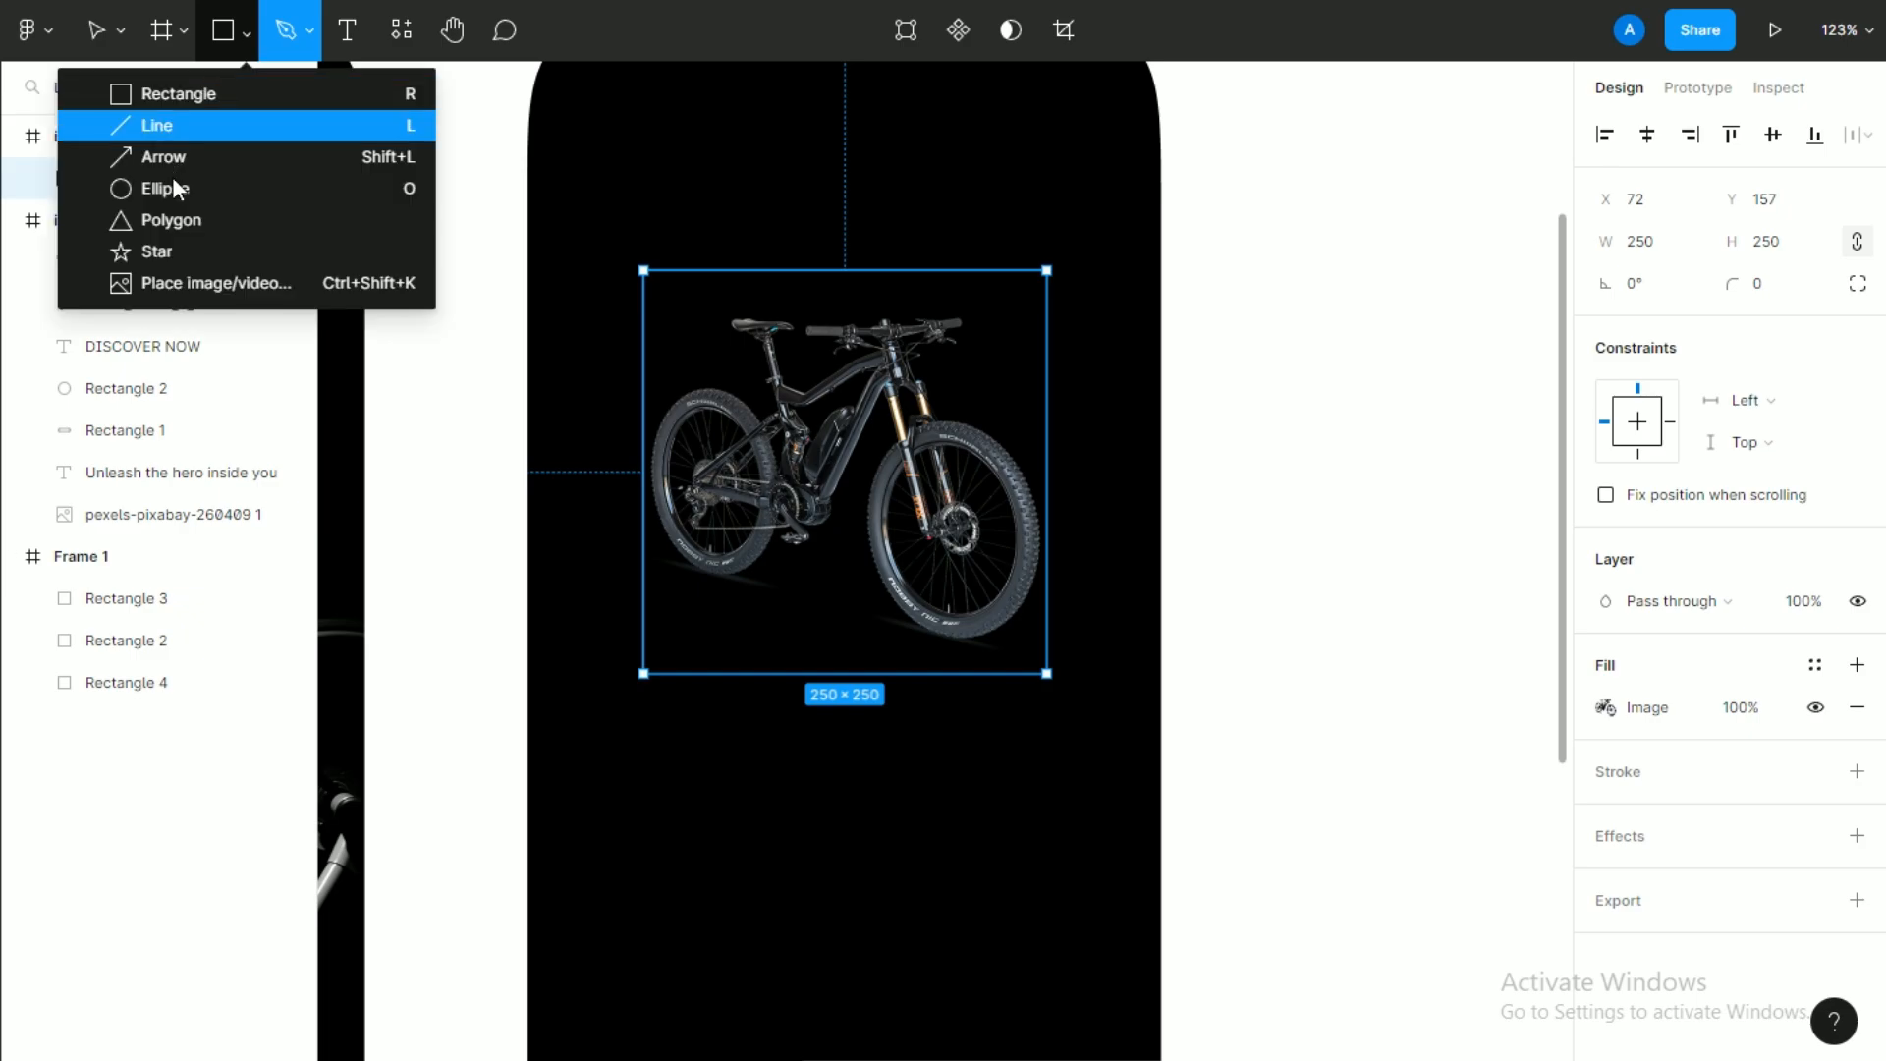
left_click(173, 186)
mouse_move(607, 209)
left_mouse_down()
mouse_move(1085, 731)
mouse_move(1043, 722)
left_mouse_up()
left_click_drag(184, 189, 179, 246)
Fill the circle behind the bike with the bright green 89F500 sampled from the palette swatches.
scroll(913, 550, "down", 5)
key("i")
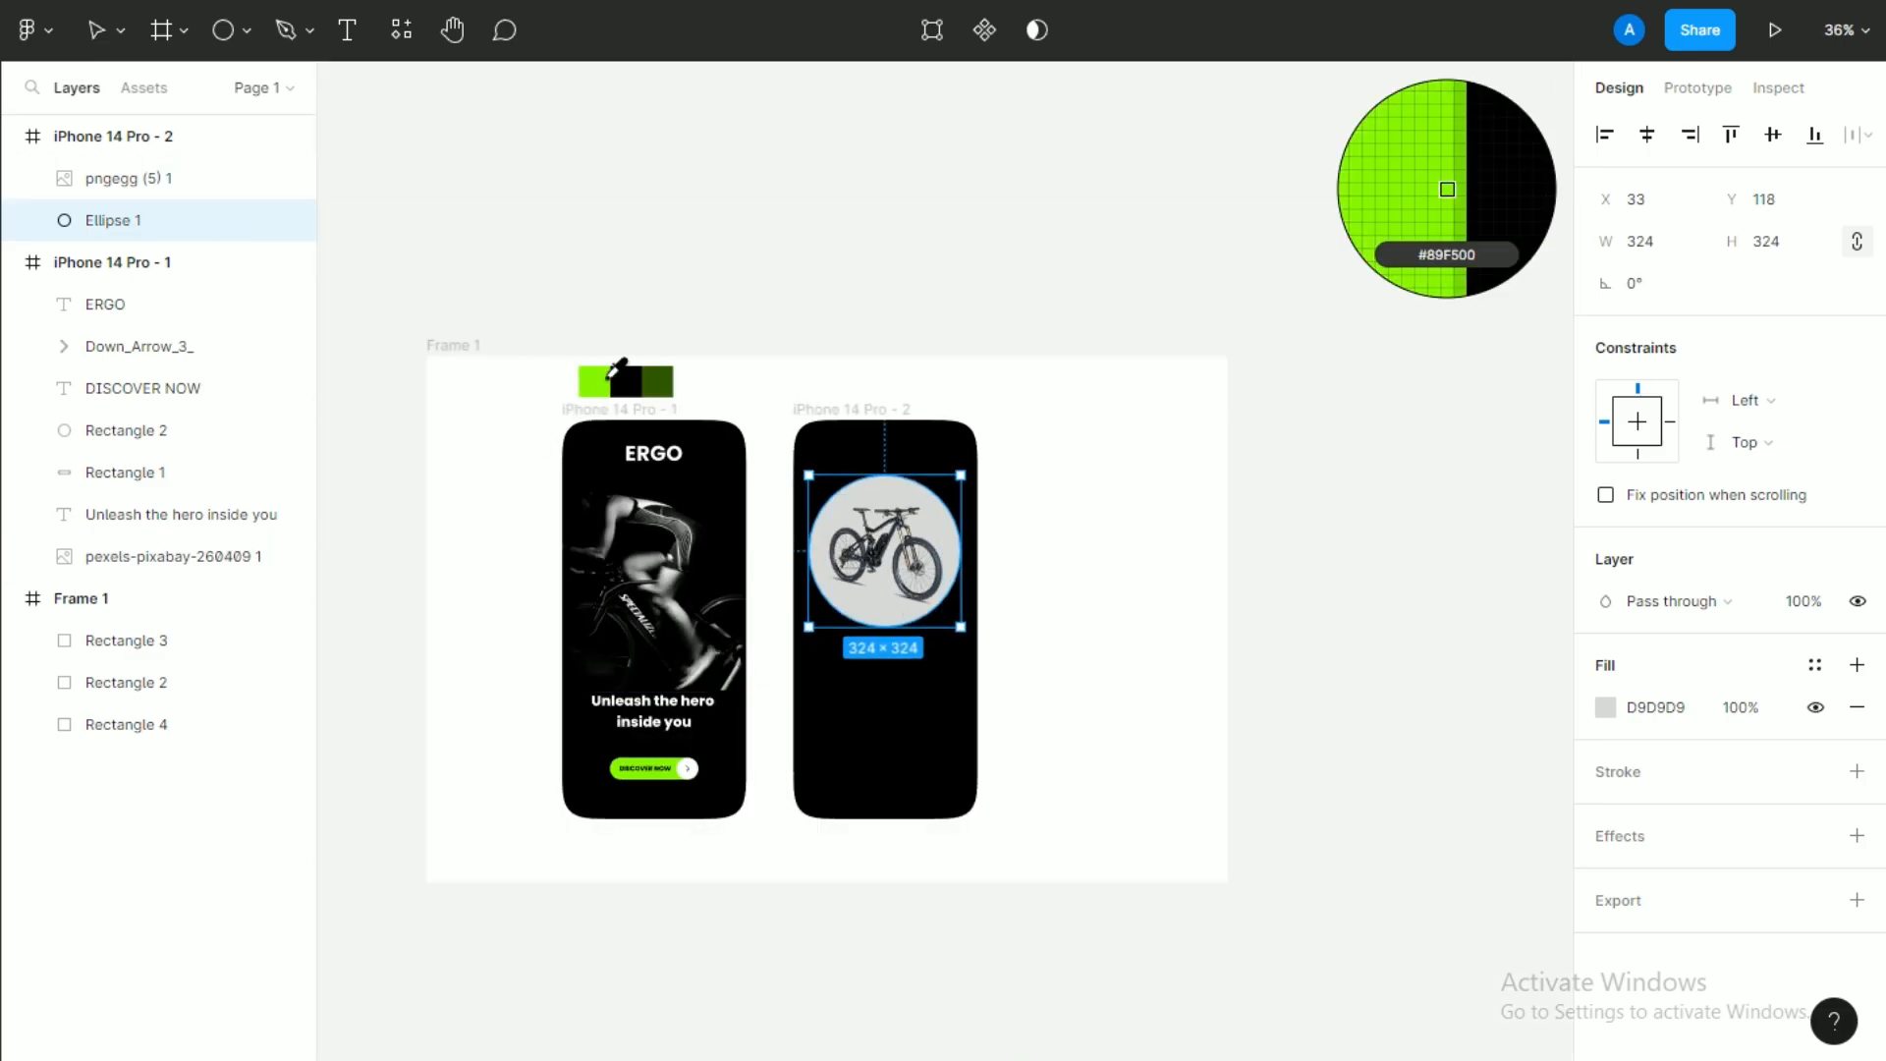
left_click(623, 374)
Shrink the green circle and enlarge the bike image to 294 × 294 at X 42, Y 133 so it overhangs the circle.
scroll(925, 619, "up", 3)
scroll(920, 615, "up", 2)
left_click(260, 187)
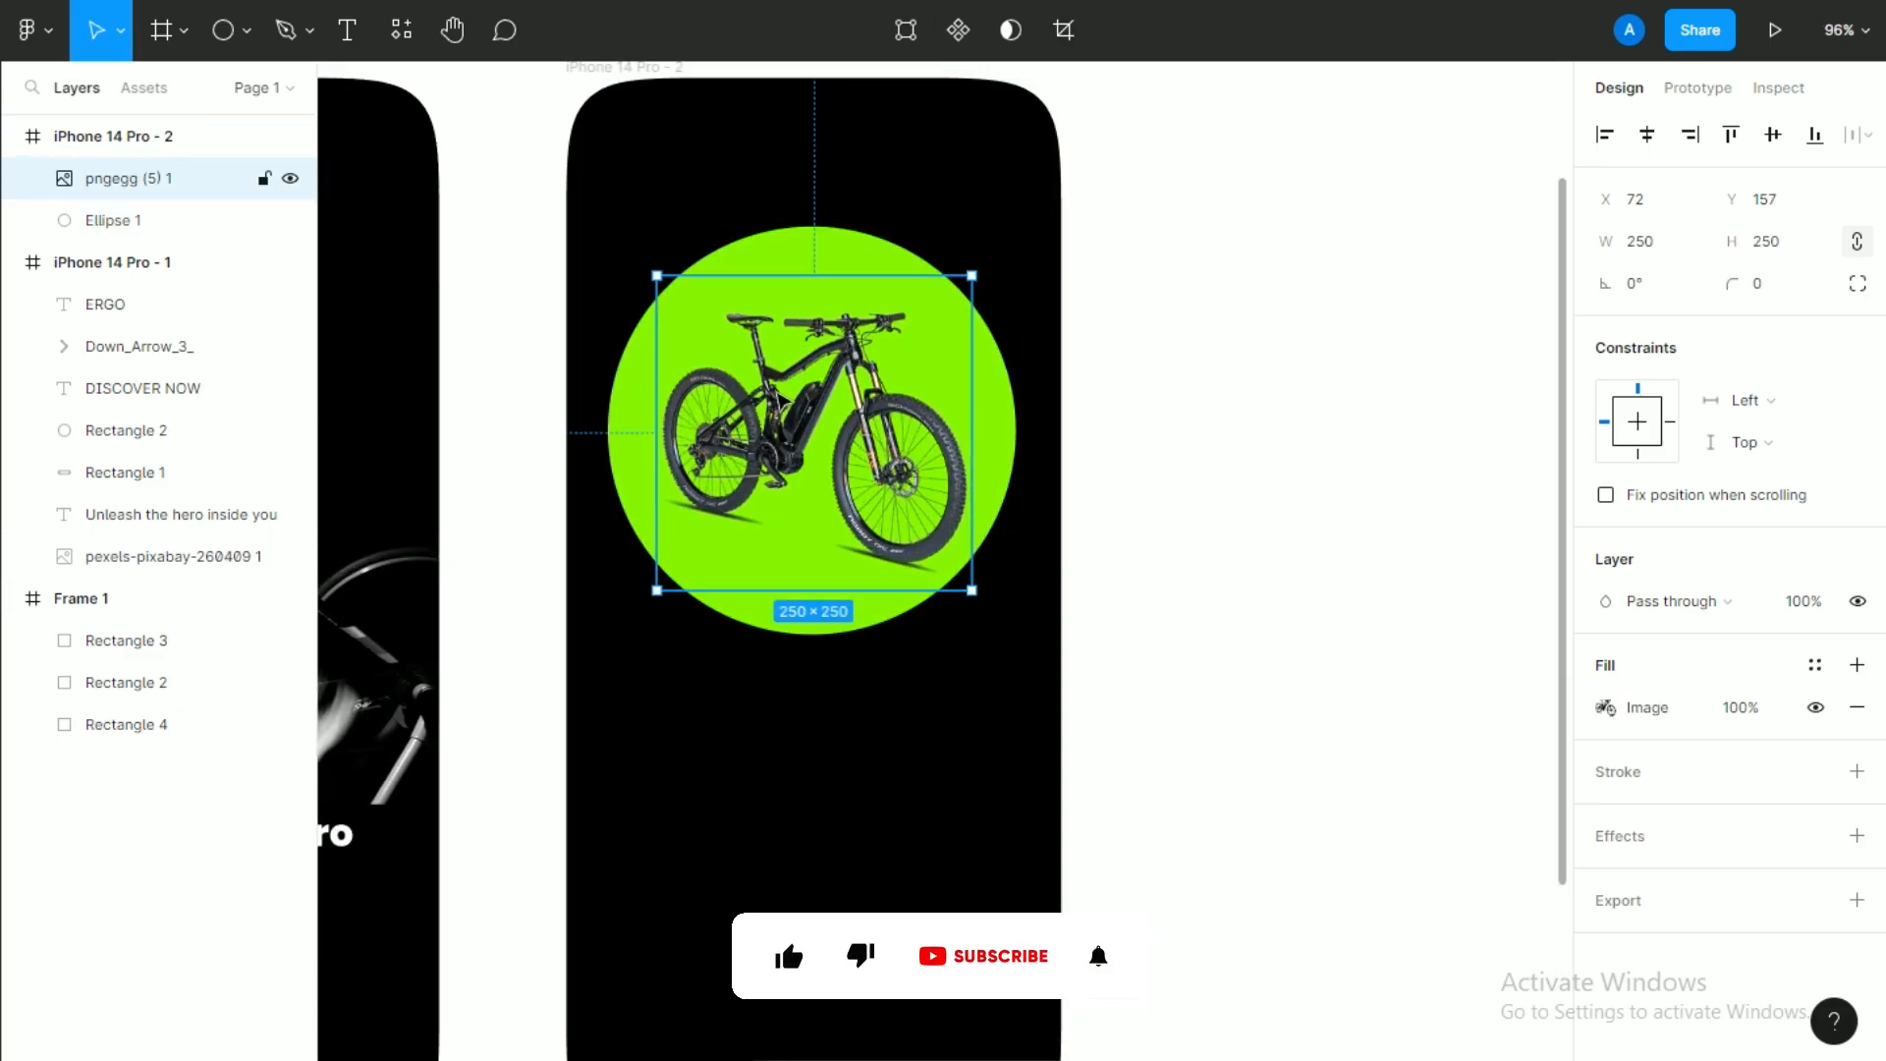
left_click(833, 254)
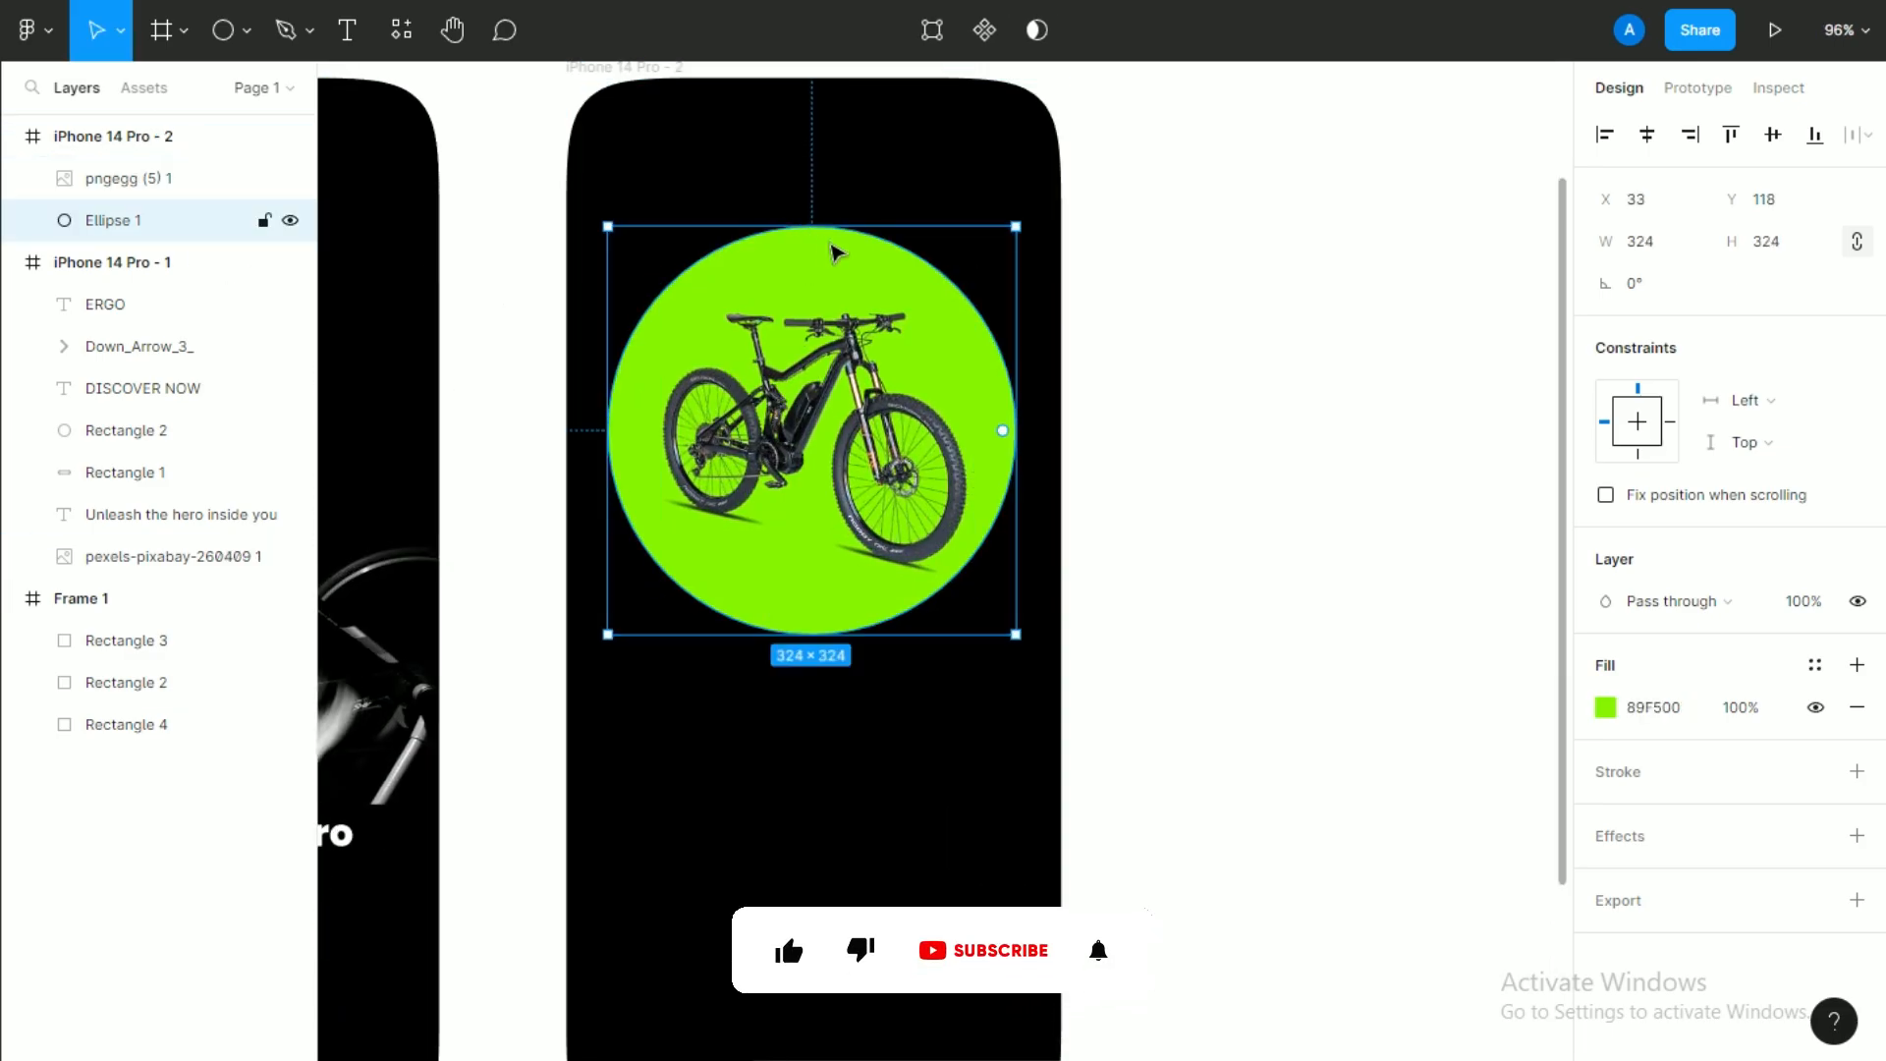
left_click(874, 438)
left_click_drag(972, 451, 1000, 451)
left_click_drag(899, 452, 889, 449)
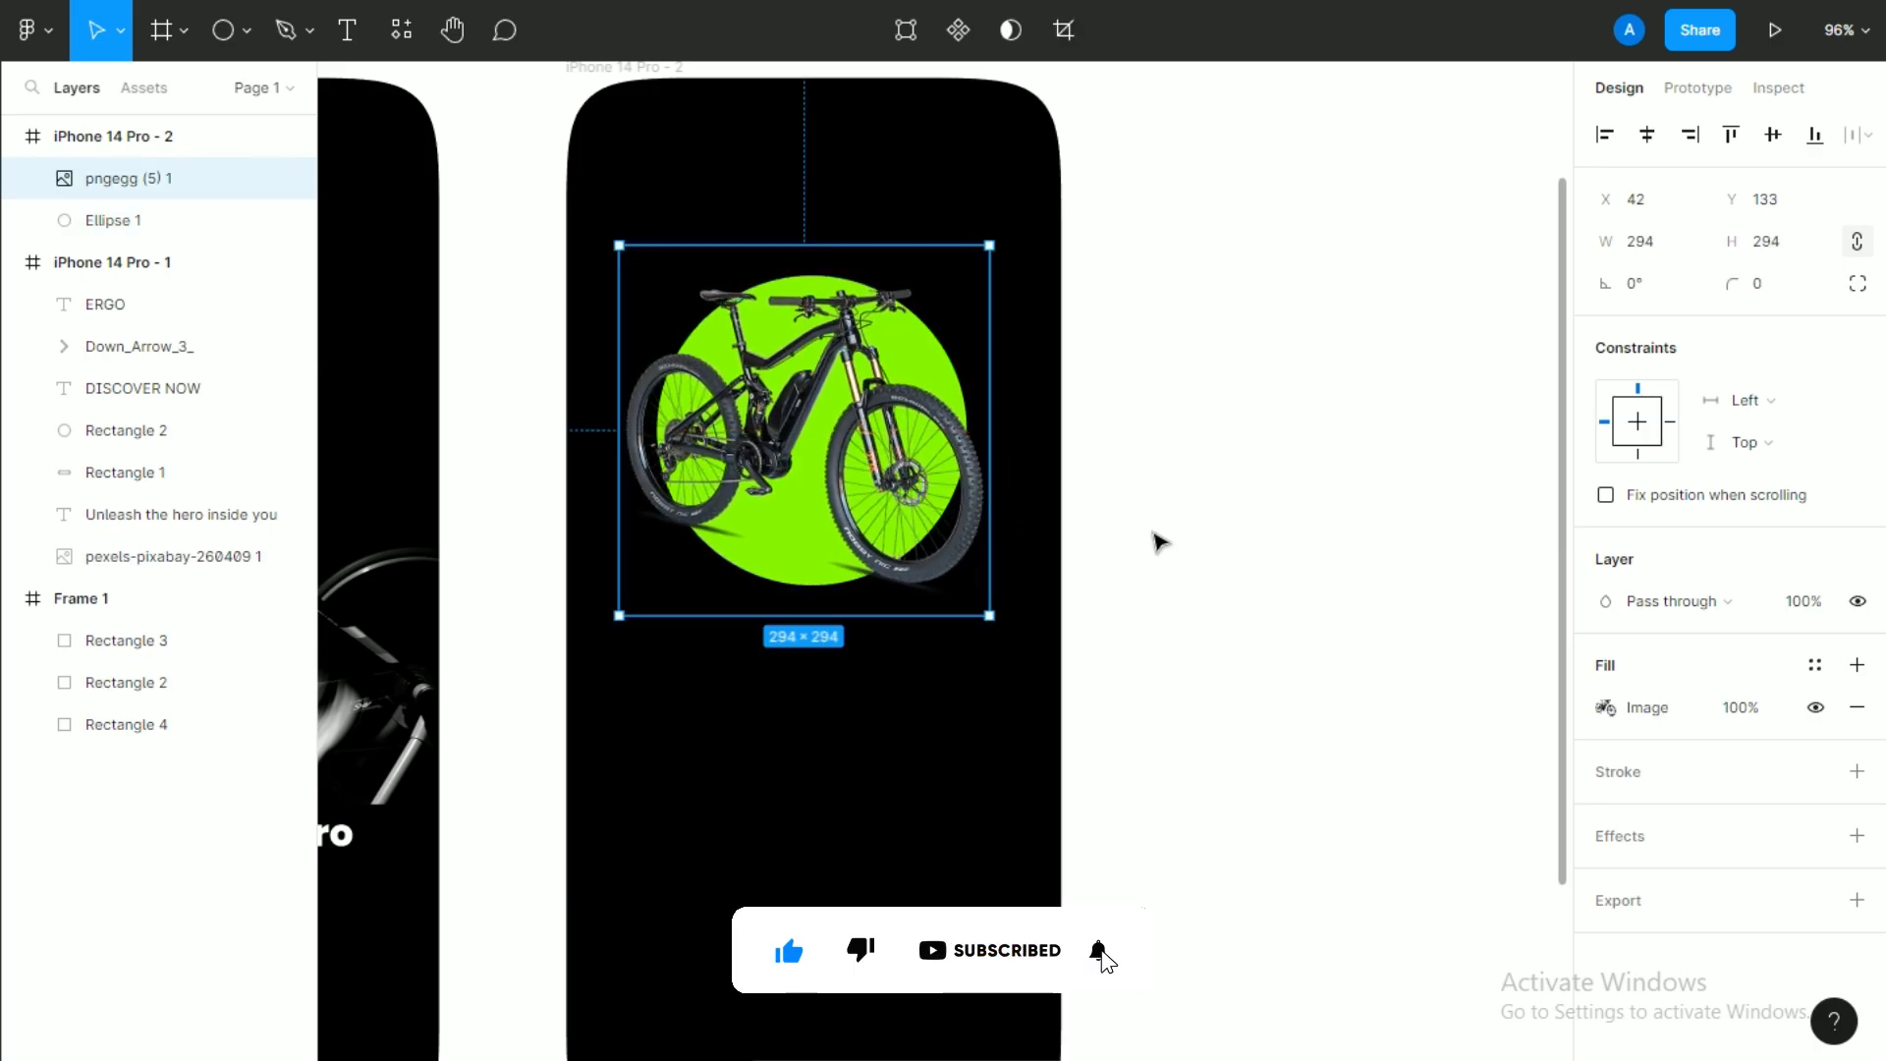
left_click(1159, 541)
Copy the dark iOS status bar from the assets file and position it over the upper edge of the second phone.
scroll(1073, 531, "down", 4)
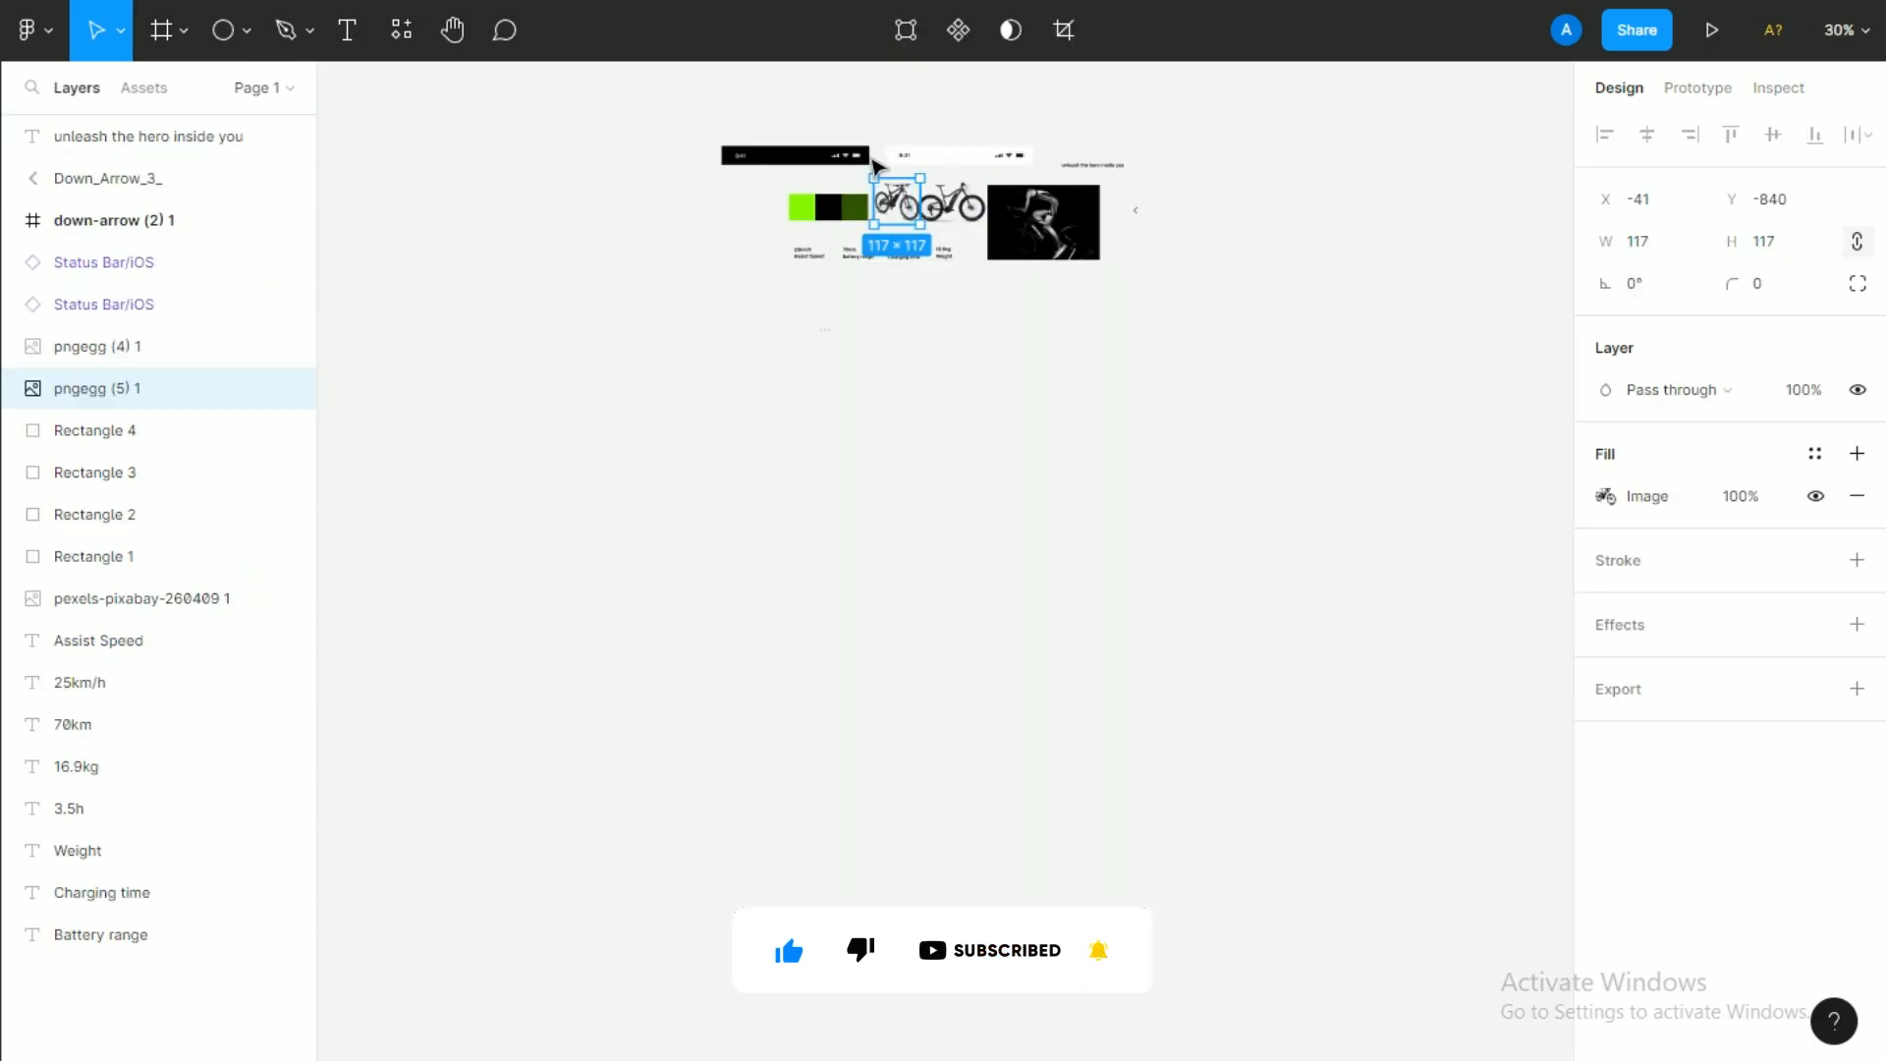
left_click(854, 159)
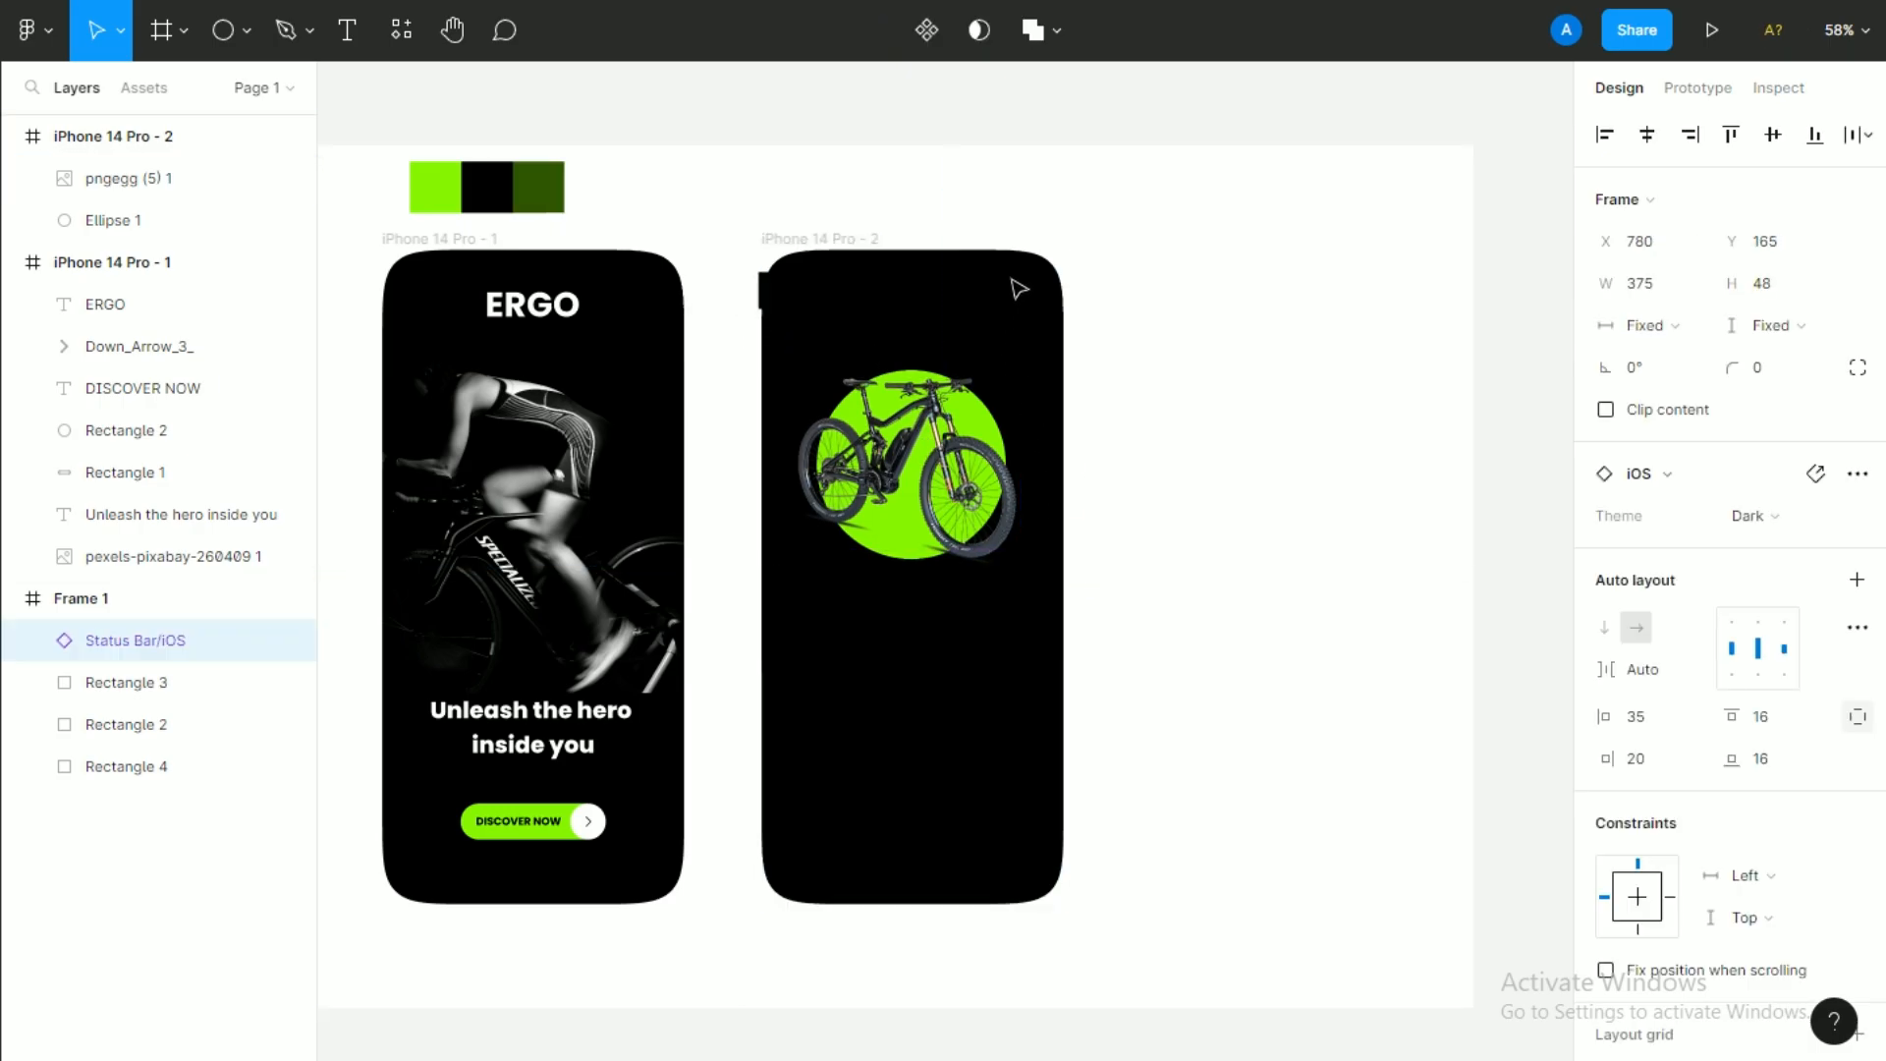
left_click(1143, 383)
scroll(1139, 385, "up", 1)
left_click(943, 432)
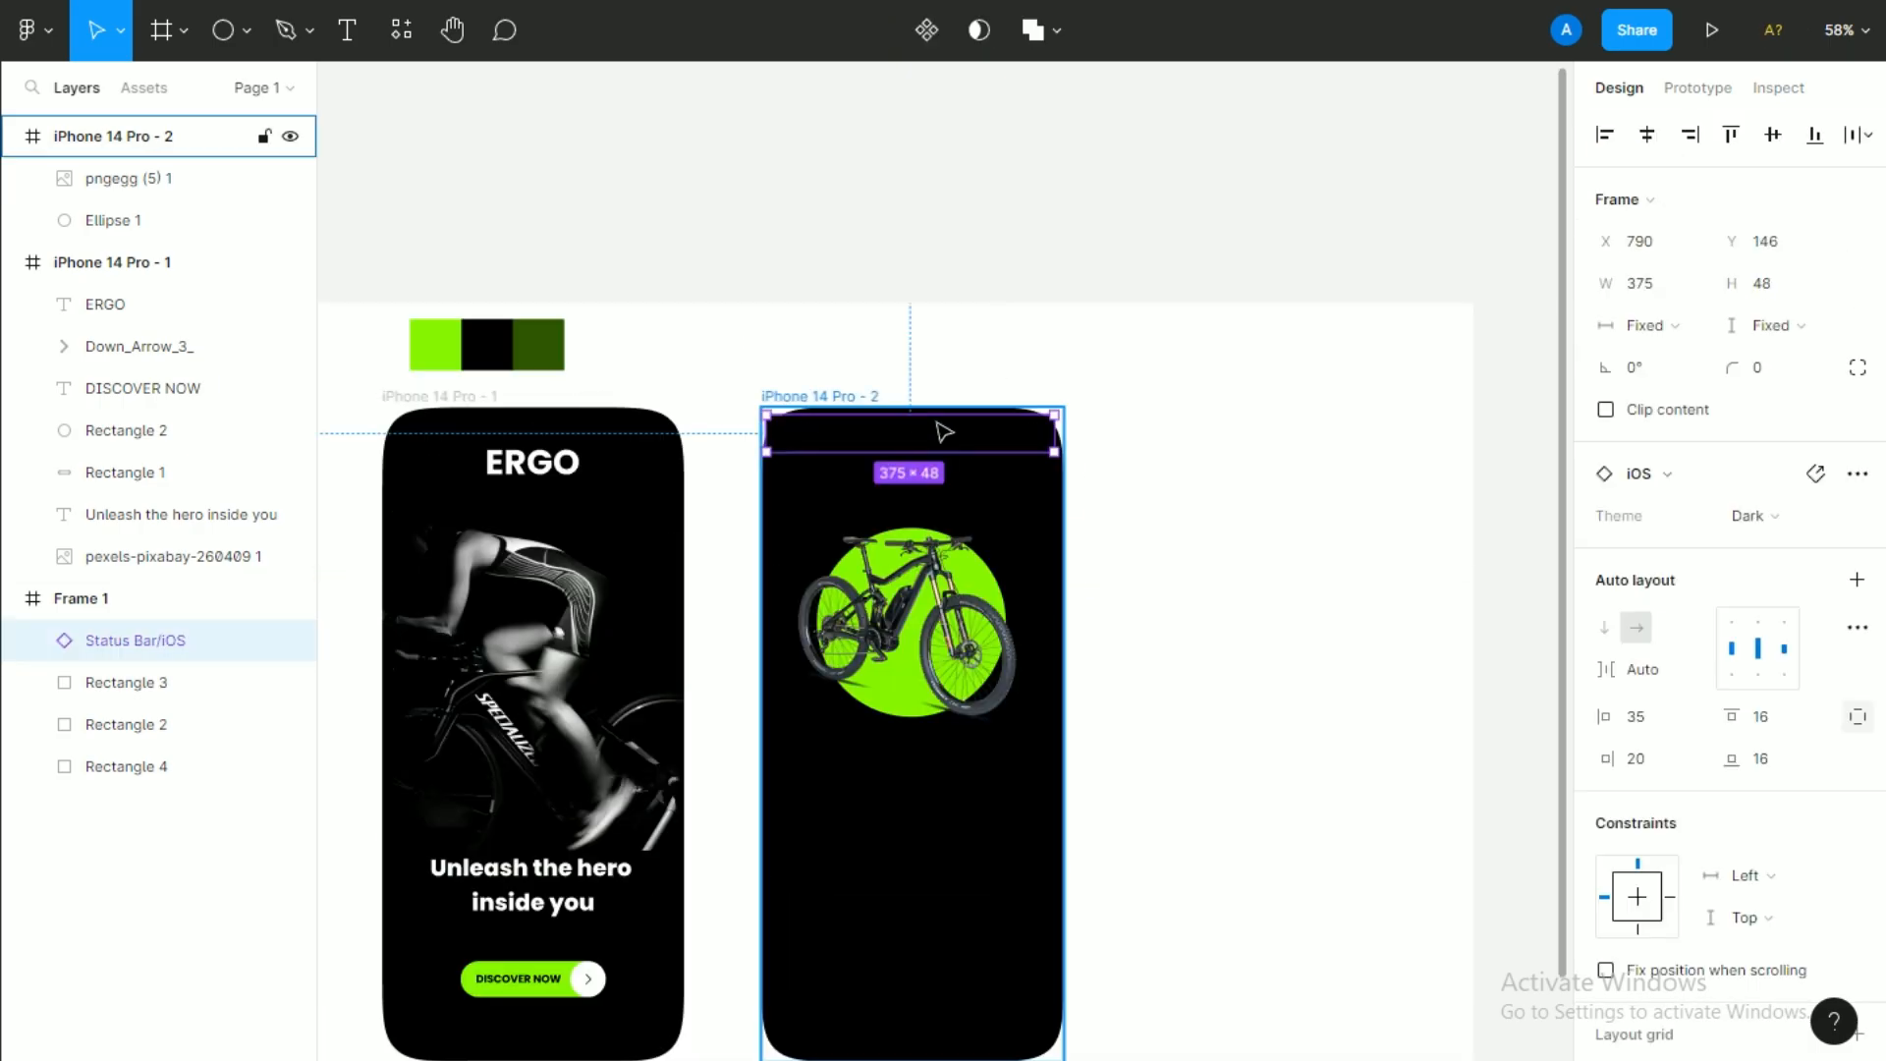
Move the status bar layer into the iPhone 14 Pro - 2 frame above the bike image and fine-tune its position.
left_click(1077, 499)
scroll(1012, 506, "up", 1)
scroll(996, 511, "down", 1)
scroll(993, 513, "up", 1)
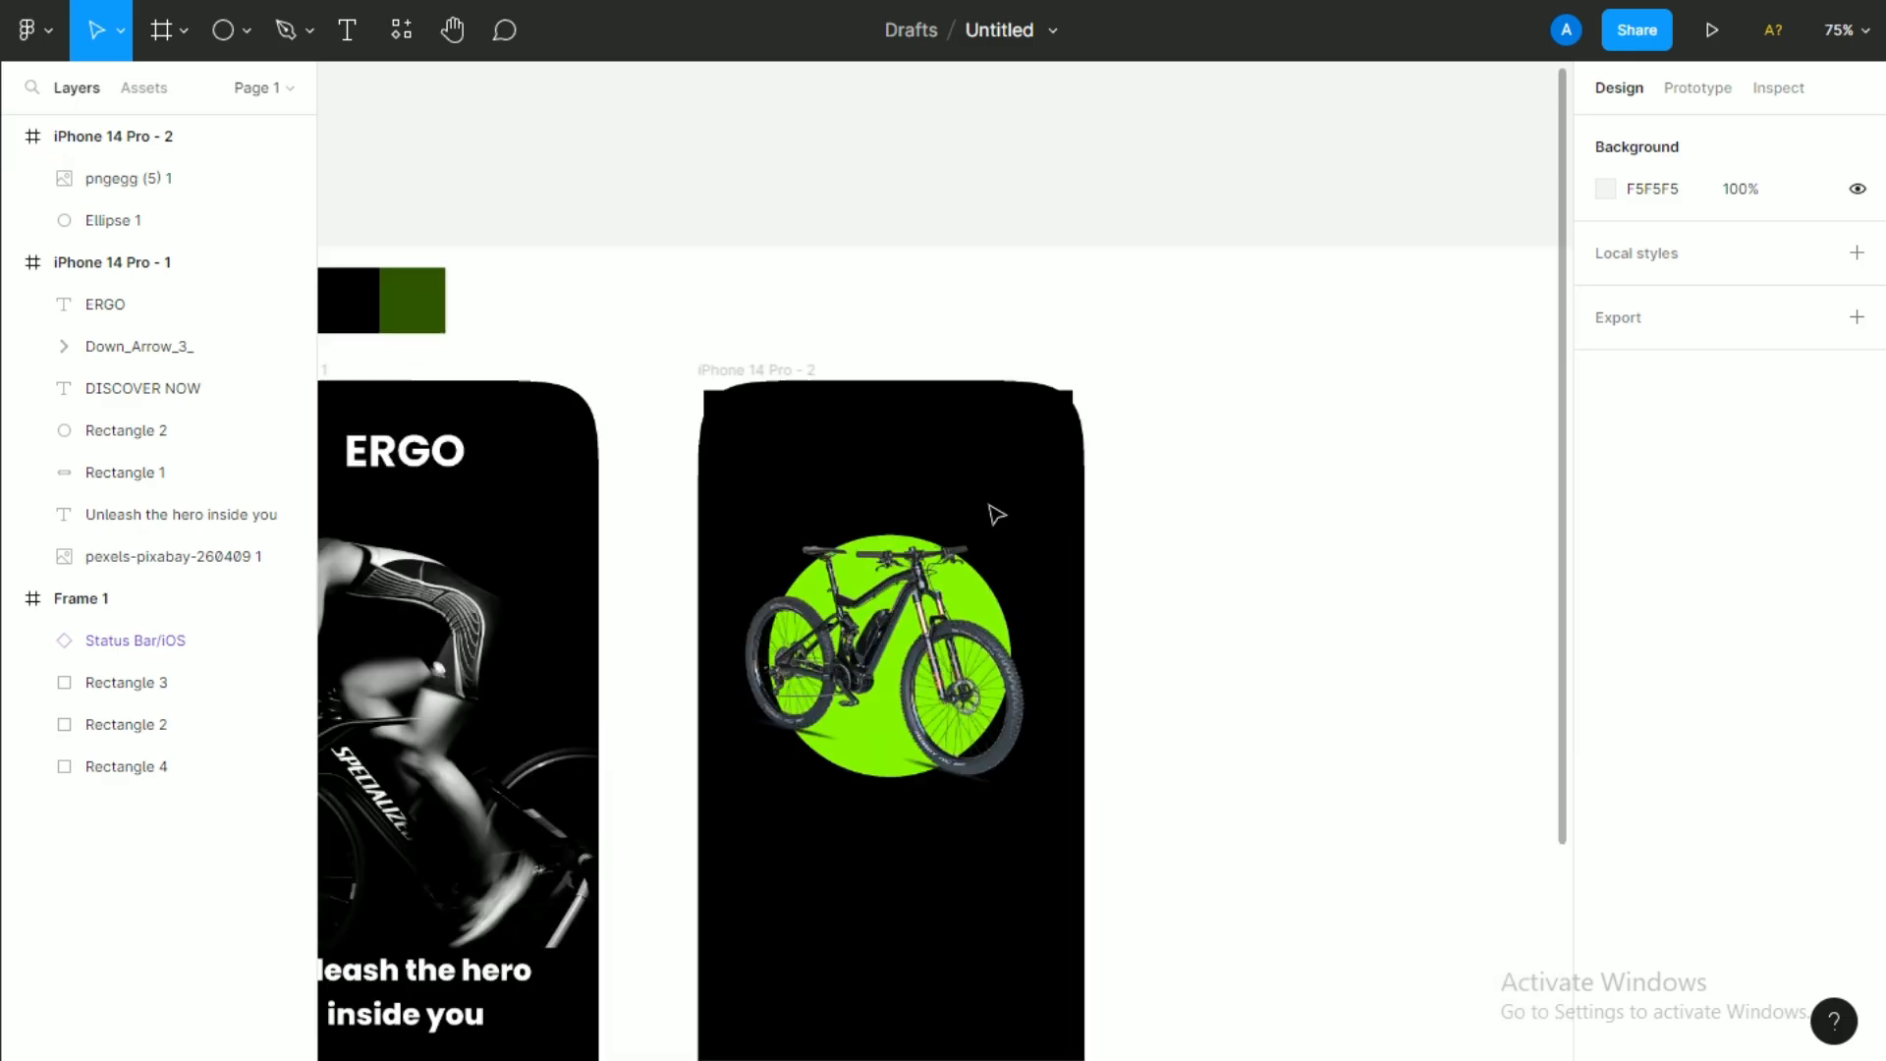
left_click(914, 422)
left_click_drag(135, 639, 98, 155)
scroll(960, 433, "up", 4)
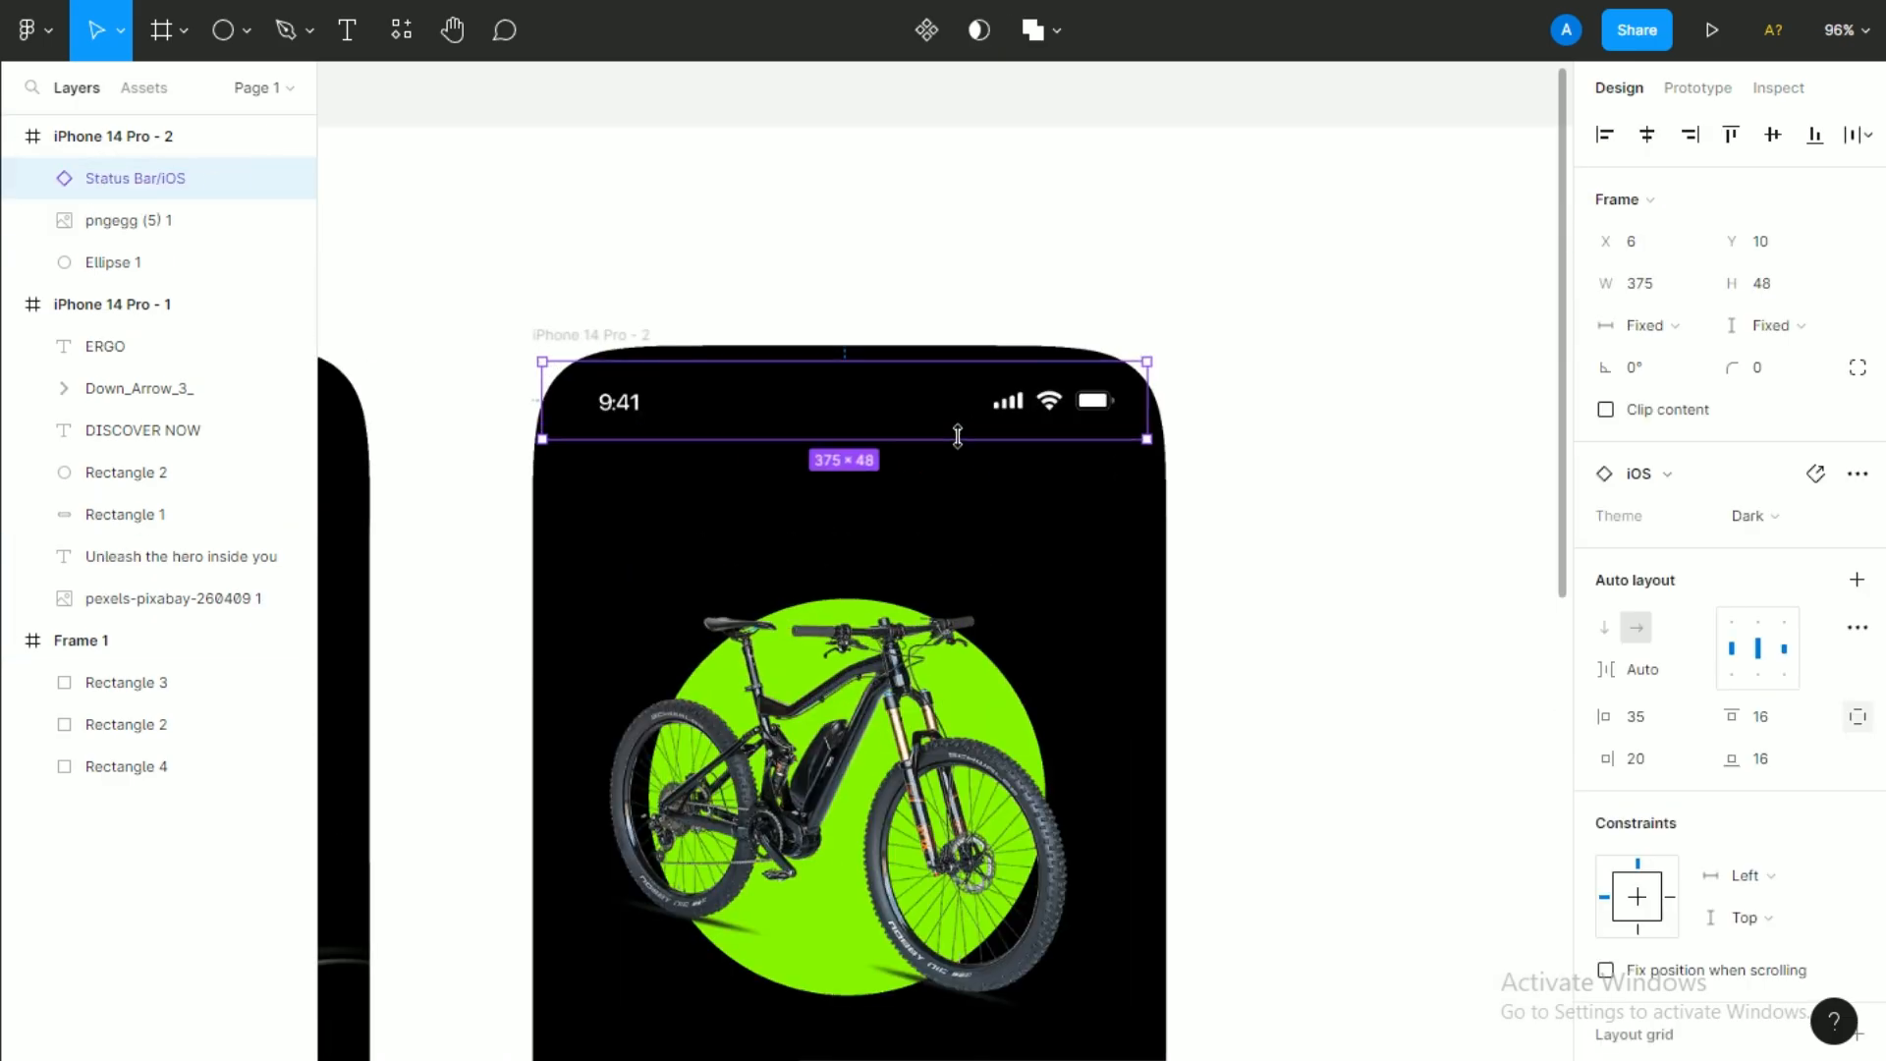
left_click_drag(997, 408, 1000, 402)
left_click(1322, 473)
Copy the assist speed, battery range, charging time and weight texts with their values from the assets file to below the second phone's bike.
scroll(1147, 476, "down", 5)
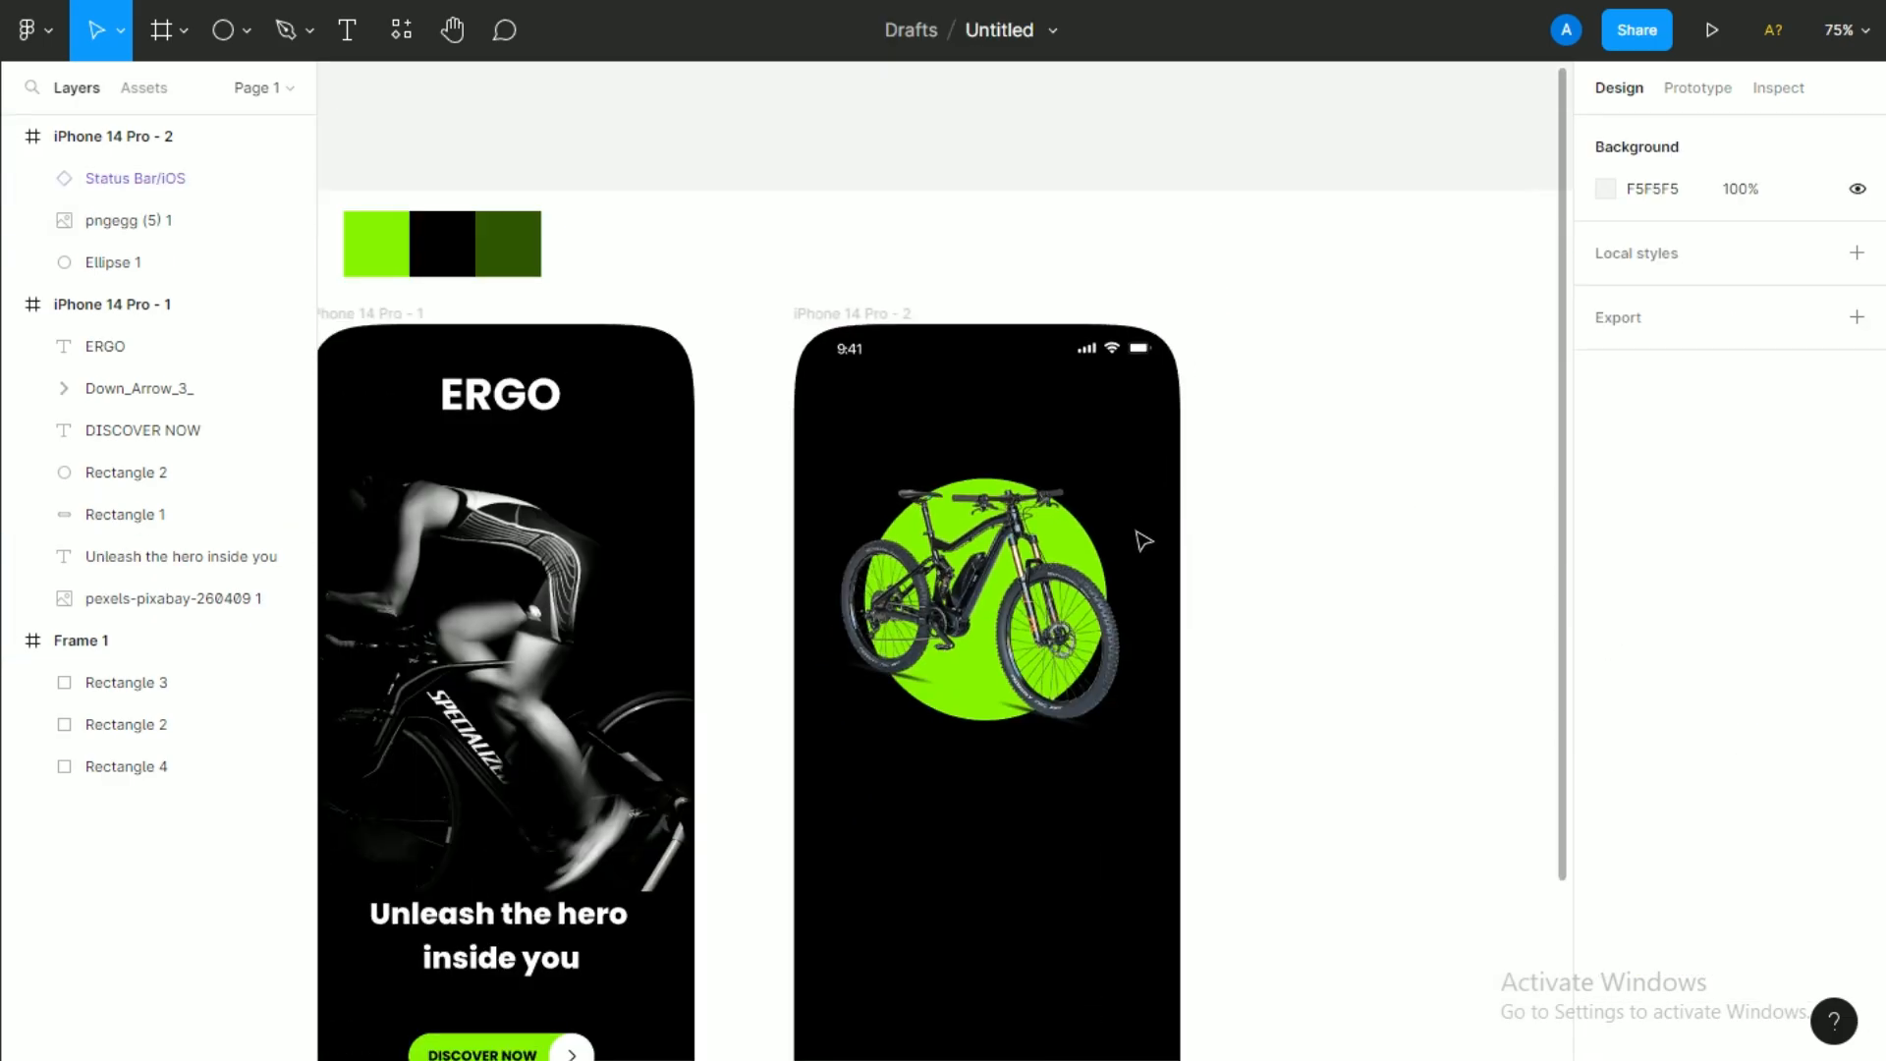
left_click_drag(1060, 504, 871, 393)
left_click(886, 504)
left_click_drag(1075, 553, 1269, 532)
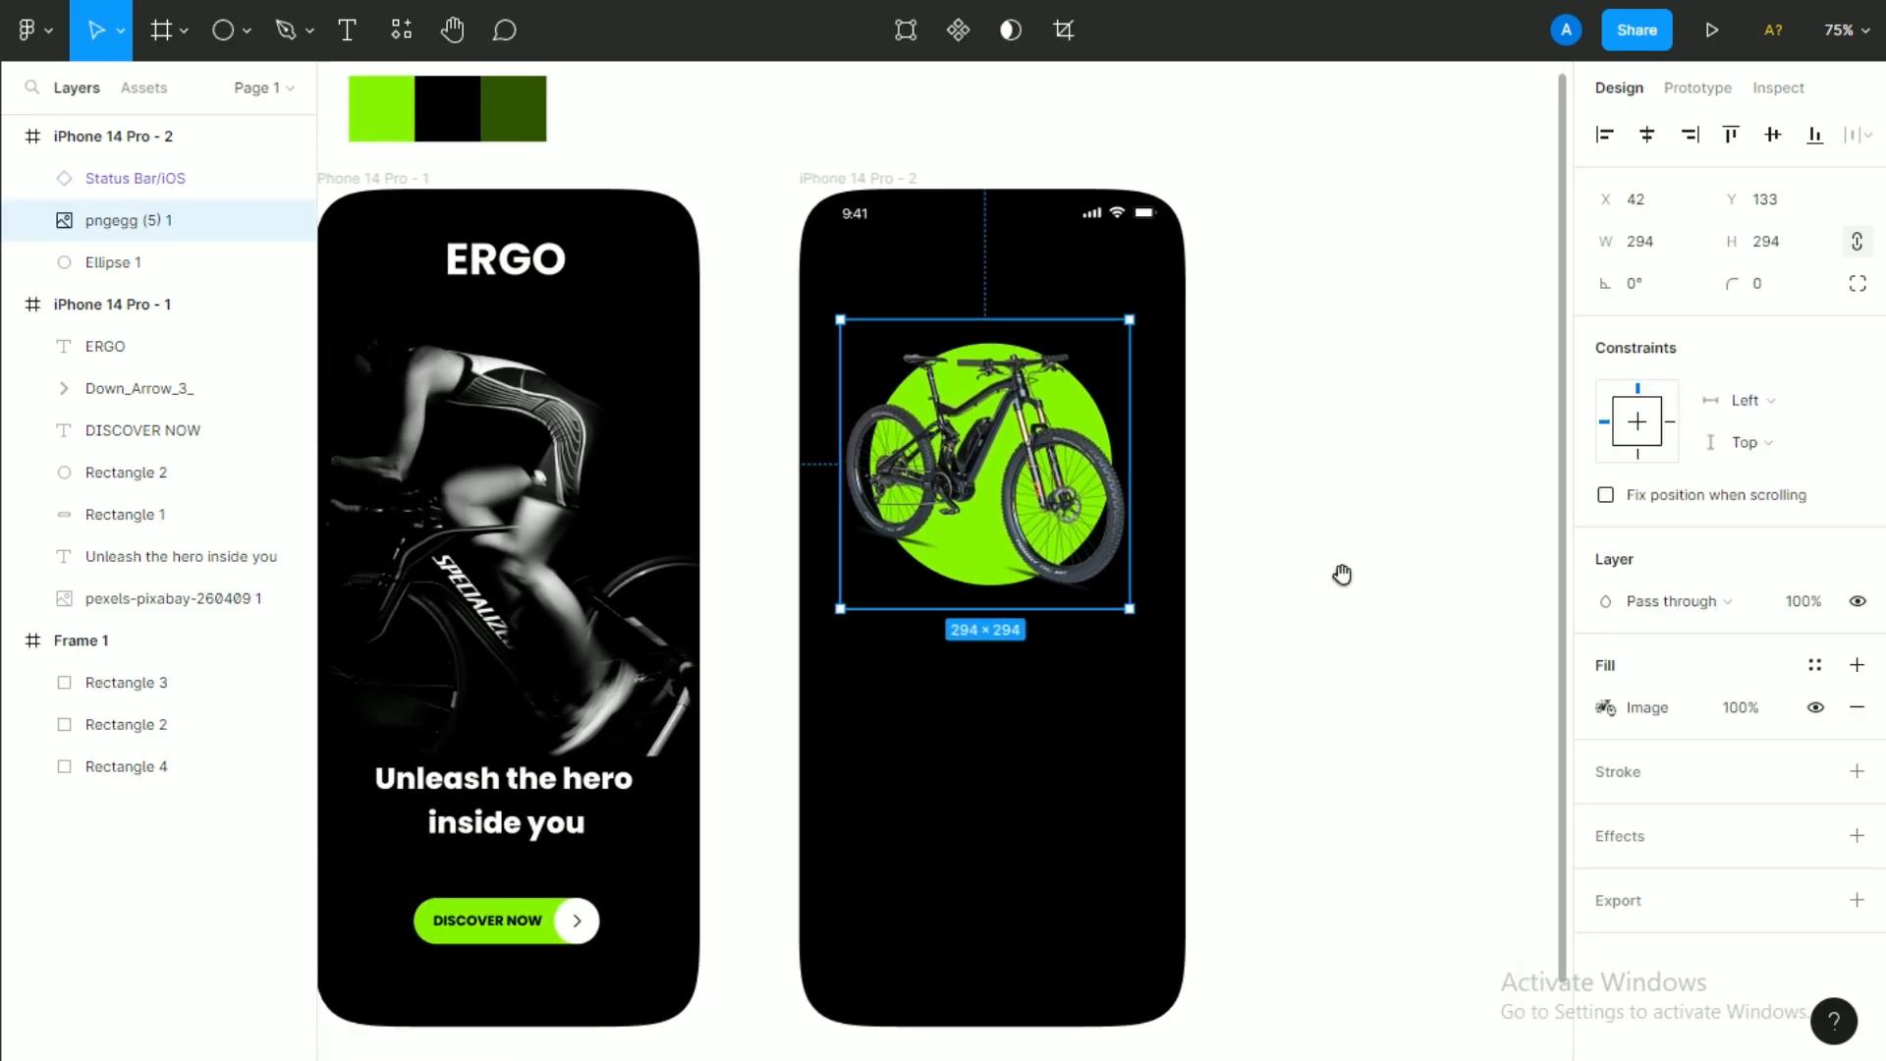
left_click(1336, 570)
scroll(985, 613, "right", 3)
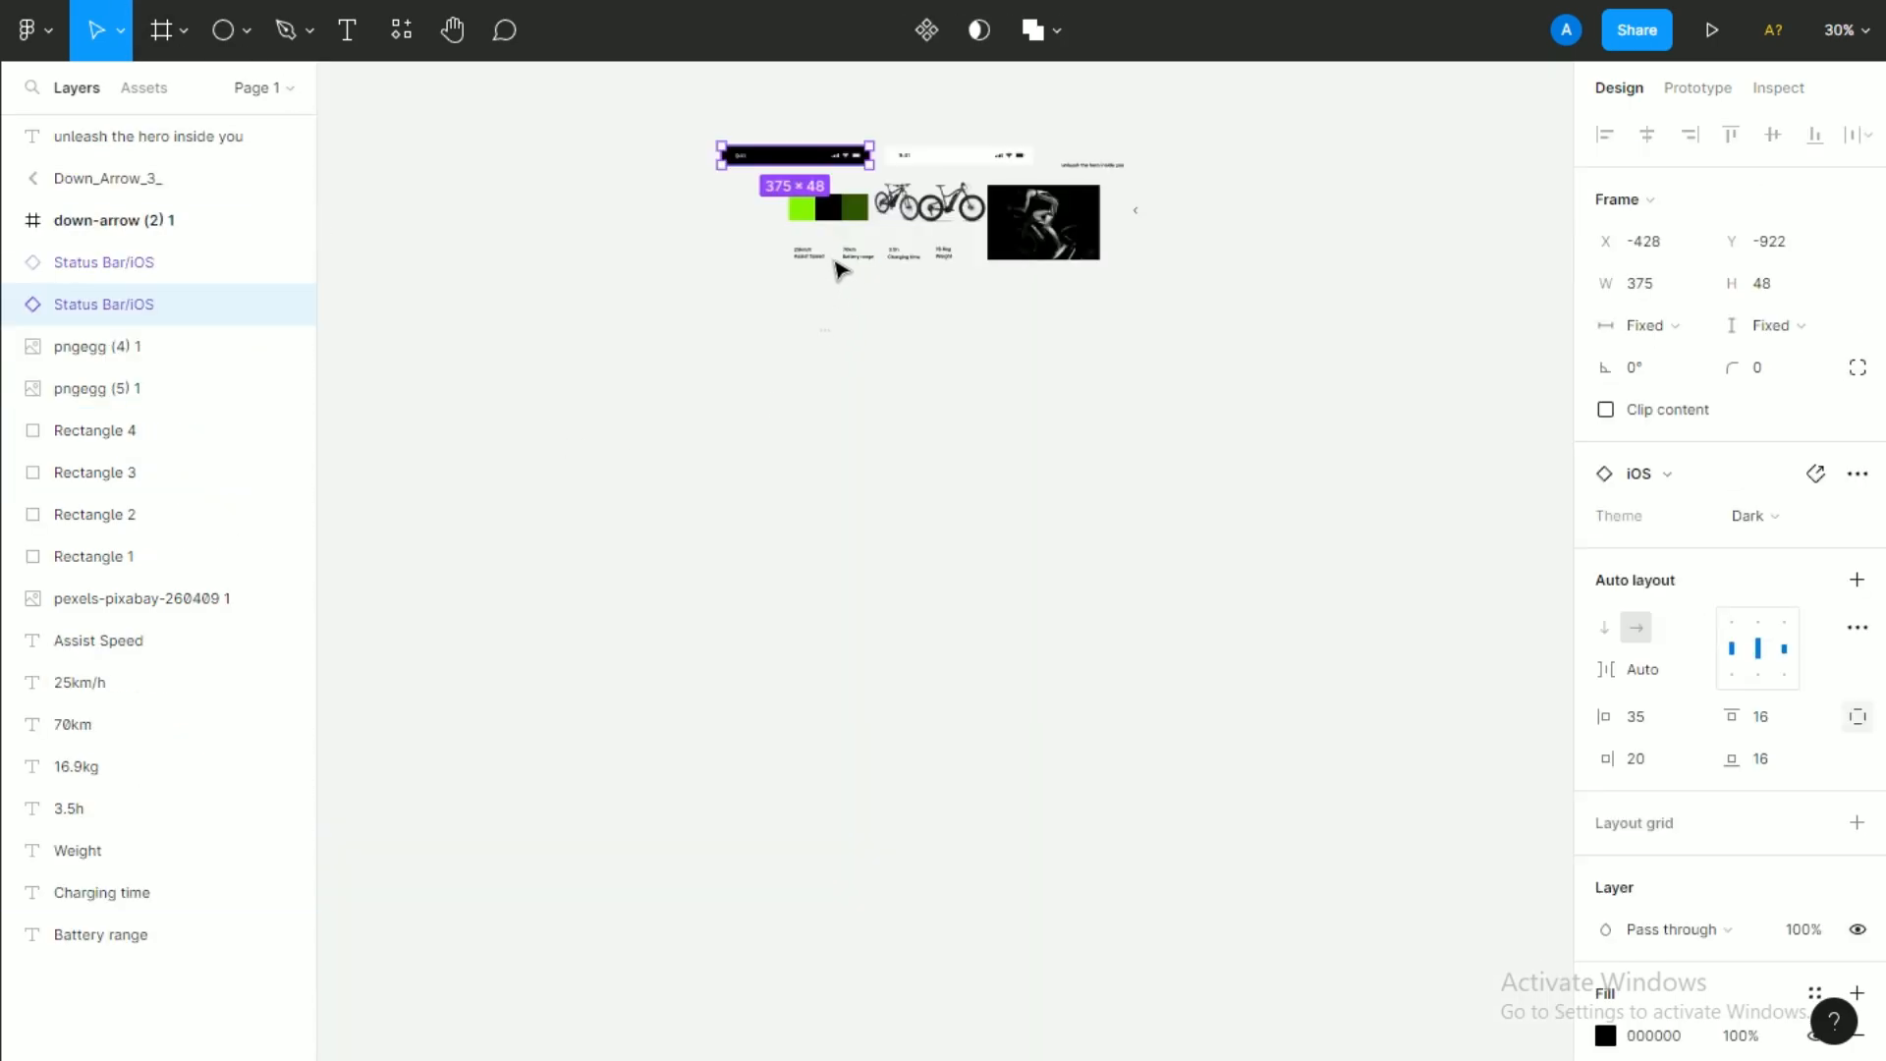
left_click(845, 257)
left_click_drag(749, 236, 963, 290)
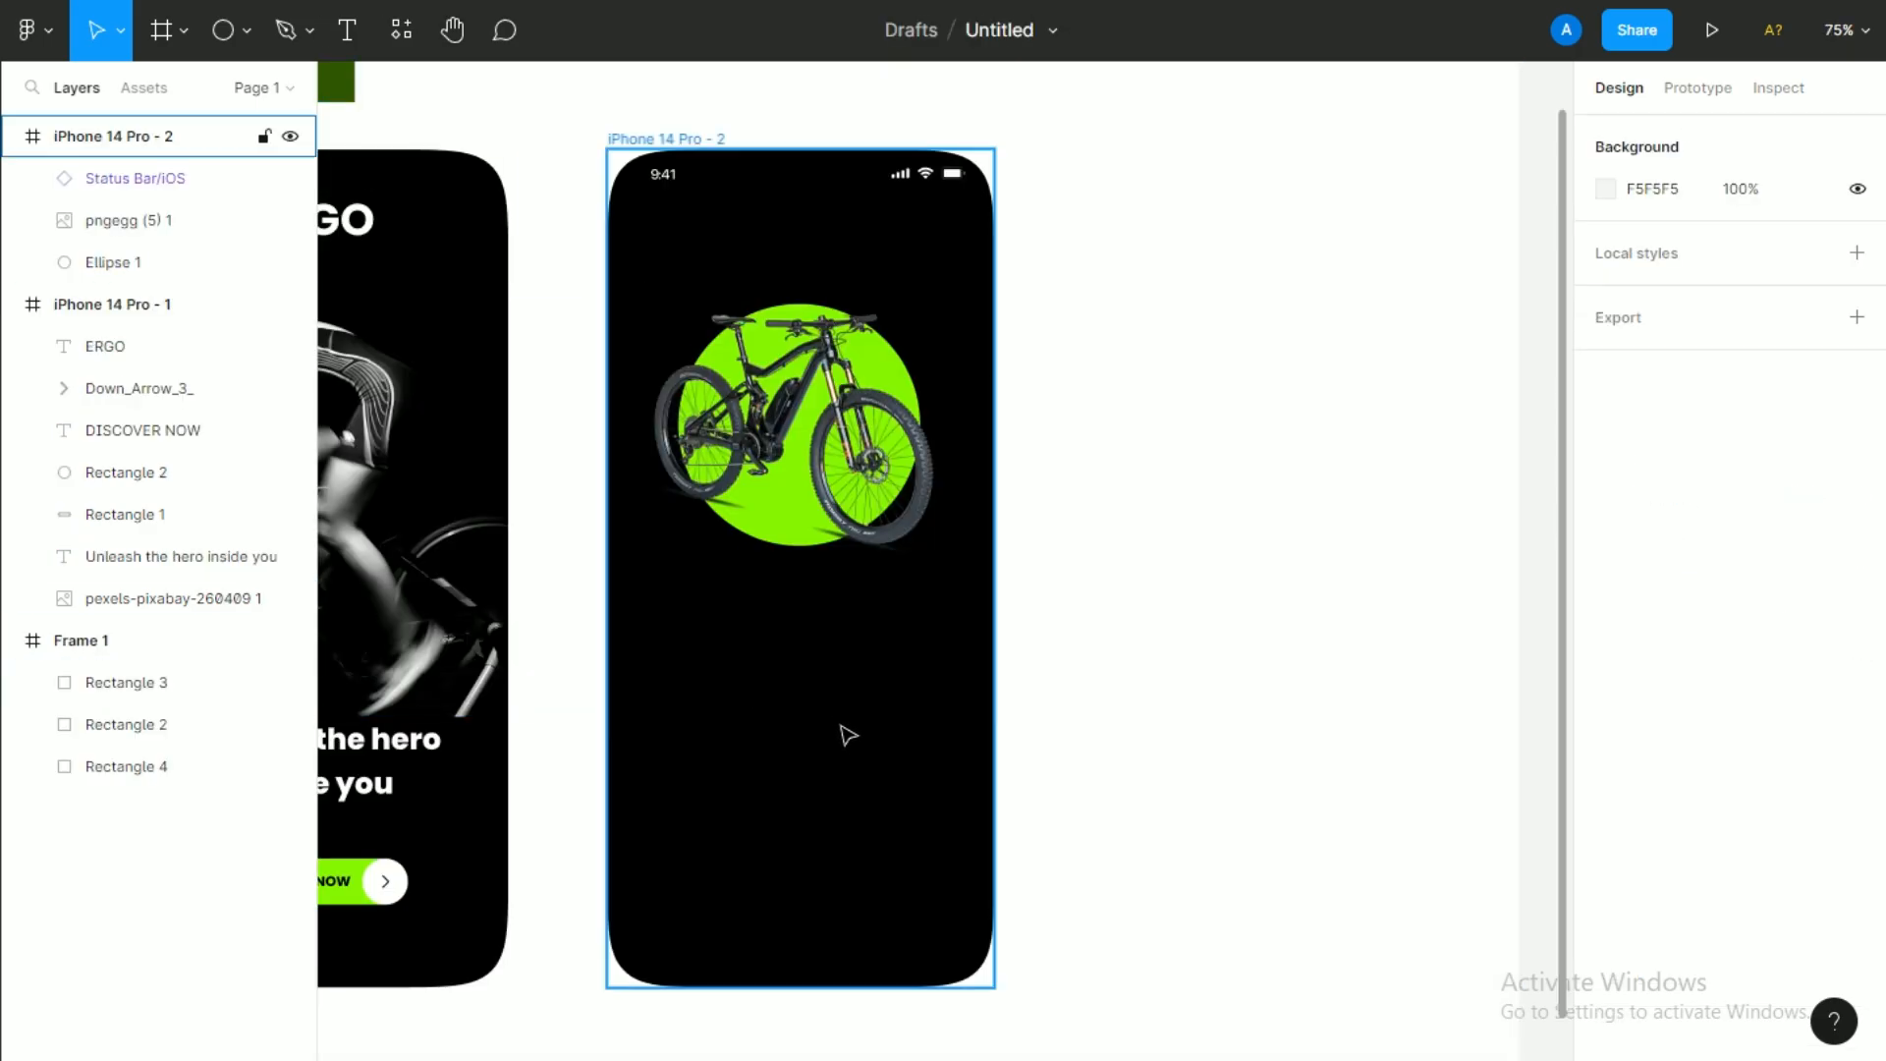
key("ctrl+v")
scroll(845, 737, "down", 3)
left_click_drag(1080, 432, 930, 530)
Set the fill of all the pasted bike specification texts to white FFFFFF.
left_click(1605, 991)
type("FFFFFF")
key("Return")
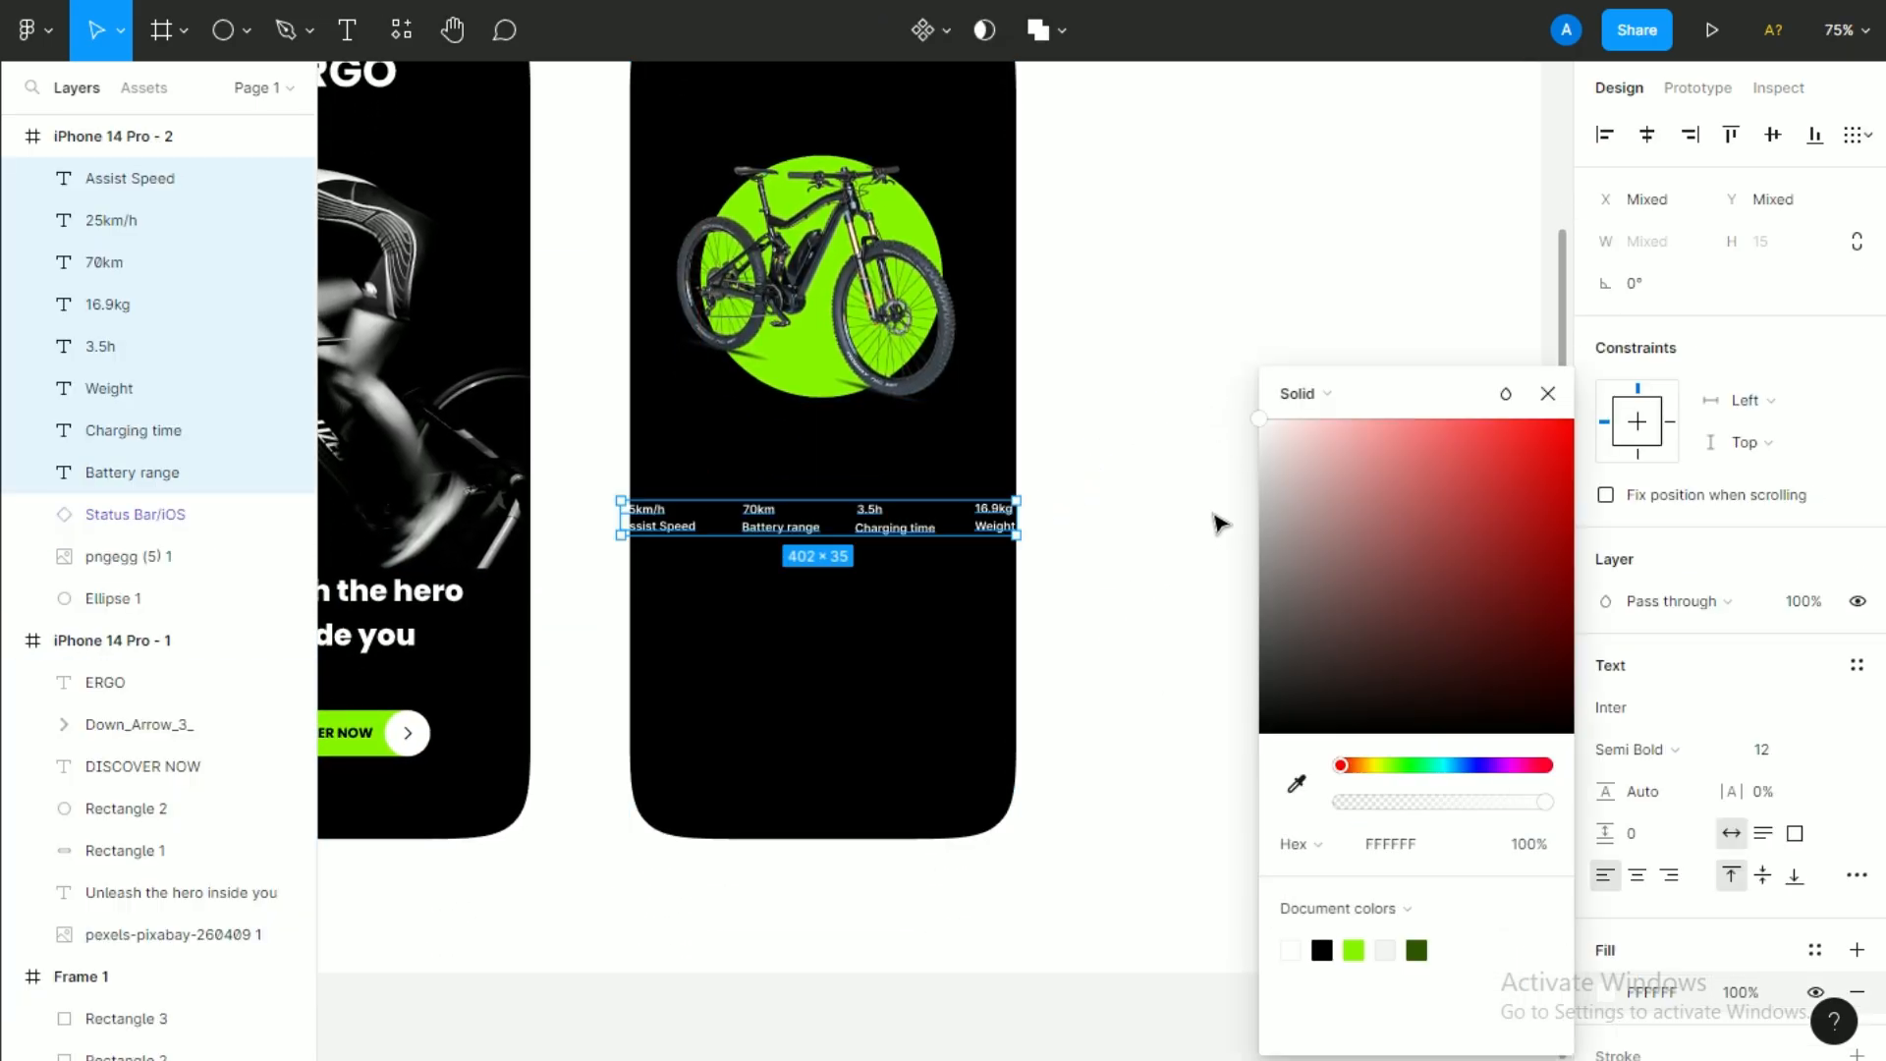
left_click(1178, 462)
Move the 25km/h Assist Speed and 70km Battery range texts up and inward to form the first row of specifications.
scroll(955, 509, "down", 1)
left_click_drag(900, 496, 919, 491)
key("ctrl+z")
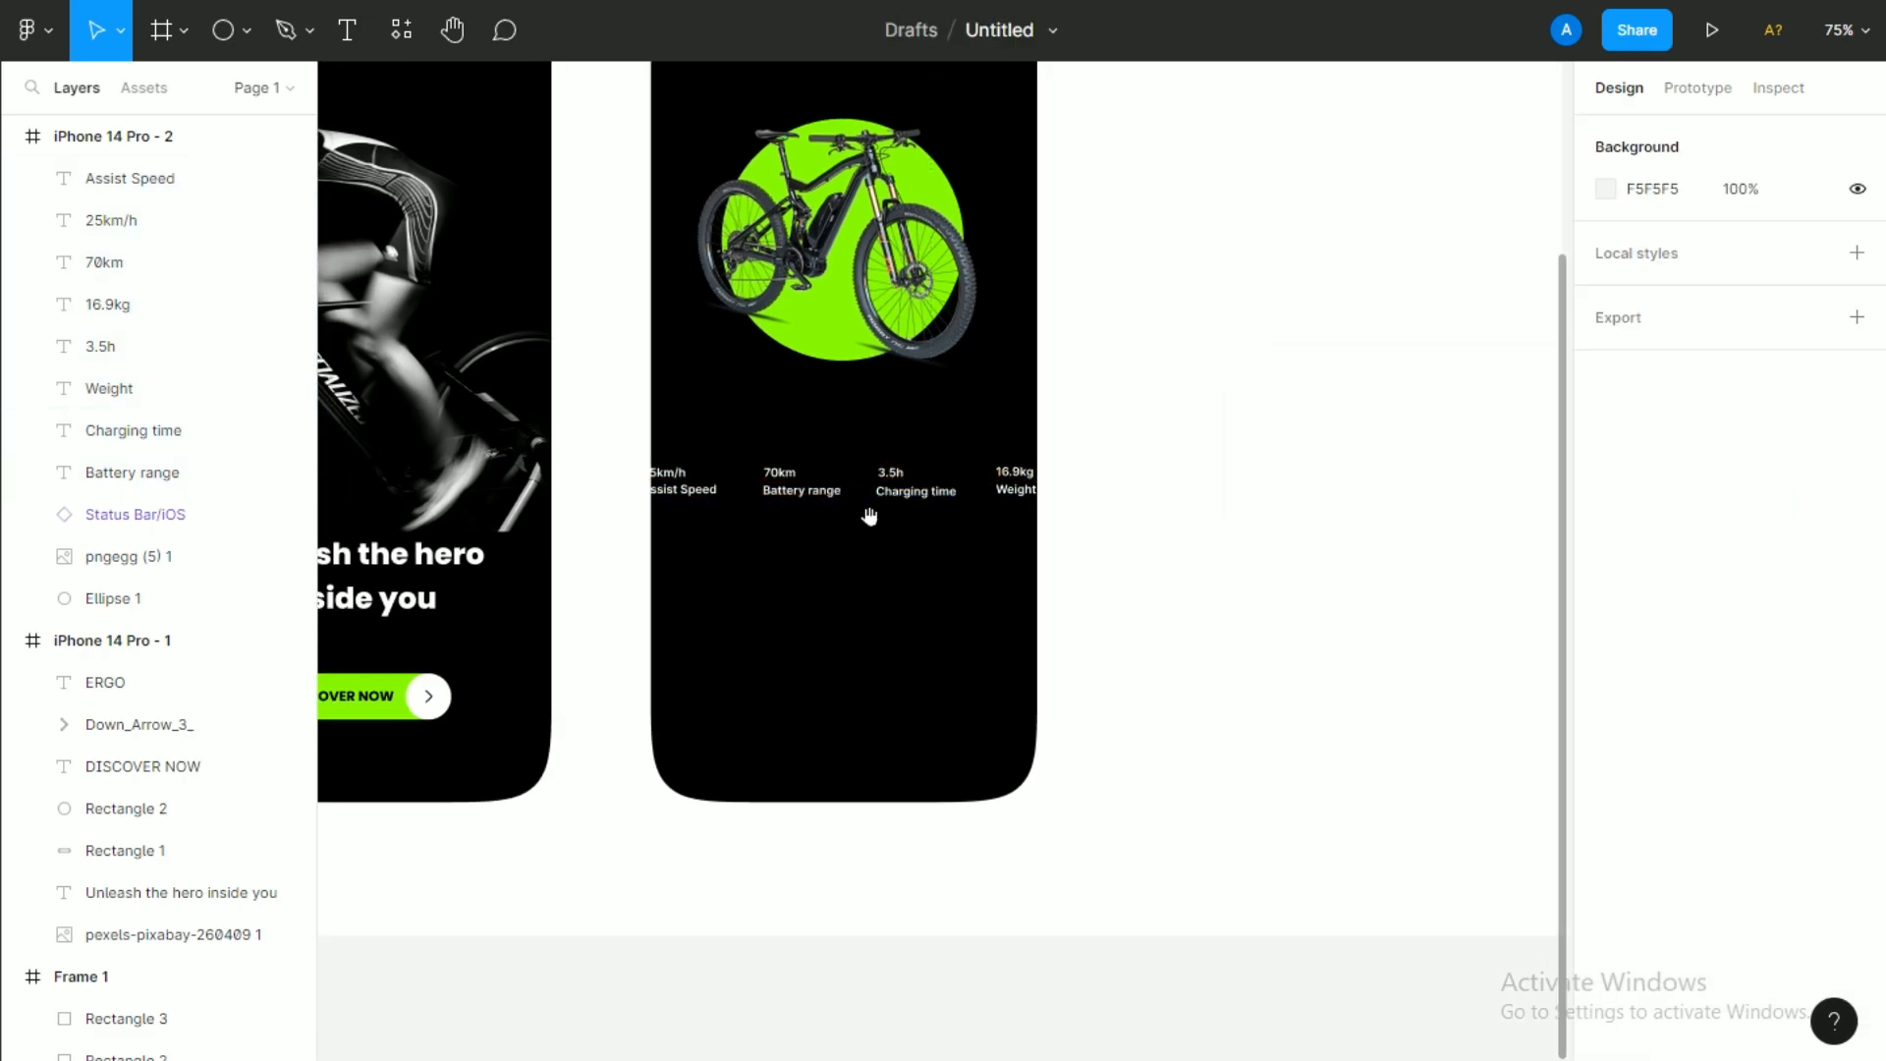
scroll(871, 515, "up", 3)
scroll(861, 471, "up", 3)
left_click(712, 452)
left_click(666, 415, "shift")
left_click(430, 414, "shift")
left_click(543, 456, "shift")
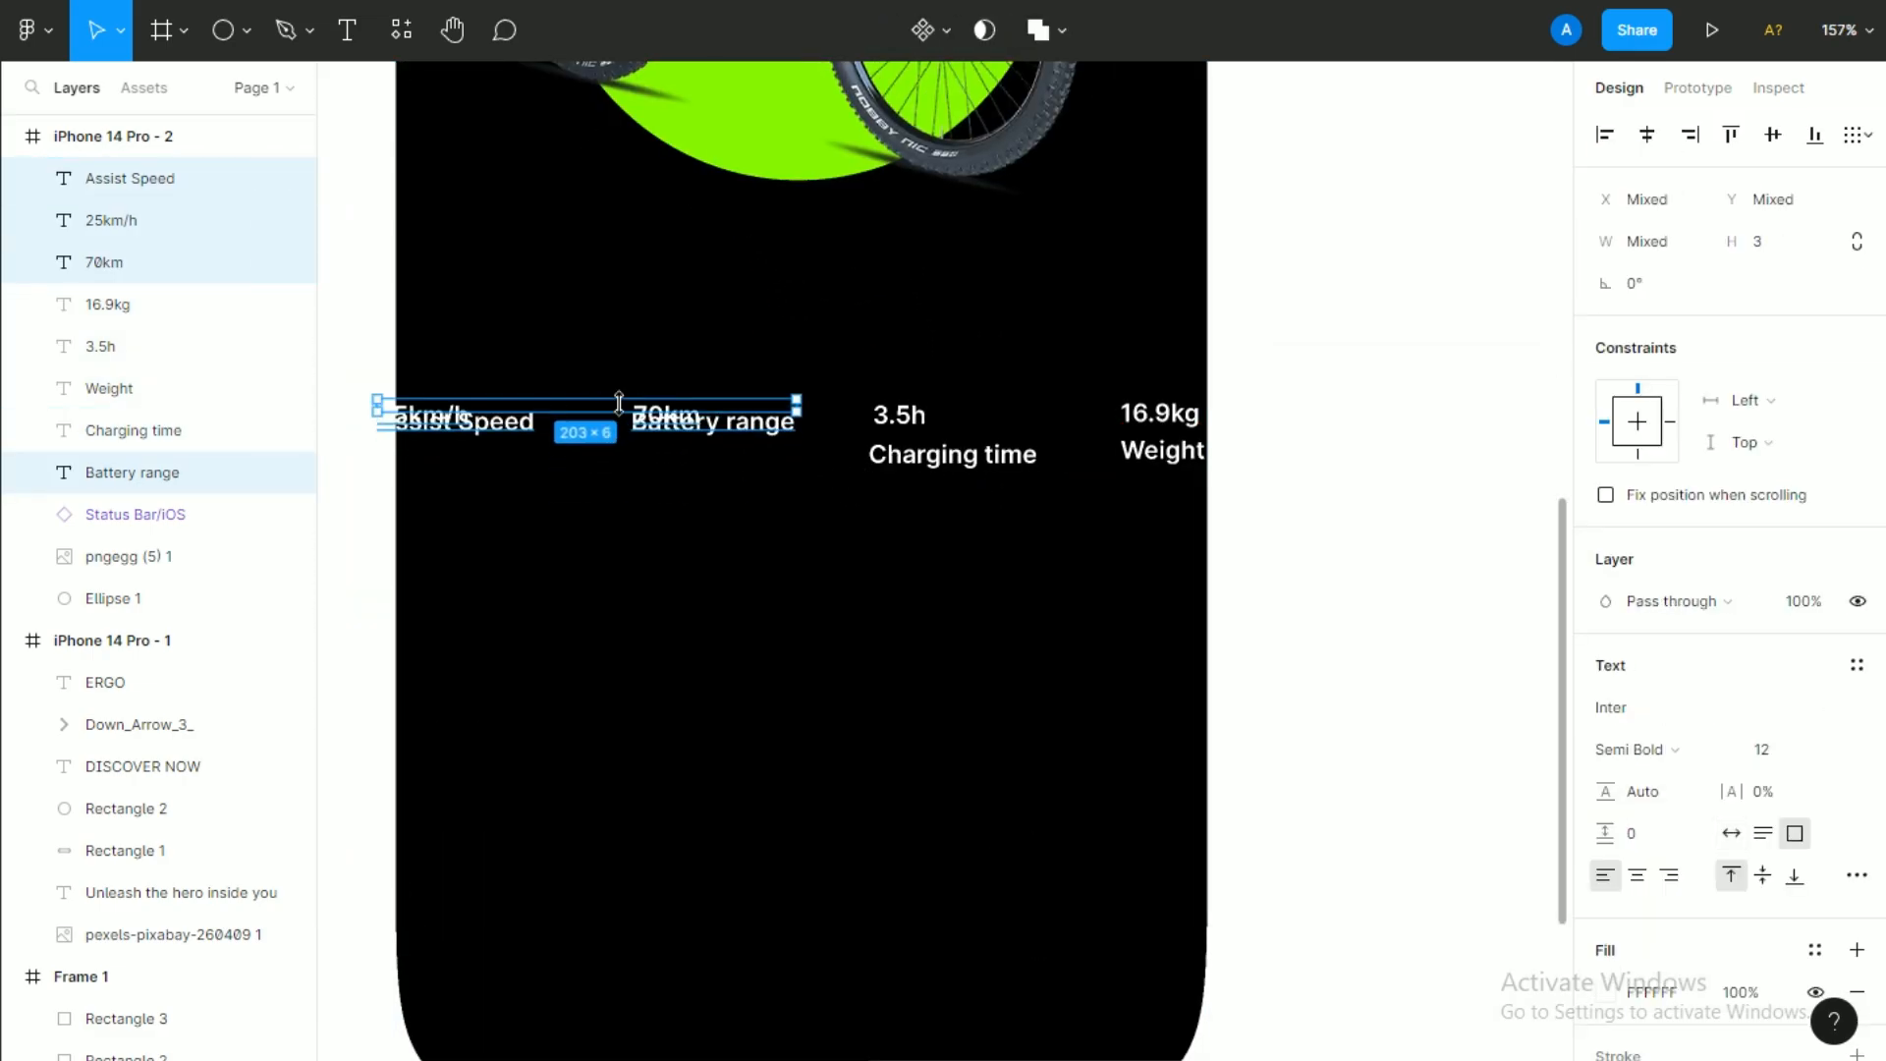
left_click_drag(541, 452, 707, 390)
Move the 3.5h Charging time and 16.9kg Weight texts beneath the first row to form a two-by-two grid.
left_click(899, 415)
left_click(953, 453, "shift")
left_click(1159, 412, "shift")
left_click(1162, 450, "shift")
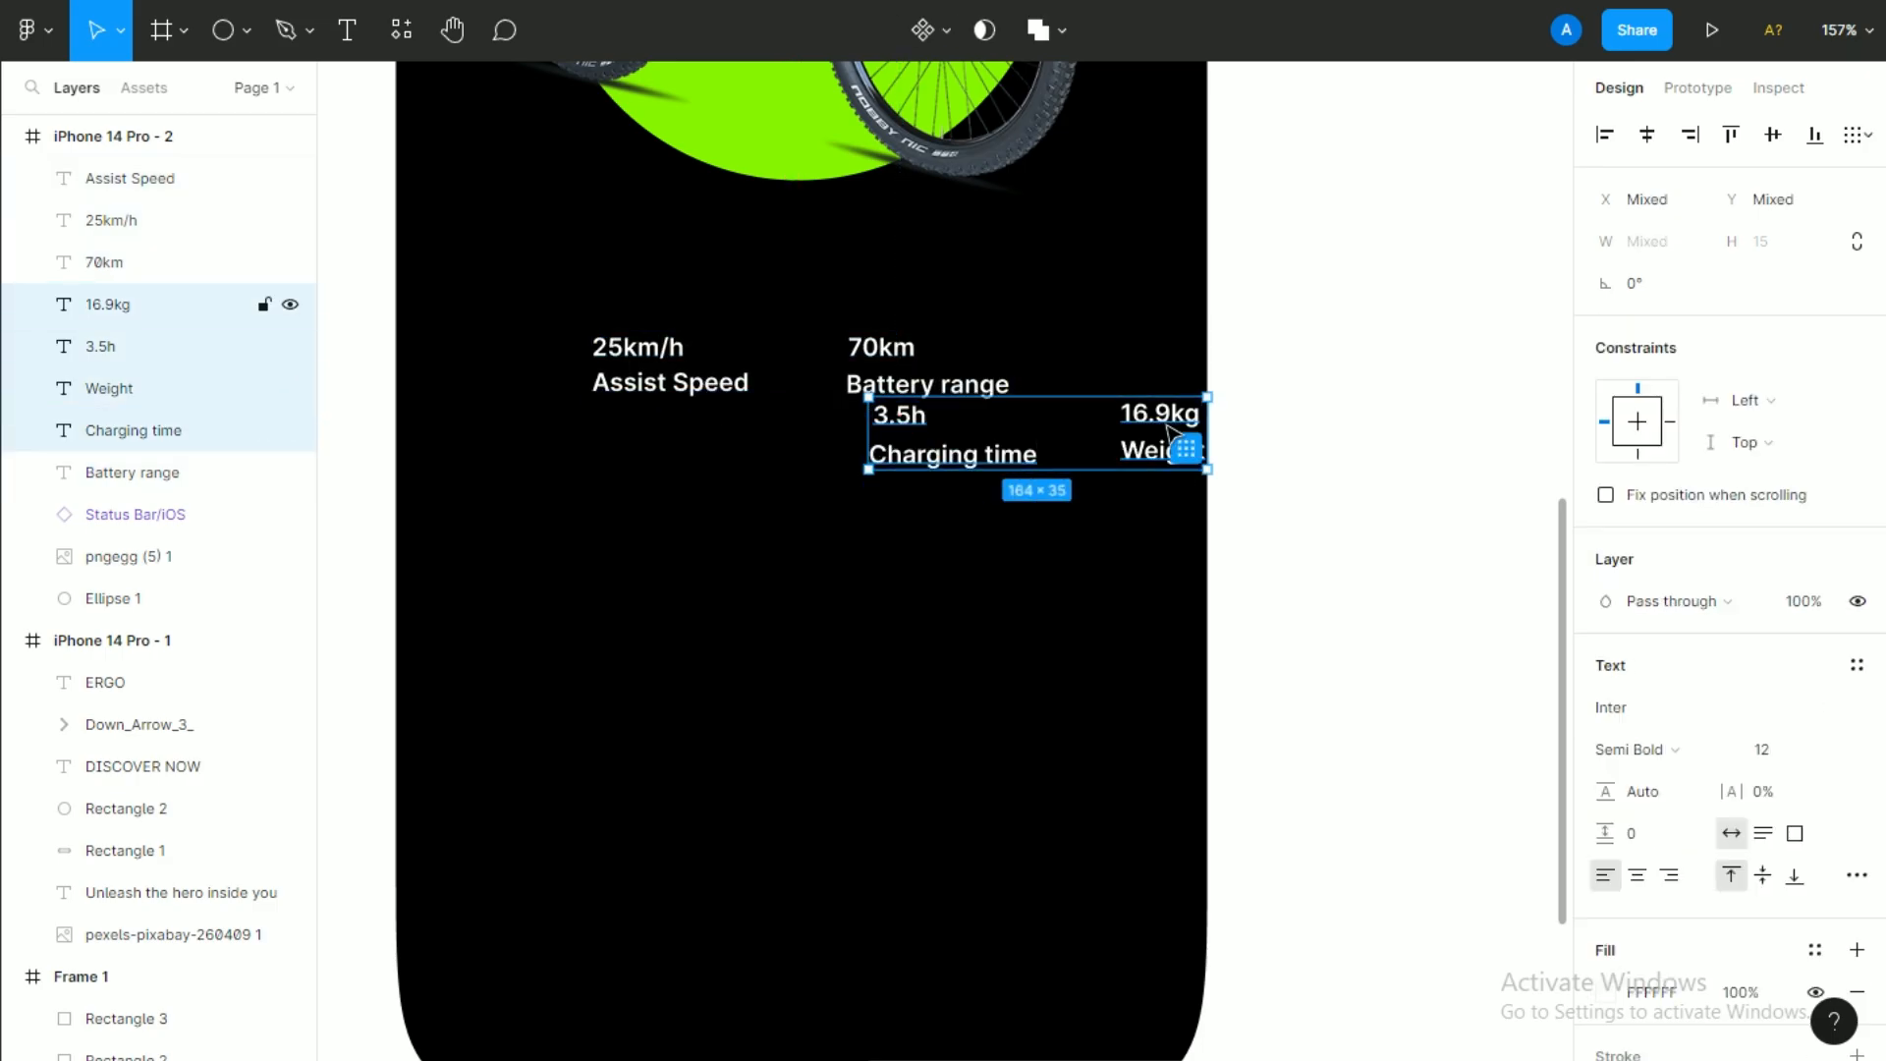
left_click_drag(1176, 420, 913, 462)
left_click(1238, 521)
Select all eight specification texts and shift the grid down and toward the left side of the second phone.
scroll(1133, 553, "down", 3)
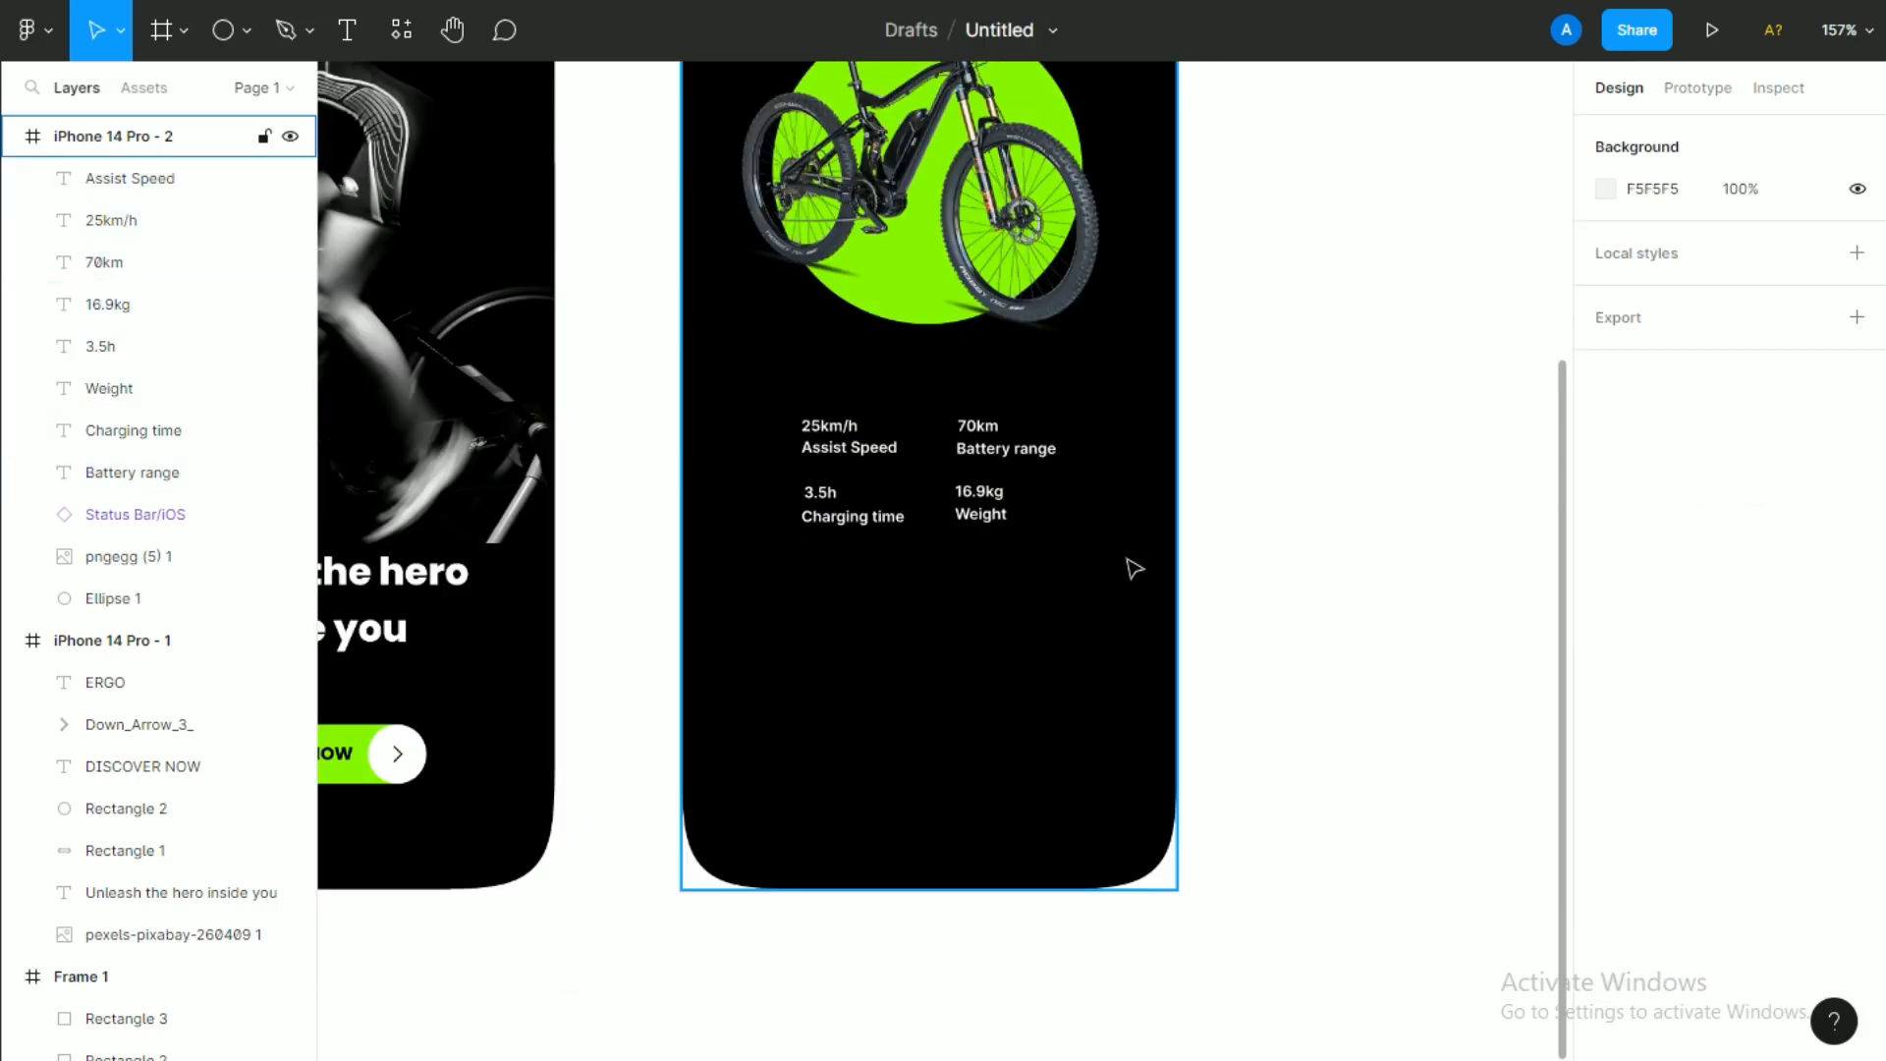
left_click_drag(1075, 518, 969, 547)
left_click(872, 546)
left_click(871, 525, "shift")
left_click(731, 547, "shift")
left_click(712, 524, "shift")
left_click(742, 478, "shift")
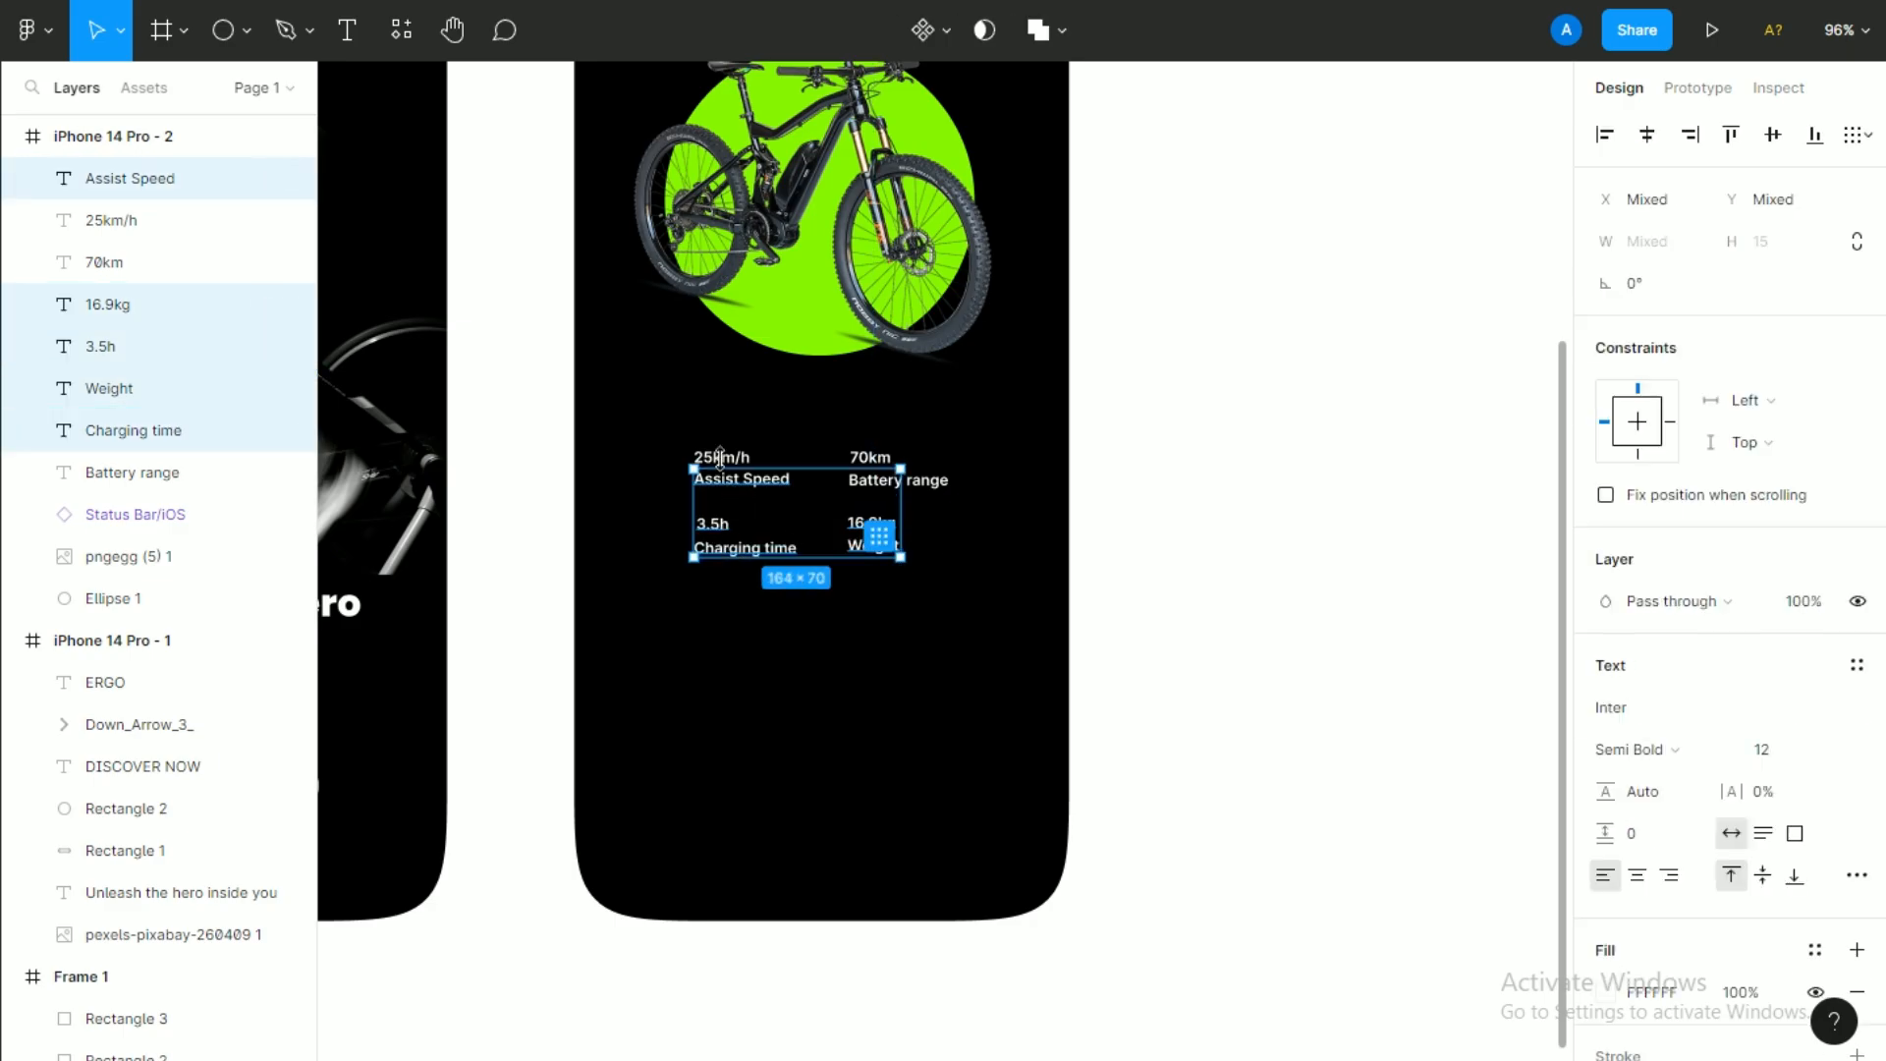
left_click(721, 456, "shift")
left_click(869, 456, "shift")
left_click(897, 479, "shift")
left_click_drag(882, 504, 847, 542)
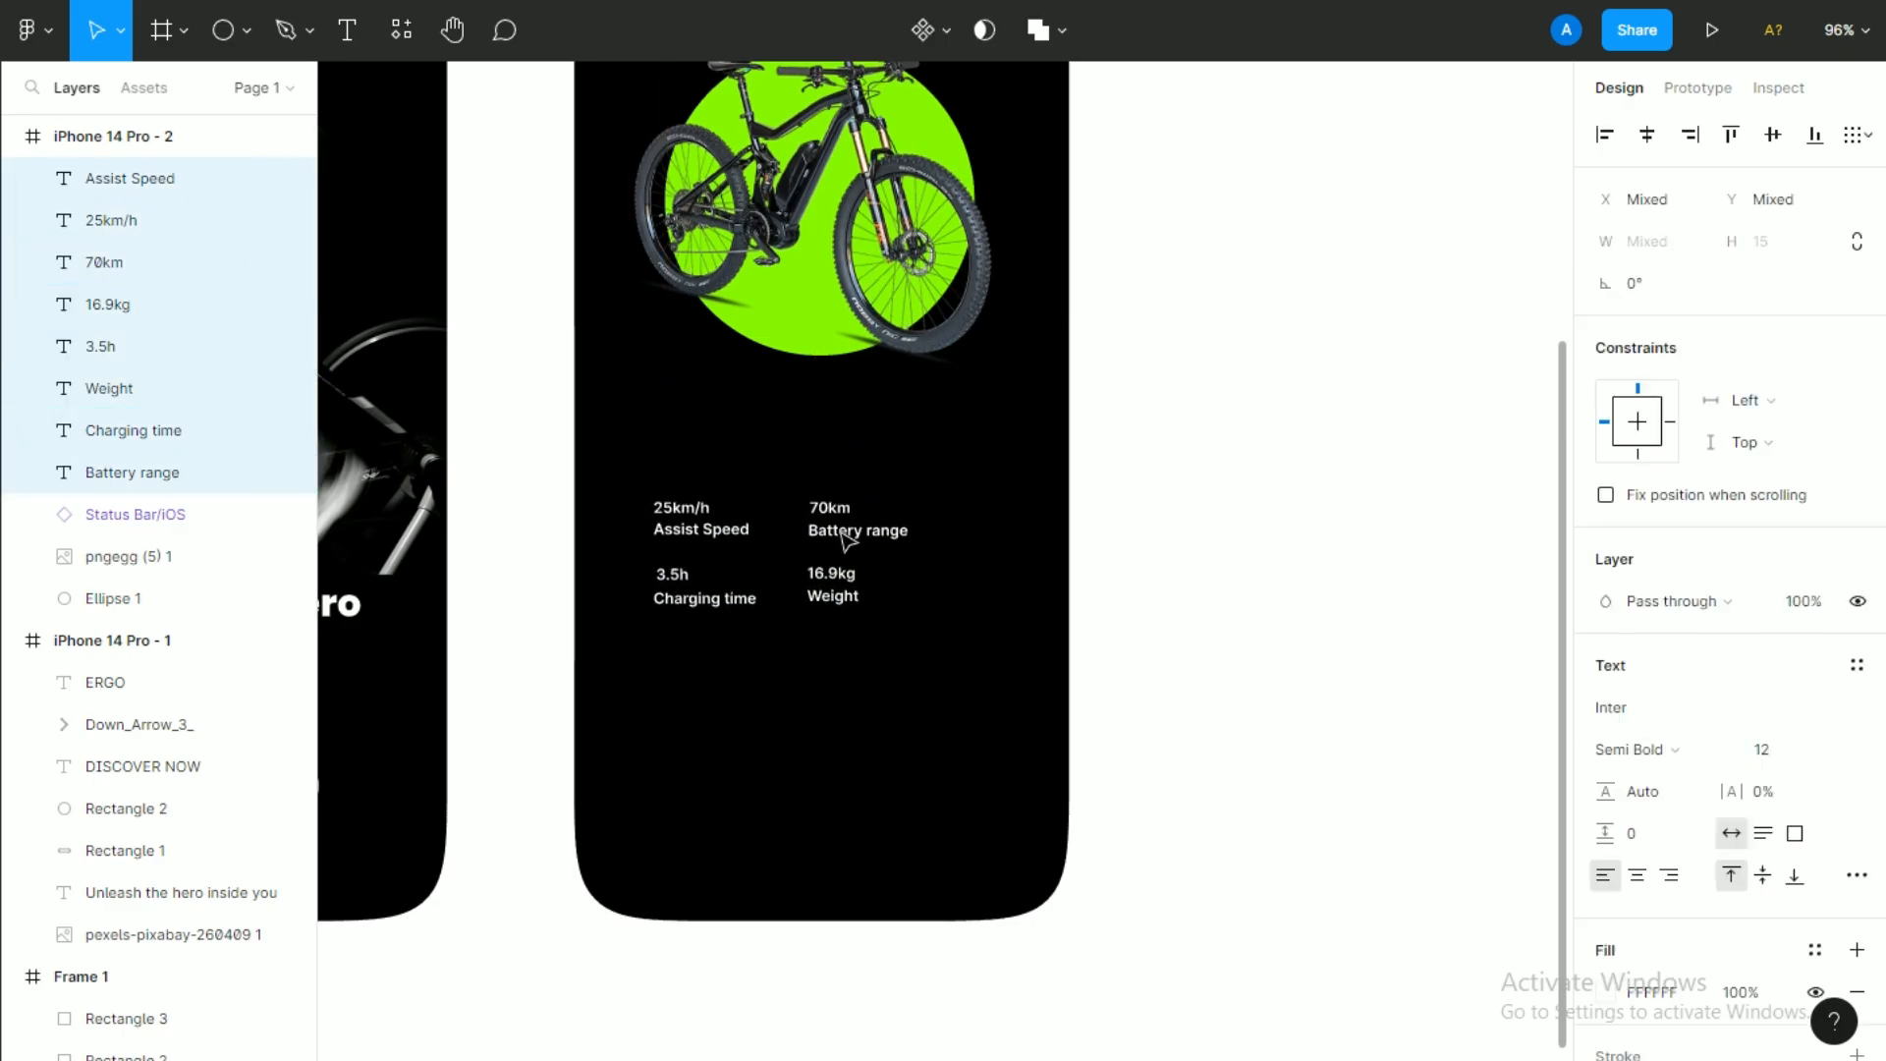
left_click_drag(922, 665, 872, 623)
left_click(1106, 632)
left_click_drag(1107, 632, 1019, 642)
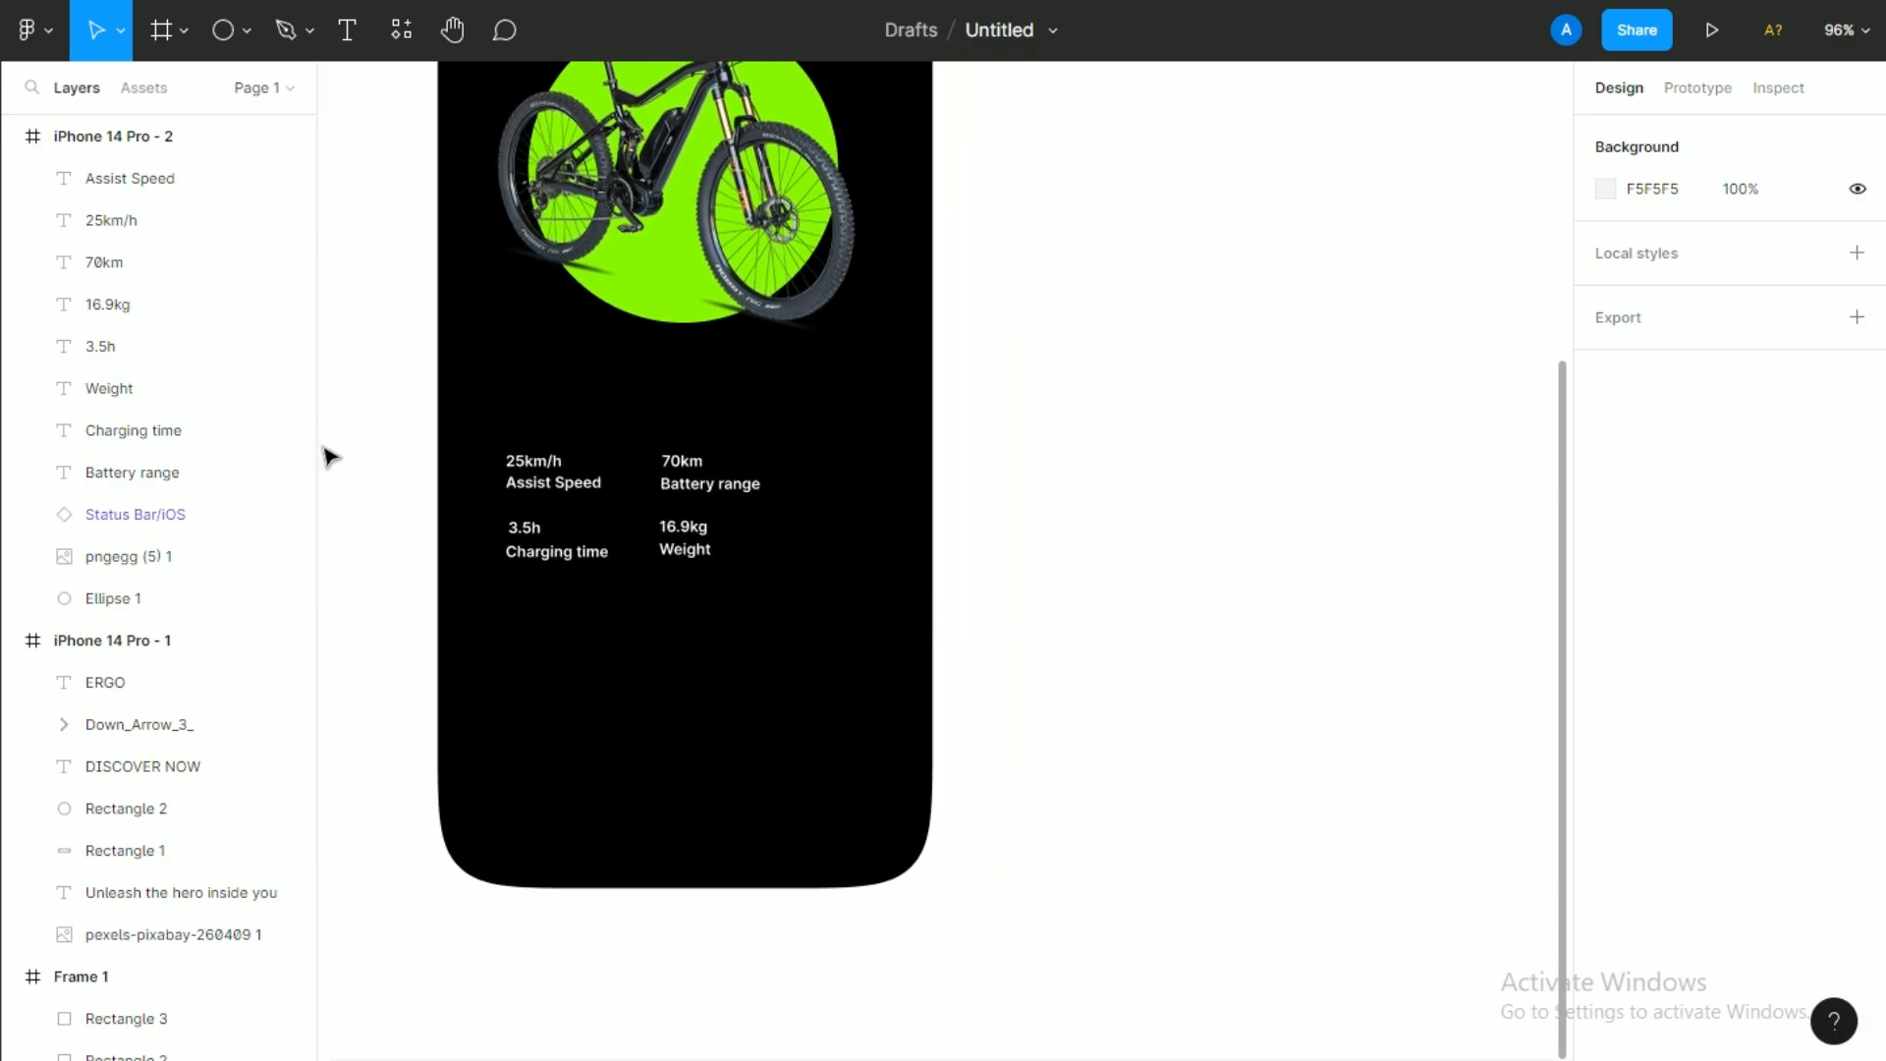
scroll(842, 412, "left", 5)
left_click(393, 798)
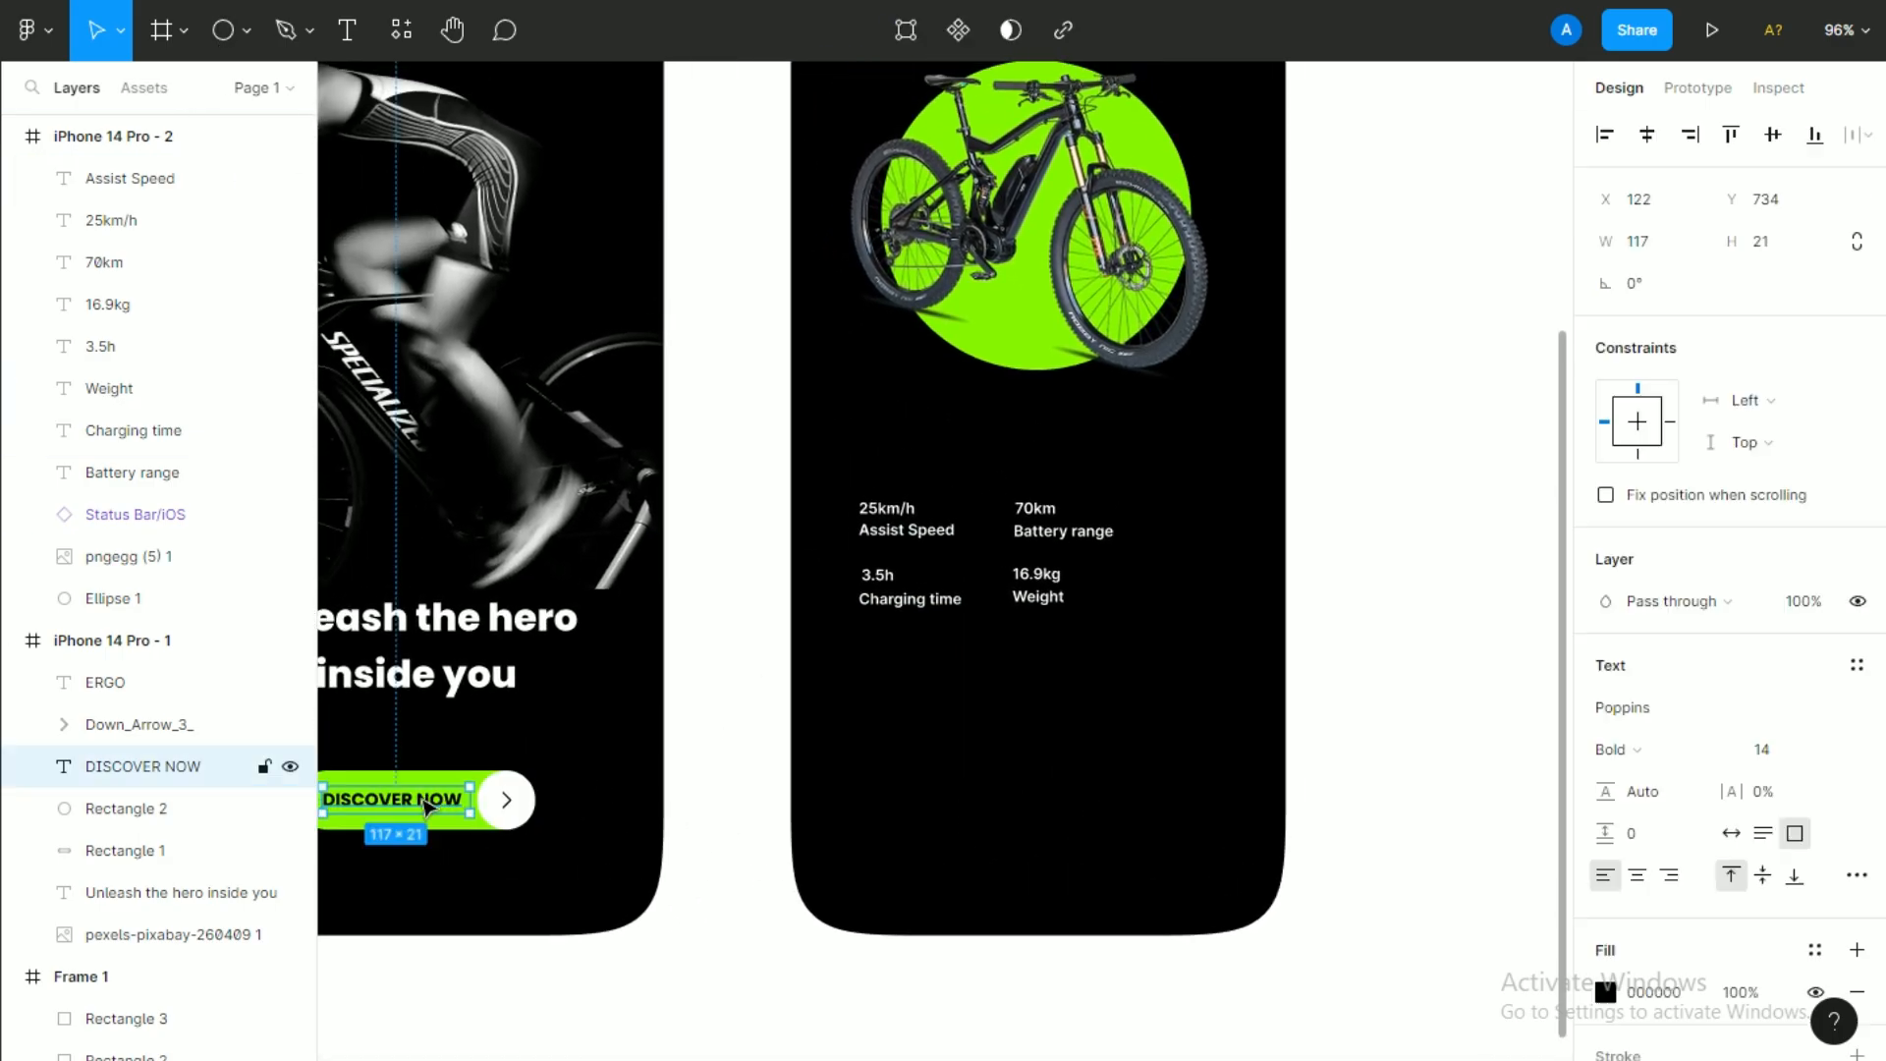
left_click(524, 820, "shift")
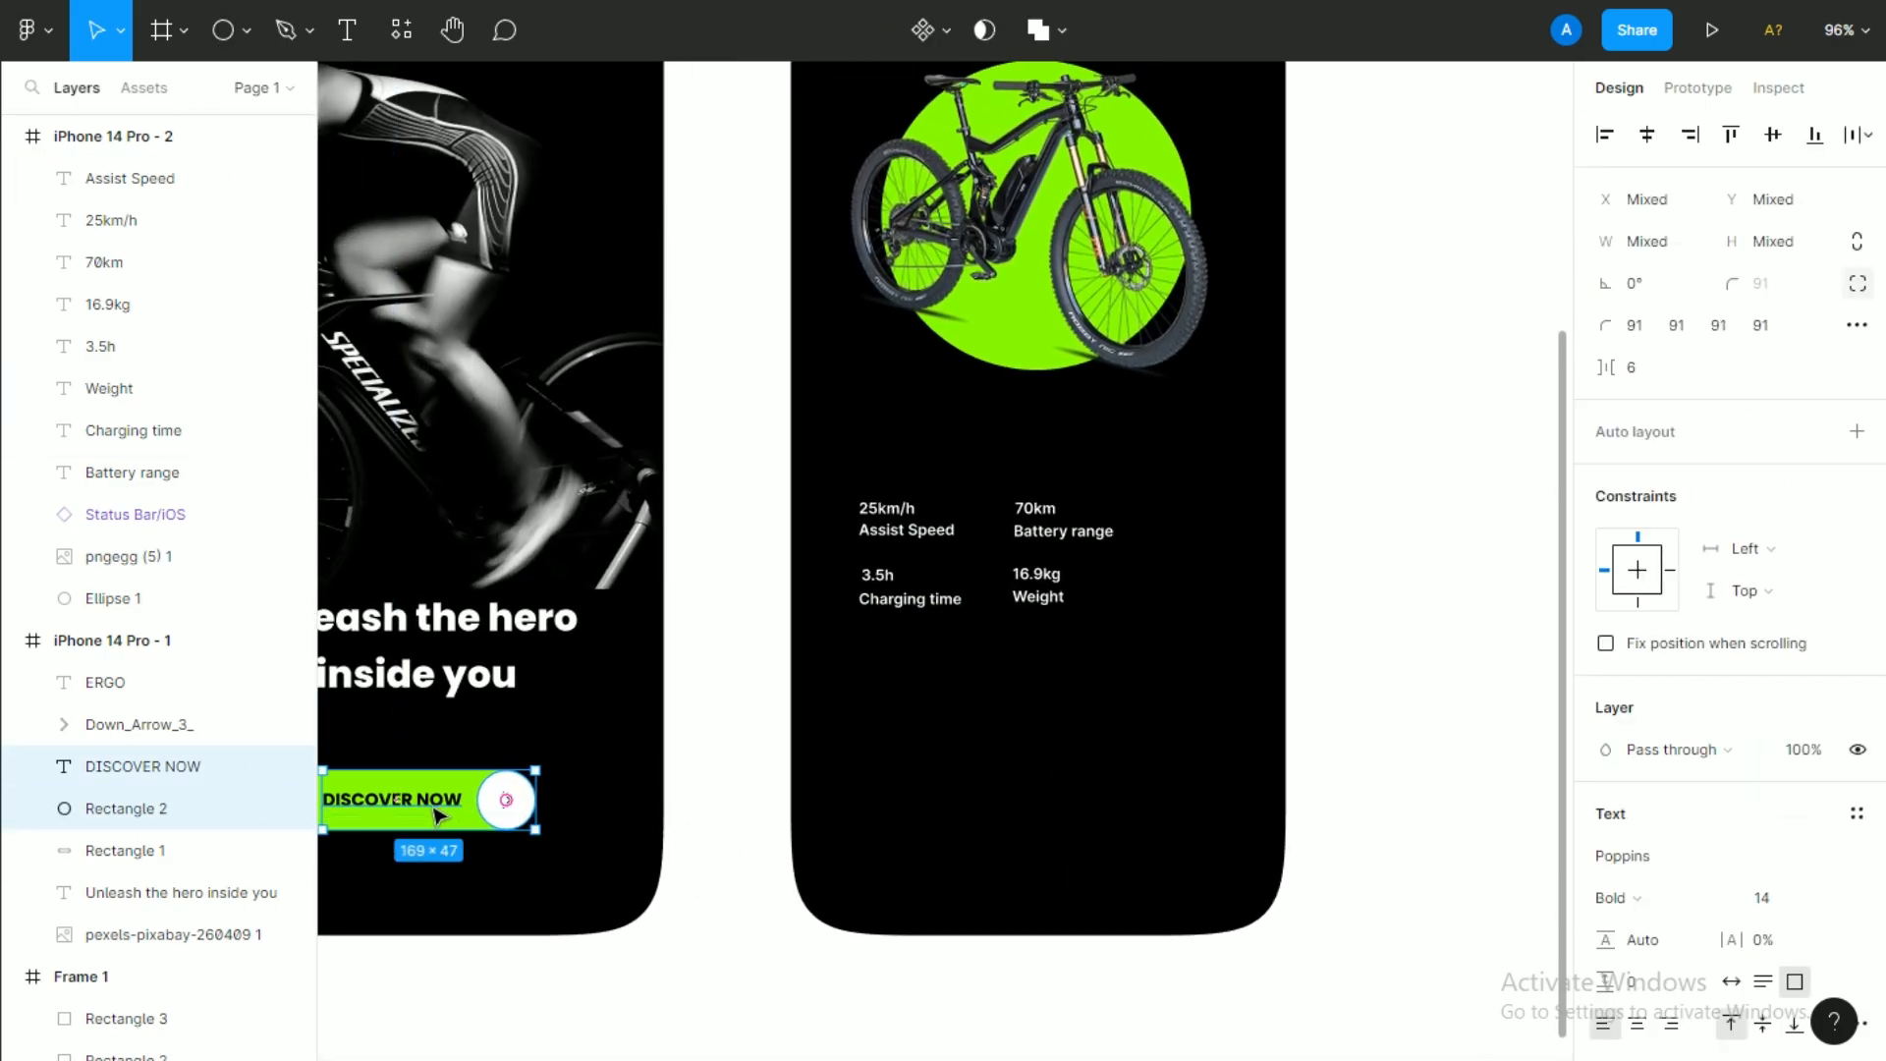
left_click_drag(435, 815, 977, 681)
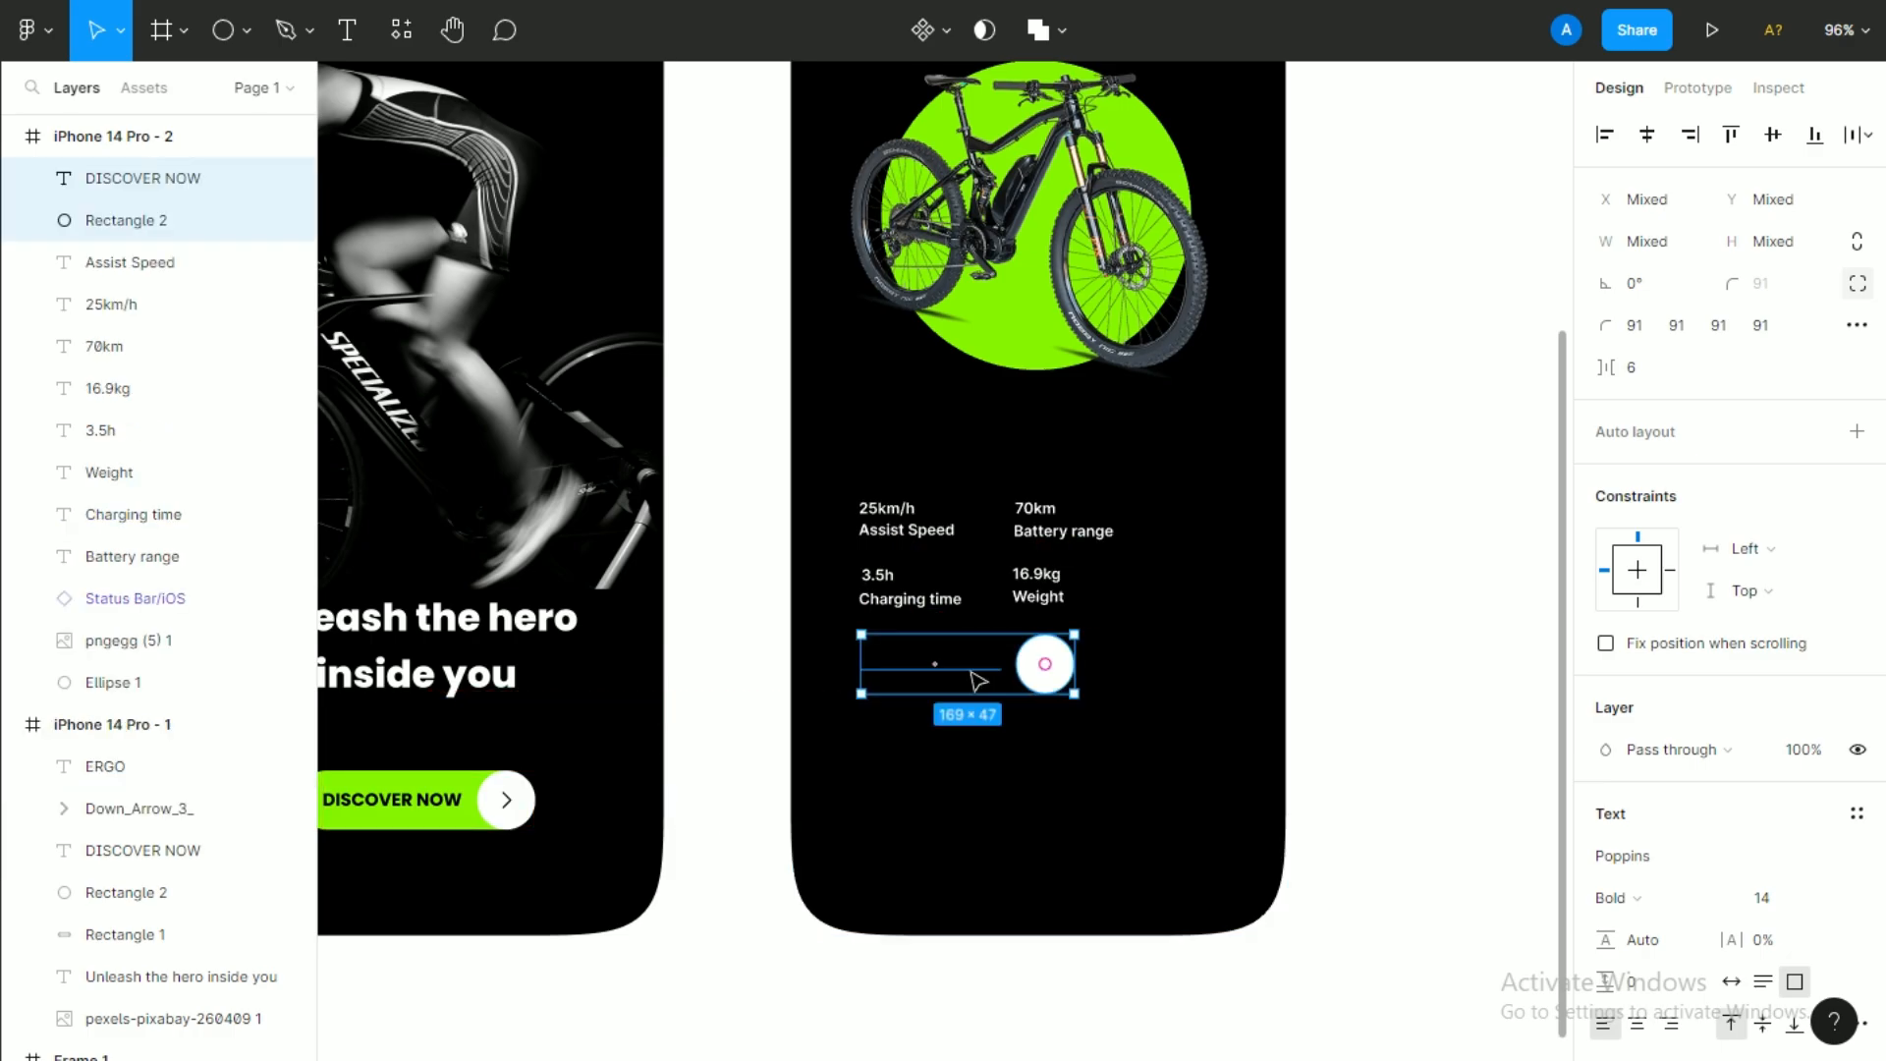
scroll(1003, 682, "left", 2)
scroll(1004, 681, "down", 1)
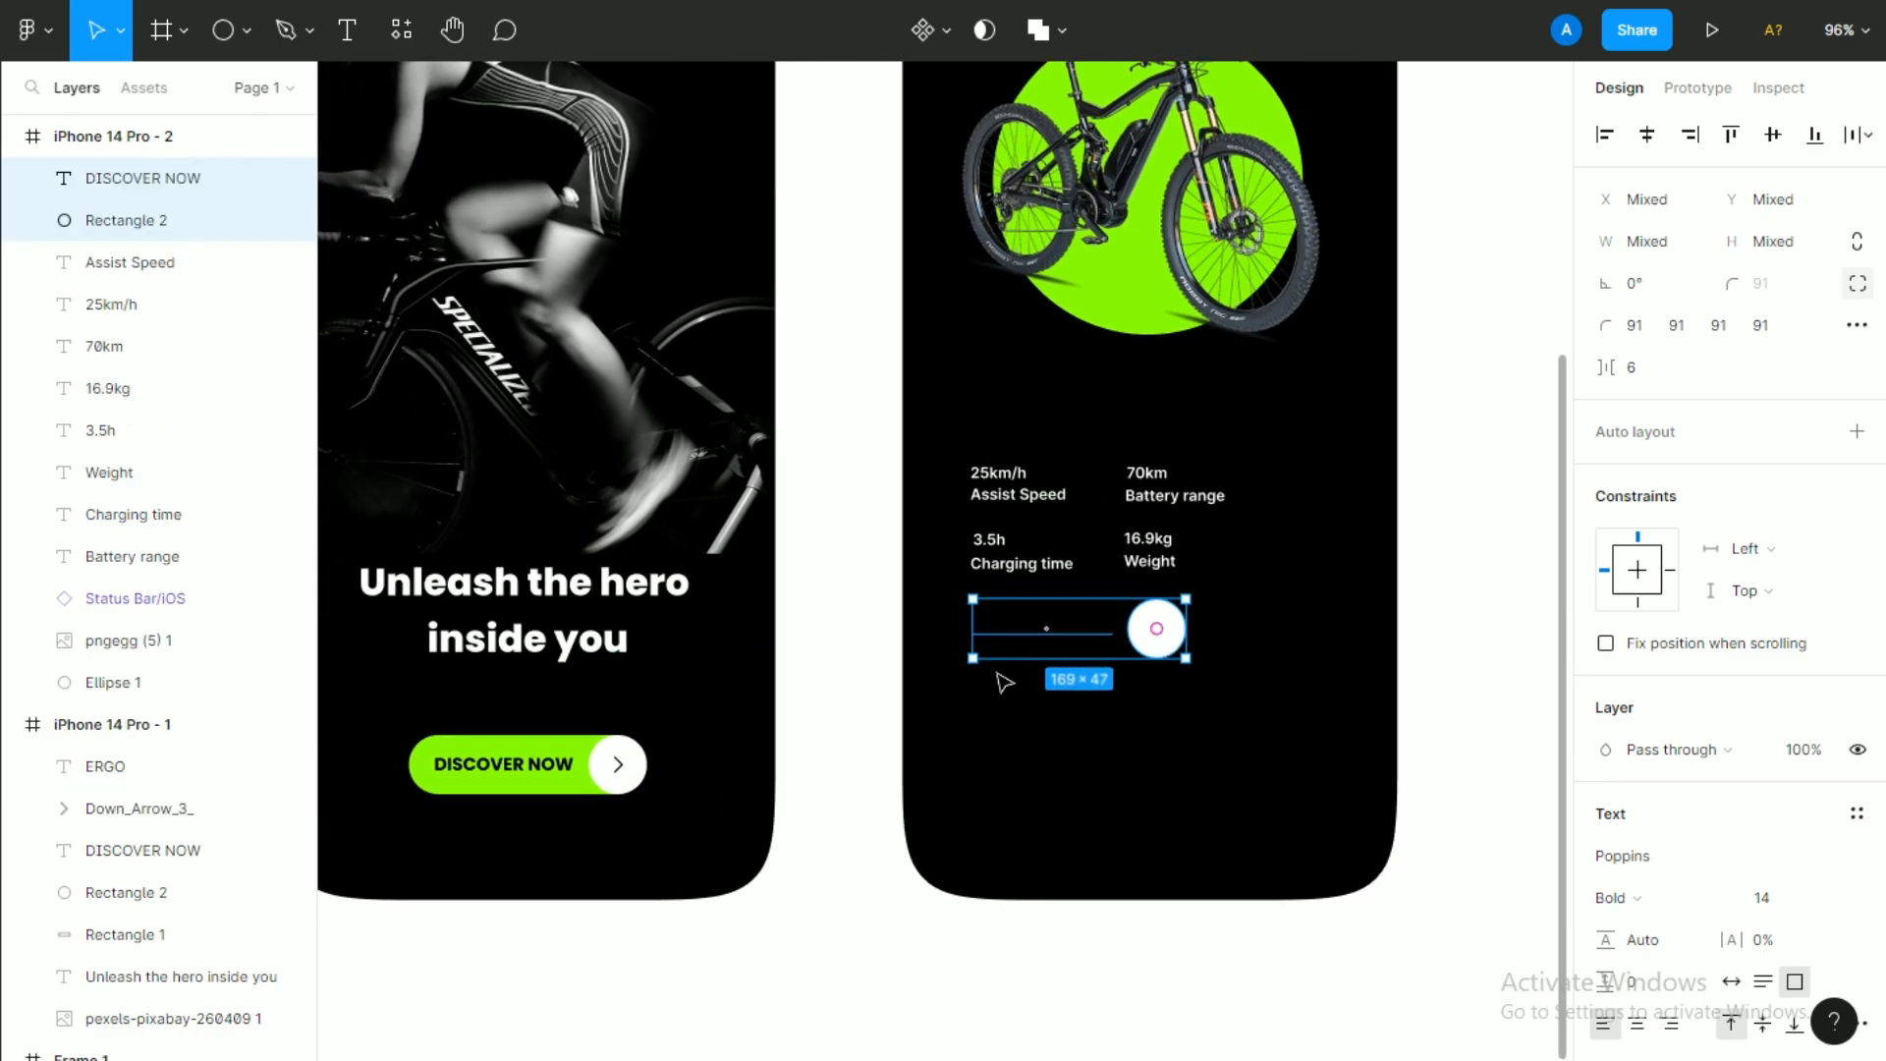
key("ctrl+z")
Duplicate the complete DISCOVER NOW button with its circle and arrow from the first phone to below the second phone's specifications.
left_click(540, 766)
left_click(558, 786, "shift")
left_click(618, 765, "shift")
left_click(598, 776, "shift")
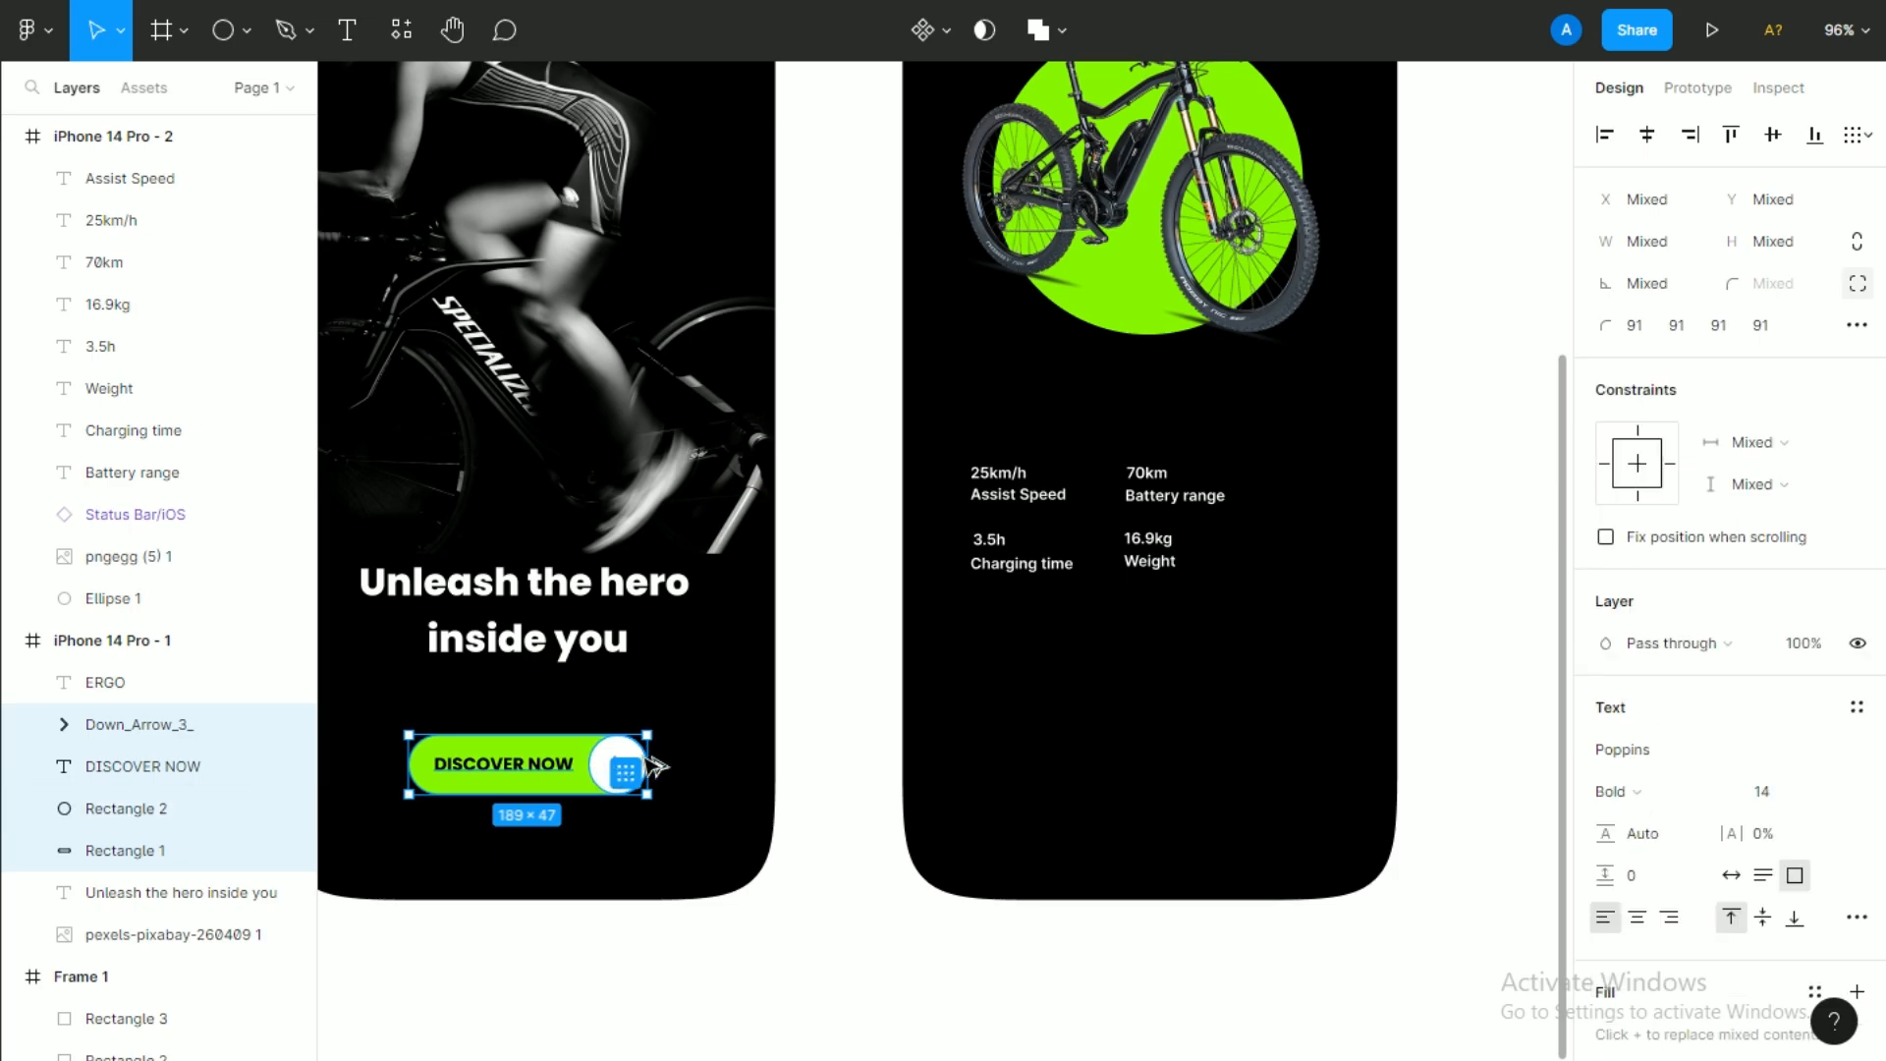
left_click_drag(601, 770, 1163, 648)
left_click_drag(1108, 644, 857, 696)
left_click(1191, 692)
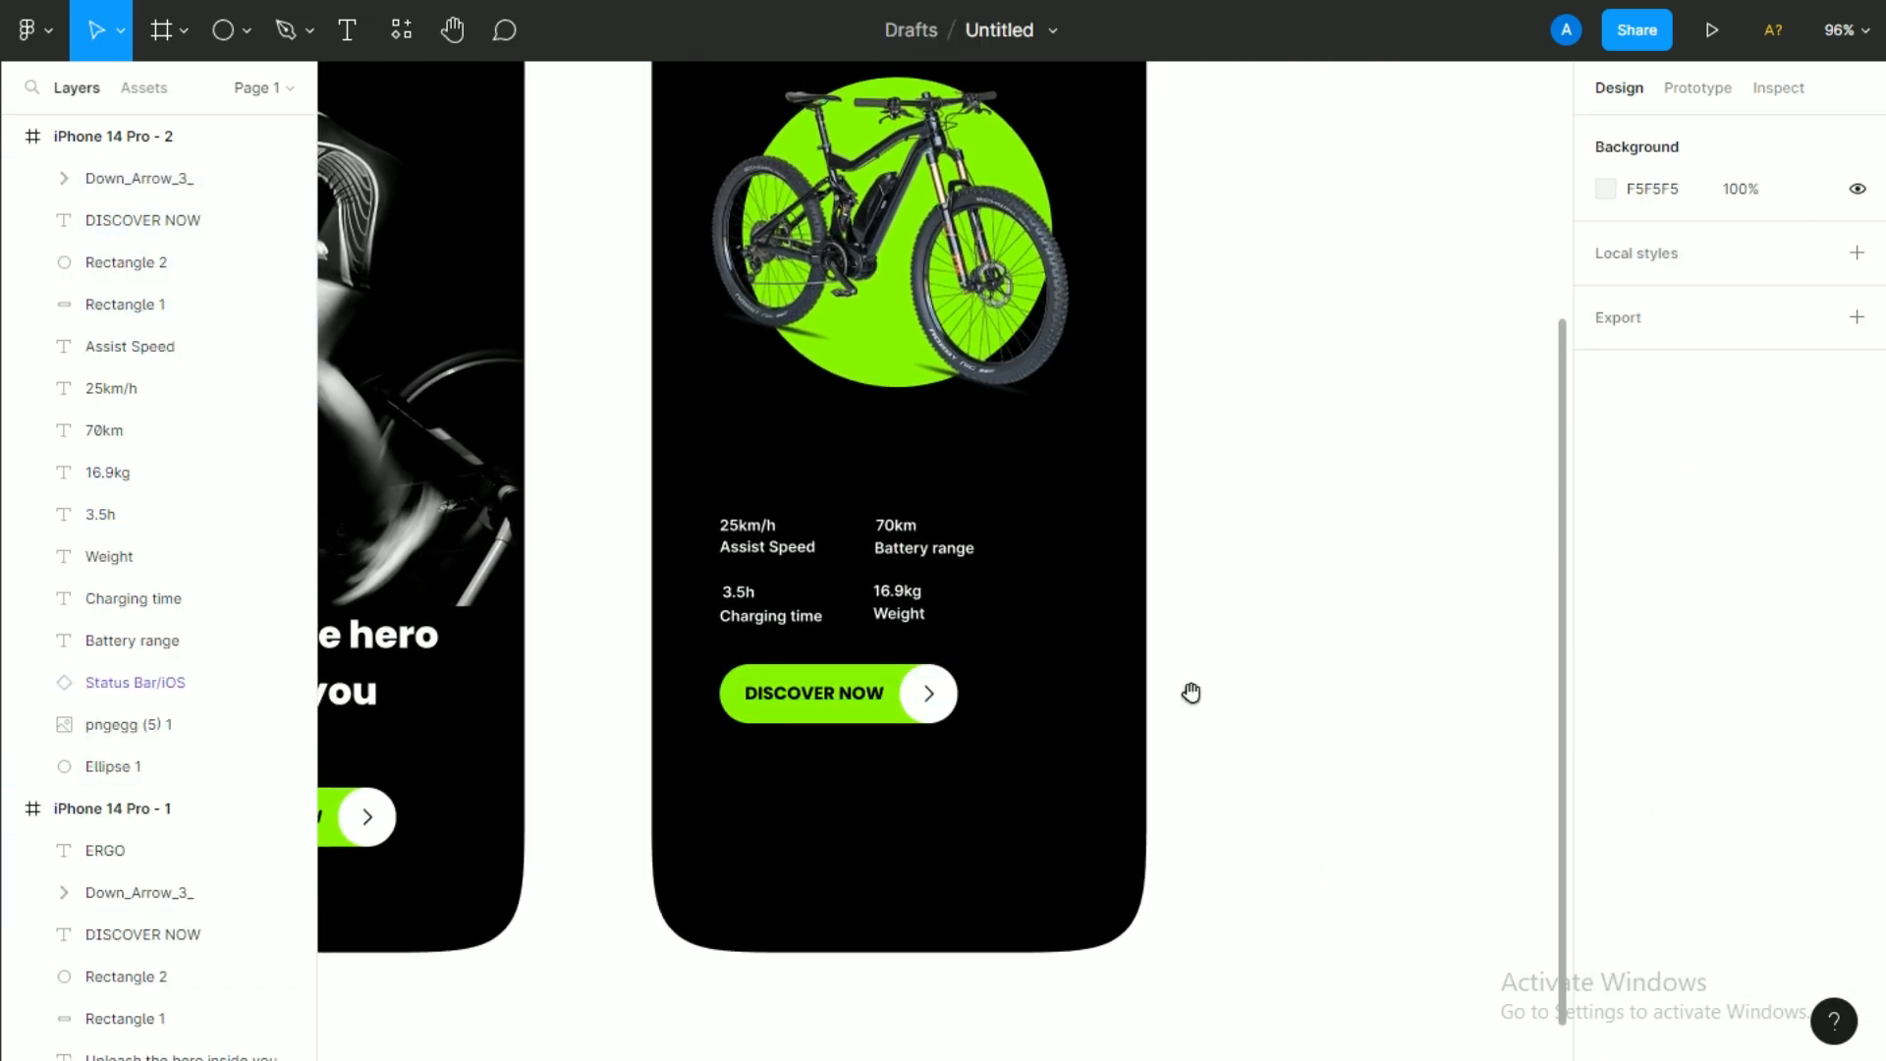
Delete the arrow from the copied button and change its label to $1478.99.
scroll(863, 757, "up", 5)
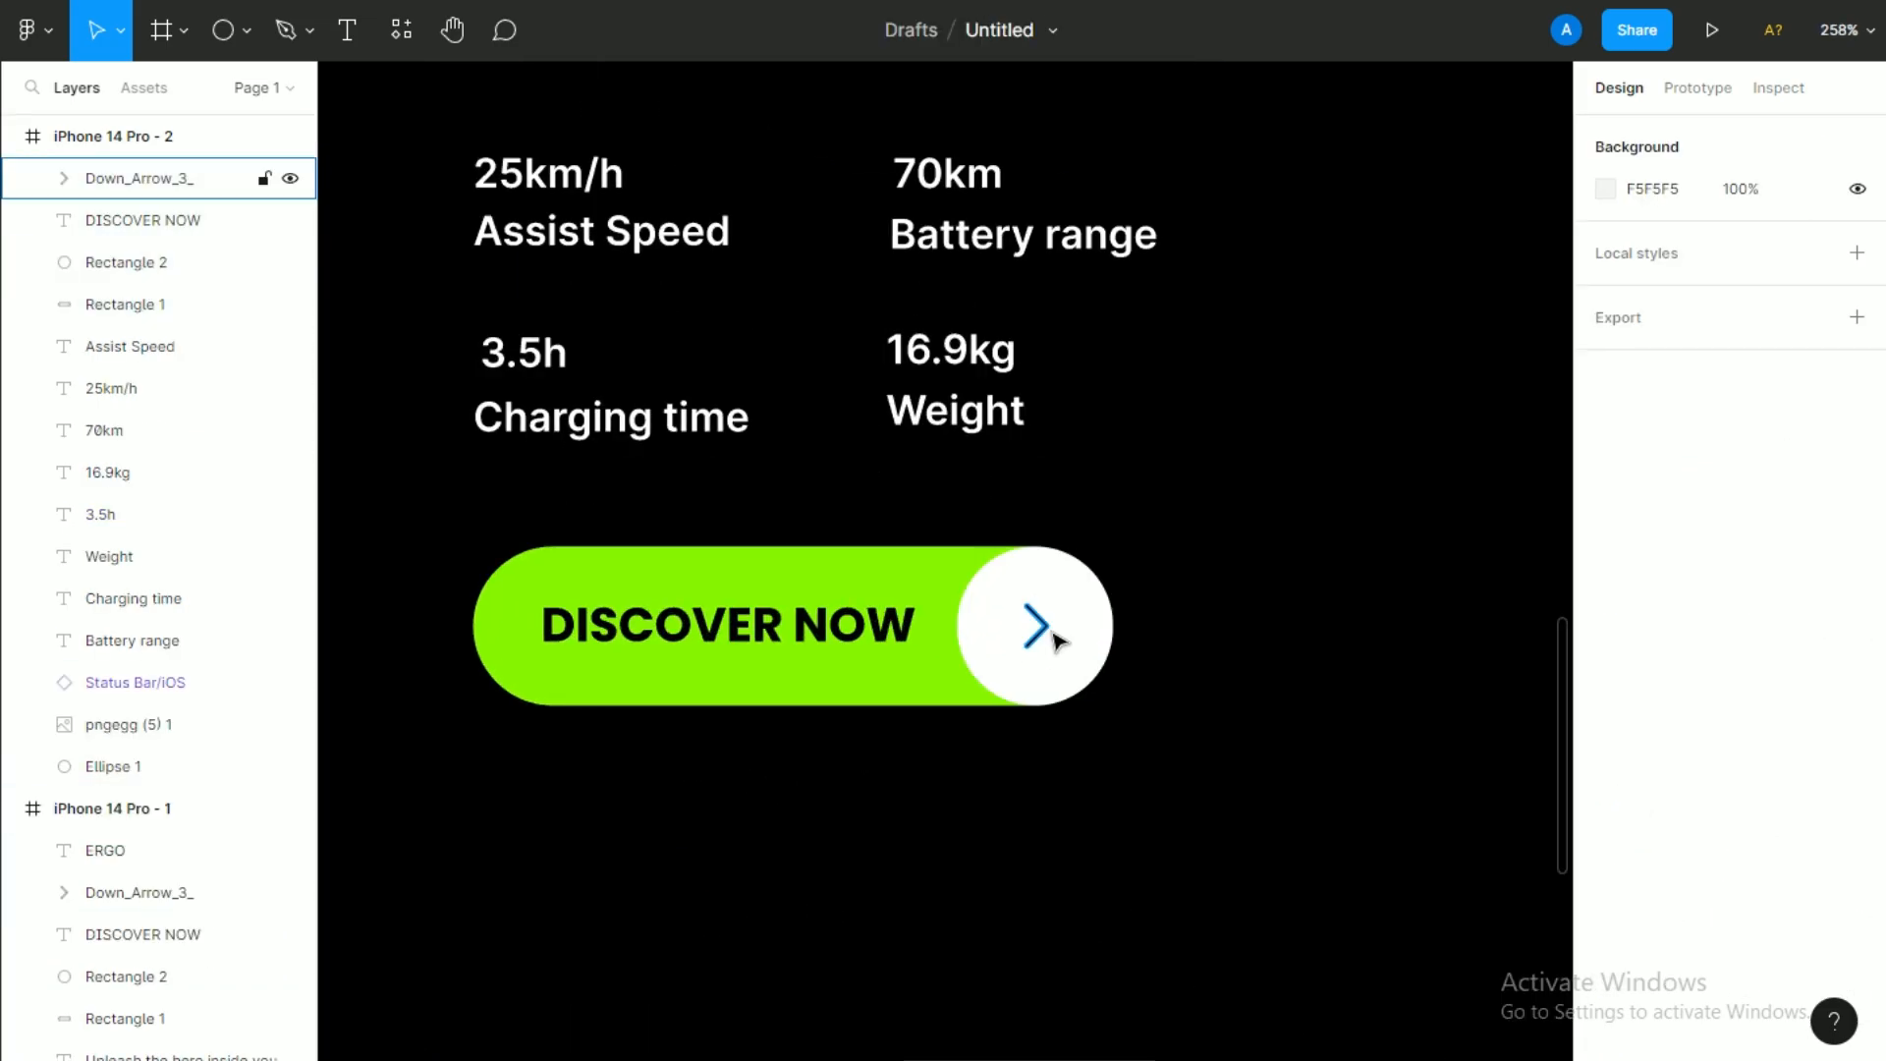
double_click(1057, 641)
key("Delete")
scroll(1011, 653, "down", 2)
left_click(715, 491)
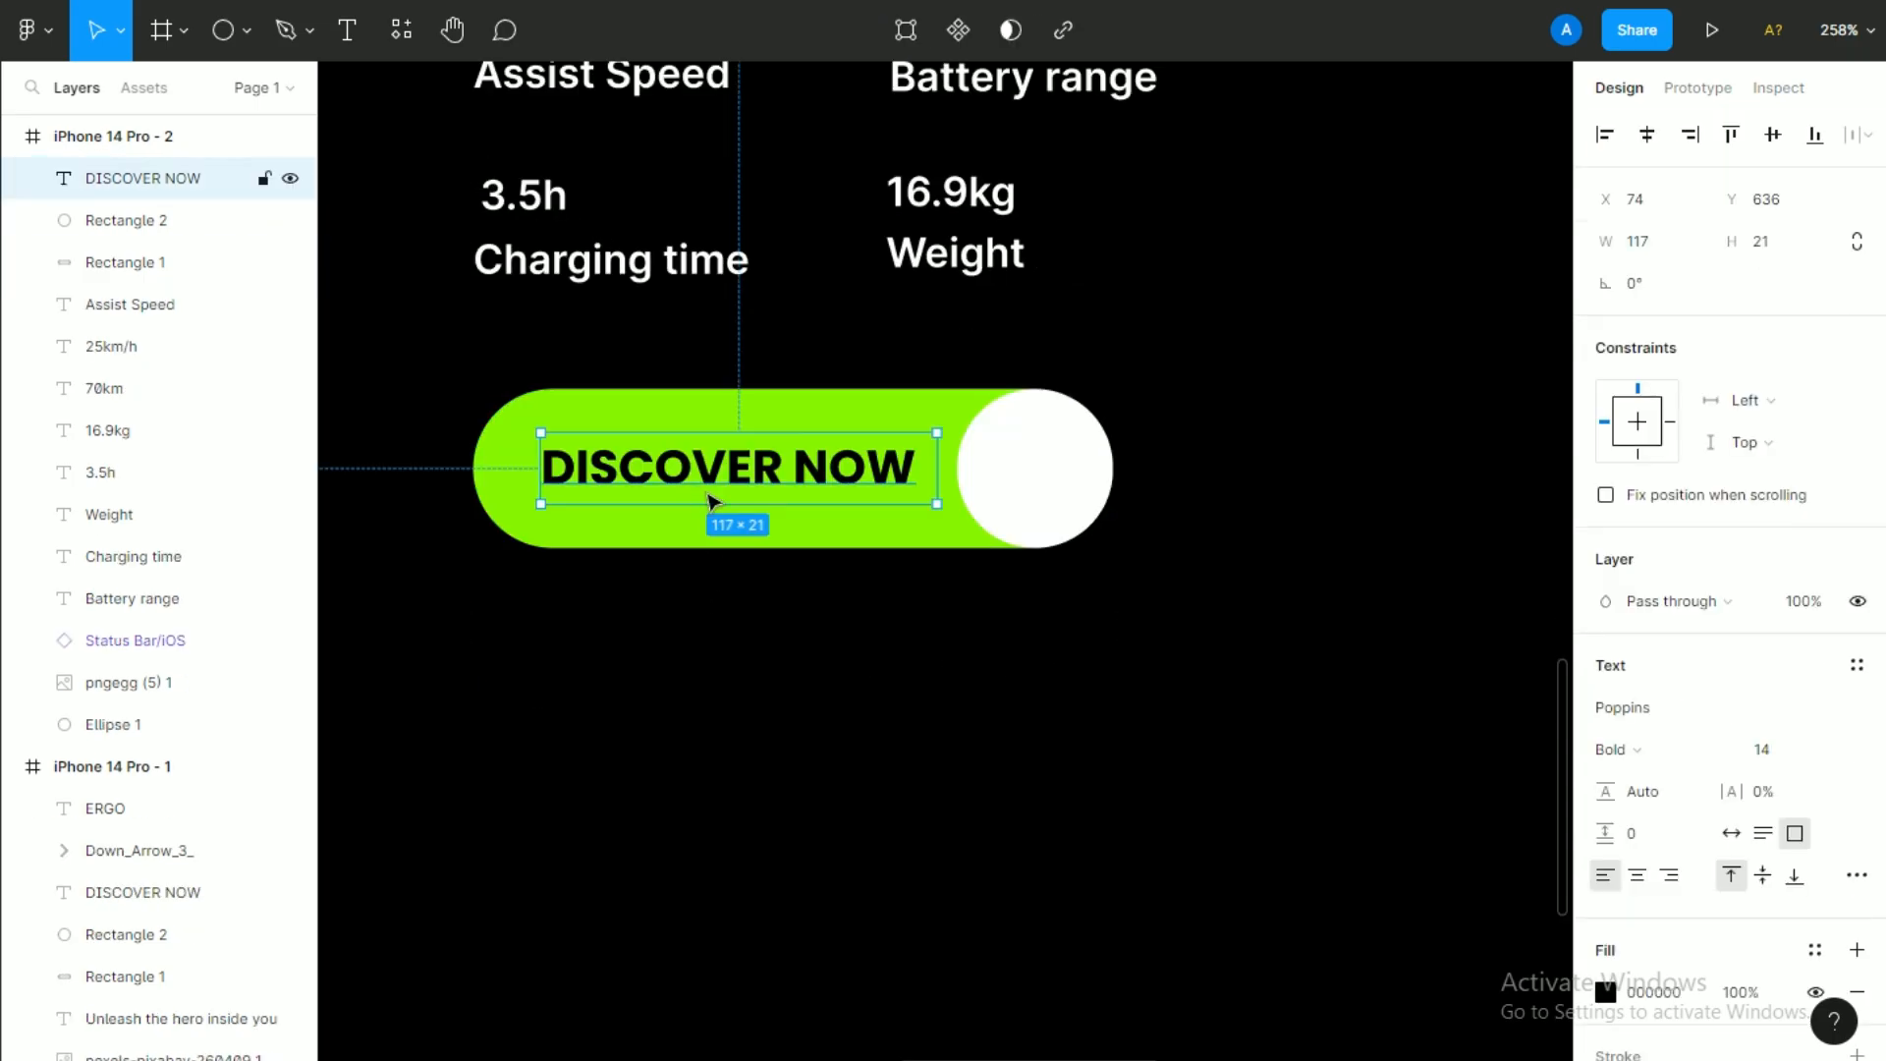
double_click(714, 488)
type("2")
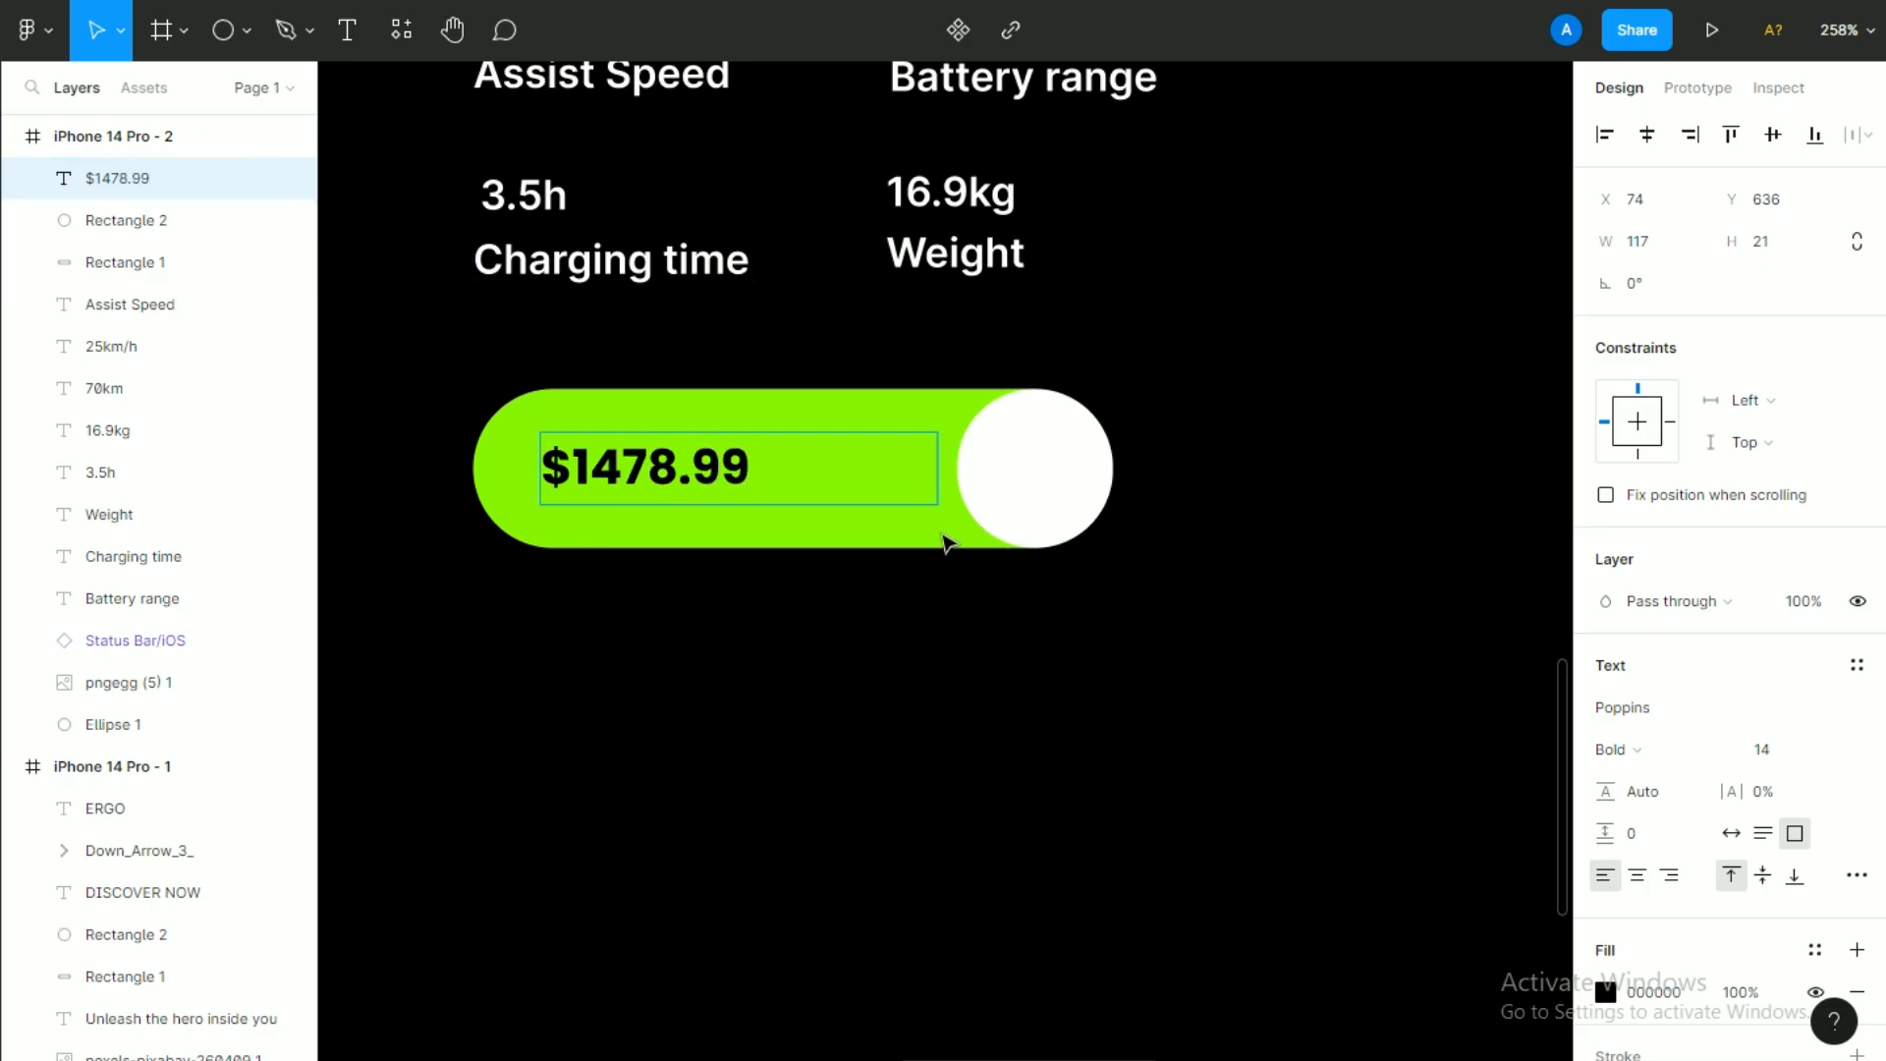
Shorten the green button shape and move its white circle closer to the $1478.99 price.
left_click(892, 535)
left_click_drag(1109, 475, 788, 537)
left_click(1027, 569)
scroll(987, 546, "down", 2)
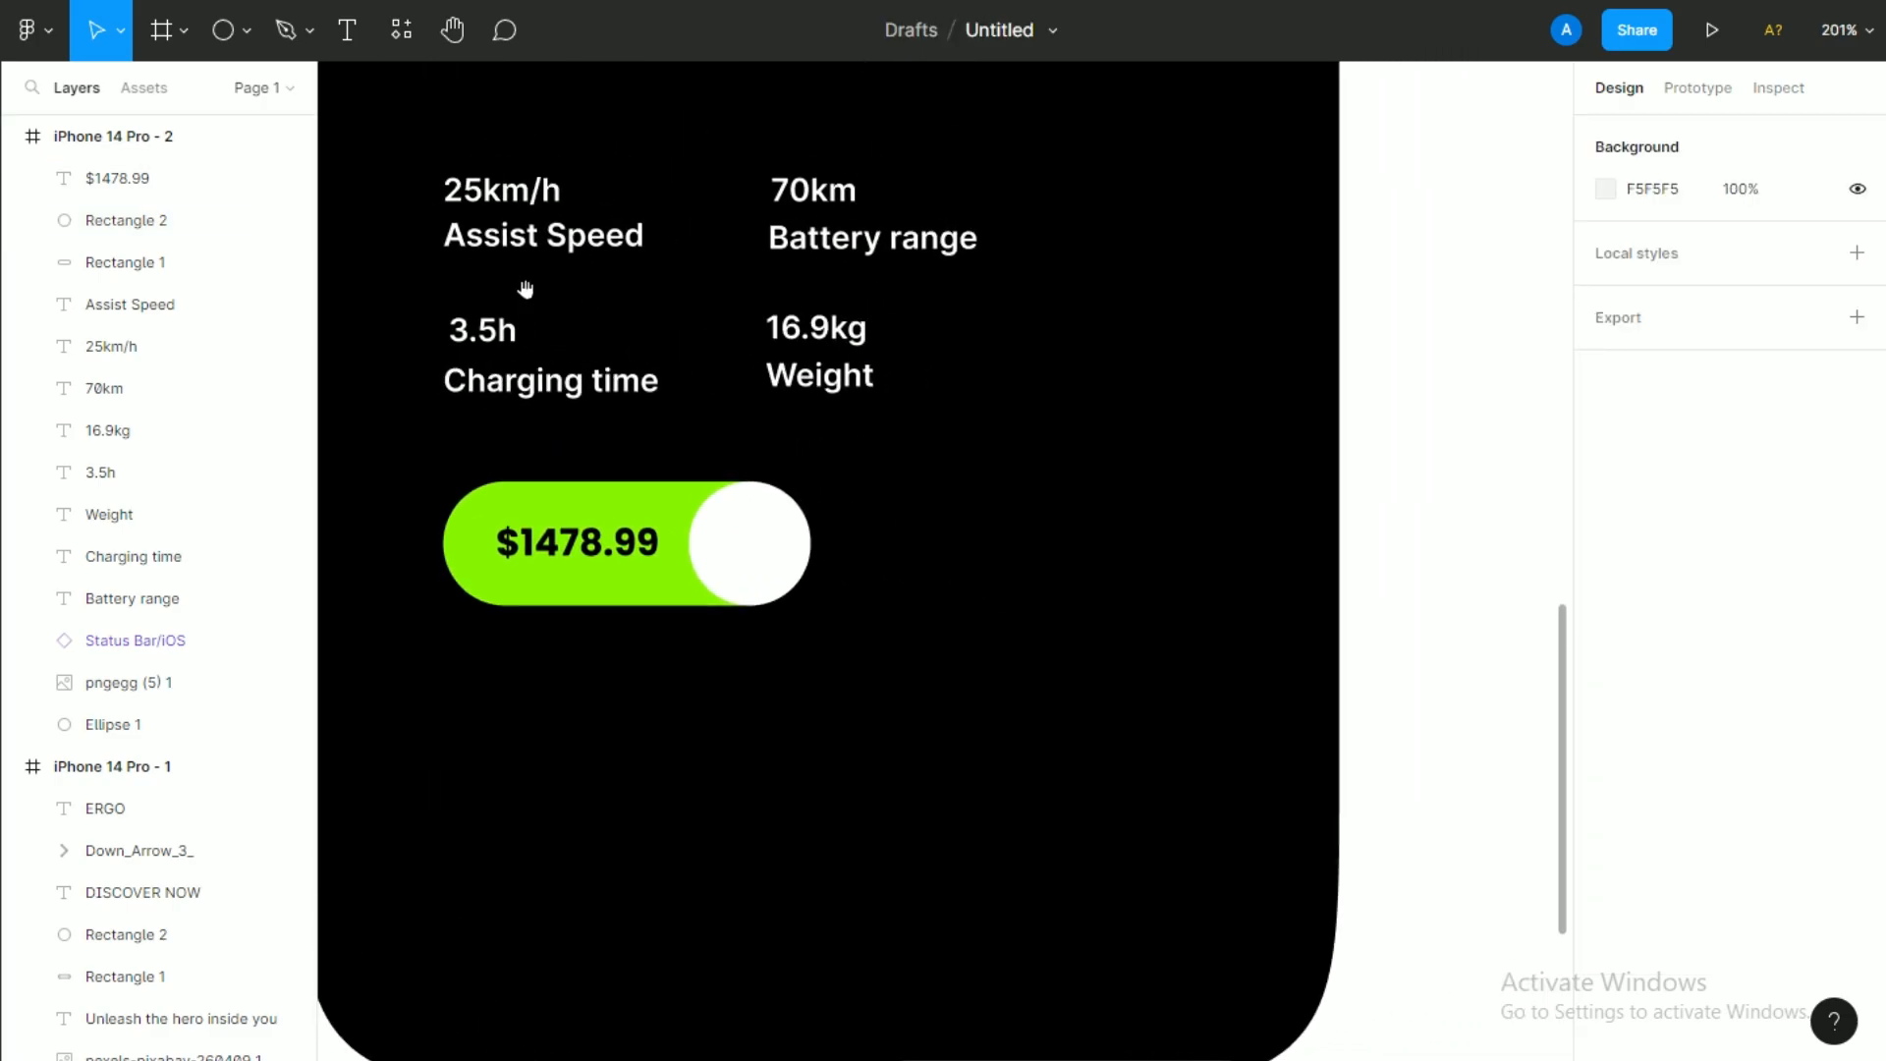
Draw a 21 × 3 rectangle with corner radius 26 at X 161, Y 645 inside the white circle and fill it black 000000.
left_click(247, 29)
left_click(274, 84)
scroll(752, 550, "up", 5)
left_click_drag(694, 501, 848, 521)
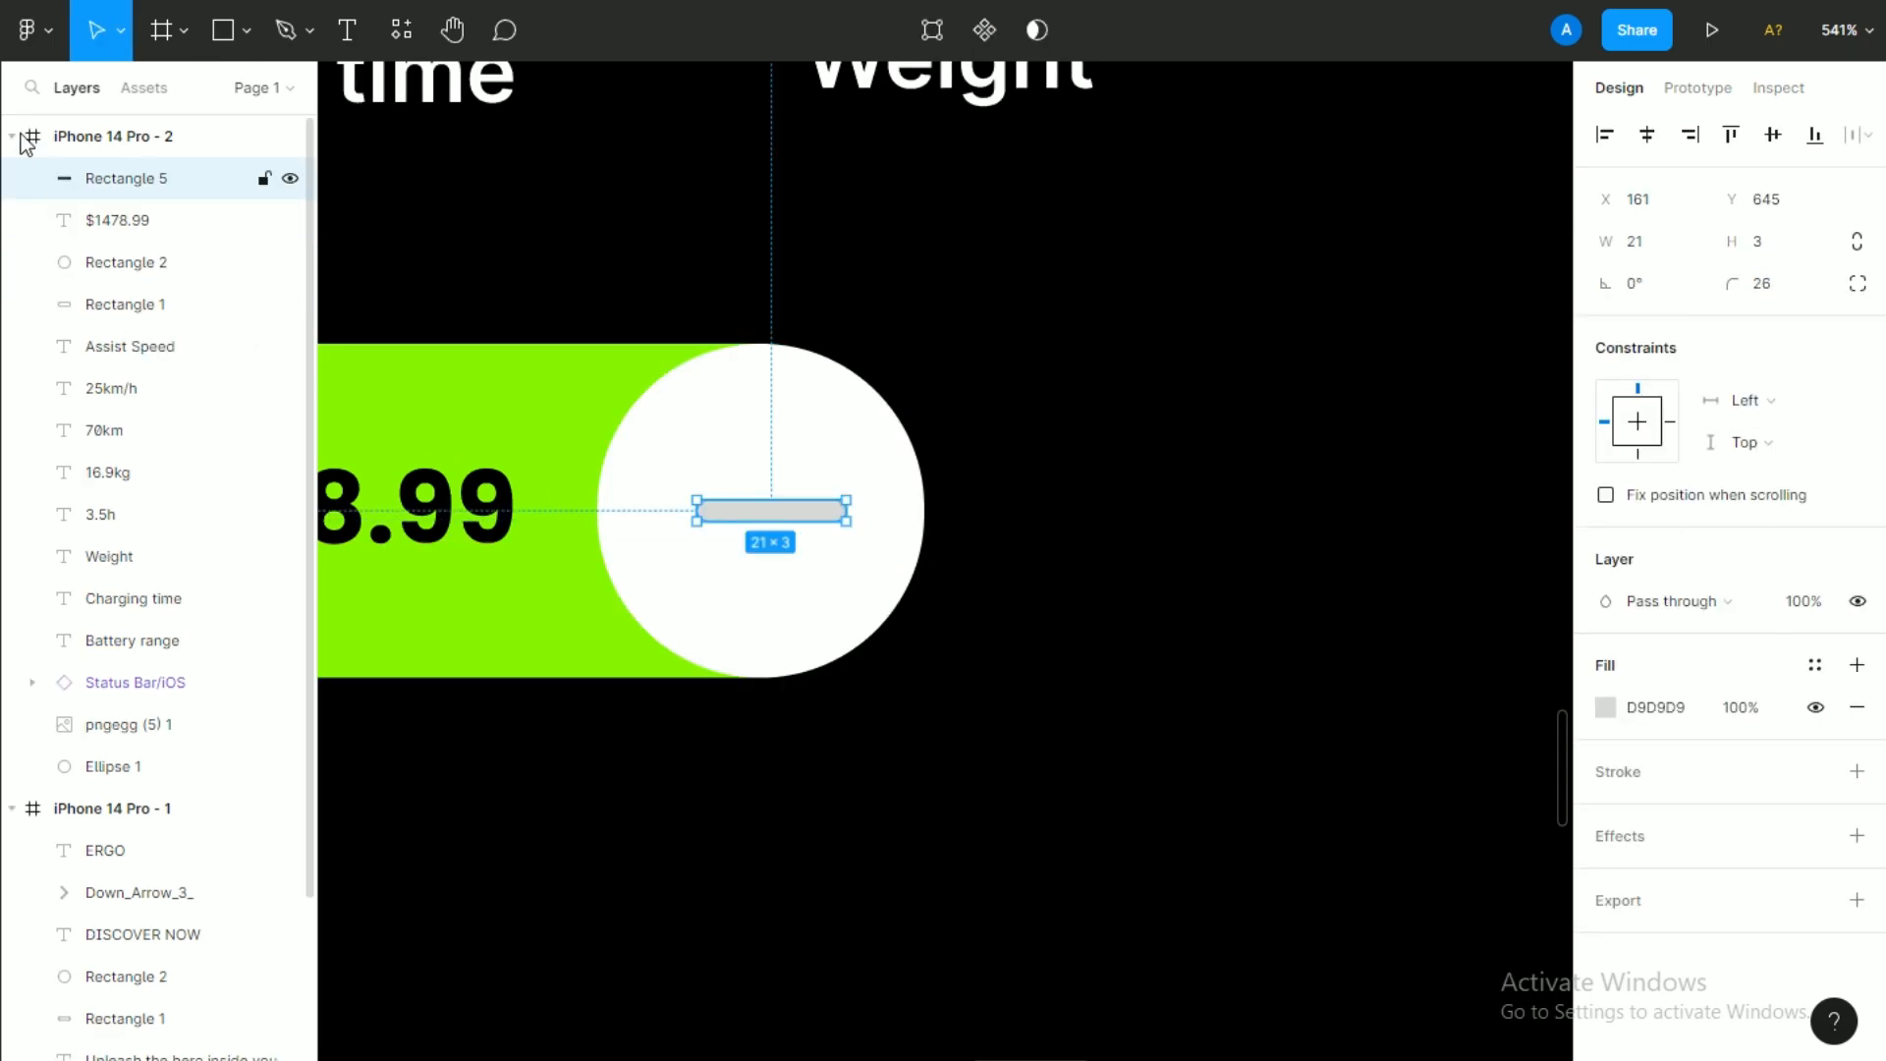
key("i")
left_click(1445, 185)
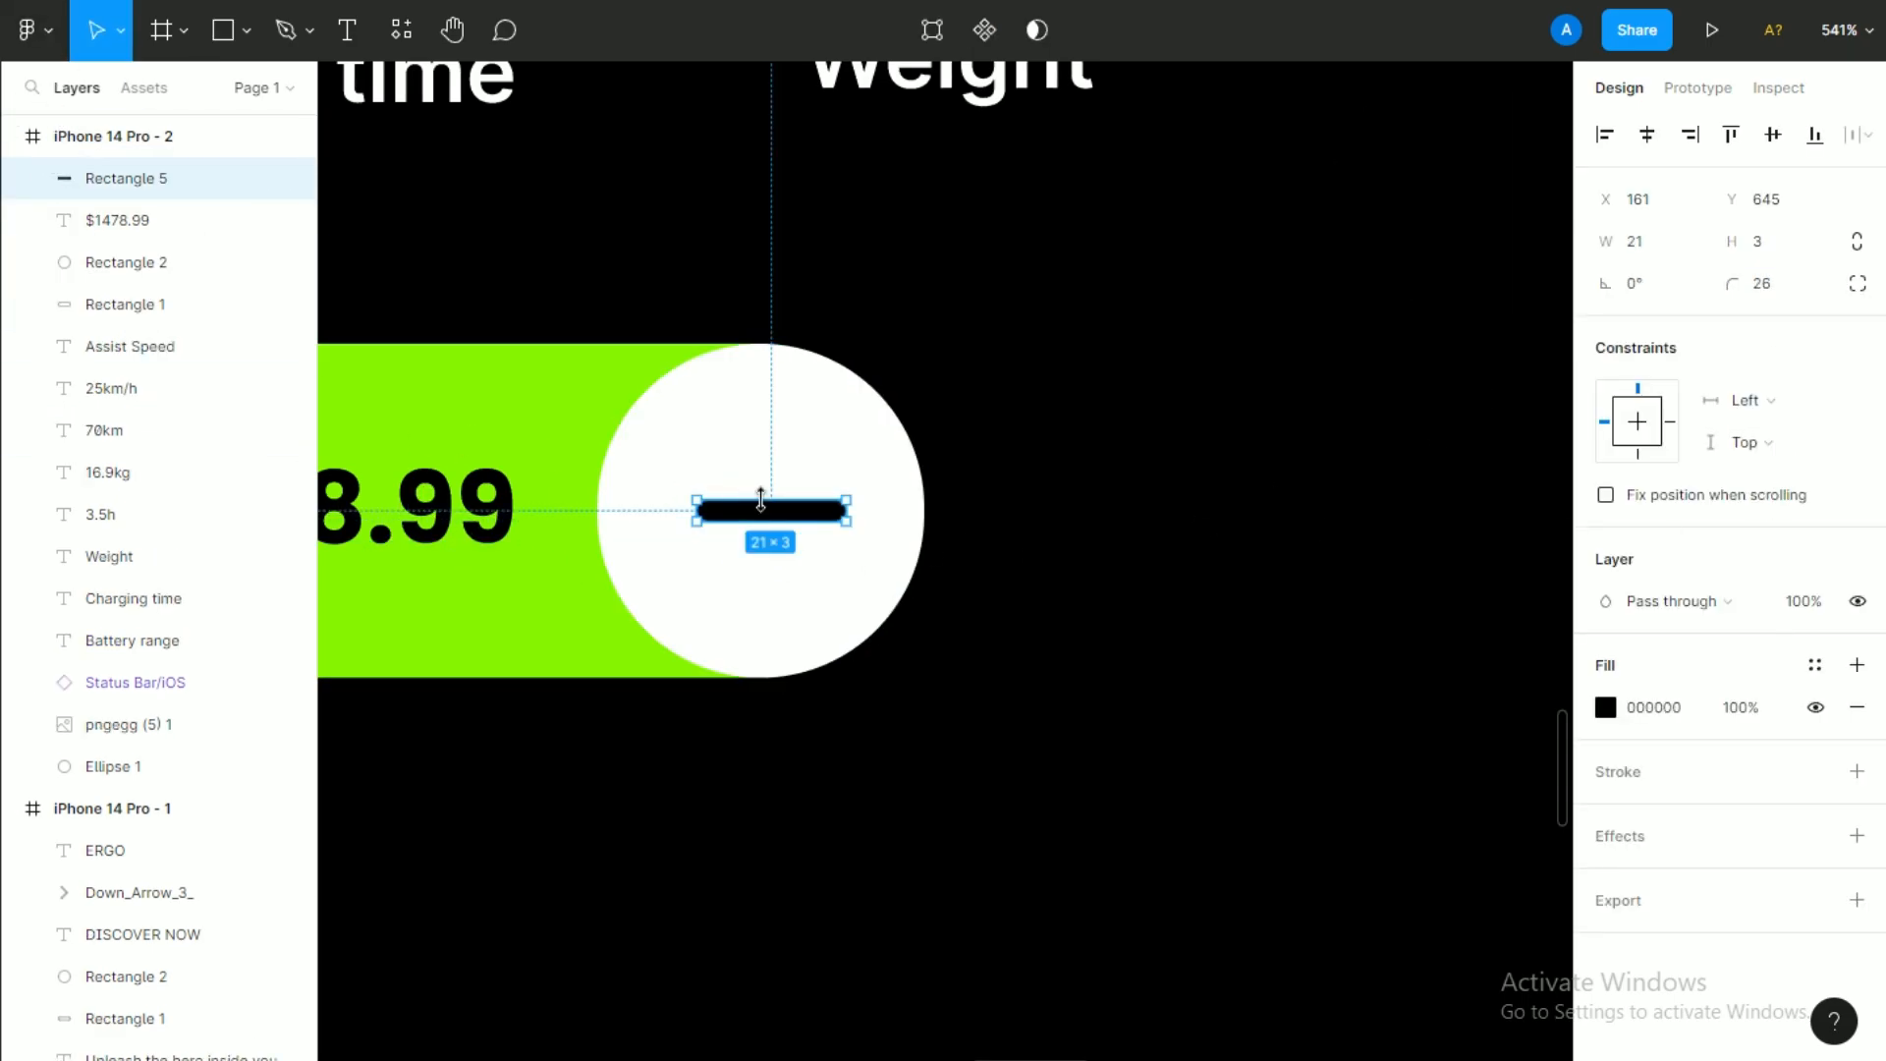
Add a copy of the black bar turned 90° across its centre to form a 21 × 21 plus inside the white circle.
left_click_drag(830, 552, 1028, 533)
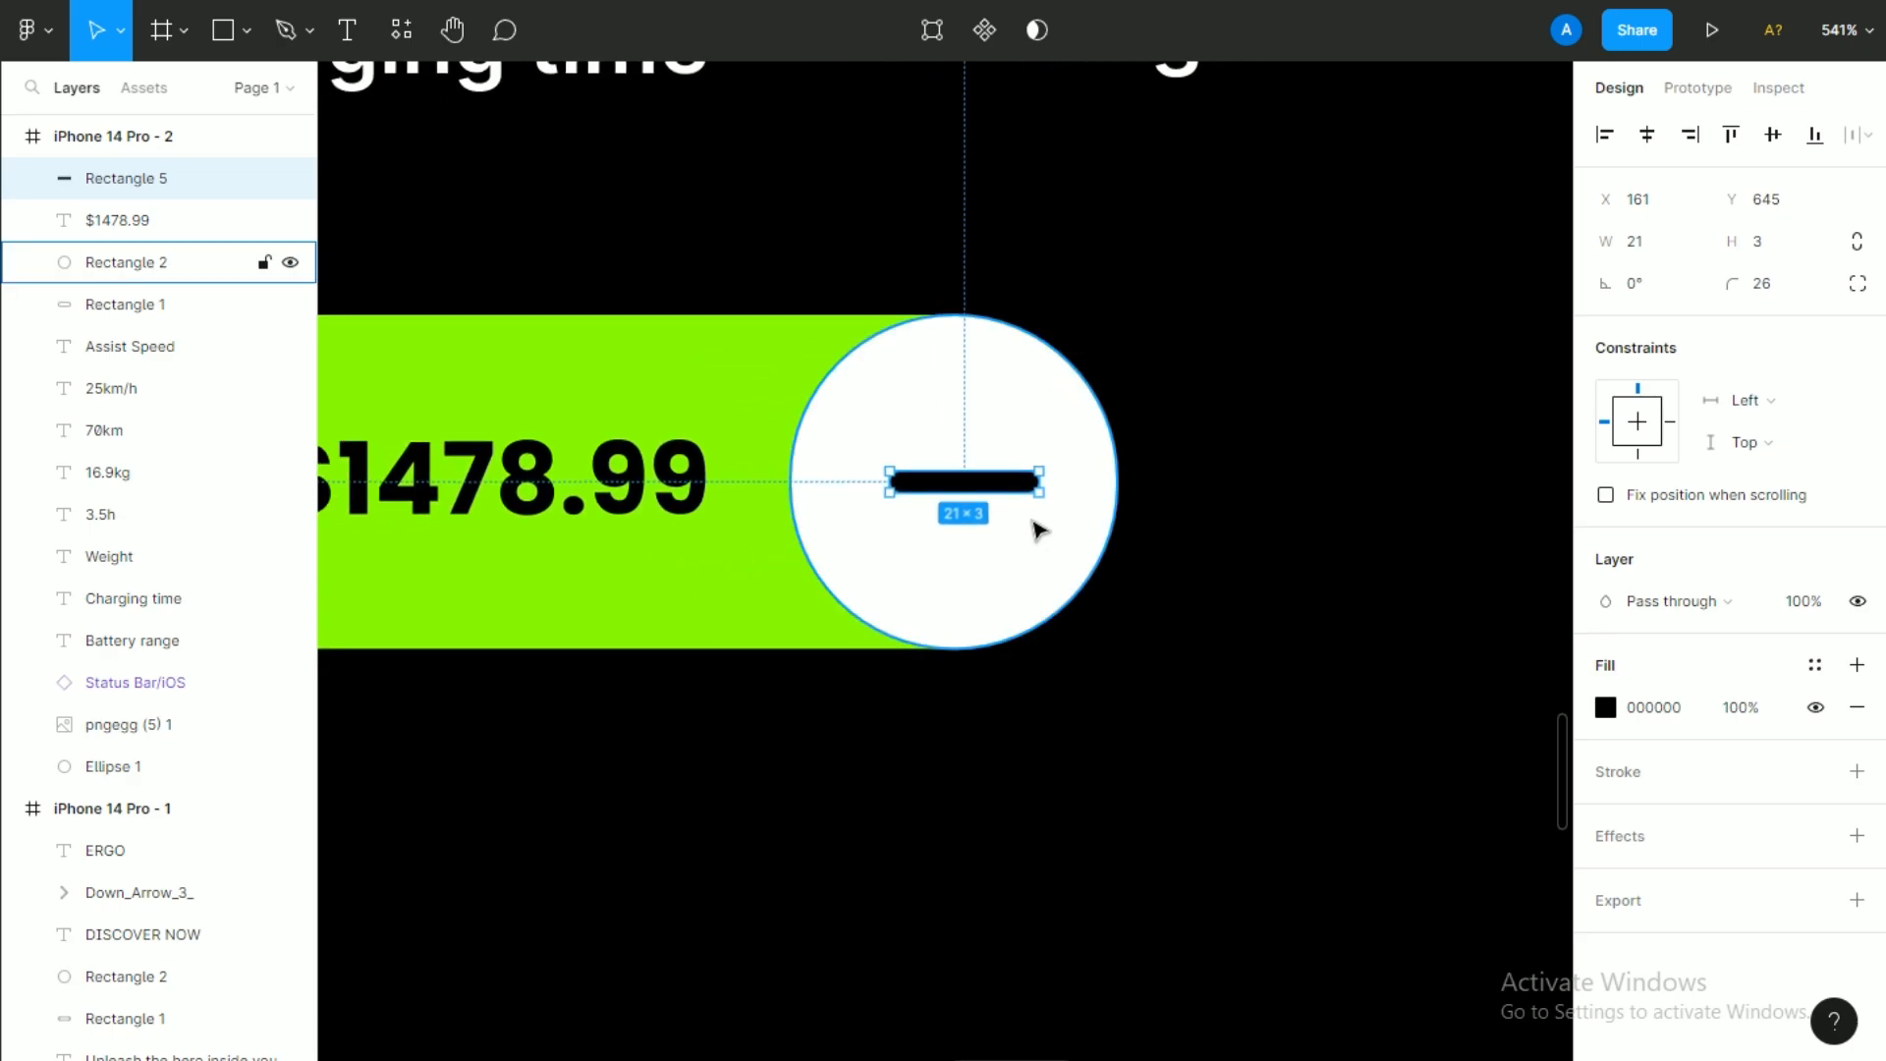
key("ctrl+f")
left_click(1022, 488)
key("ctrl+f")
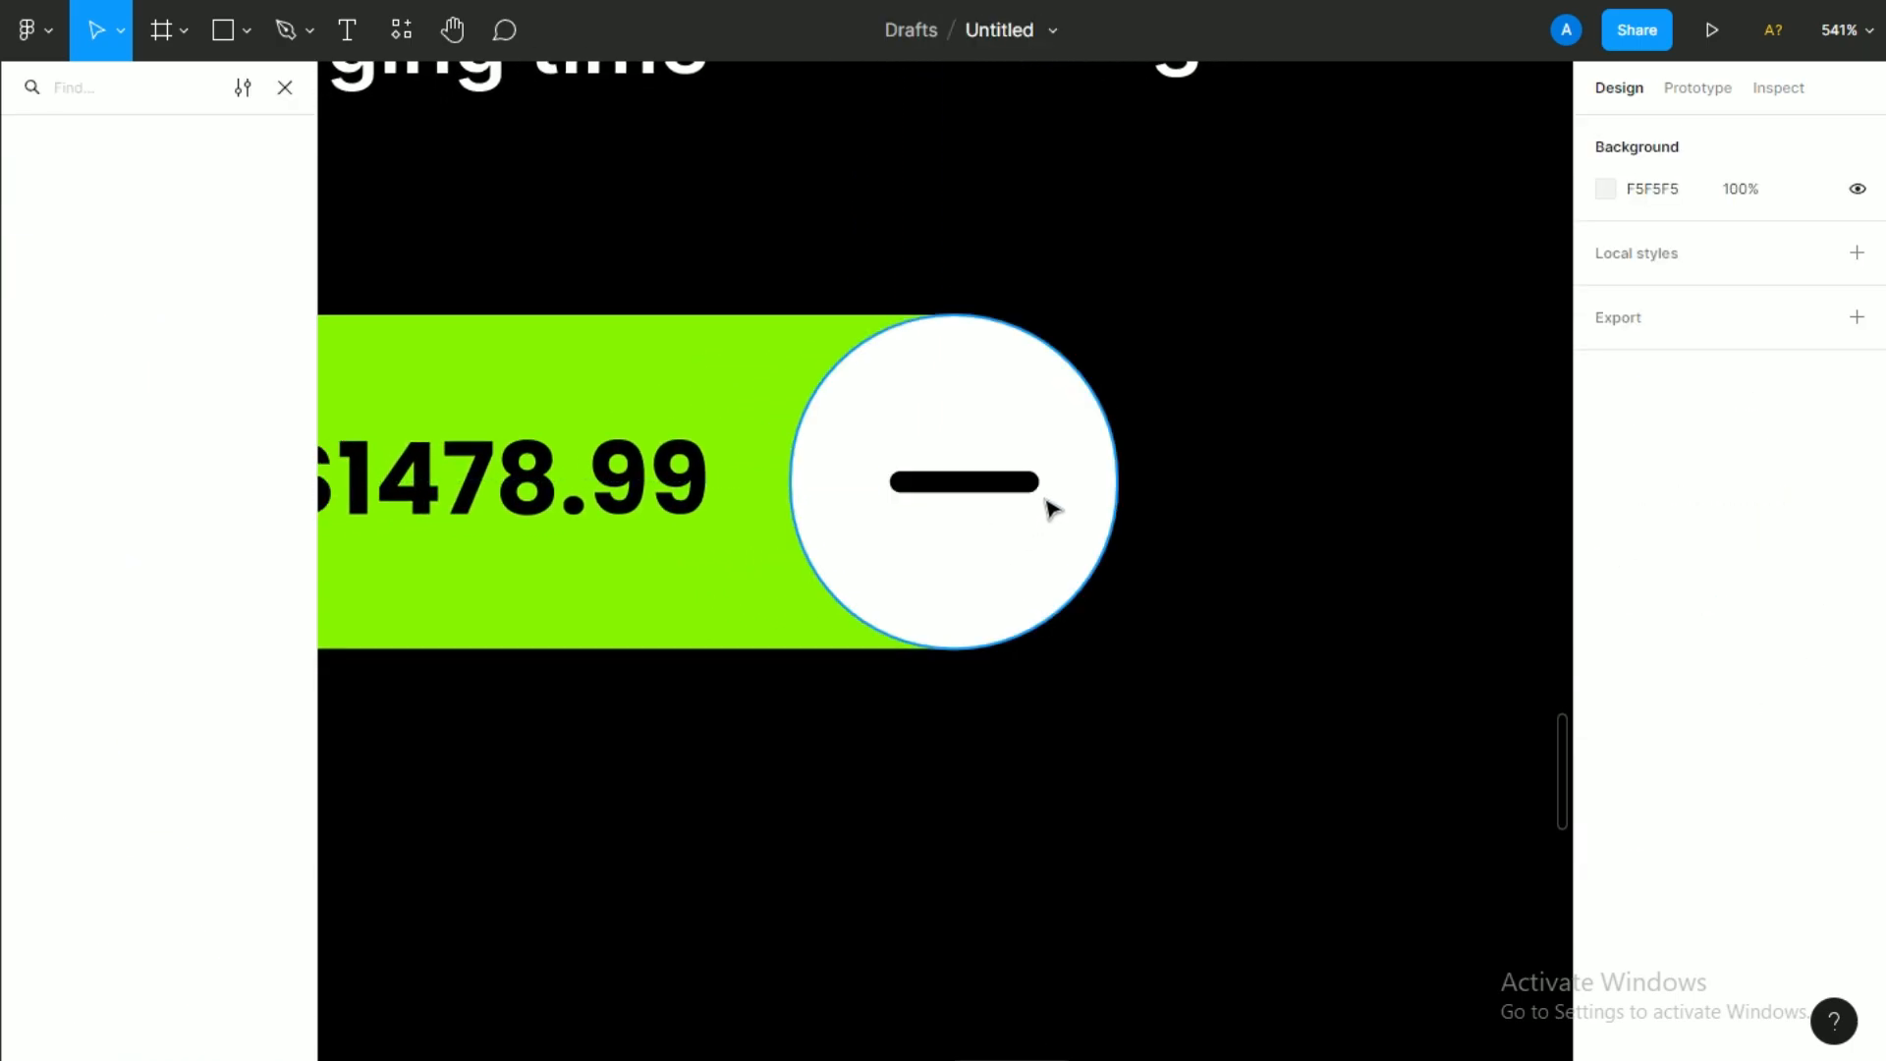
left_click(1025, 488)
left_click(1027, 484, "shift")
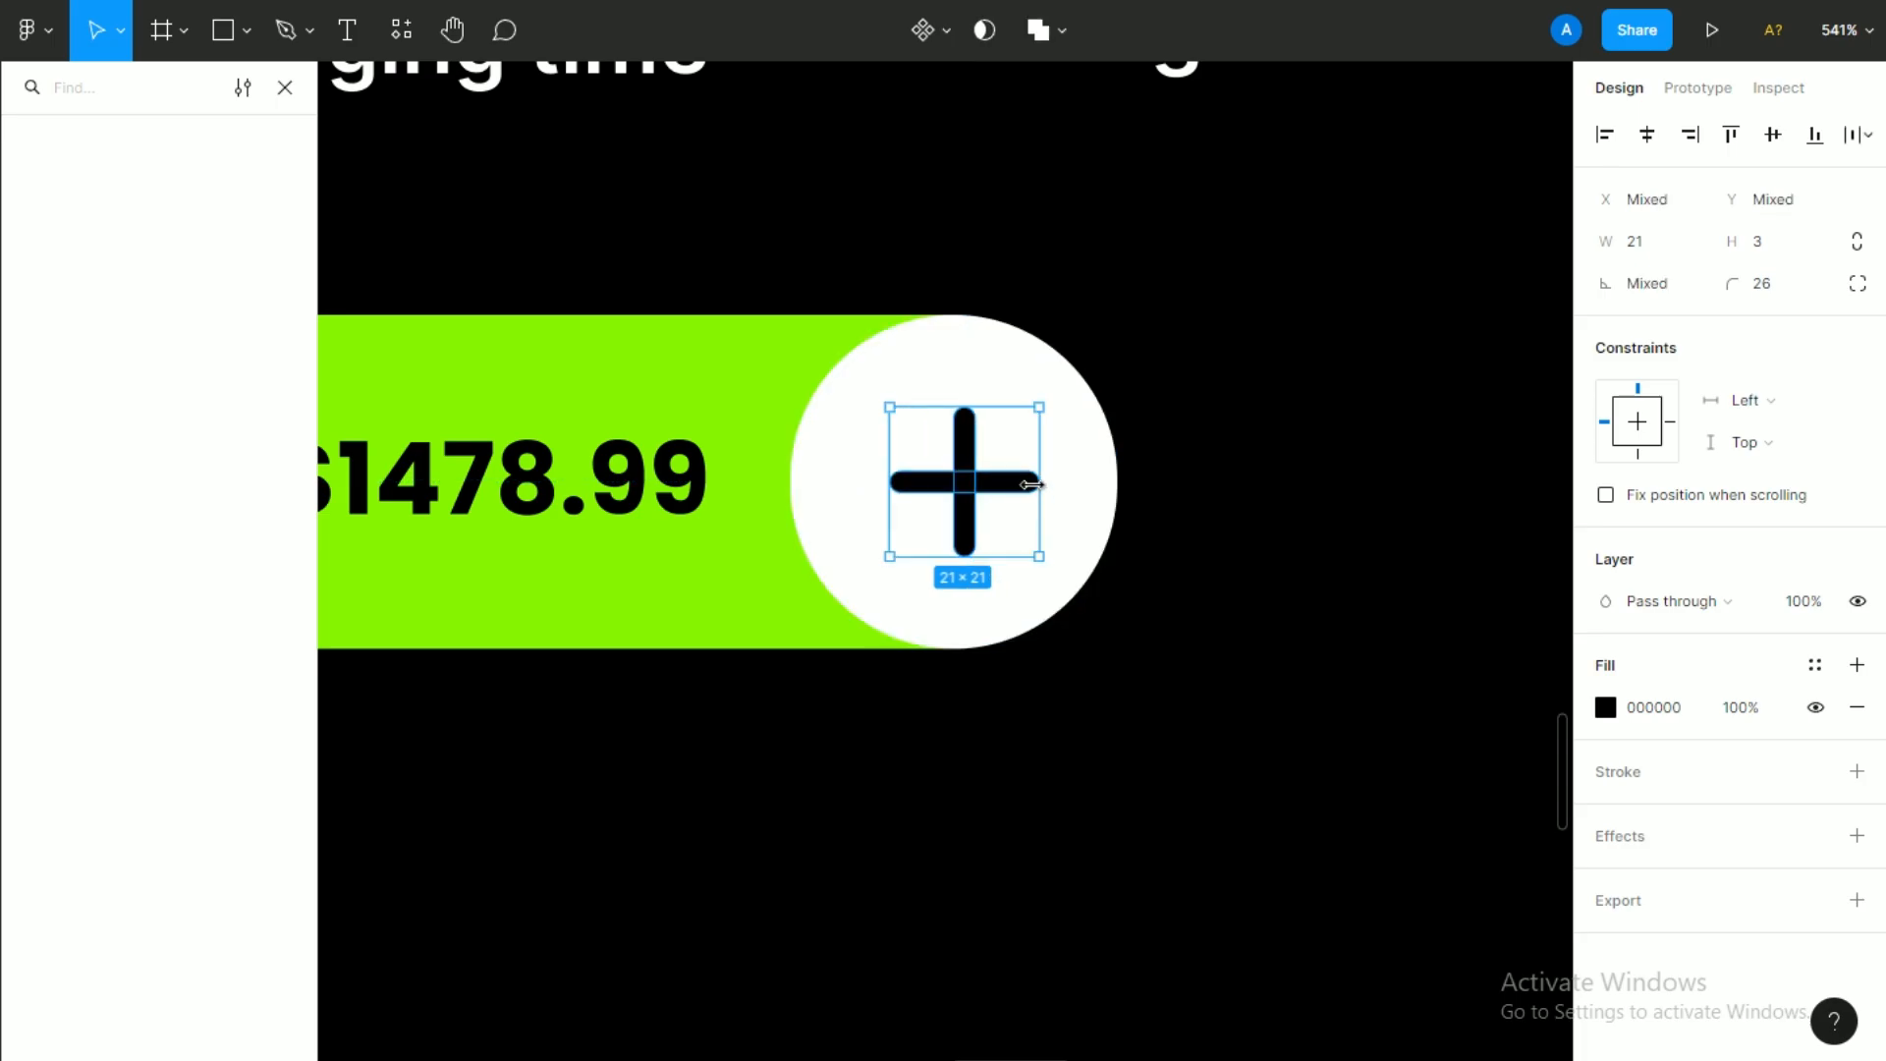
Shorten both bars of the plus symbol evenly so it sits smaller inside the white circle.
left_click_drag(1039, 487, 1010, 489)
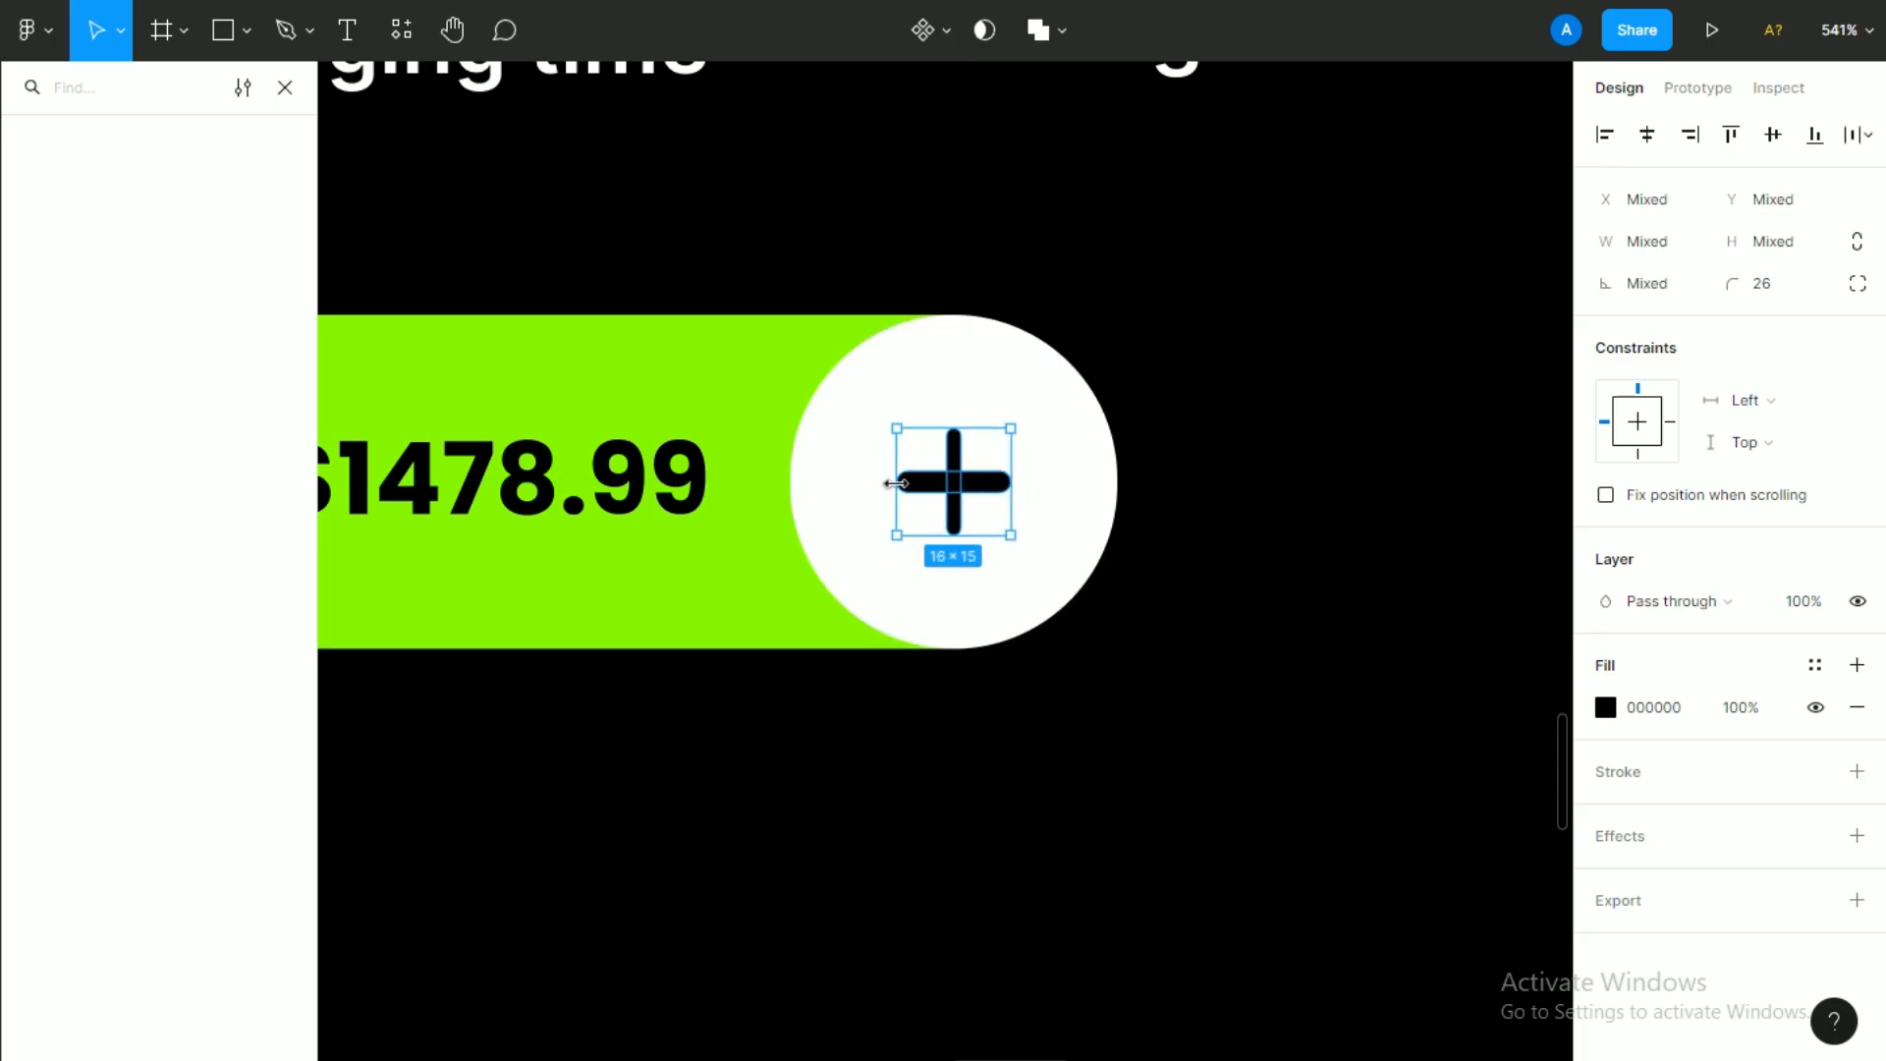
key("ctrl+g")
key("ctrl+z")
key("ctrl+z")
Centre both bars of the plus horizontally and vertically on the white circle.
left_click(1045, 488, "shift")
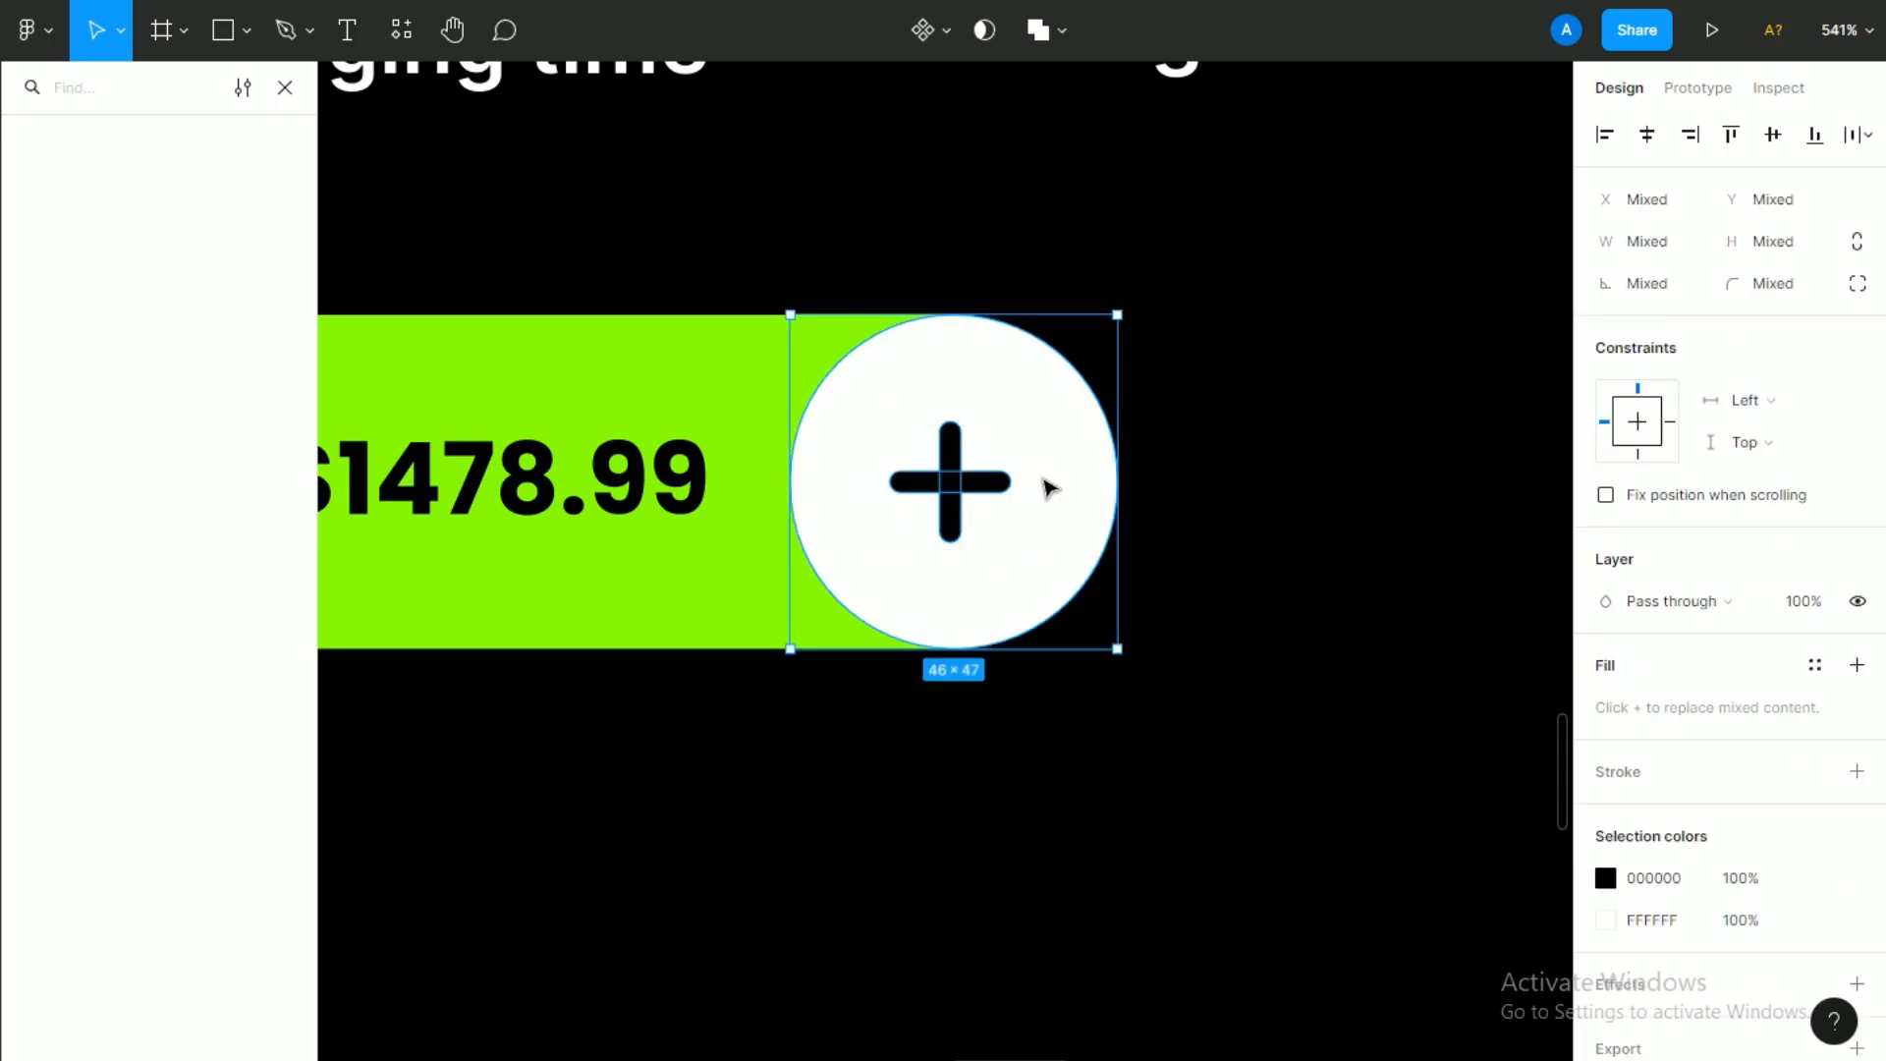
left_click(1045, 488)
left_click(1640, 135)
key("ctrl+z")
left_click(970, 478, "shift")
left_click(952, 461, "shift")
left_click(1032, 428)
left_click(950, 499, "shift")
left_click(980, 482, "shift")
left_click(1647, 134)
left_click(1774, 137)
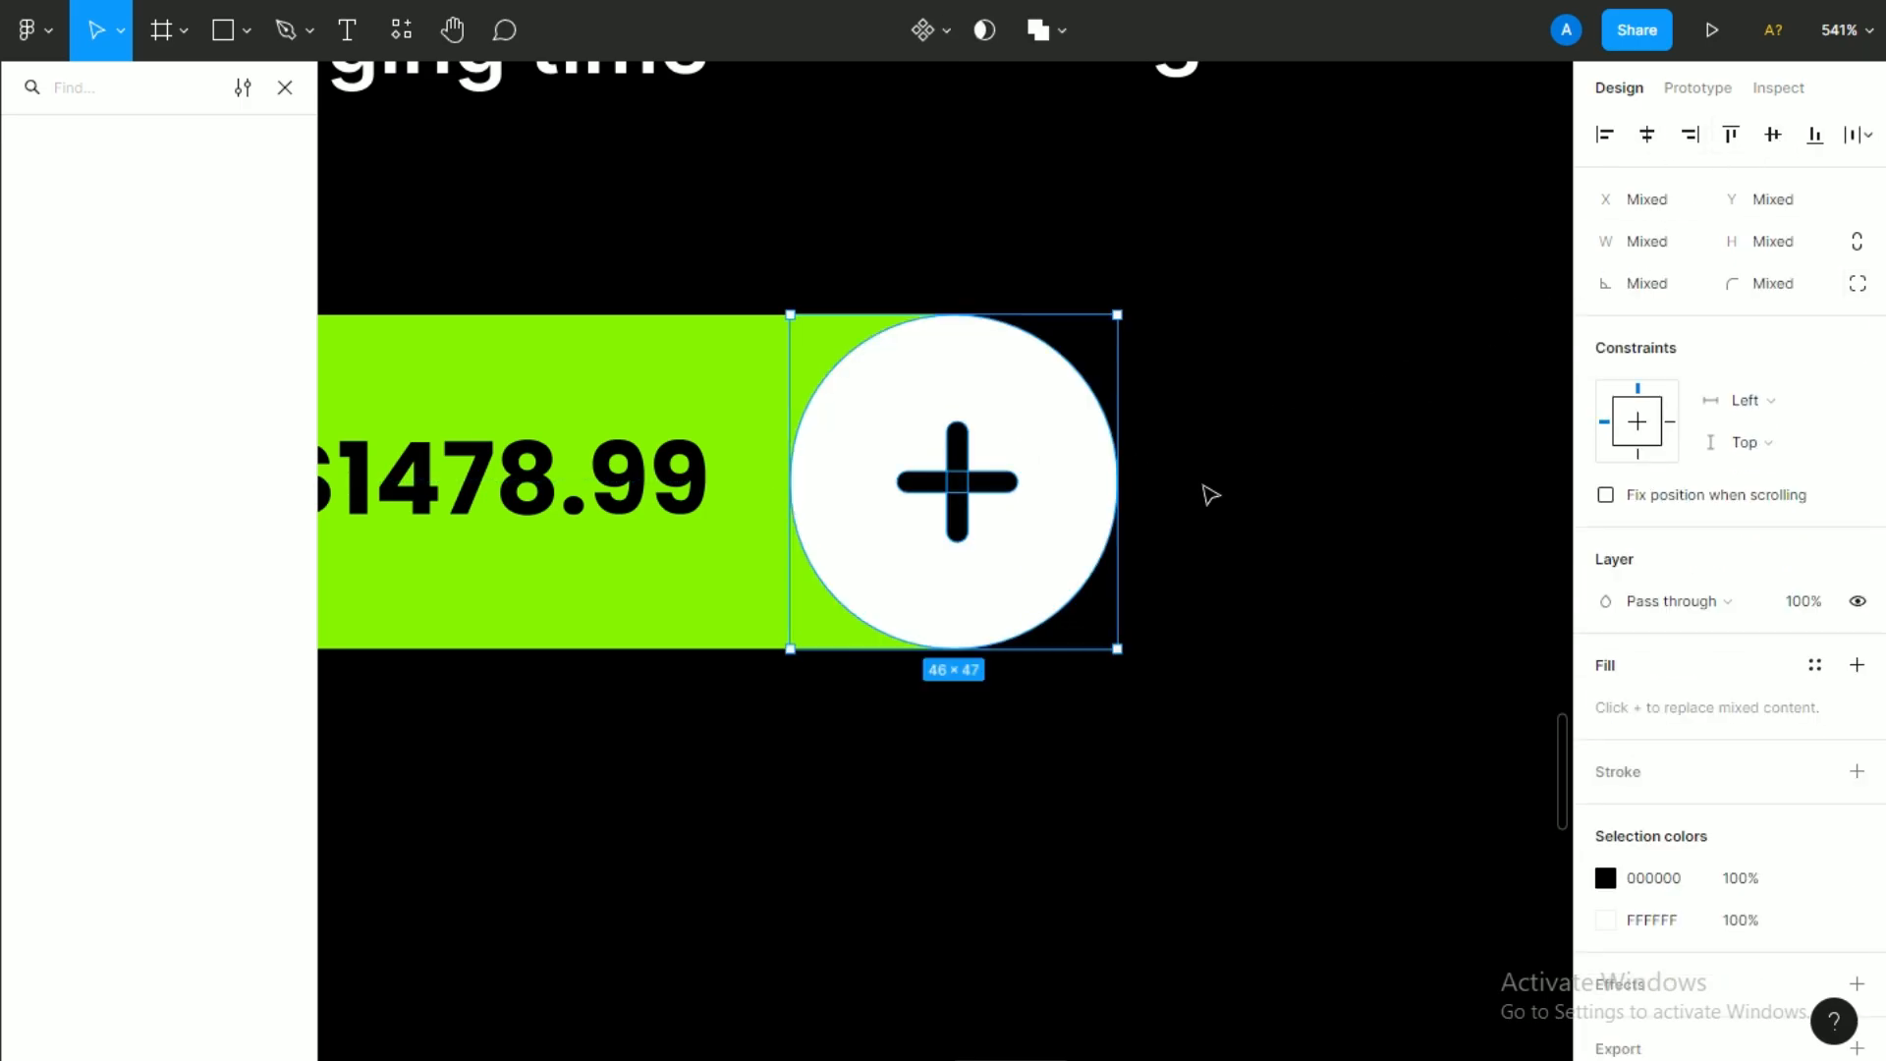
left_click(1196, 498)
Close the layer search so the layer list shows again.
scroll(1183, 511, "down", 4)
scroll(1166, 519, "down", 5)
left_click_drag(1153, 477, 1052, 597)
scroll(1053, 562, "down", 2)
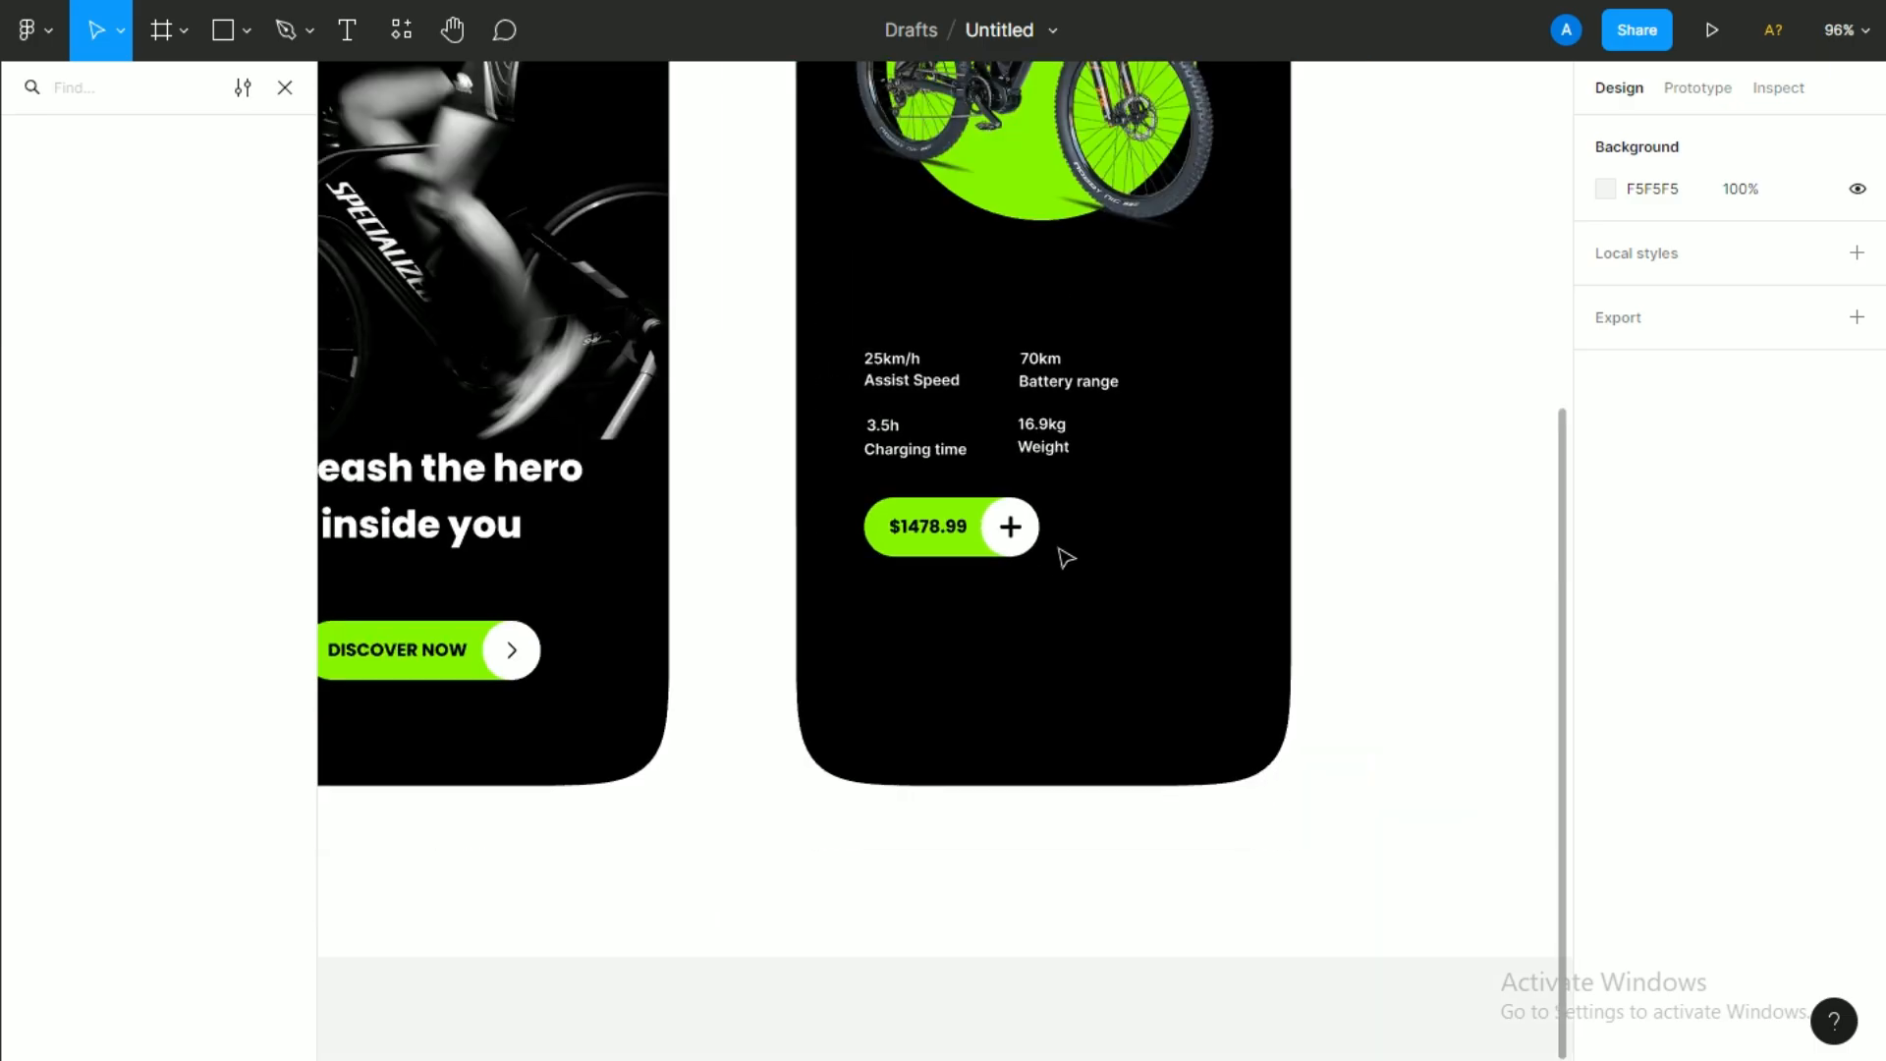
left_click_drag(1026, 526, 928, 593)
left_click(285, 87)
scroll(1044, 471, "up", 1)
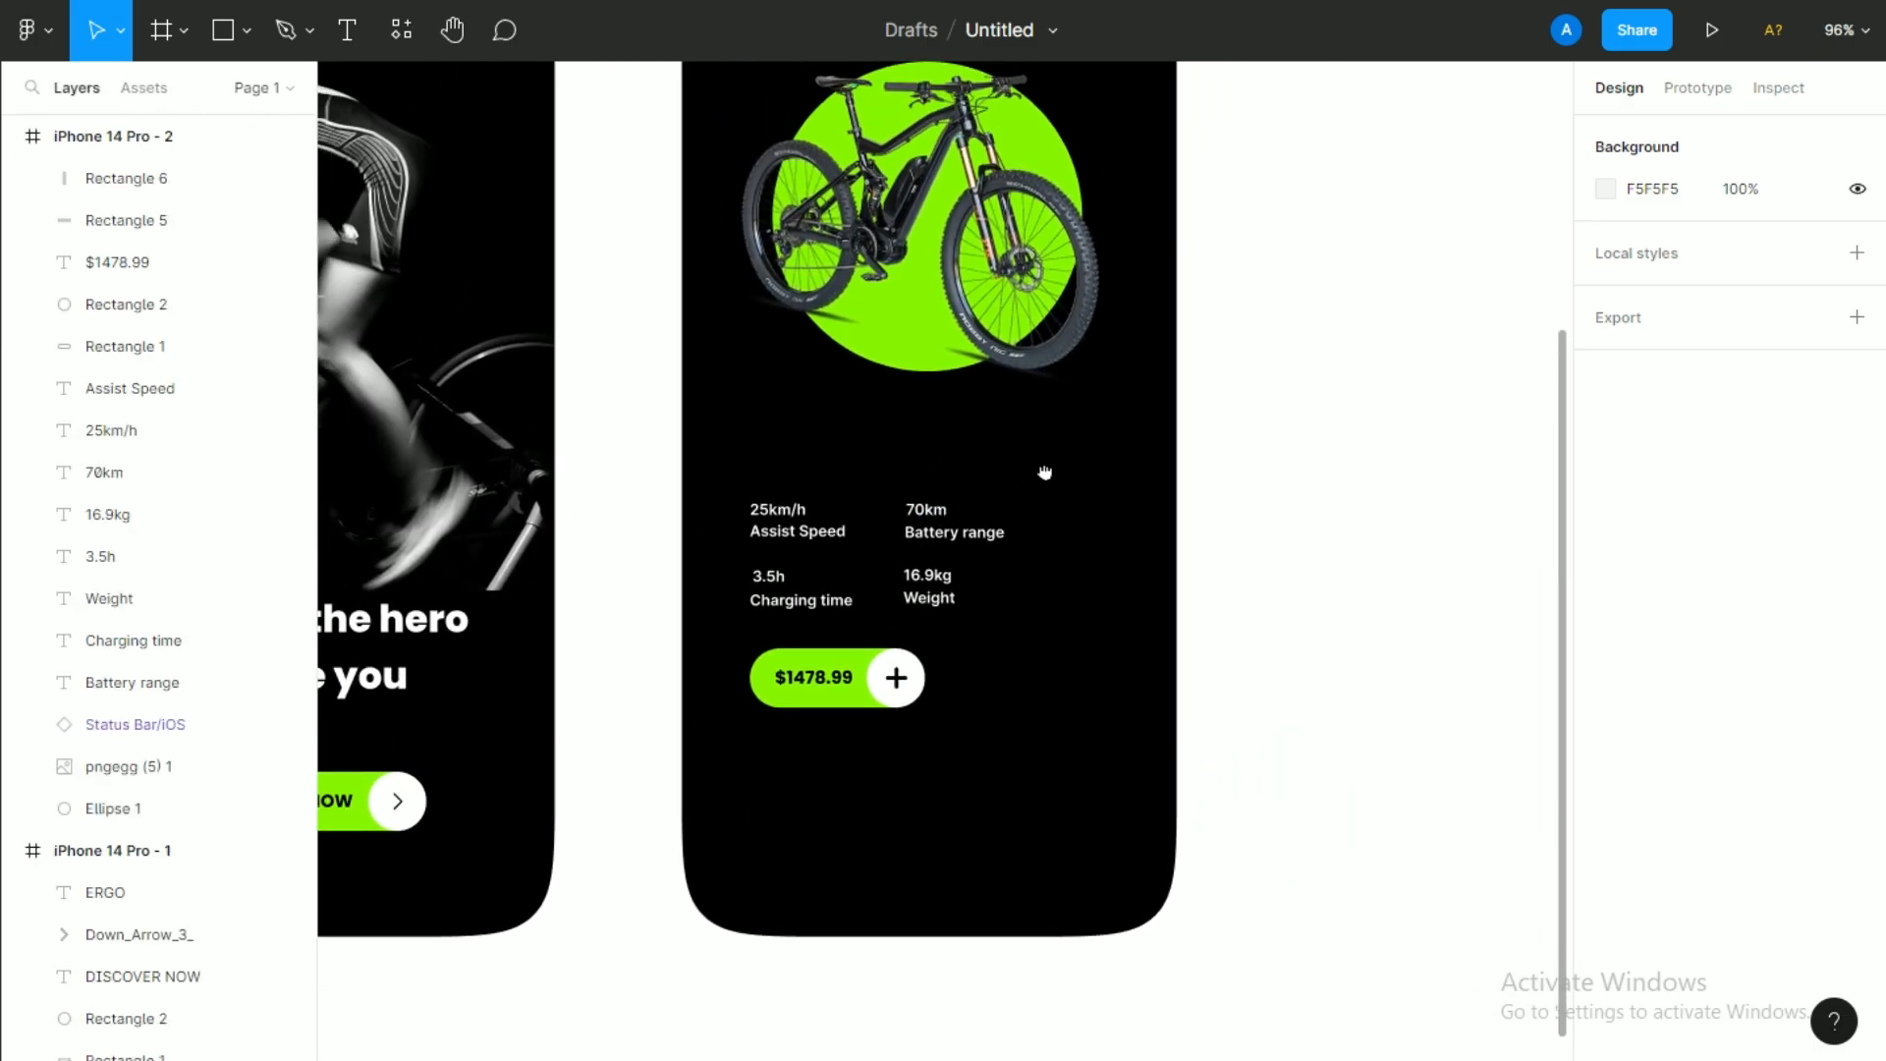
Move the large bike image together with its green circle down, closer to the specifications.
scroll(968, 526, "down", 2)
left_click_drag(968, 527, 909, 637)
left_click(836, 526)
left_click_drag(1078, 433, 833, 329)
left_click_drag(961, 387, 968, 385)
left_click_drag(868, 386, 867, 426)
left_click_drag(920, 501, 1033, 485)
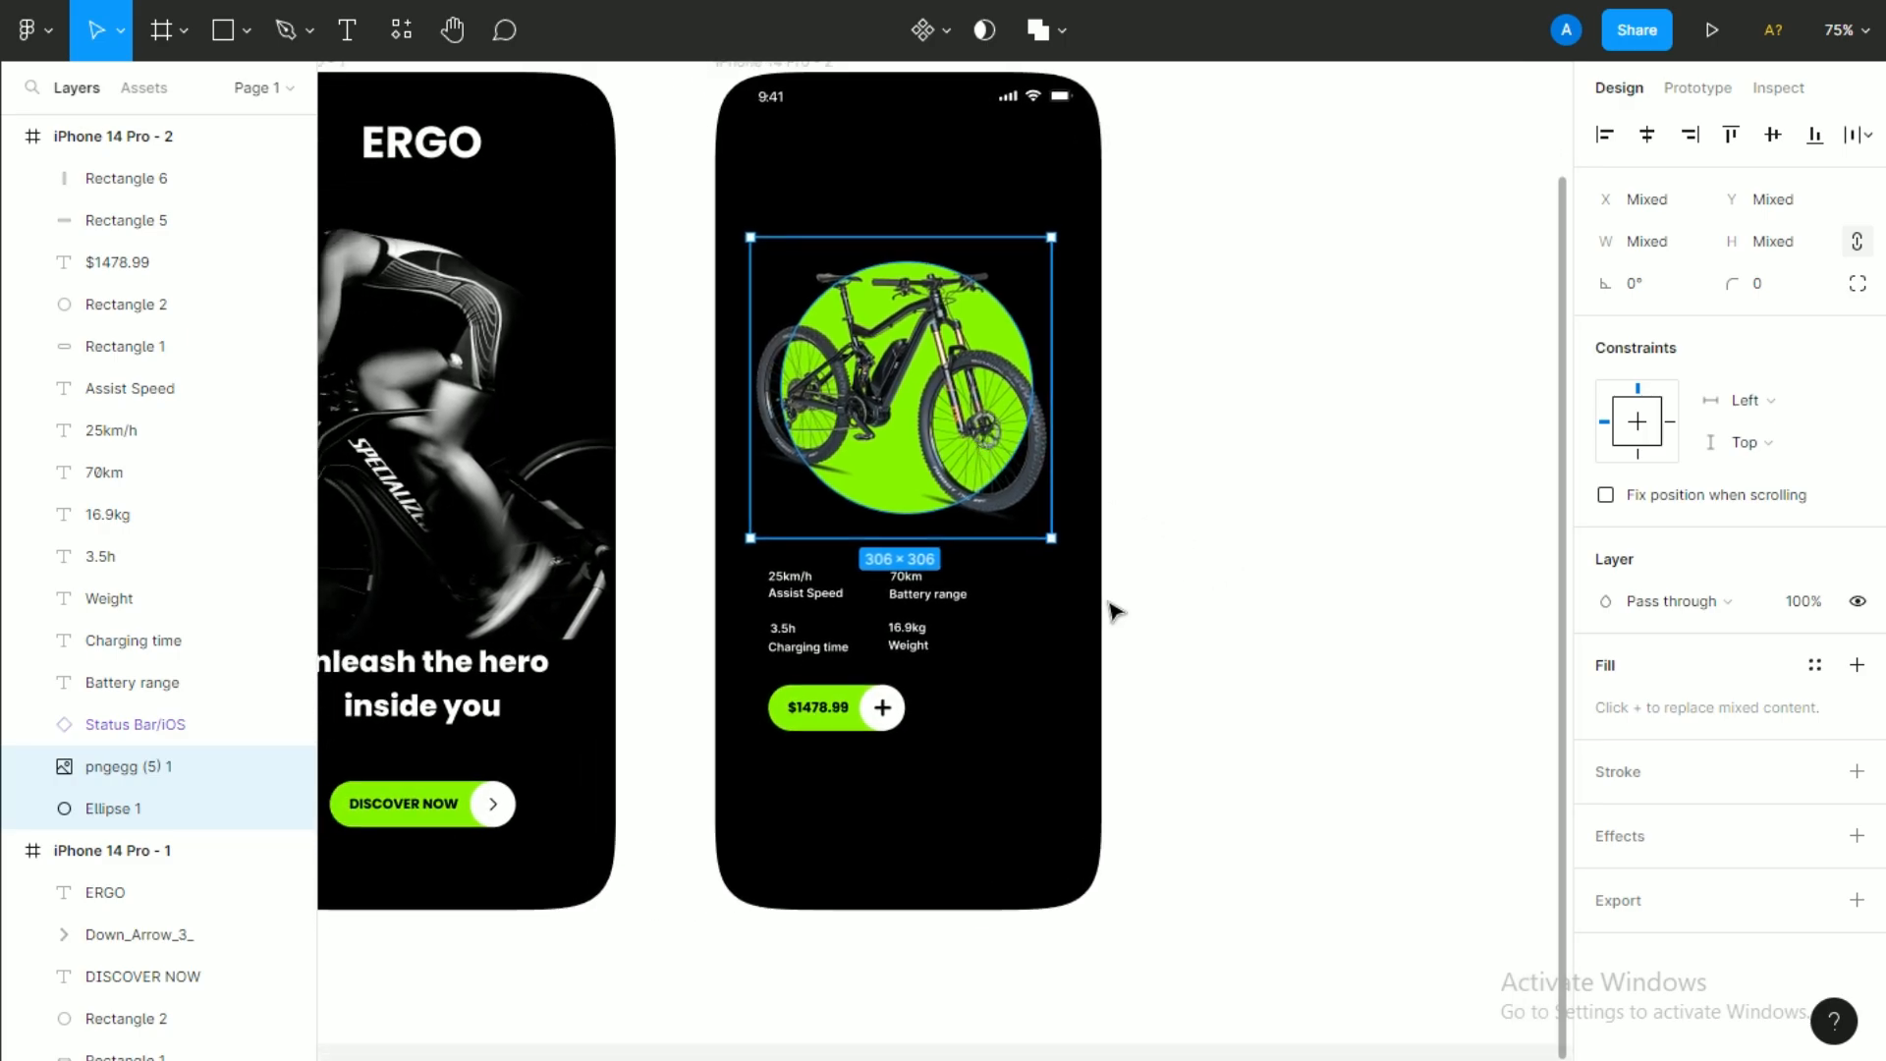
left_click_drag(1231, 614, 1242, 602)
left_click(1125, 451)
Draw a 138 × 164 rectangle at X 59, Y 713 below the price button on the second phone.
left_click_drag(1101, 435, 1050, 507)
scroll(1050, 507, "down", 5)
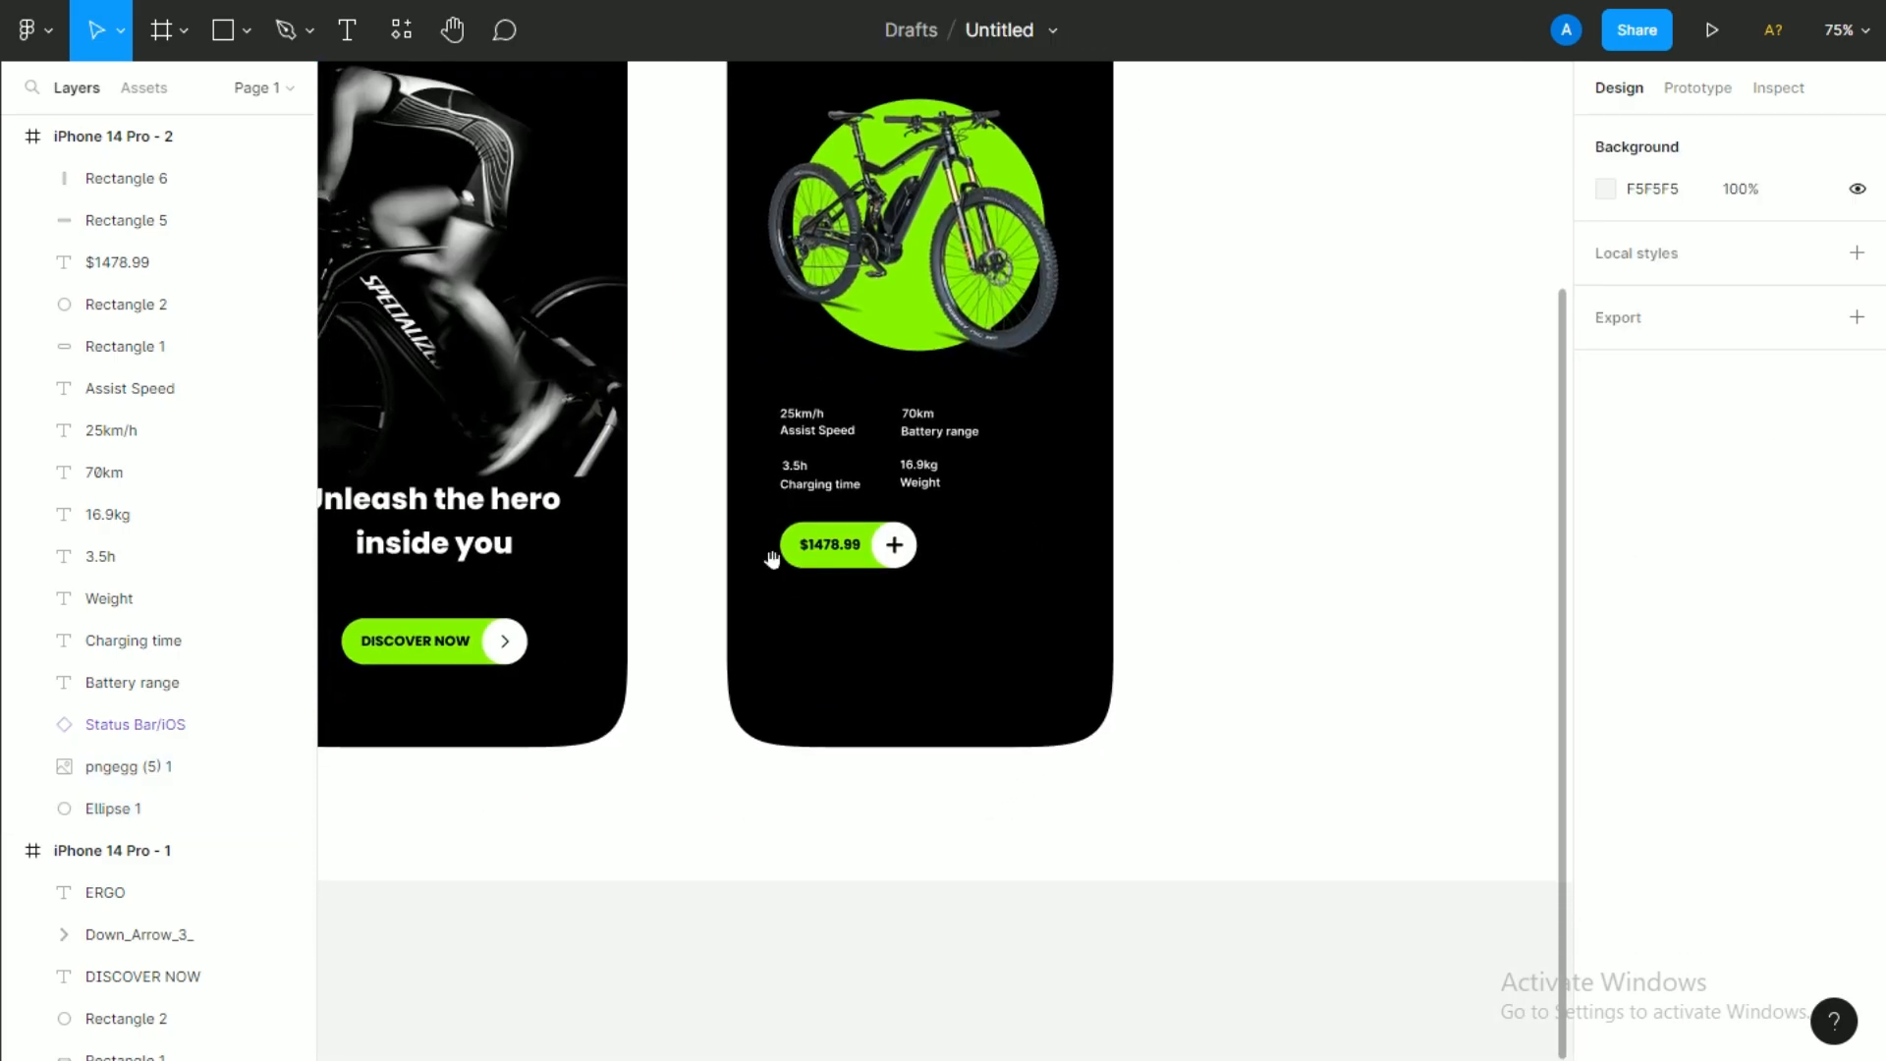
mouse_move(784, 610)
left_mouse_down()
mouse_move(900, 698)
mouse_move(920, 771)
left_mouse_up()
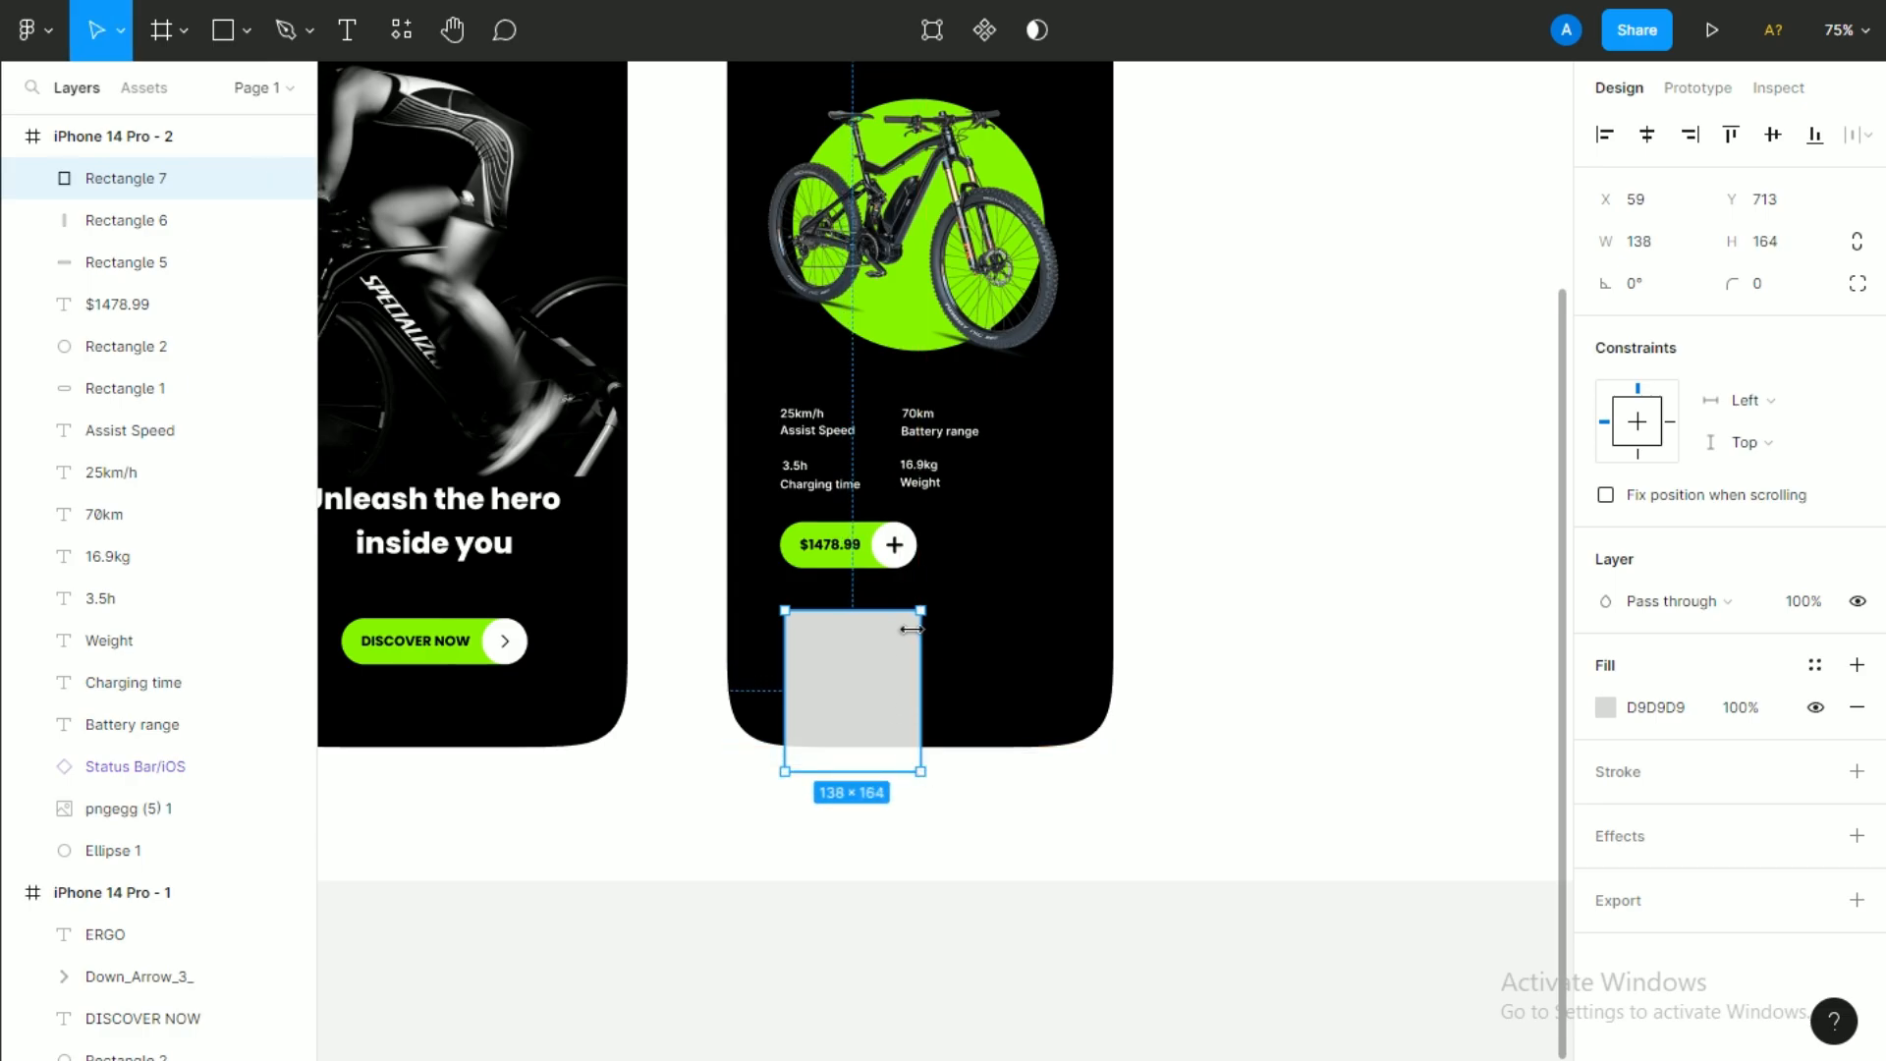
left_click_drag(907, 583, 859, 600)
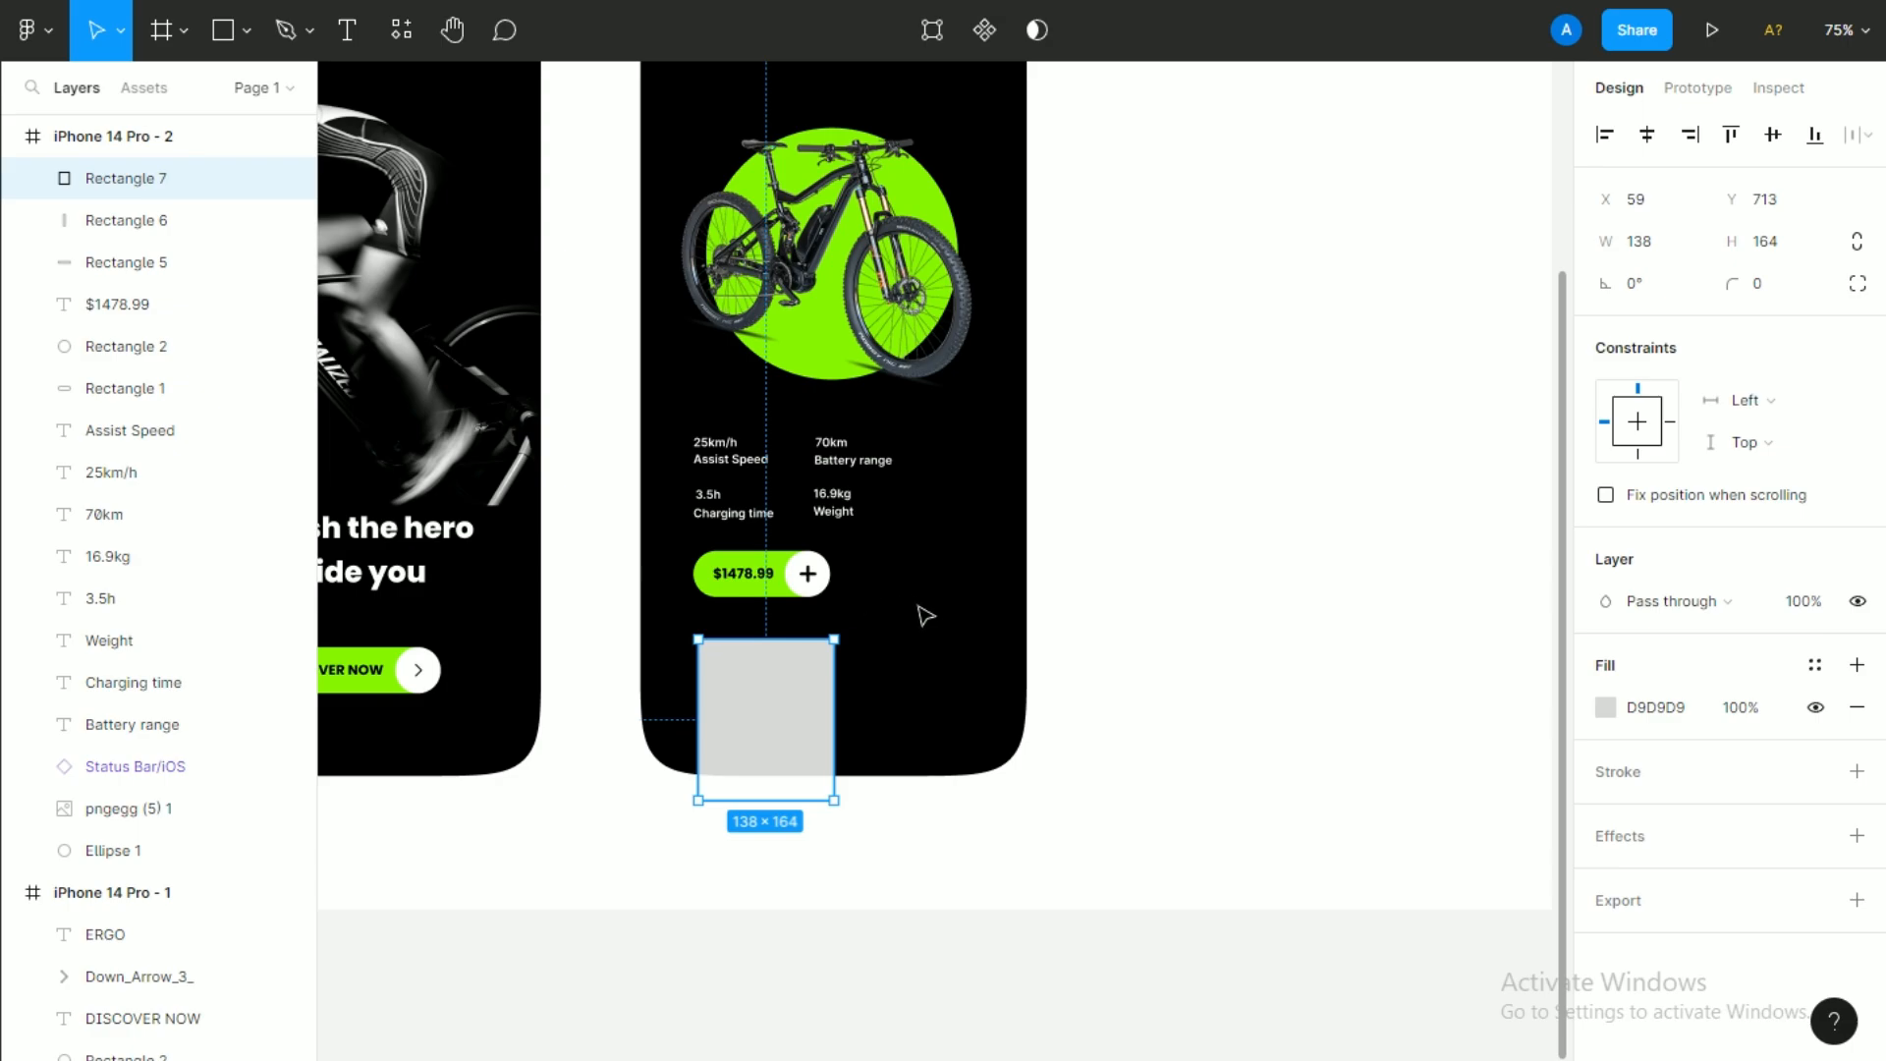
left_click_drag(785, 673, 934, 675)
key("ctrl+z")
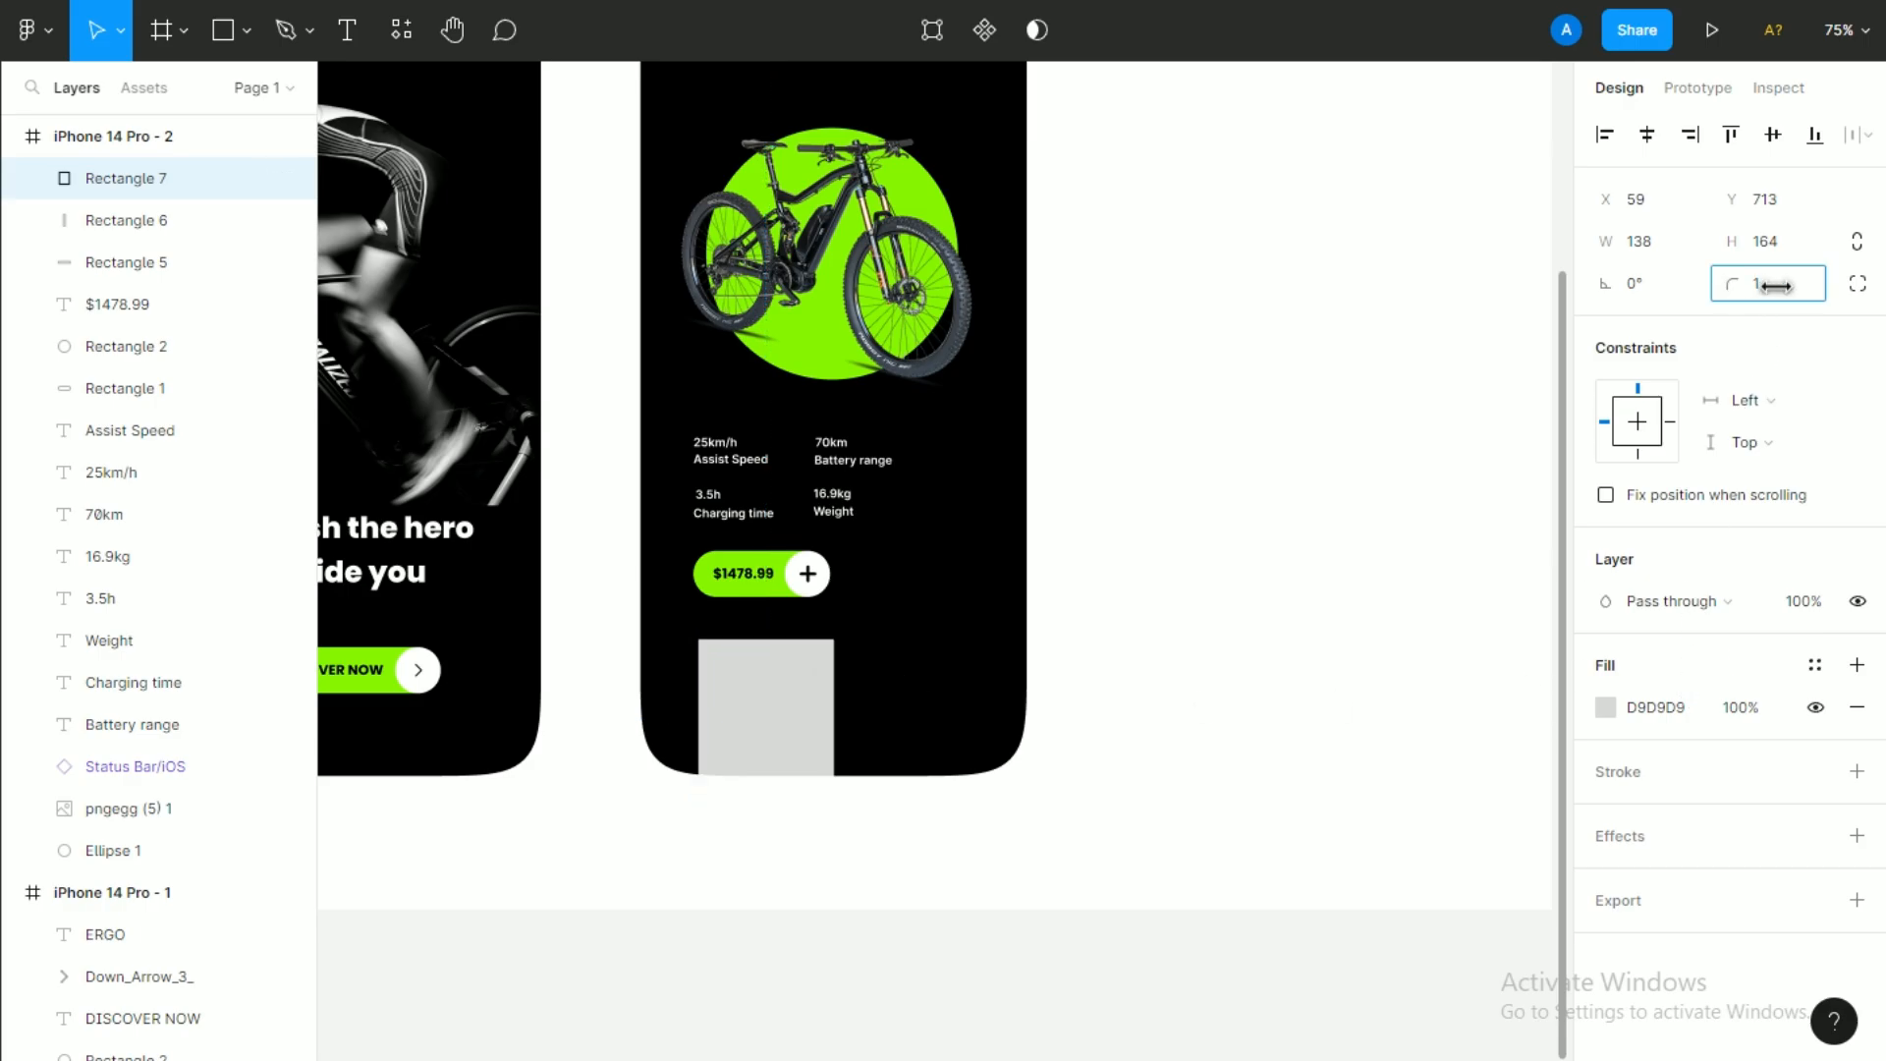
Round the new rectangle's corners to 17 with about 59% corner smoothing.
left_click(1857, 285)
left_click(1856, 325)
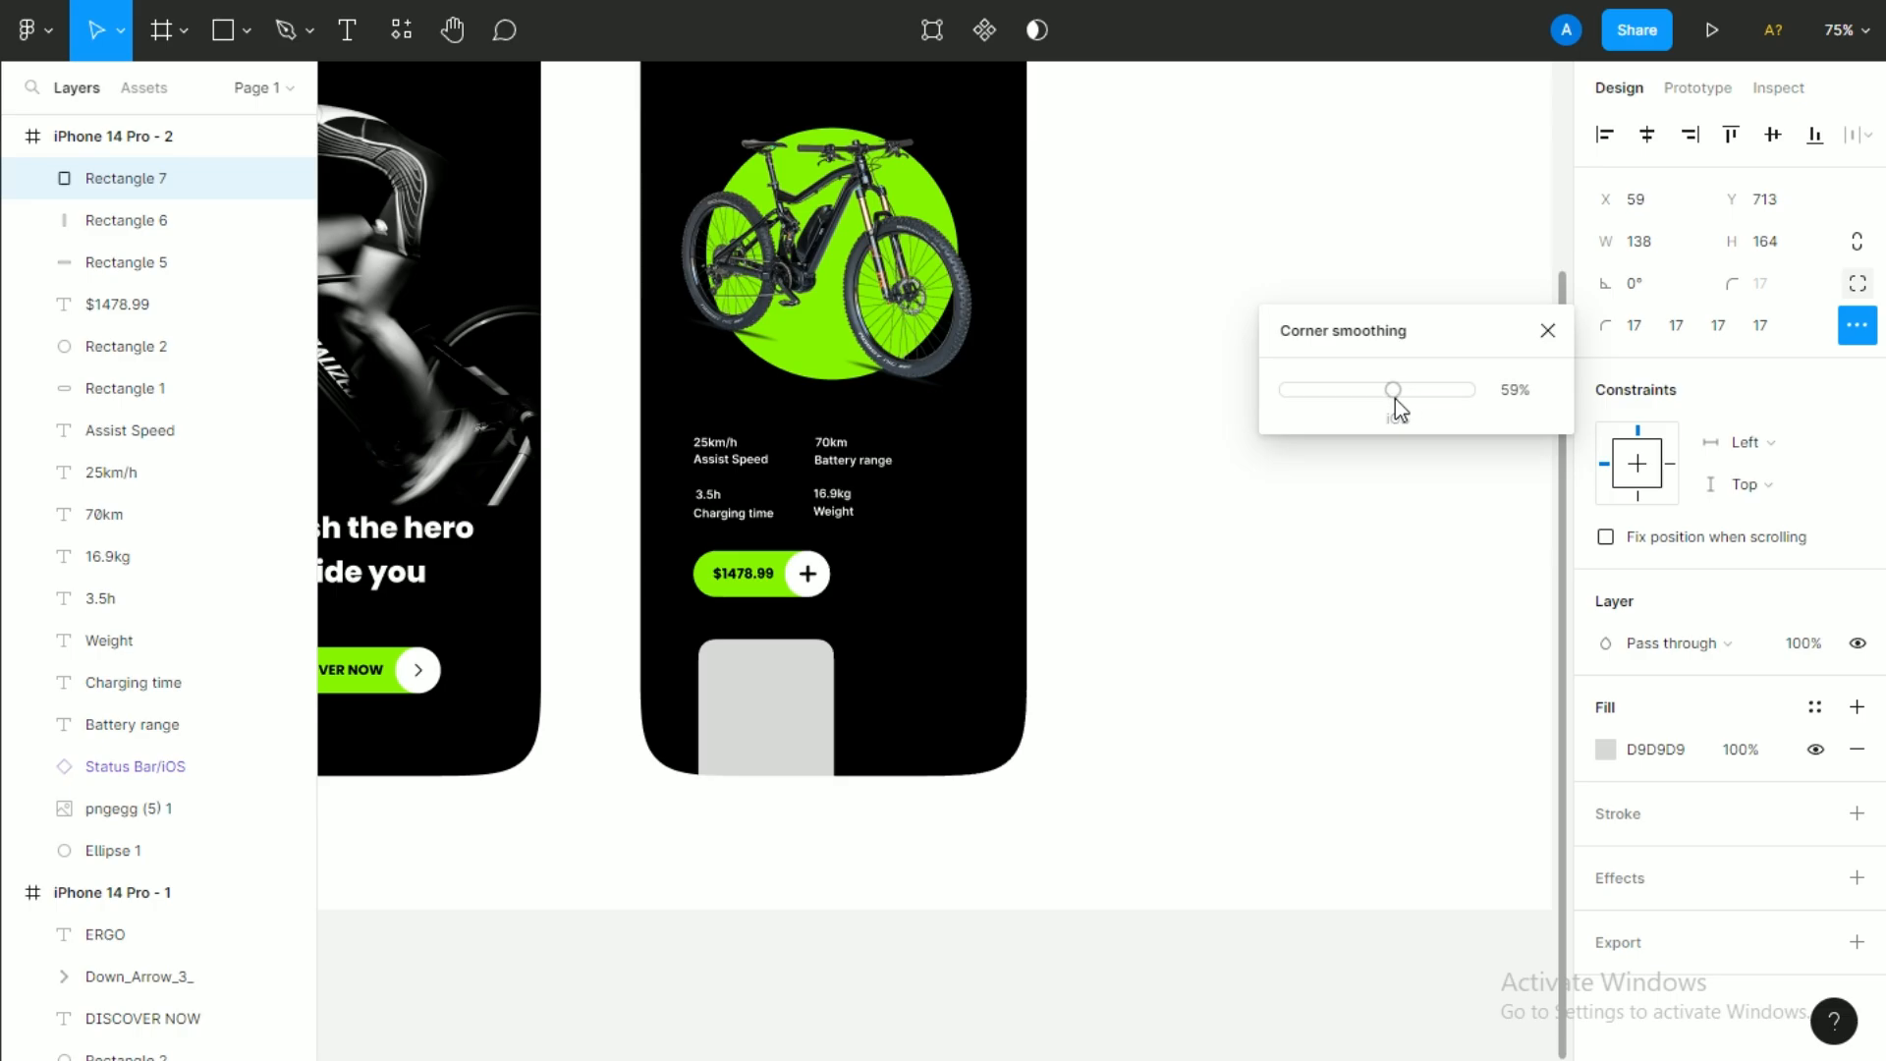
key("Escape")
Duplicate the rounded card to its right with a gap of 17, both cards measuring 133 × 158 at Y 716.
left_click_drag(760, 728, 980, 727)
left_click(799, 723, "shift")
scroll(1053, 661, "up", 3)
scroll(1053, 661, "left", 2)
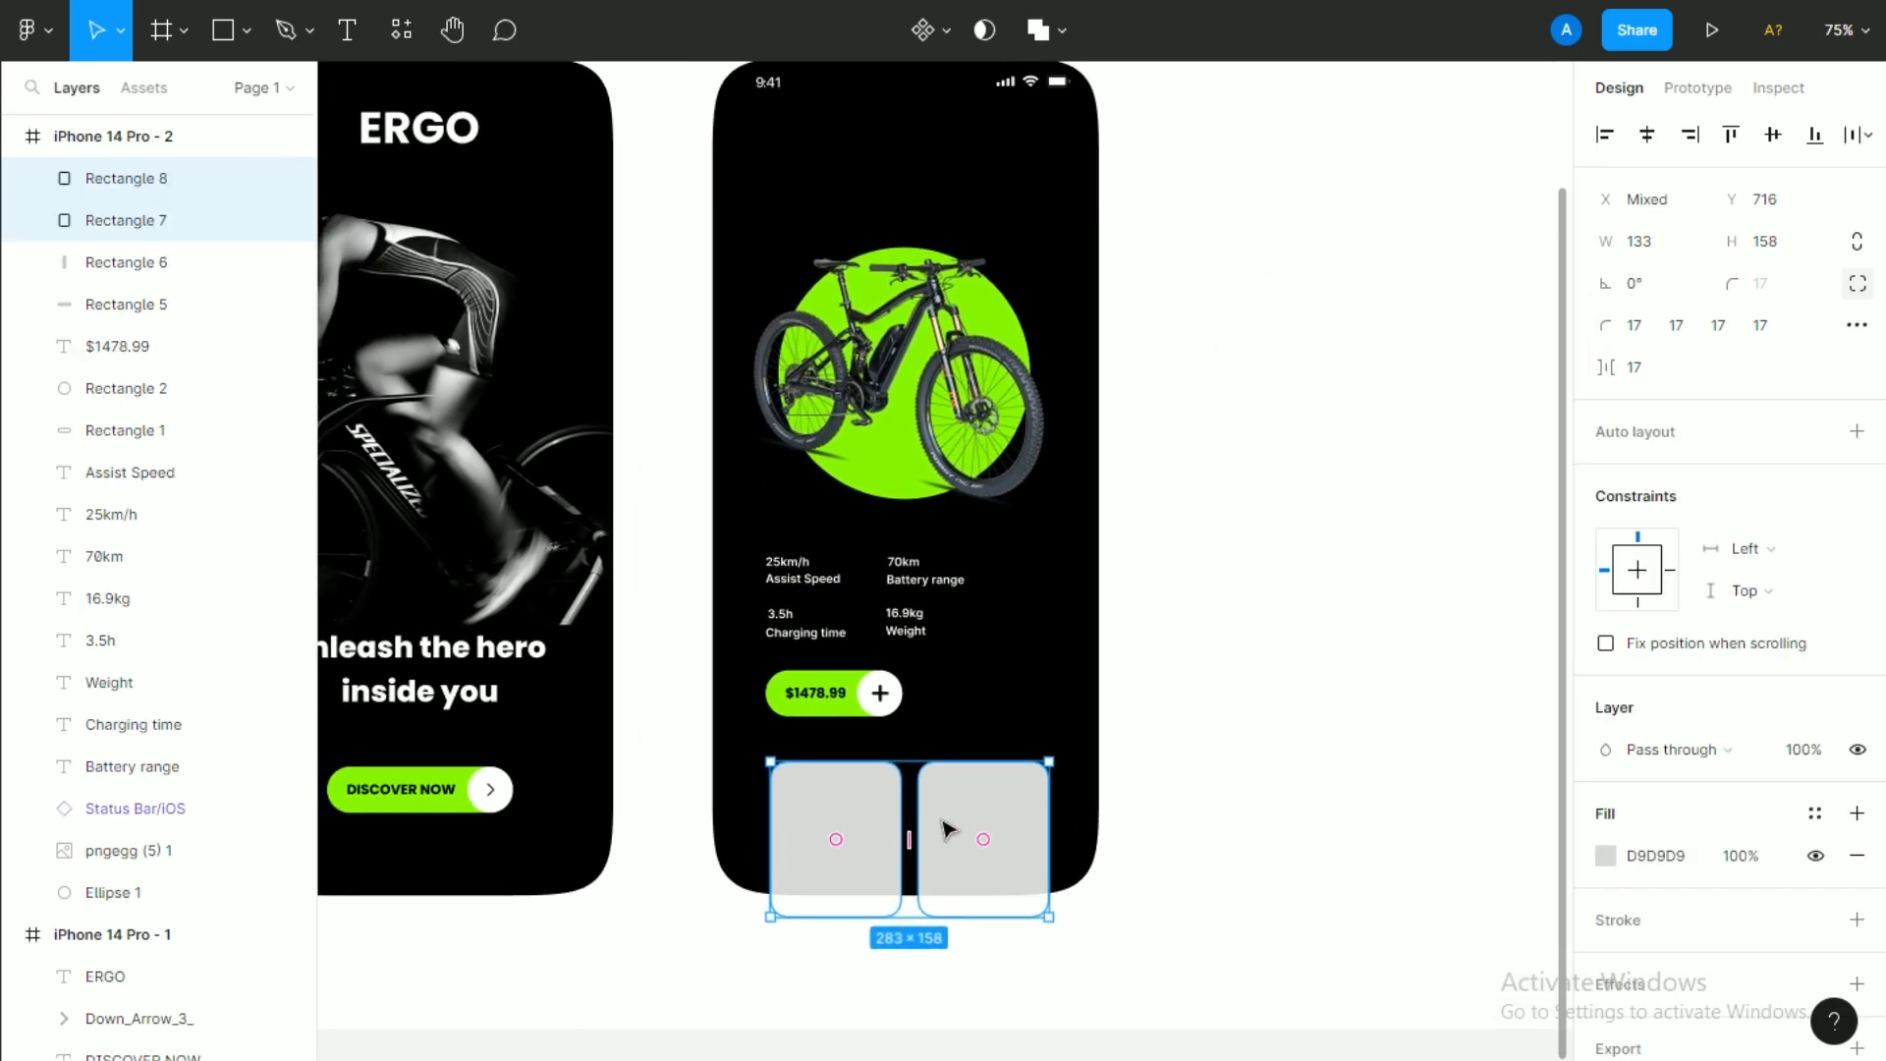
Fill both cards with the DISCOVER NOW button's green, 89F500.
key("i")
left_click(396, 792)
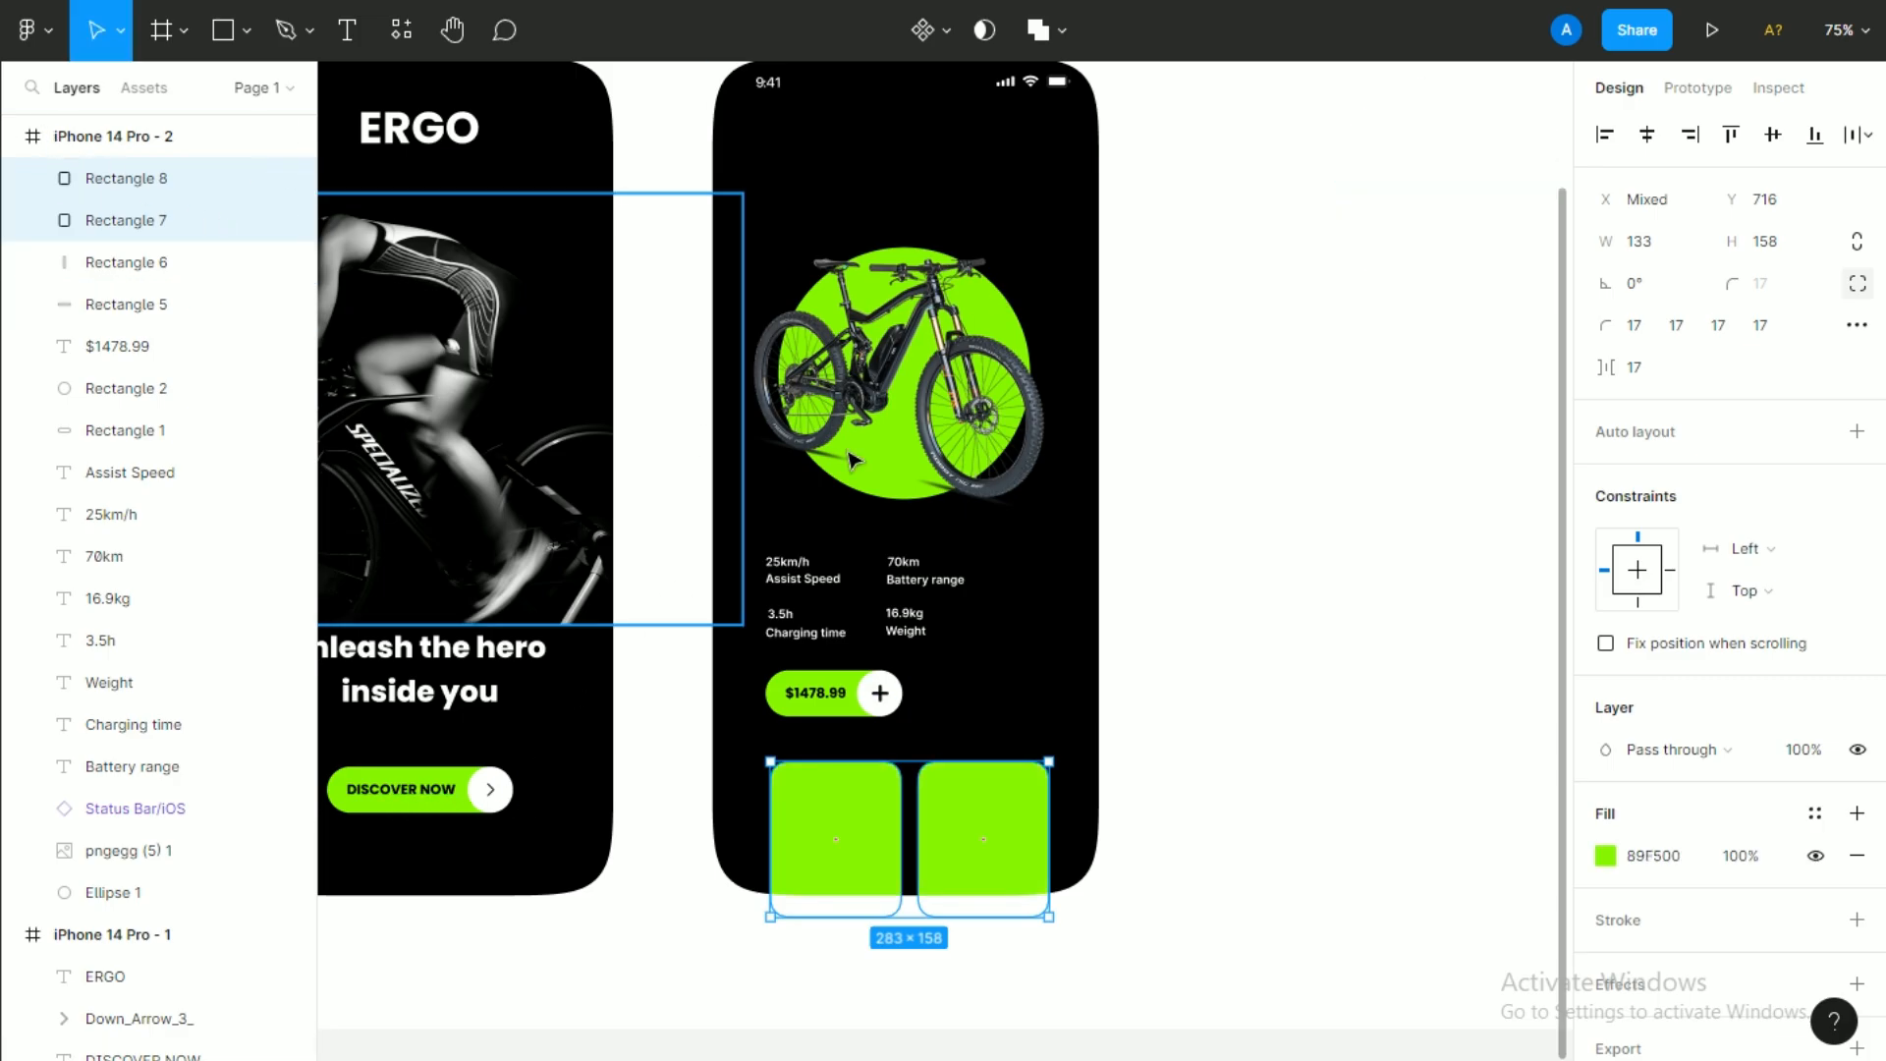
key("Escape")
Paste the second bike image and size it to 196 × 123 at X 4, Y 711 over the left green card.
scroll(1052, 407, "left", 2)
scroll(1052, 408, "up", 2)
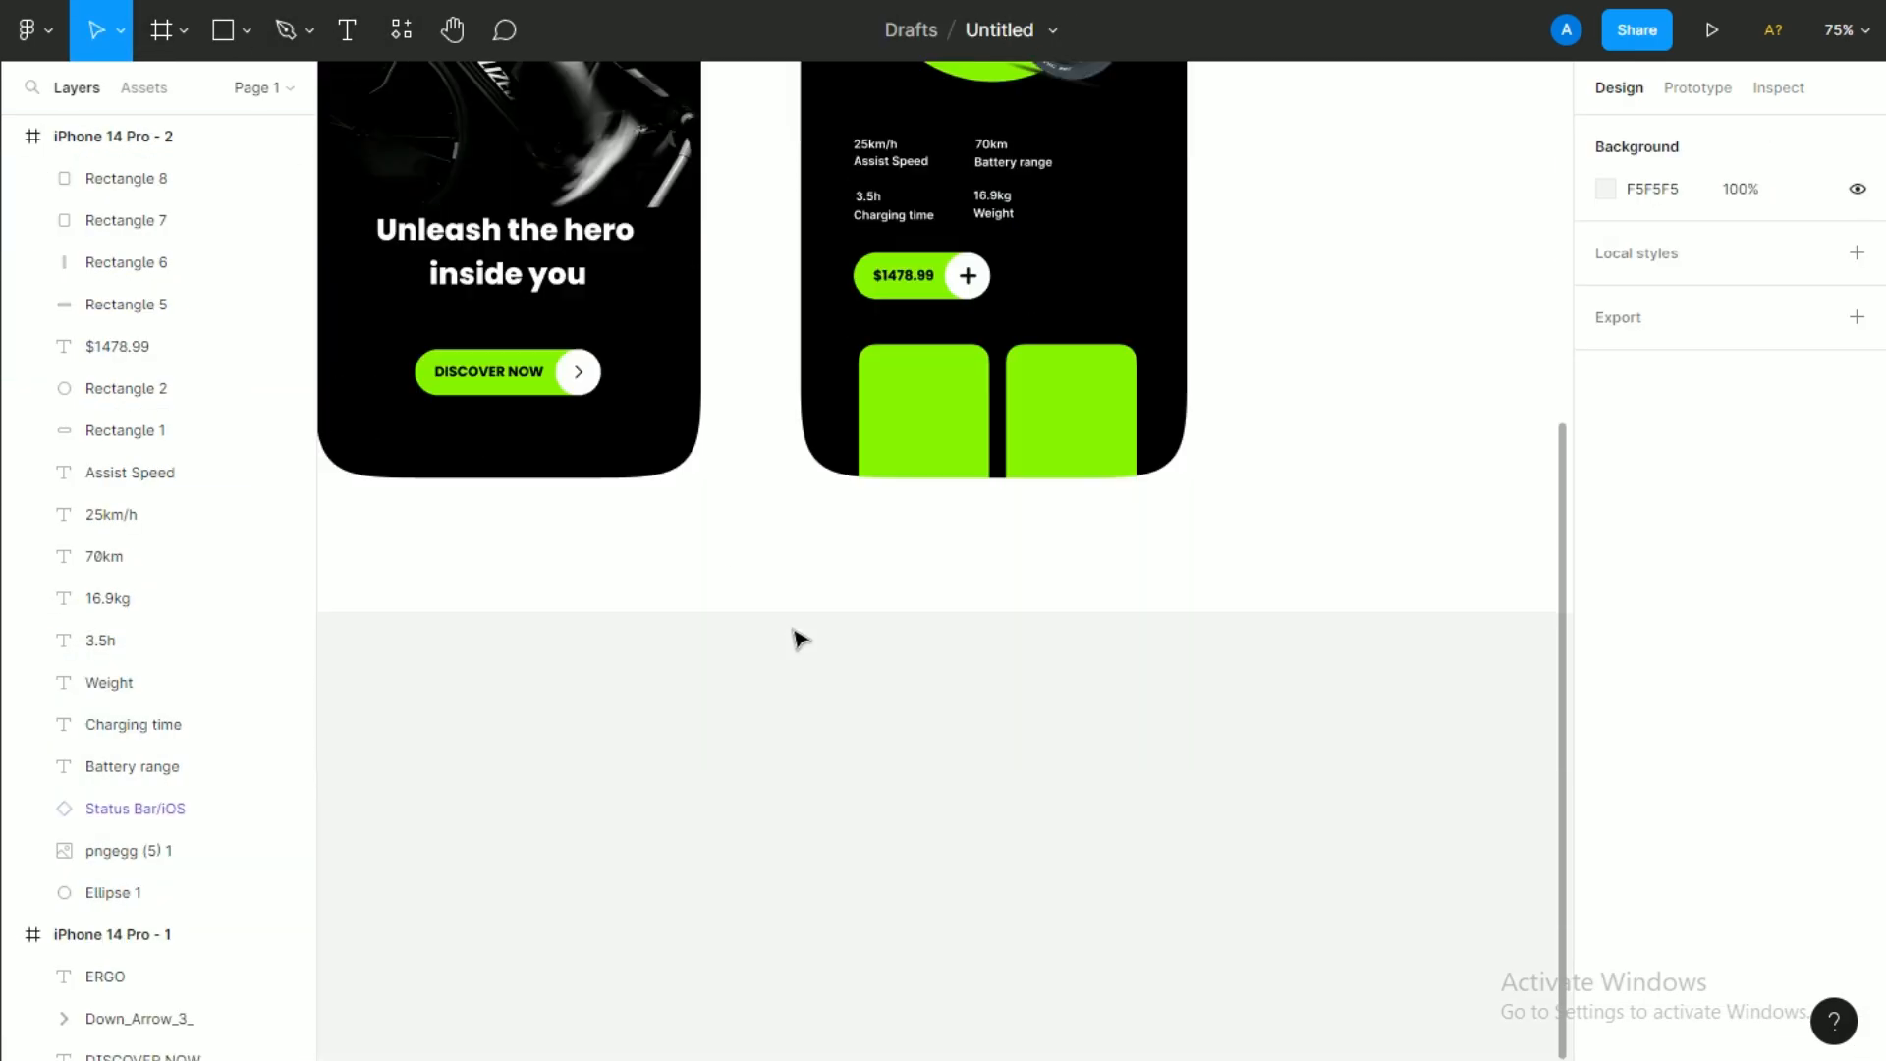
key("ctrl+v")
left_click_drag(980, 596, 780, 501)
scroll(972, 425, "up", 2)
scroll(982, 461, "down", 1)
scroll(975, 451, "up", 5)
scroll(802, 505, "down", 2)
scroll(823, 496, "up", 1)
scroll(823, 496, "right", 1)
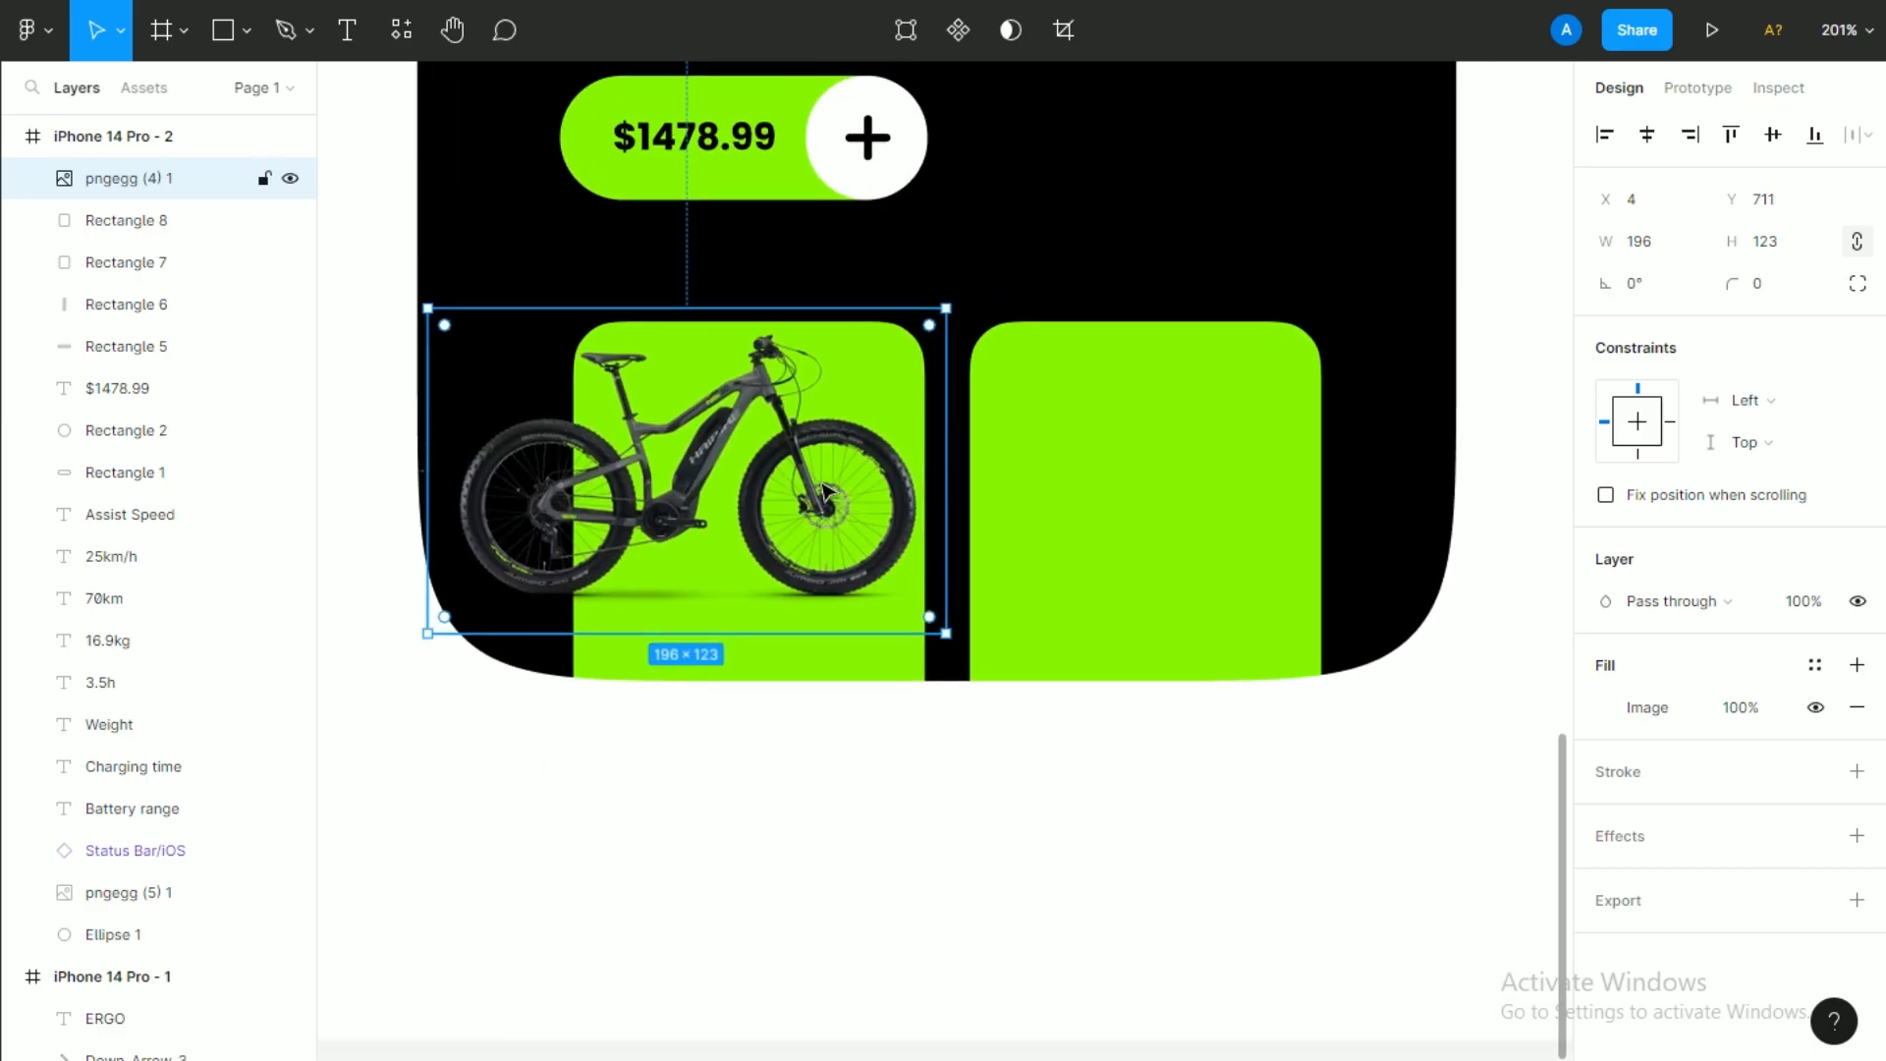
Copy the first phone's heading above the large bike and change its text to New 2.0 Giant Bi-Cycle on two lines.
scroll(825, 491, "down", 5)
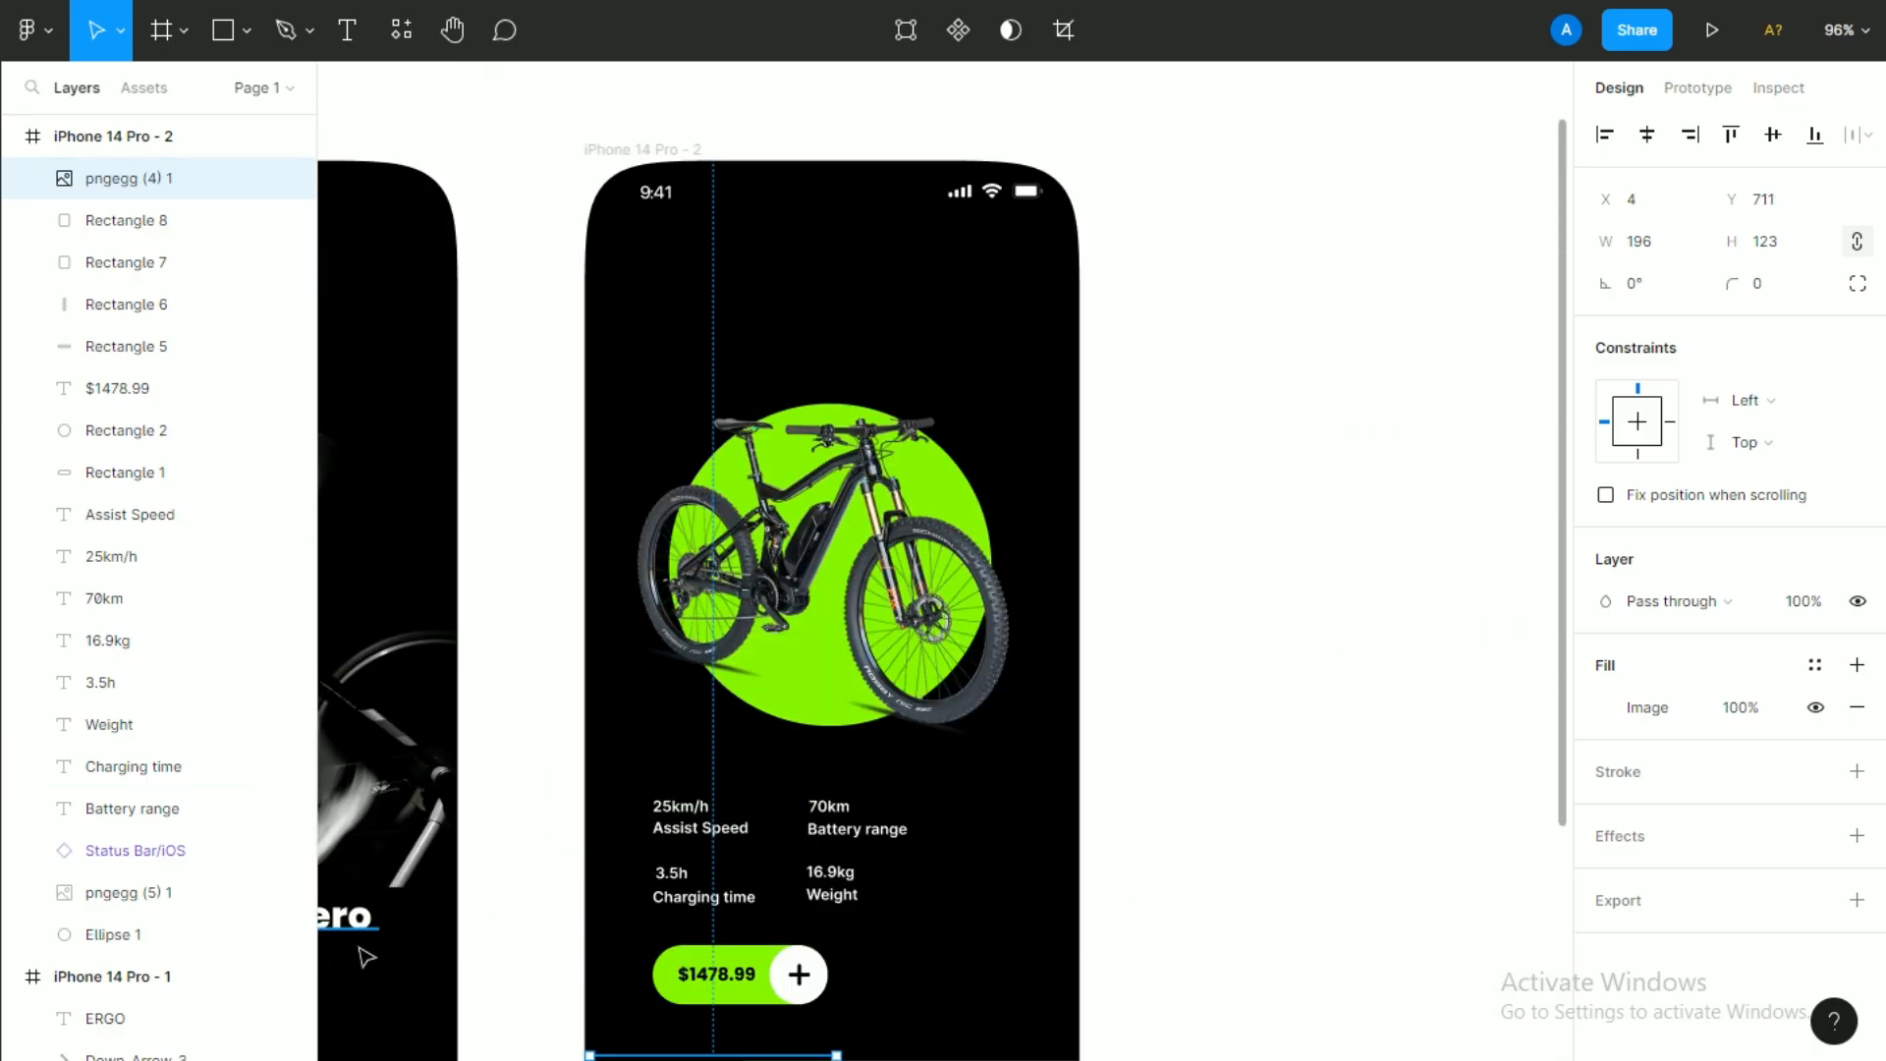
left_click_drag(365, 956, 921, 310)
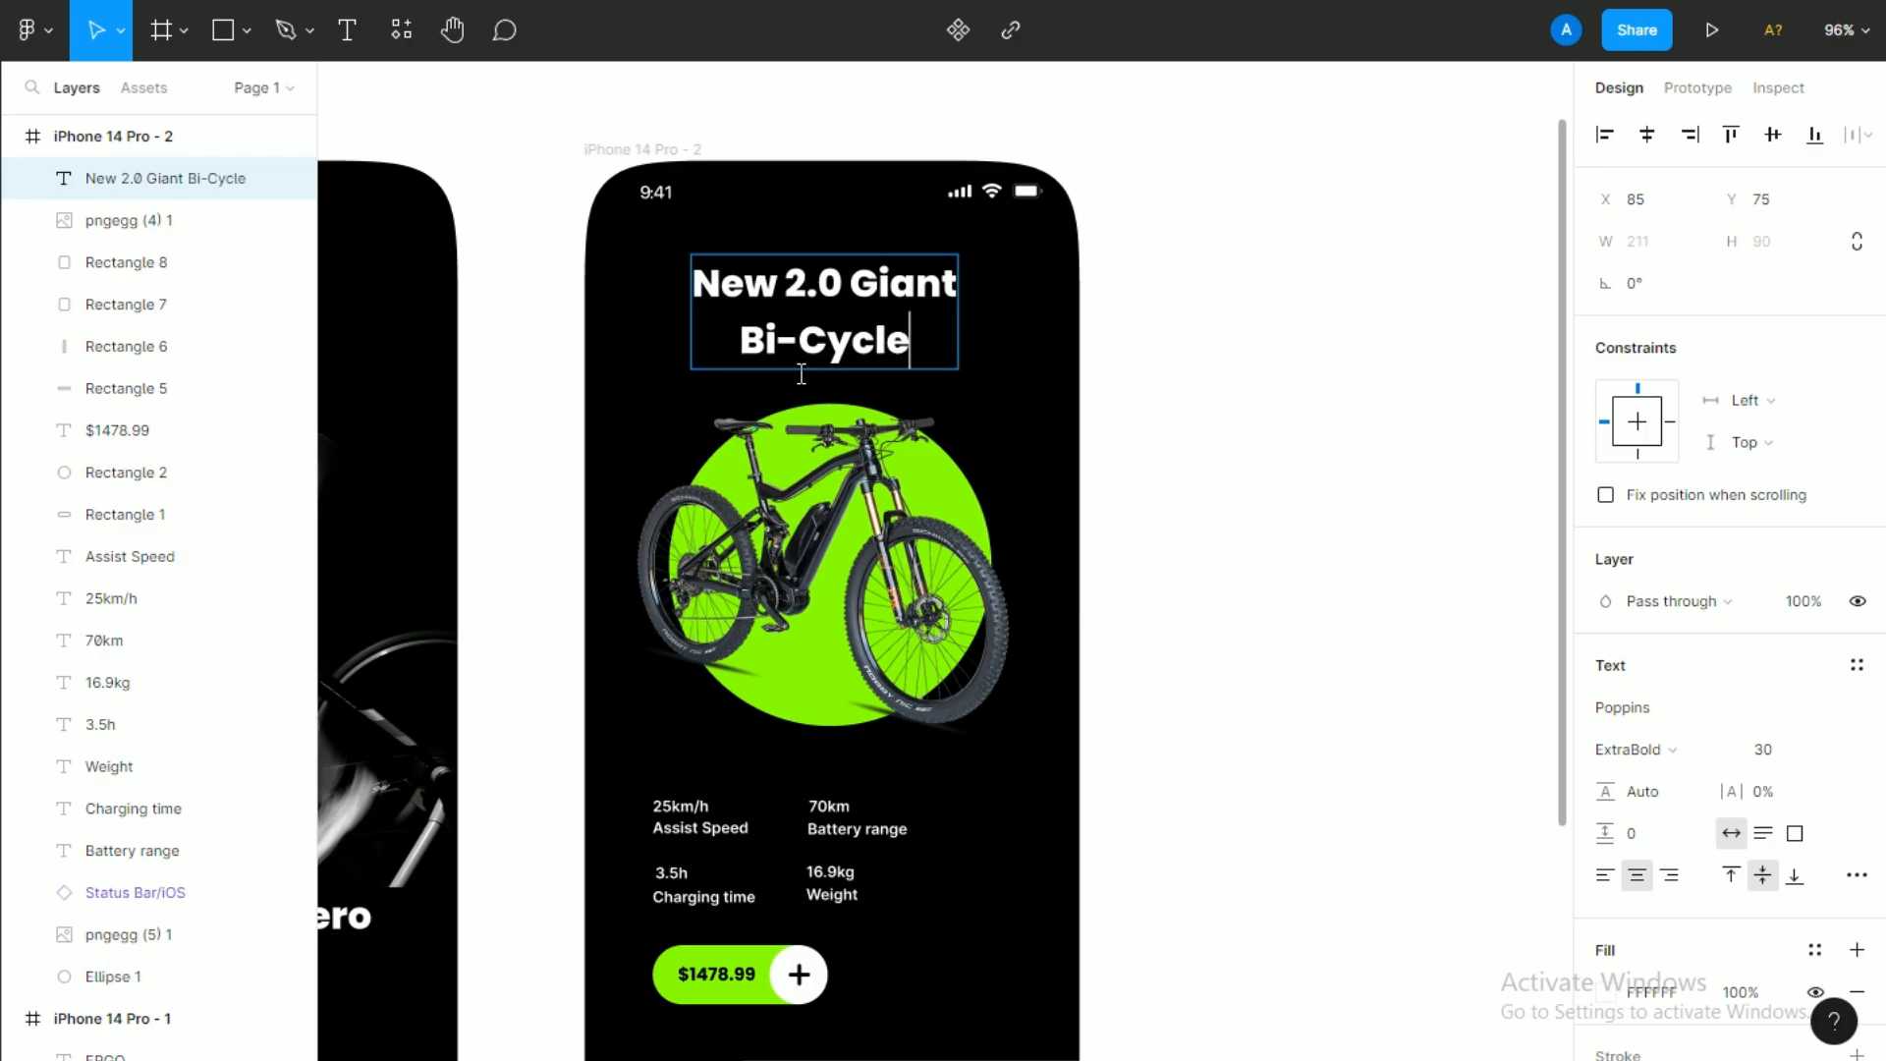
scroll(1111, 423, "down", 3)
left_click_drag(1125, 458, 1247, 535)
left_click(1326, 503)
Move the small bike image down and left so it overlaps the left edge of the first green card.
scroll(943, 884, "up", 3)
left_click_drag(918, 756, 894, 754)
left_click_drag(922, 671, 826, 637)
left_click(823, 811)
left_click_drag(812, 727, 678, 548)
scroll(934, 749, "up", 2)
scroll(830, 747, "up", 3)
Nudge the left green card to X 57 and return it to X 59.
left_click(805, 593)
mouse_move(678, 548)
left_mouse_down()
mouse_move(758, 548)
mouse_move(672, 550)
left_mouse_up()
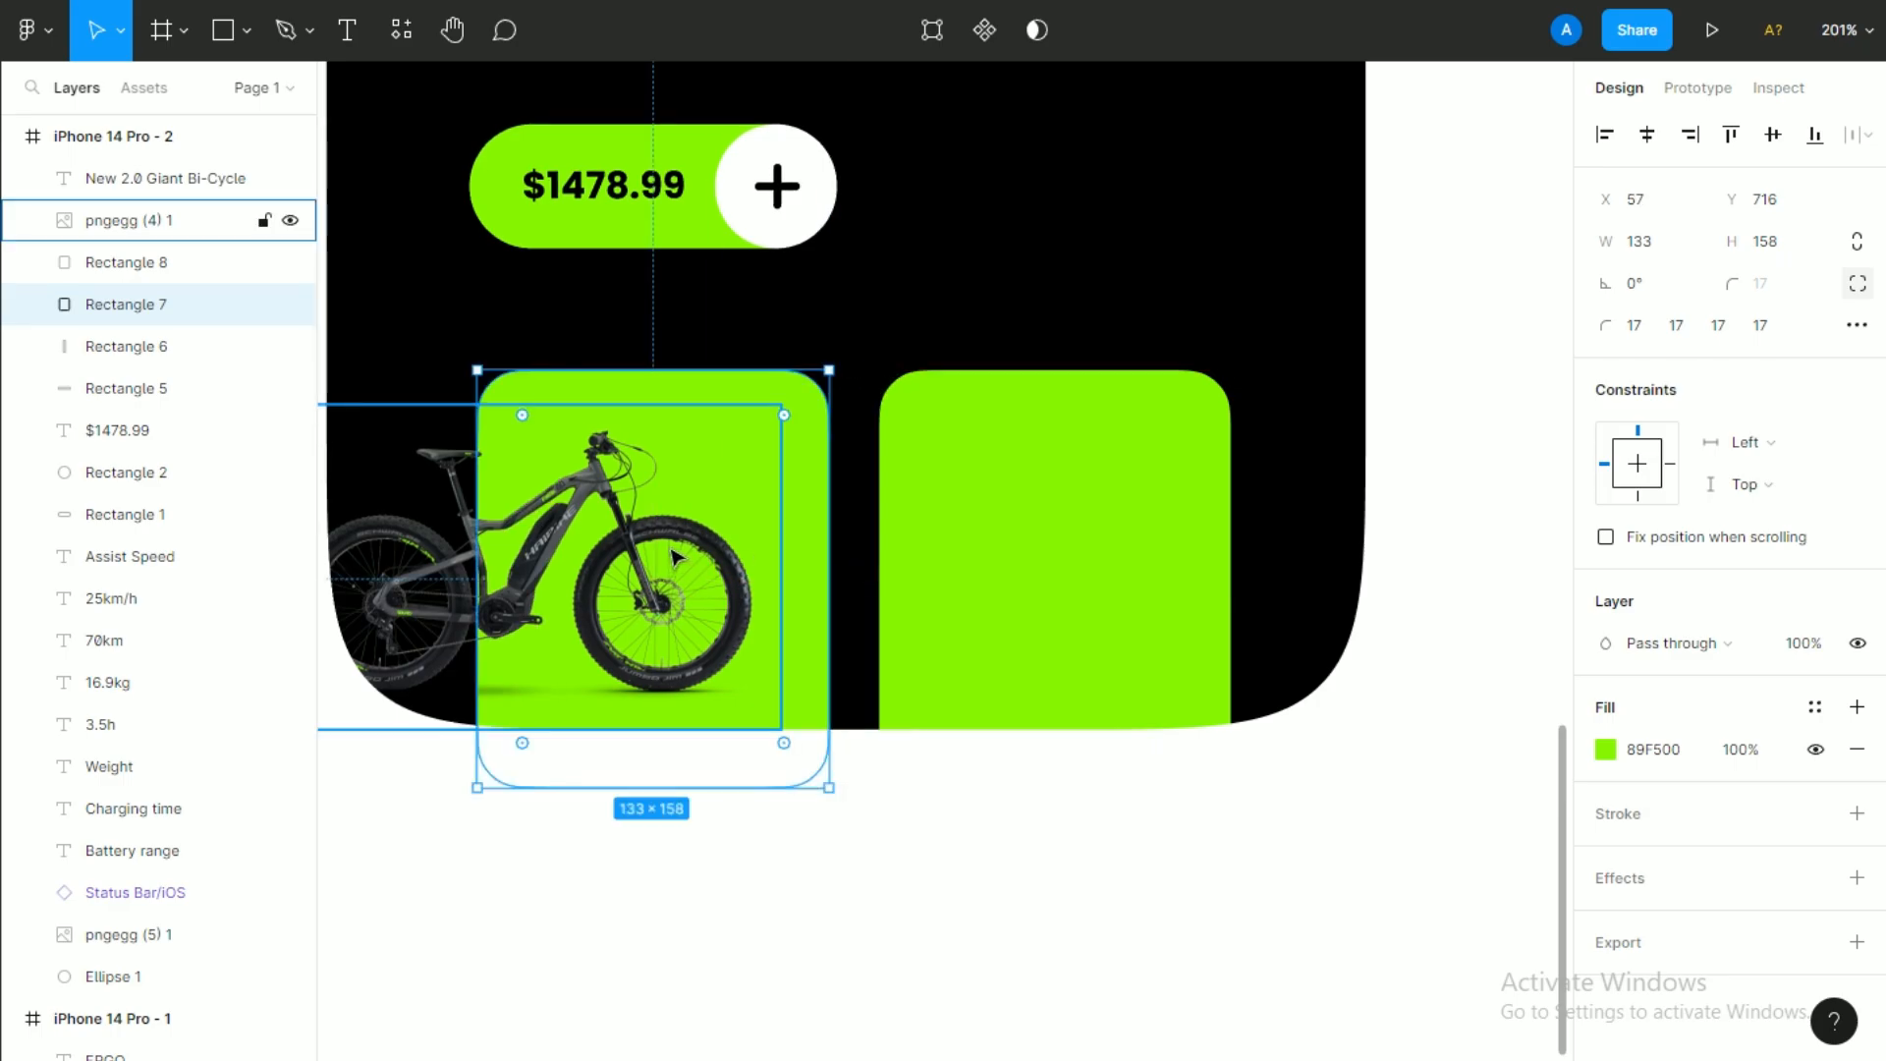
scroll(775, 462, "down", 6)
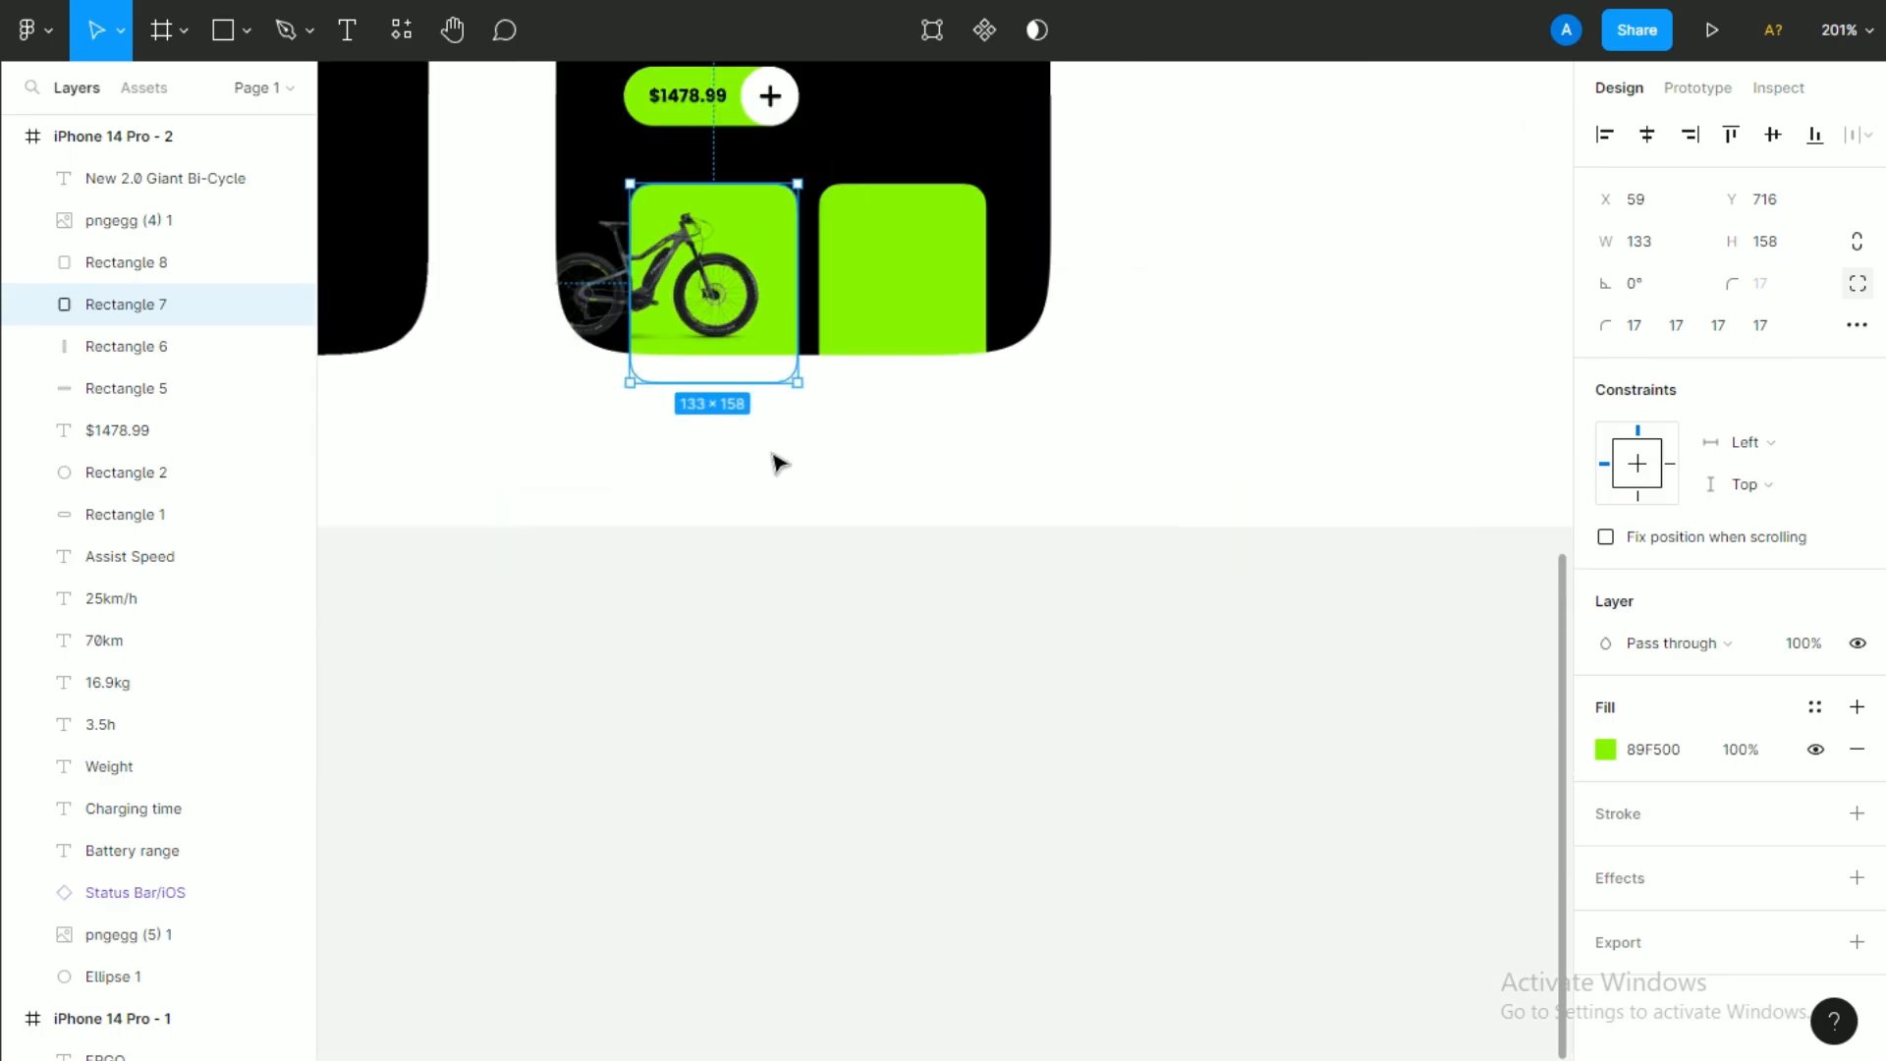
scroll(927, 817, "up", 1)
left_click_drag(1036, 605, 995, 656)
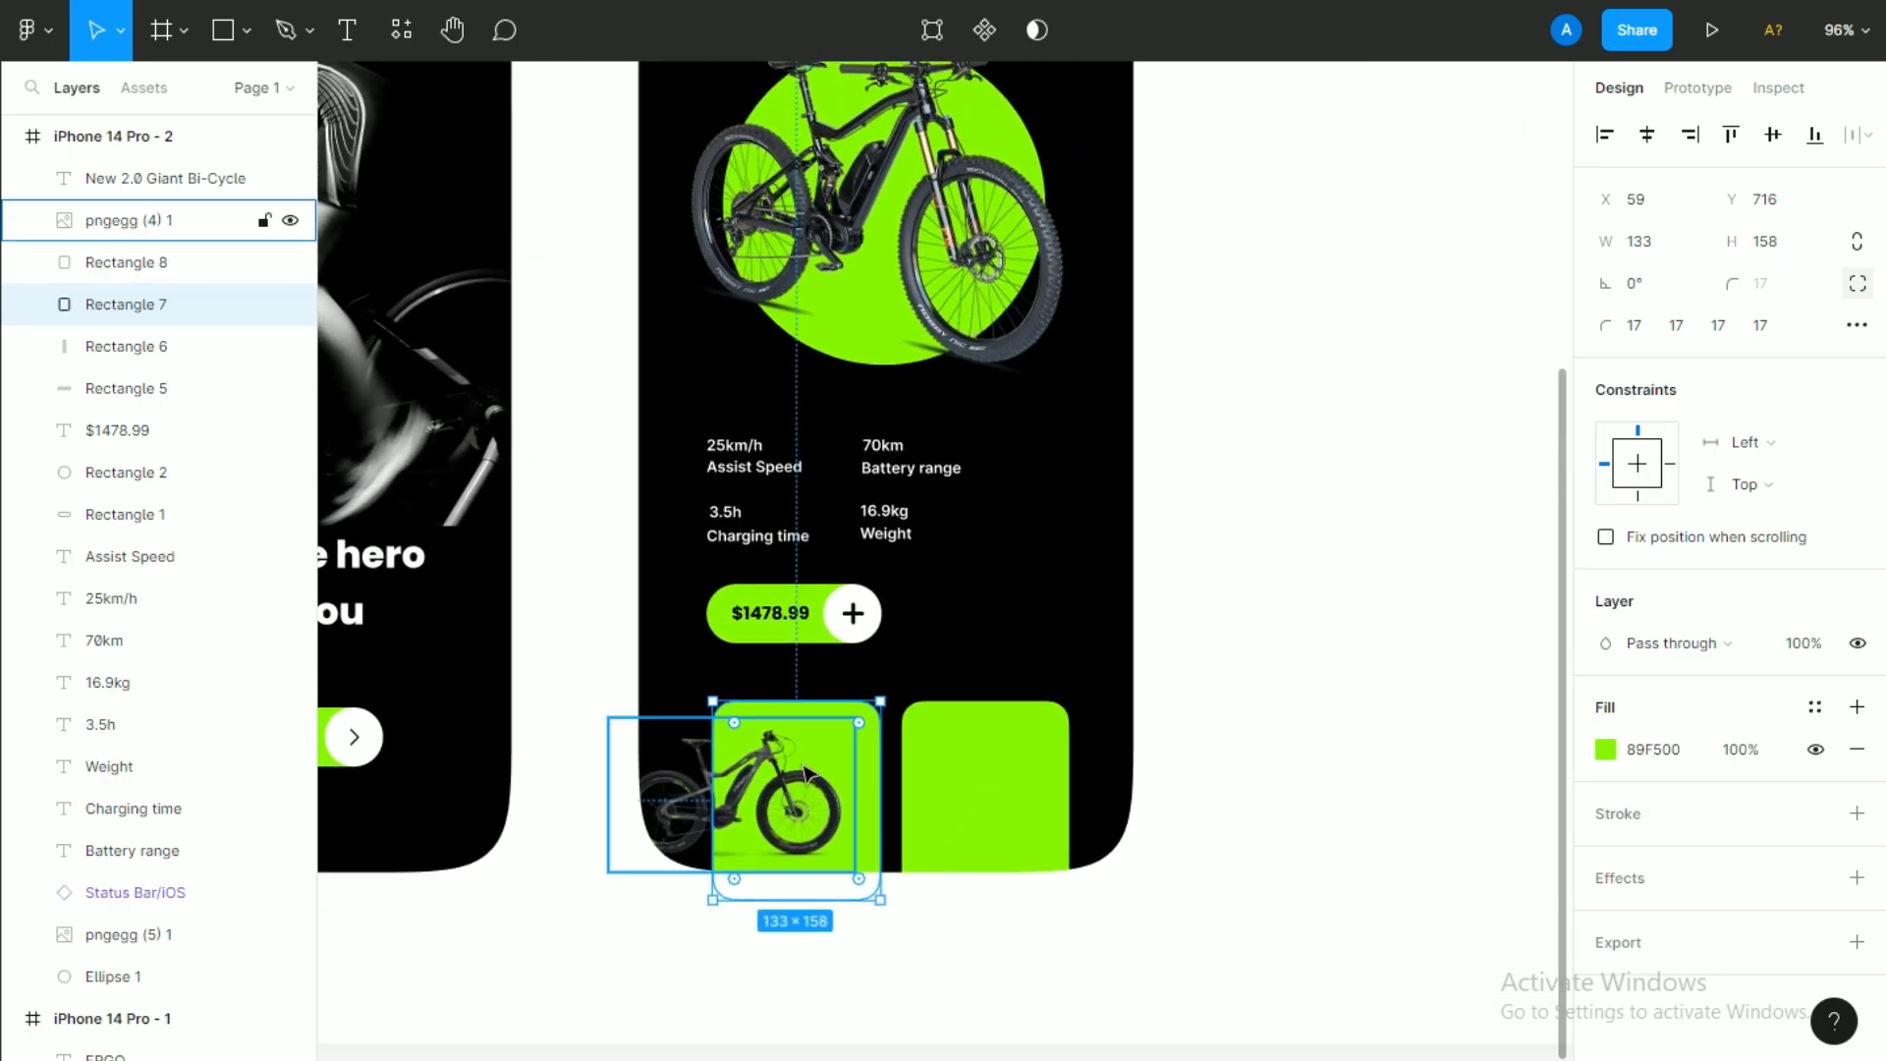
left_click_drag(784, 776, 794, 777)
scroll(835, 786, "down", 2)
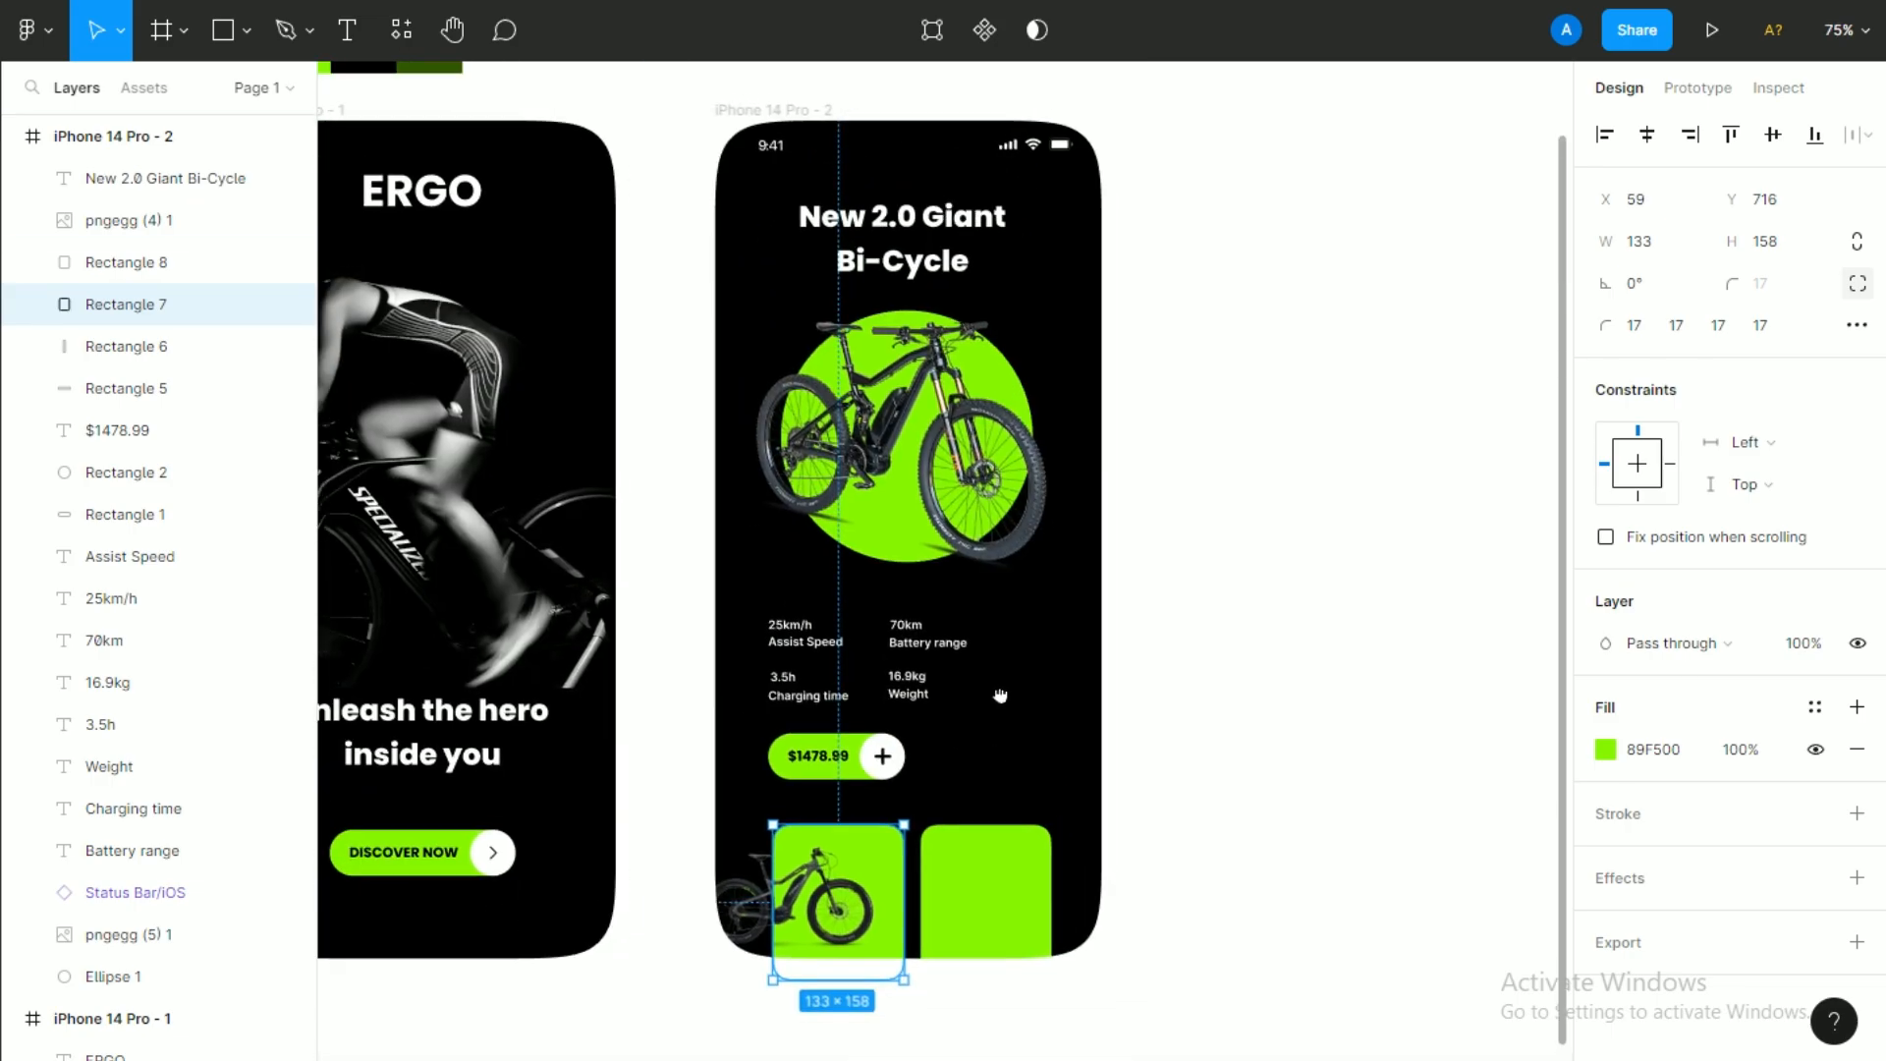
left_click_drag(1049, 630, 1068, 766)
Bring the bicycle PNG downloaded from PNGimg.com in the browser into the second phone frame in Figma.
left_click(1361, 724)
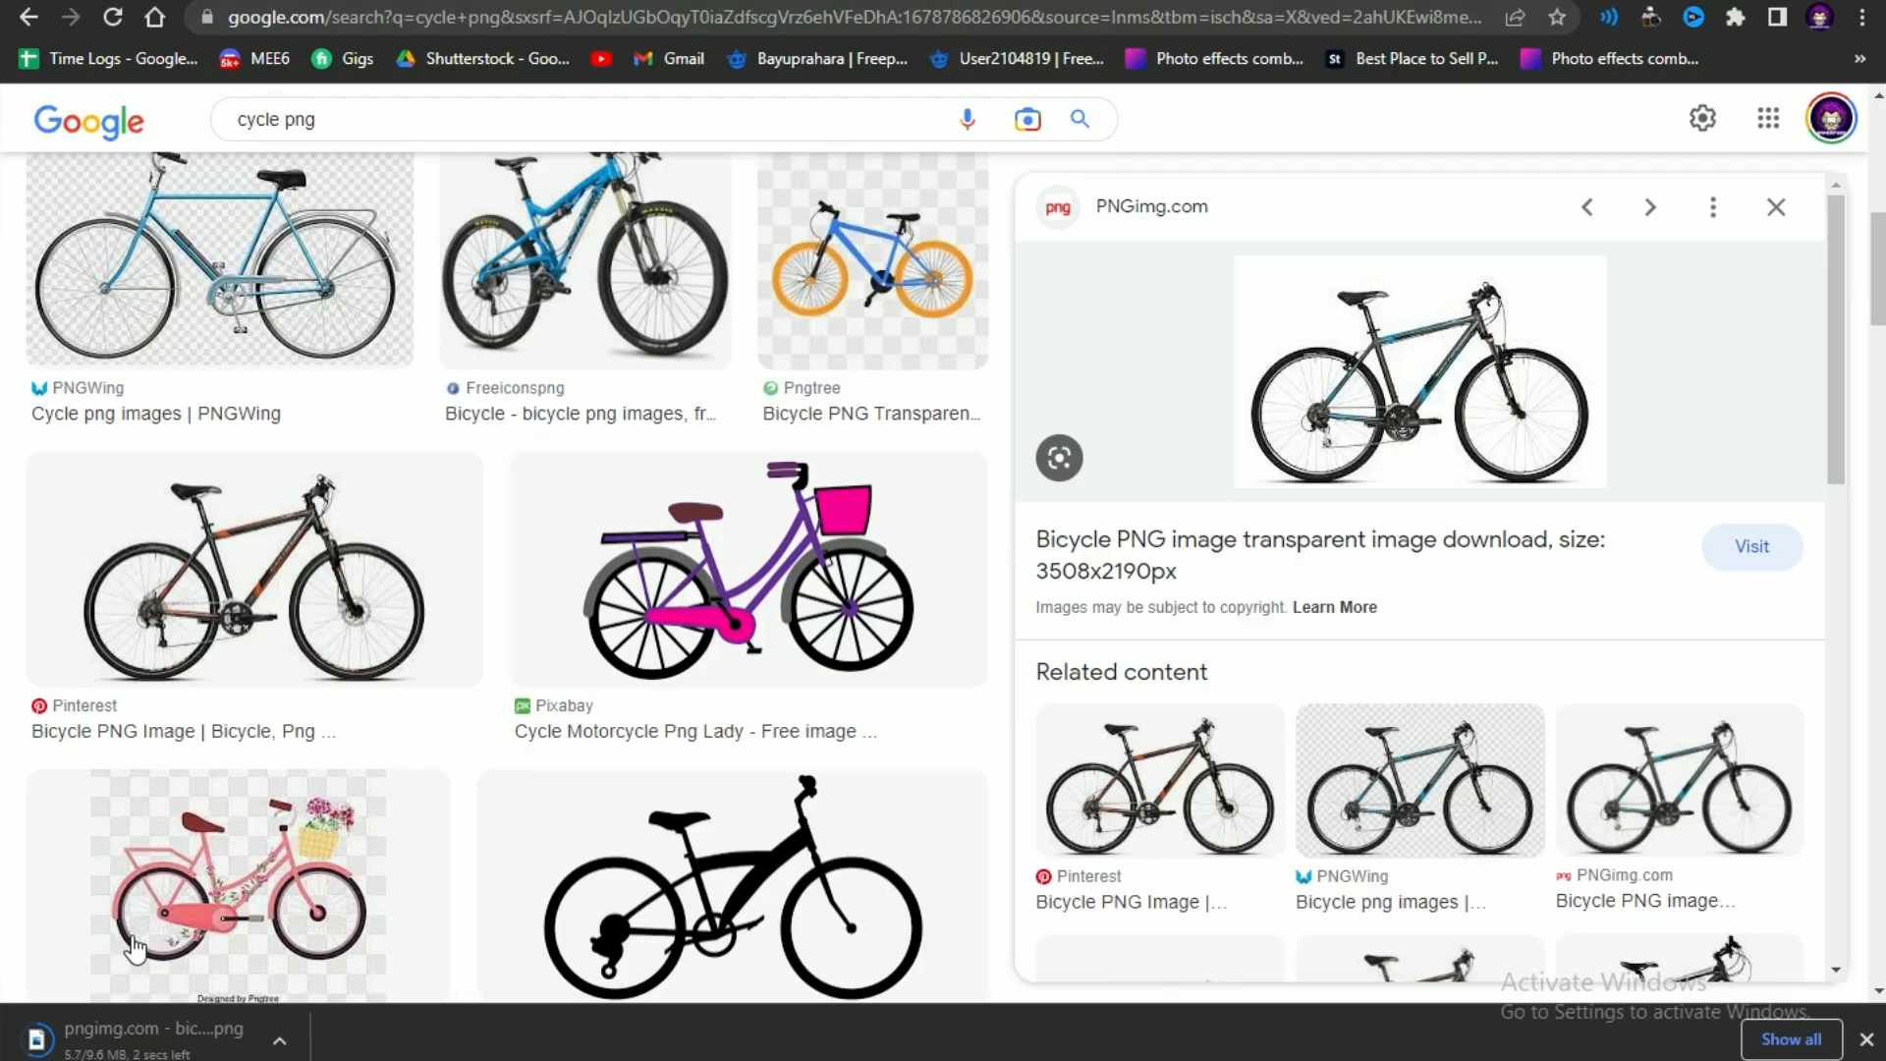
left_click_drag(37, 1040, 757, 874)
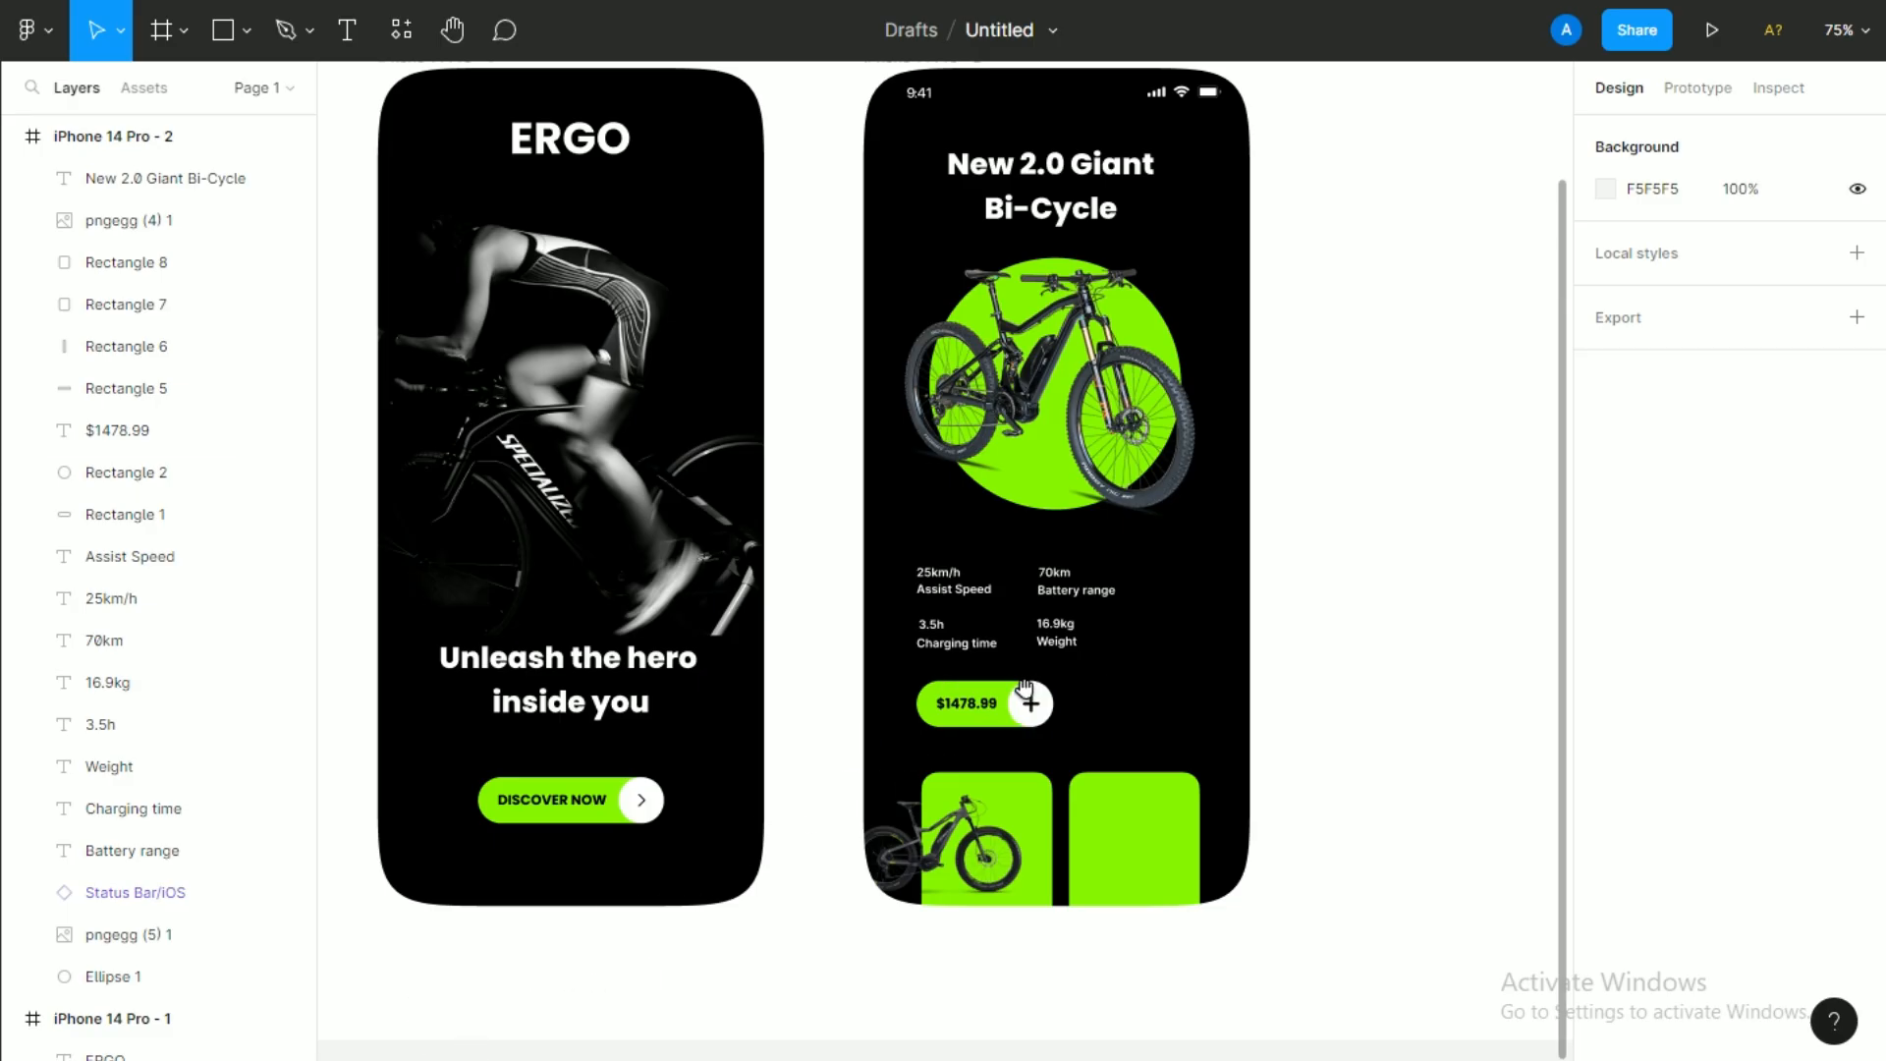
left_click_drag(1024, 688, 980, 609)
scroll(943, 604, "down", 5)
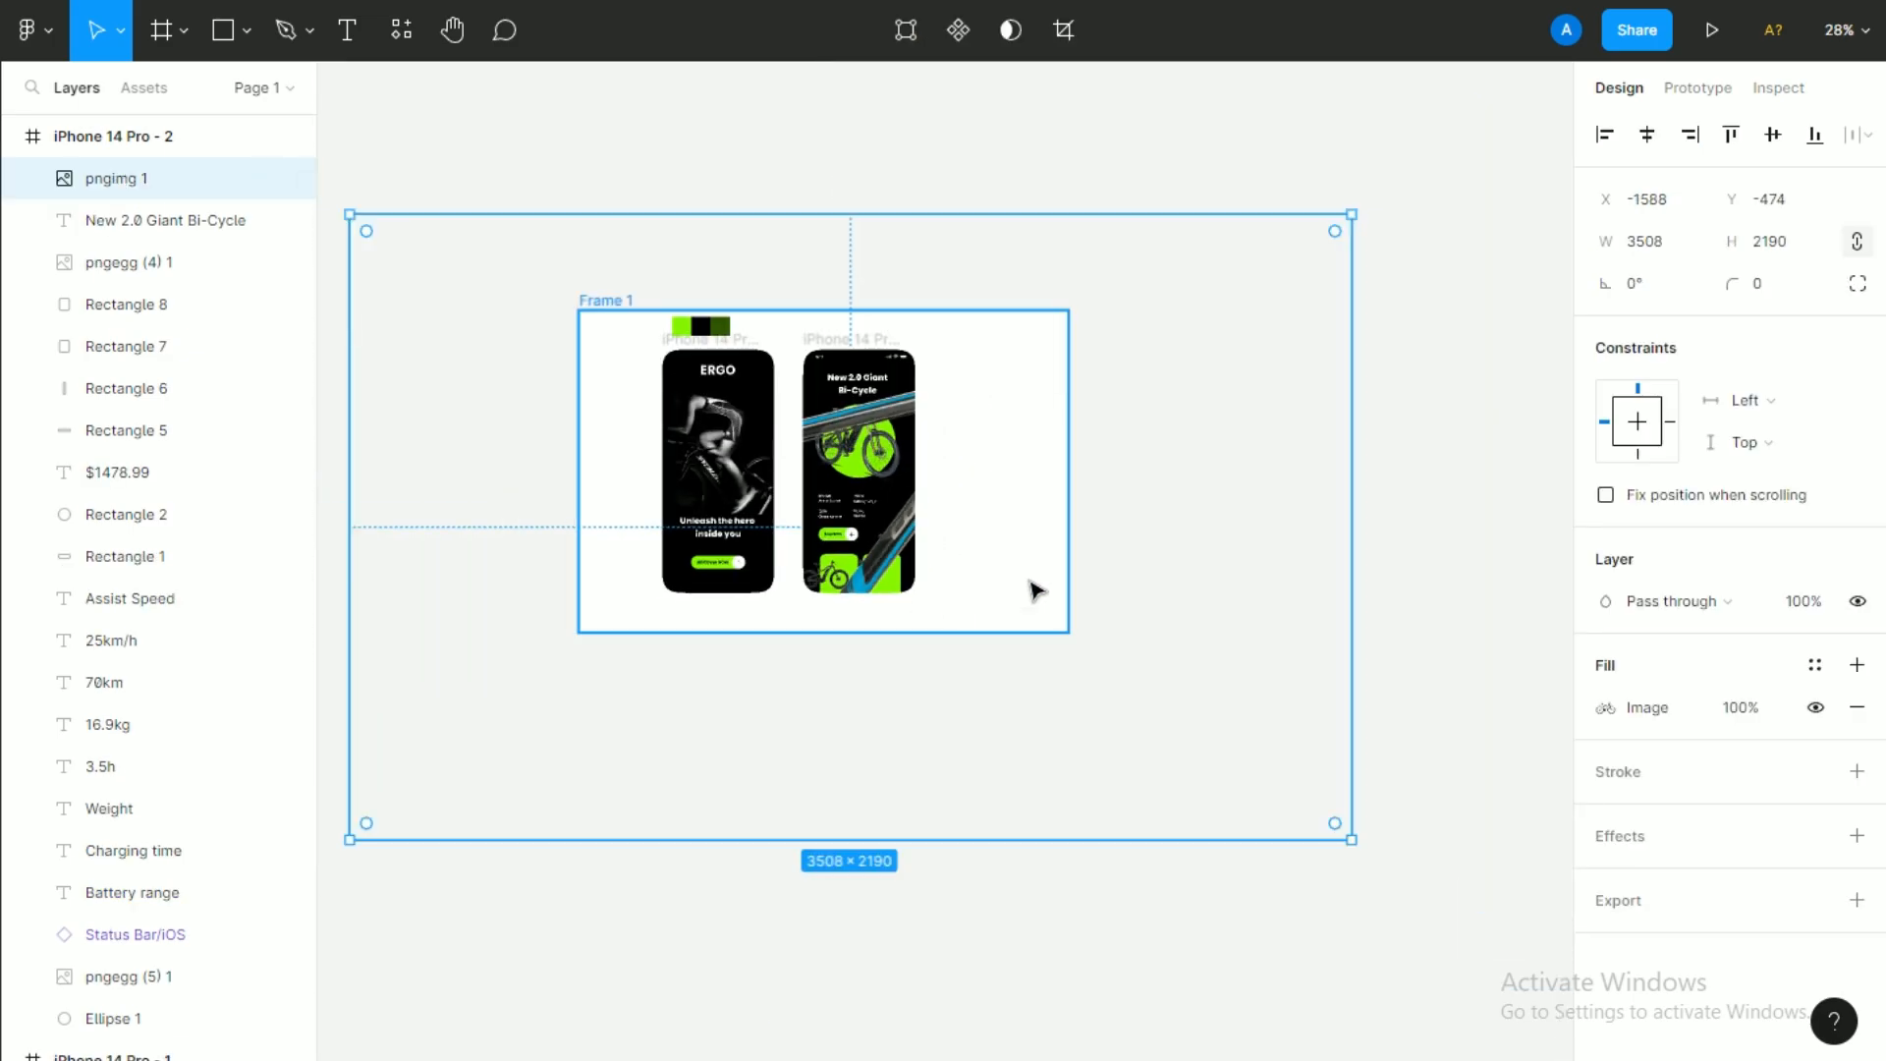
Scale down the imported bicycle image and place it inside the right green card.
left_click_drag(1289, 561, 436, 534)
scroll(865, 587, "up", 10)
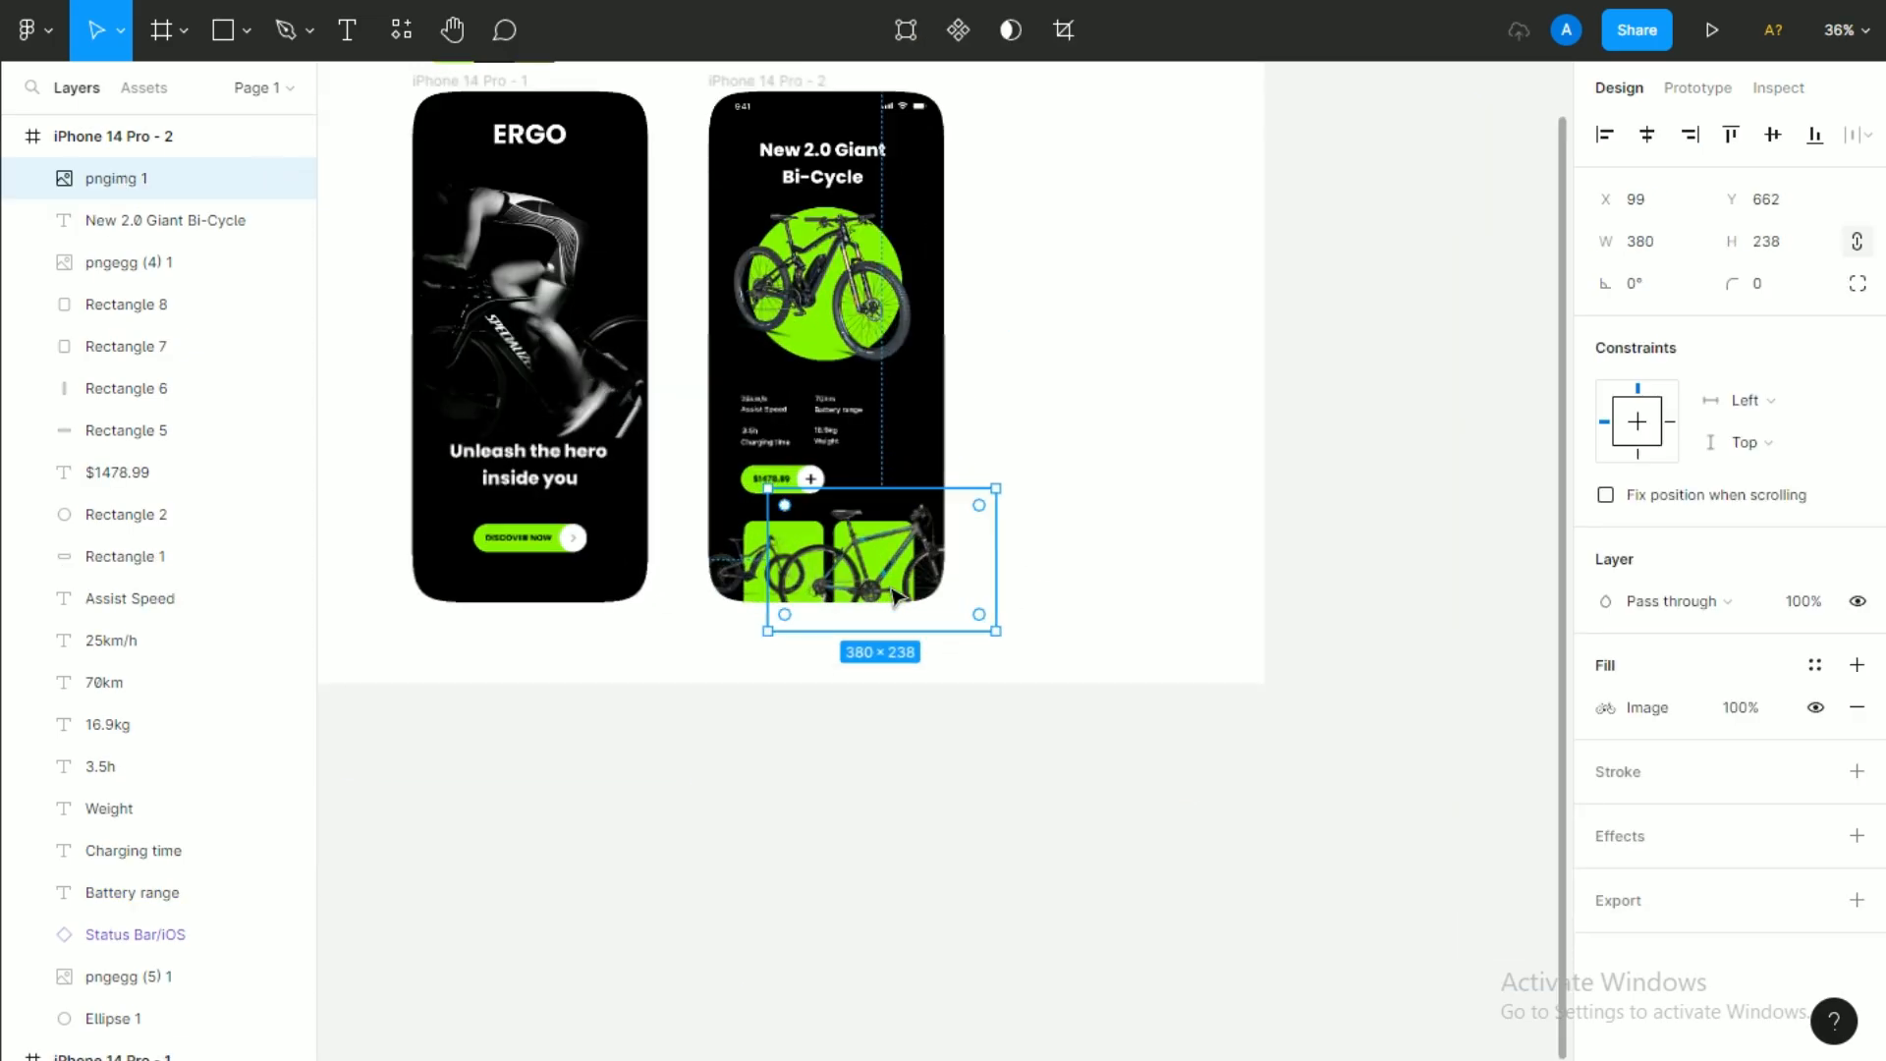
left_click_drag(1129, 547, 842, 547)
left_click_drag(716, 555, 825, 530)
Fit the other bike image inside the left green card, centred across its width.
left_click(589, 550)
left_click_drag(632, 535, 555, 516)
scroll(1165, 673, "left", 2)
left_click(1165, 673)
scroll(781, 546, "up", 3)
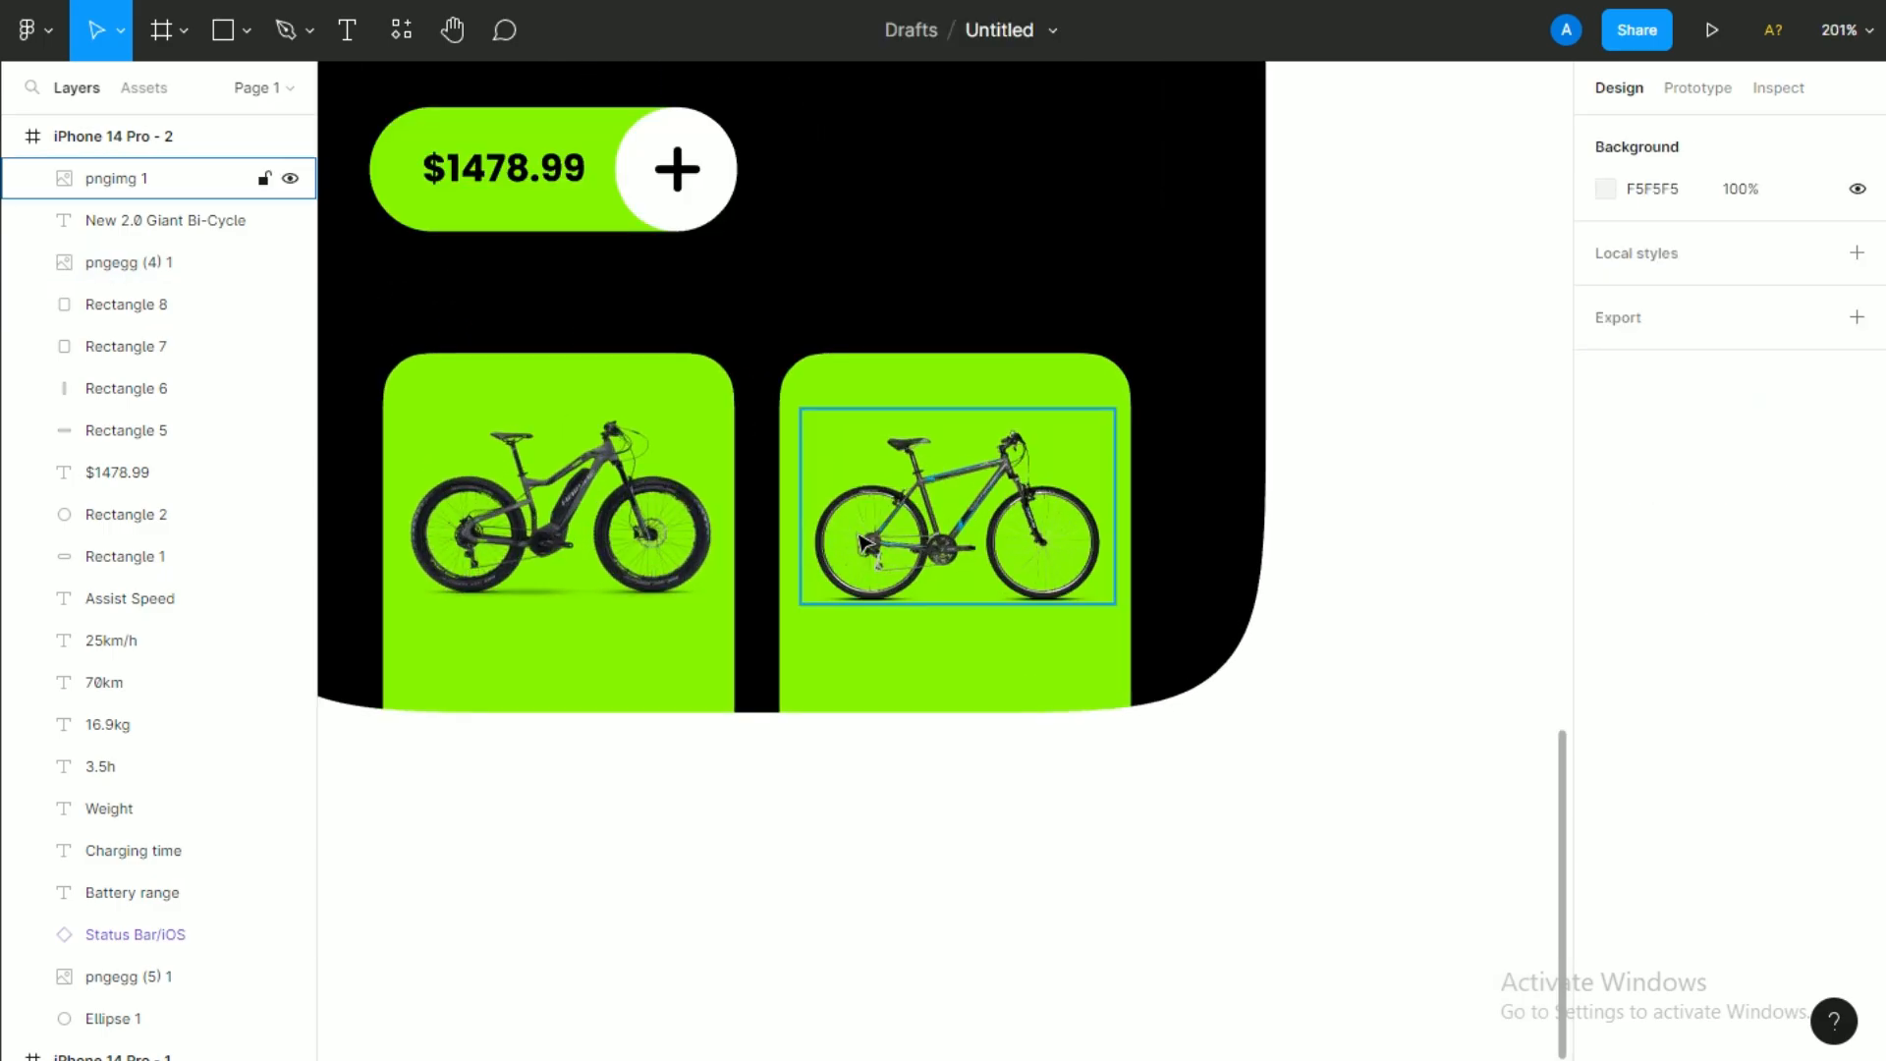
Change the right card's fill from green to white.
left_click(126, 303)
scroll(1547, 704, "left", 2)
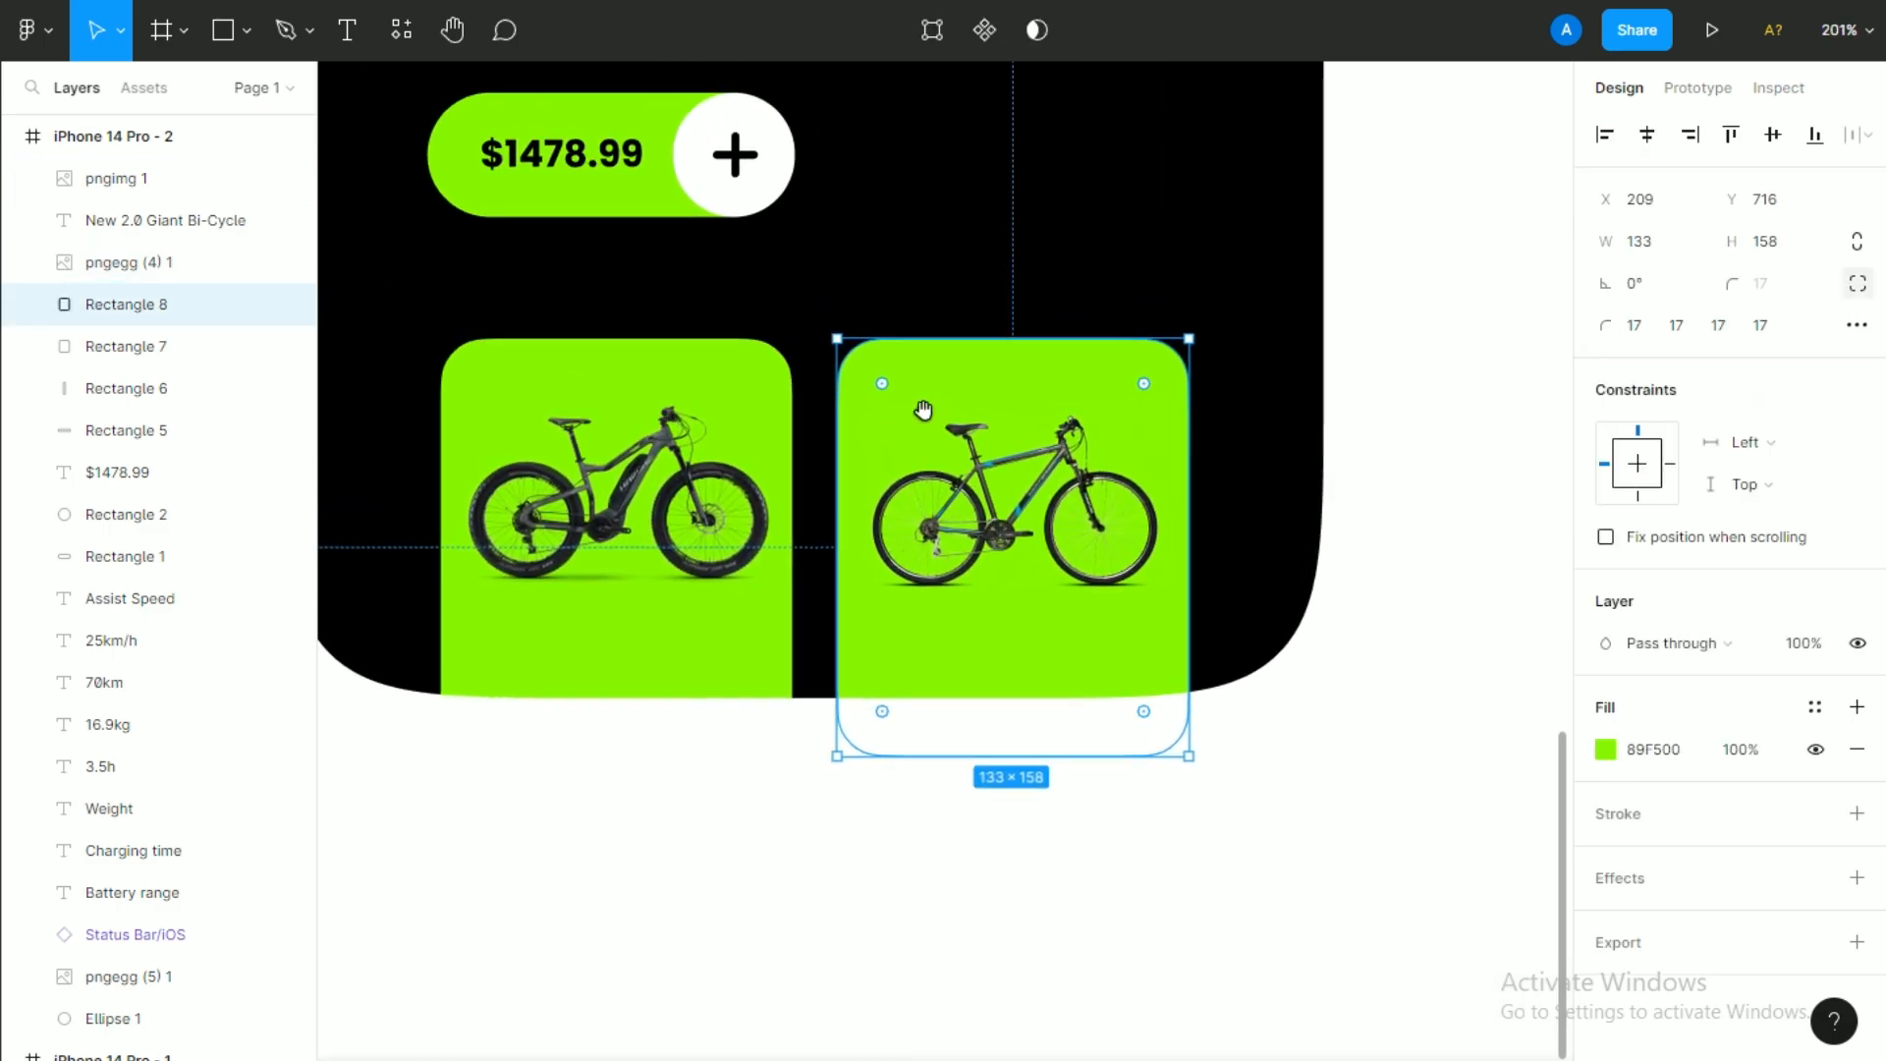
left_click(1603, 750)
left_click(1276, 408)
left_click(1010, 800)
scroll(1010, 799, "down", 2)
scroll(968, 703, "up", 1)
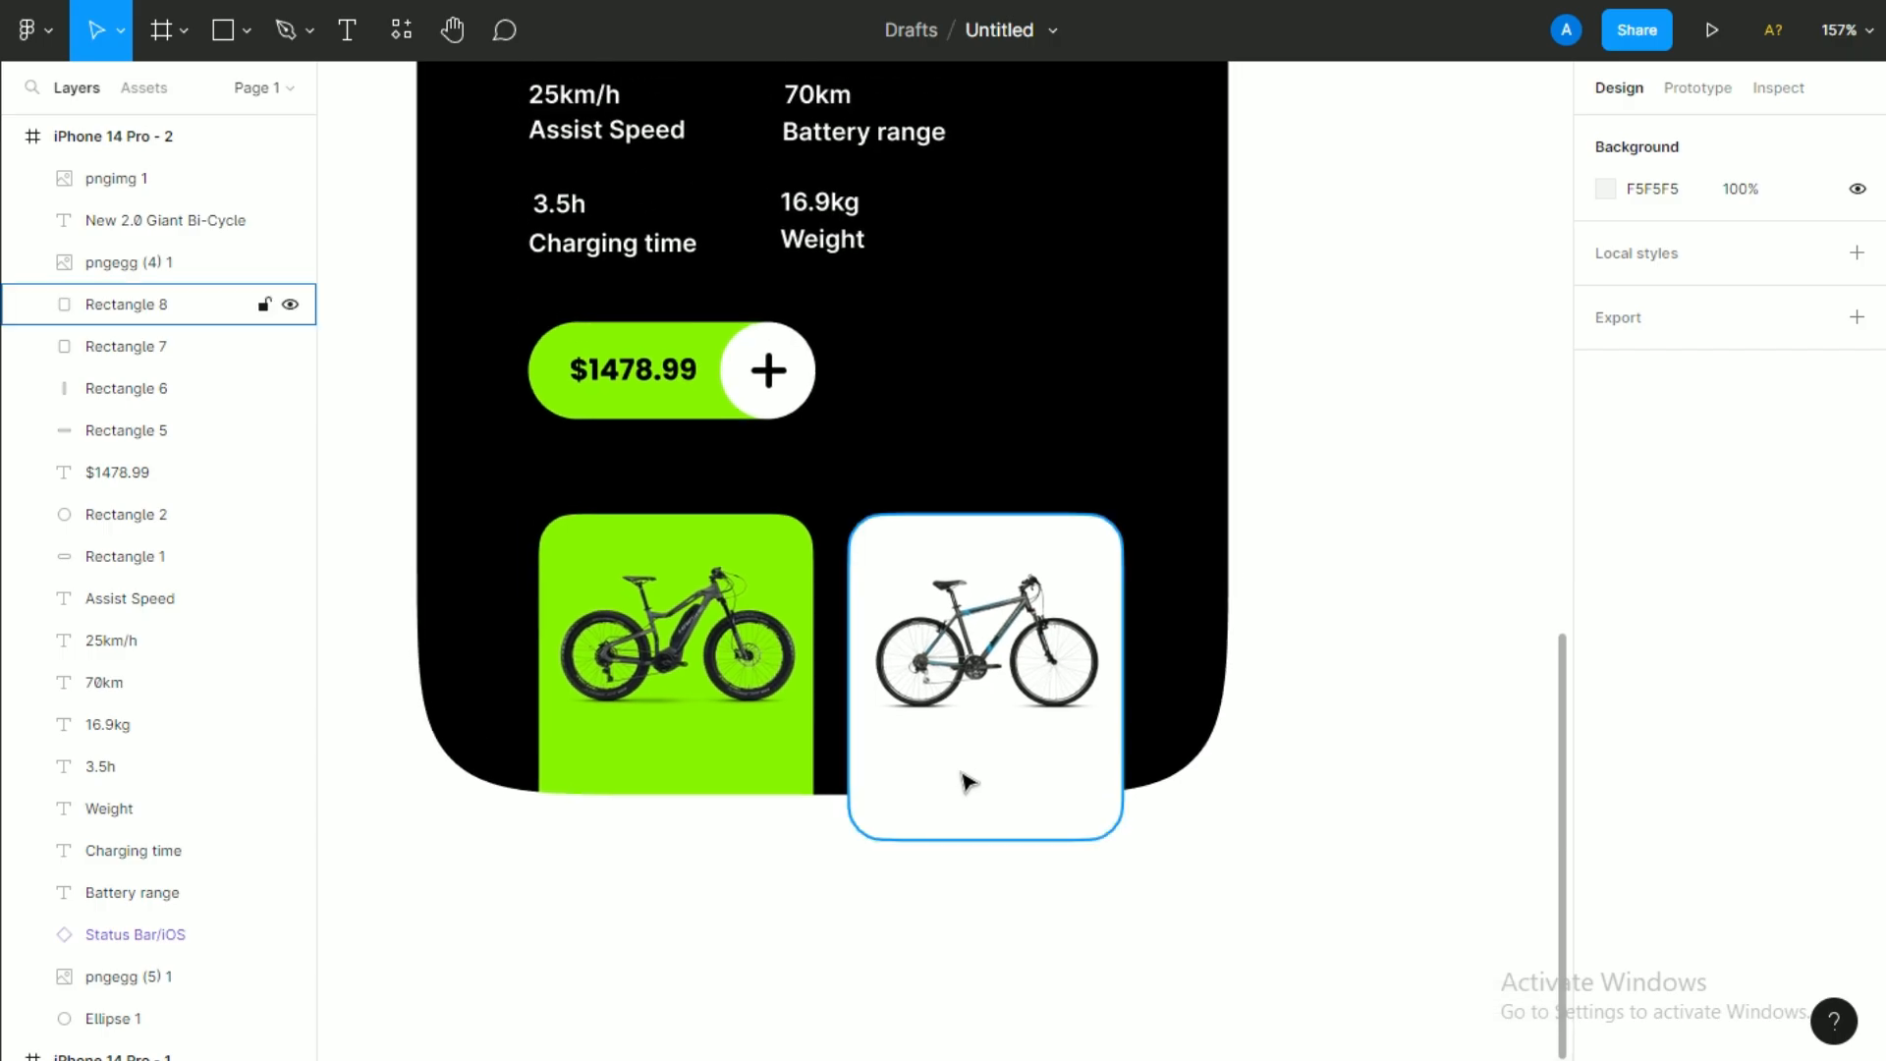
Add the text "Electric Bicycle" on one line at size 12 below the bike in the green card.
scroll(720, 510, "up", 3)
scroll(563, 290, "down", 3)
key("t")
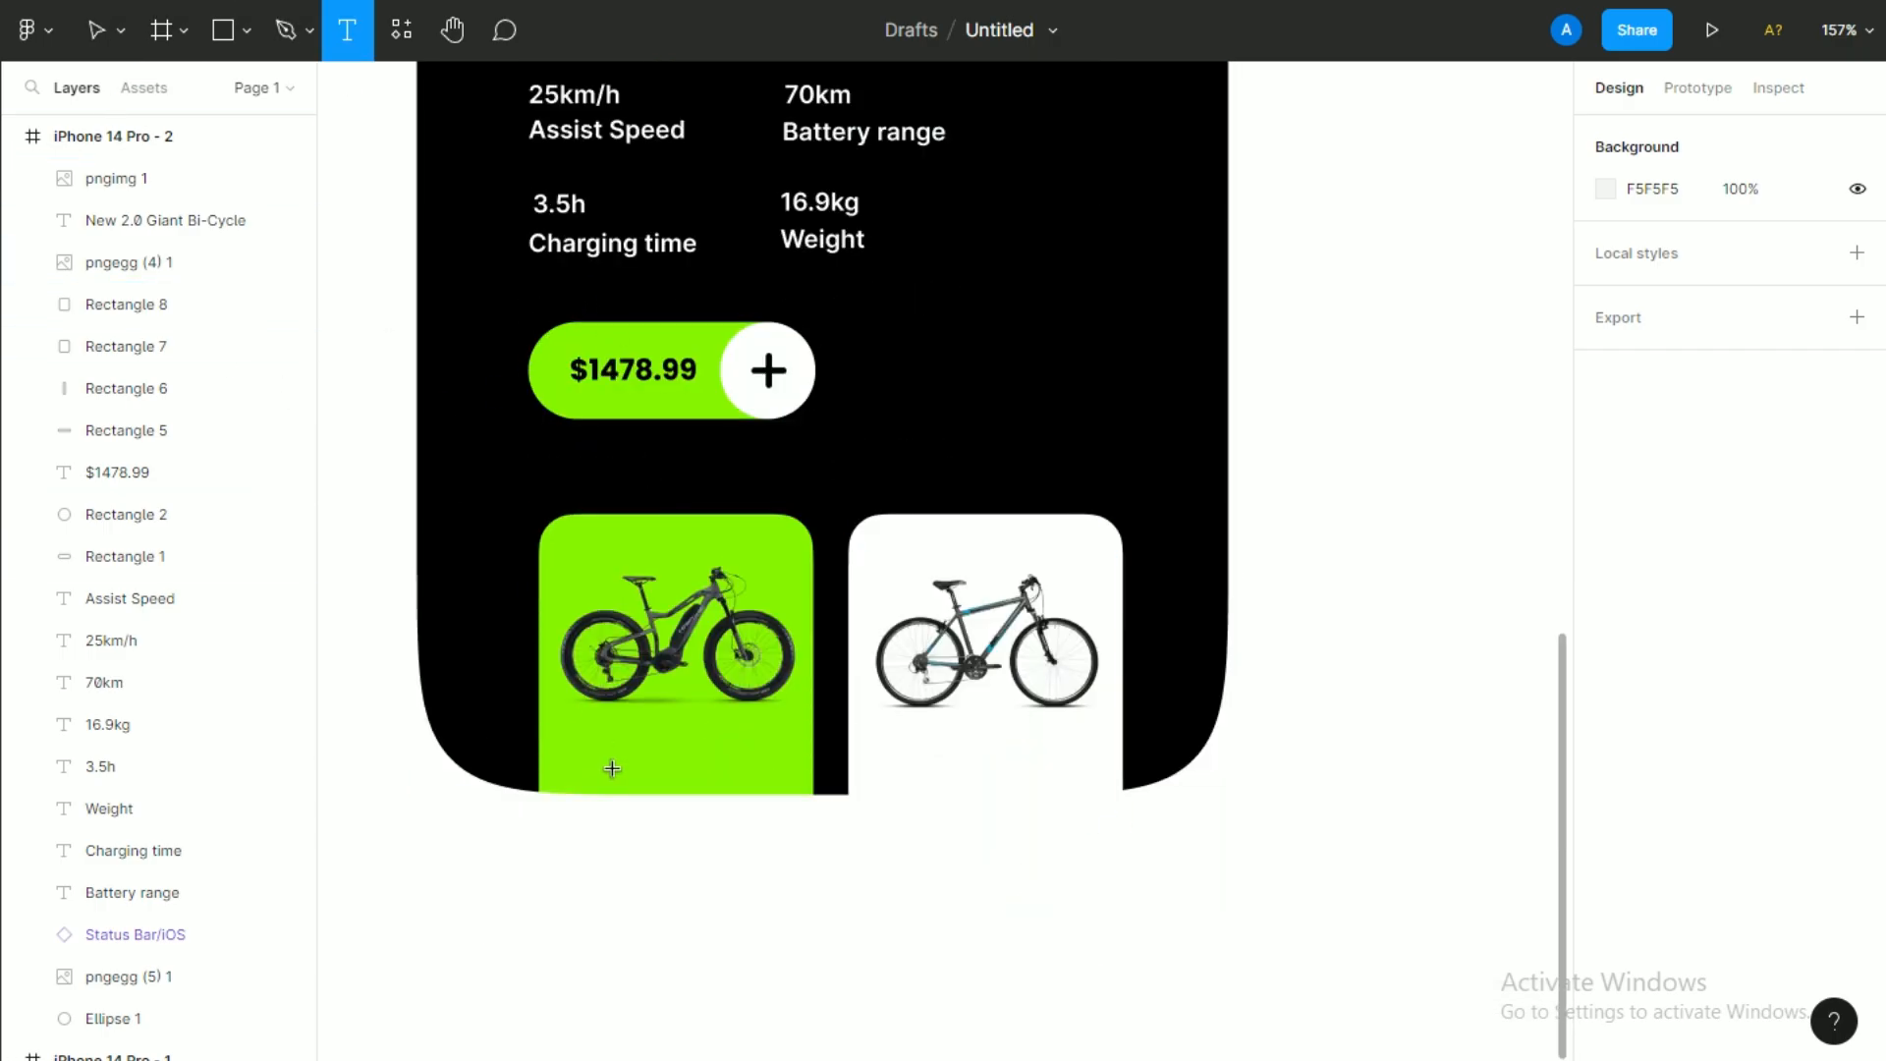
left_click(608, 744)
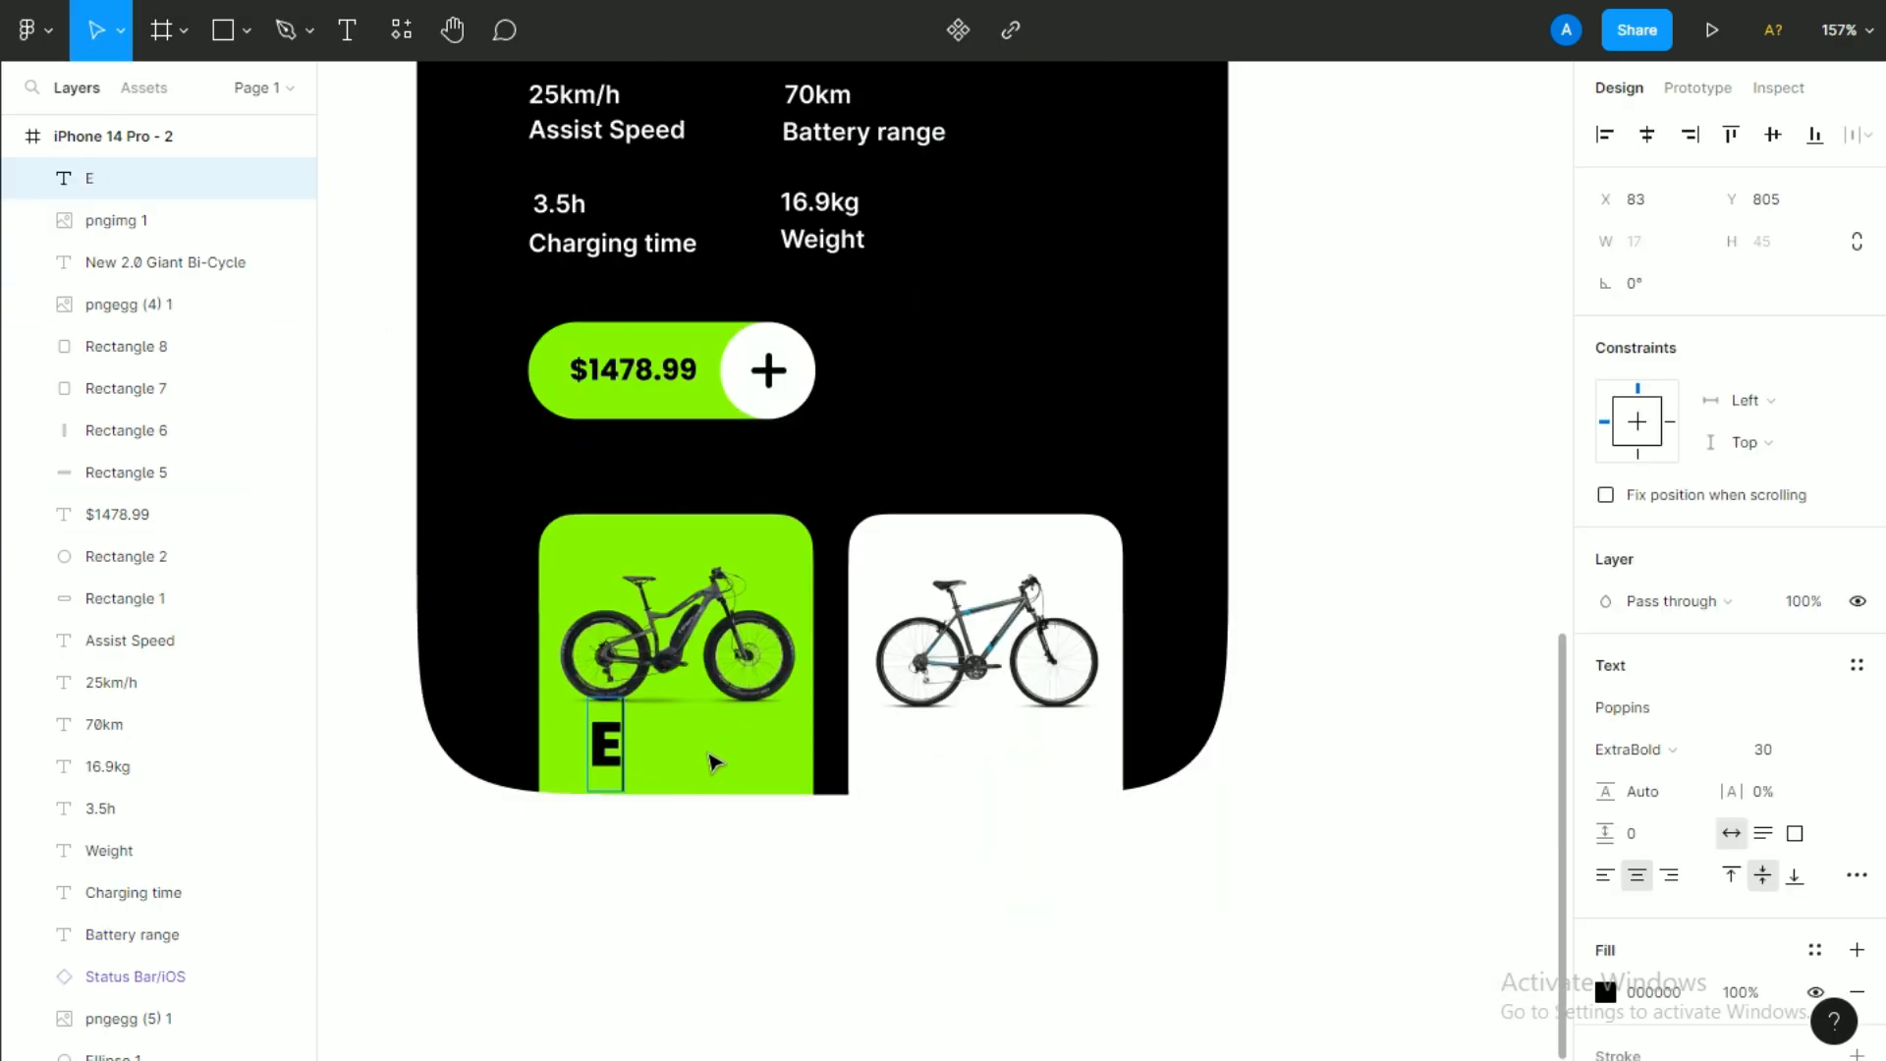
type("Electri")
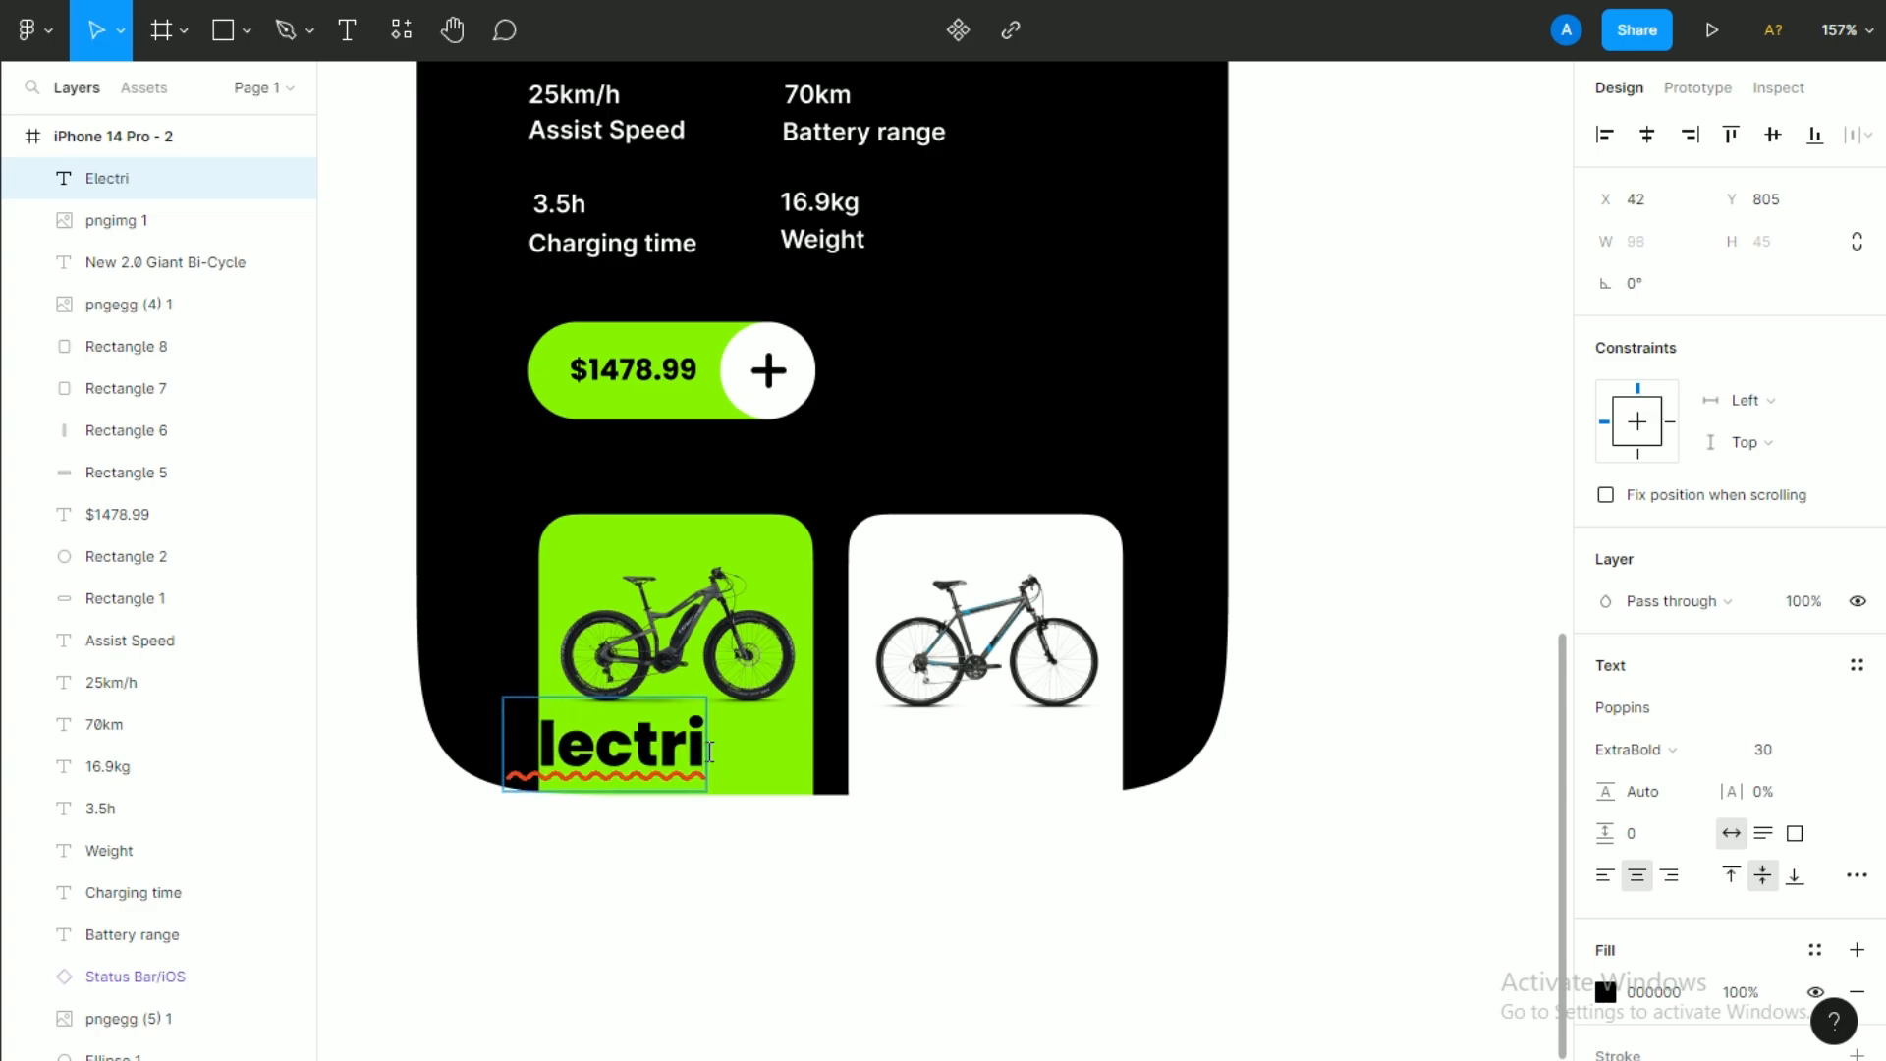
type("c")
key("Return")
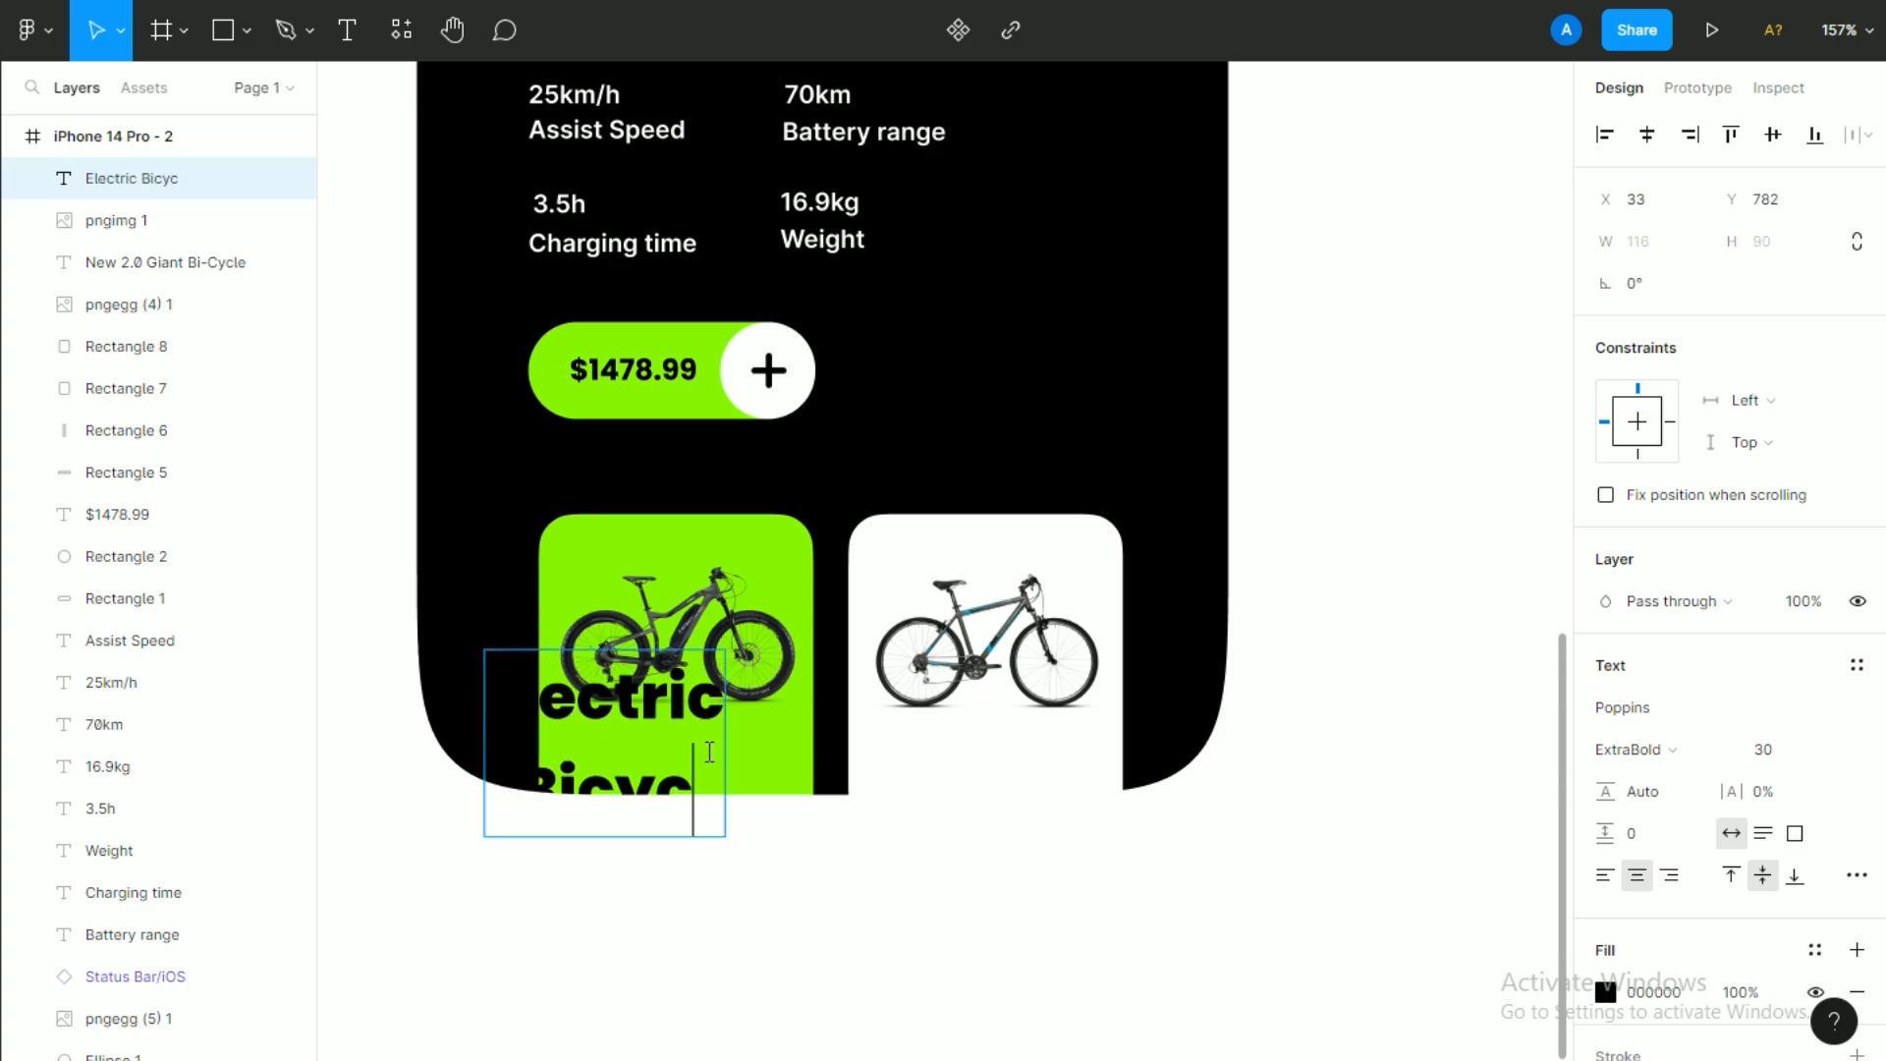
key("ctrl+a")
key("ctrl+shift+comma")
key("ctrl+shift+comma")
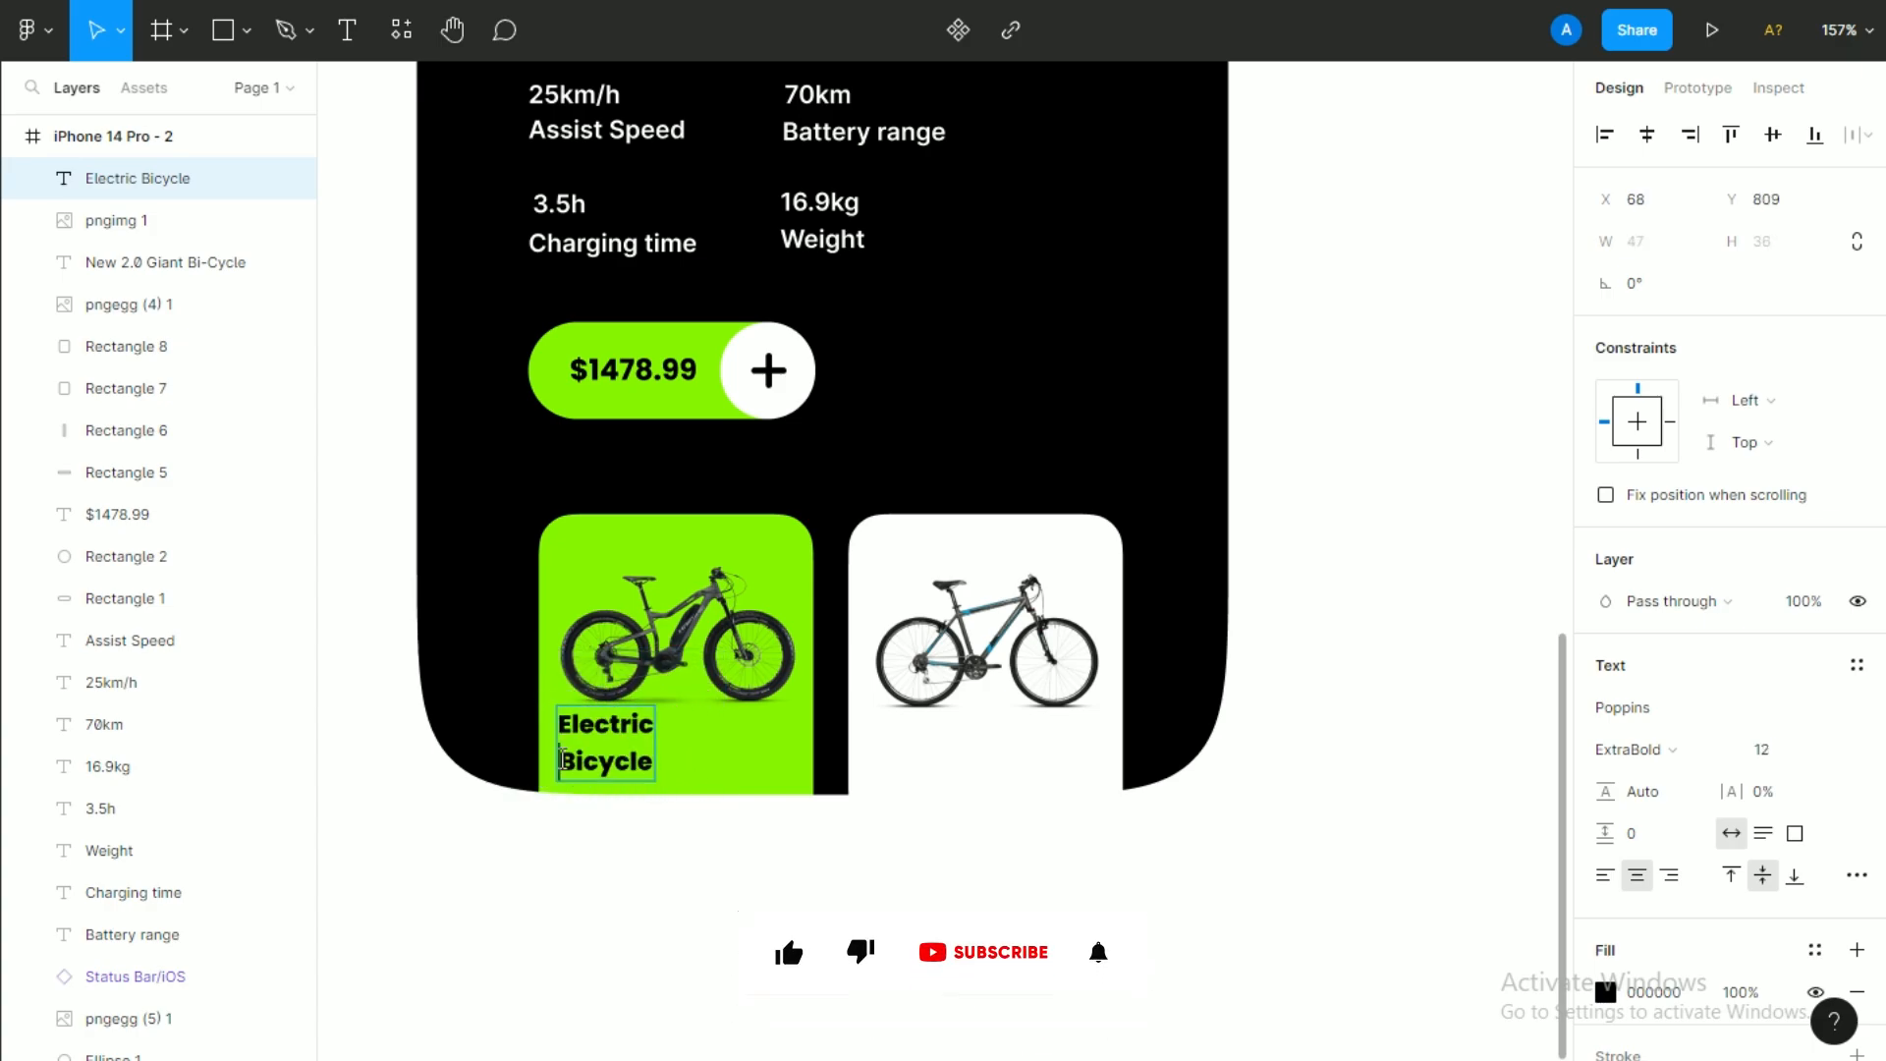
key("BackSpace")
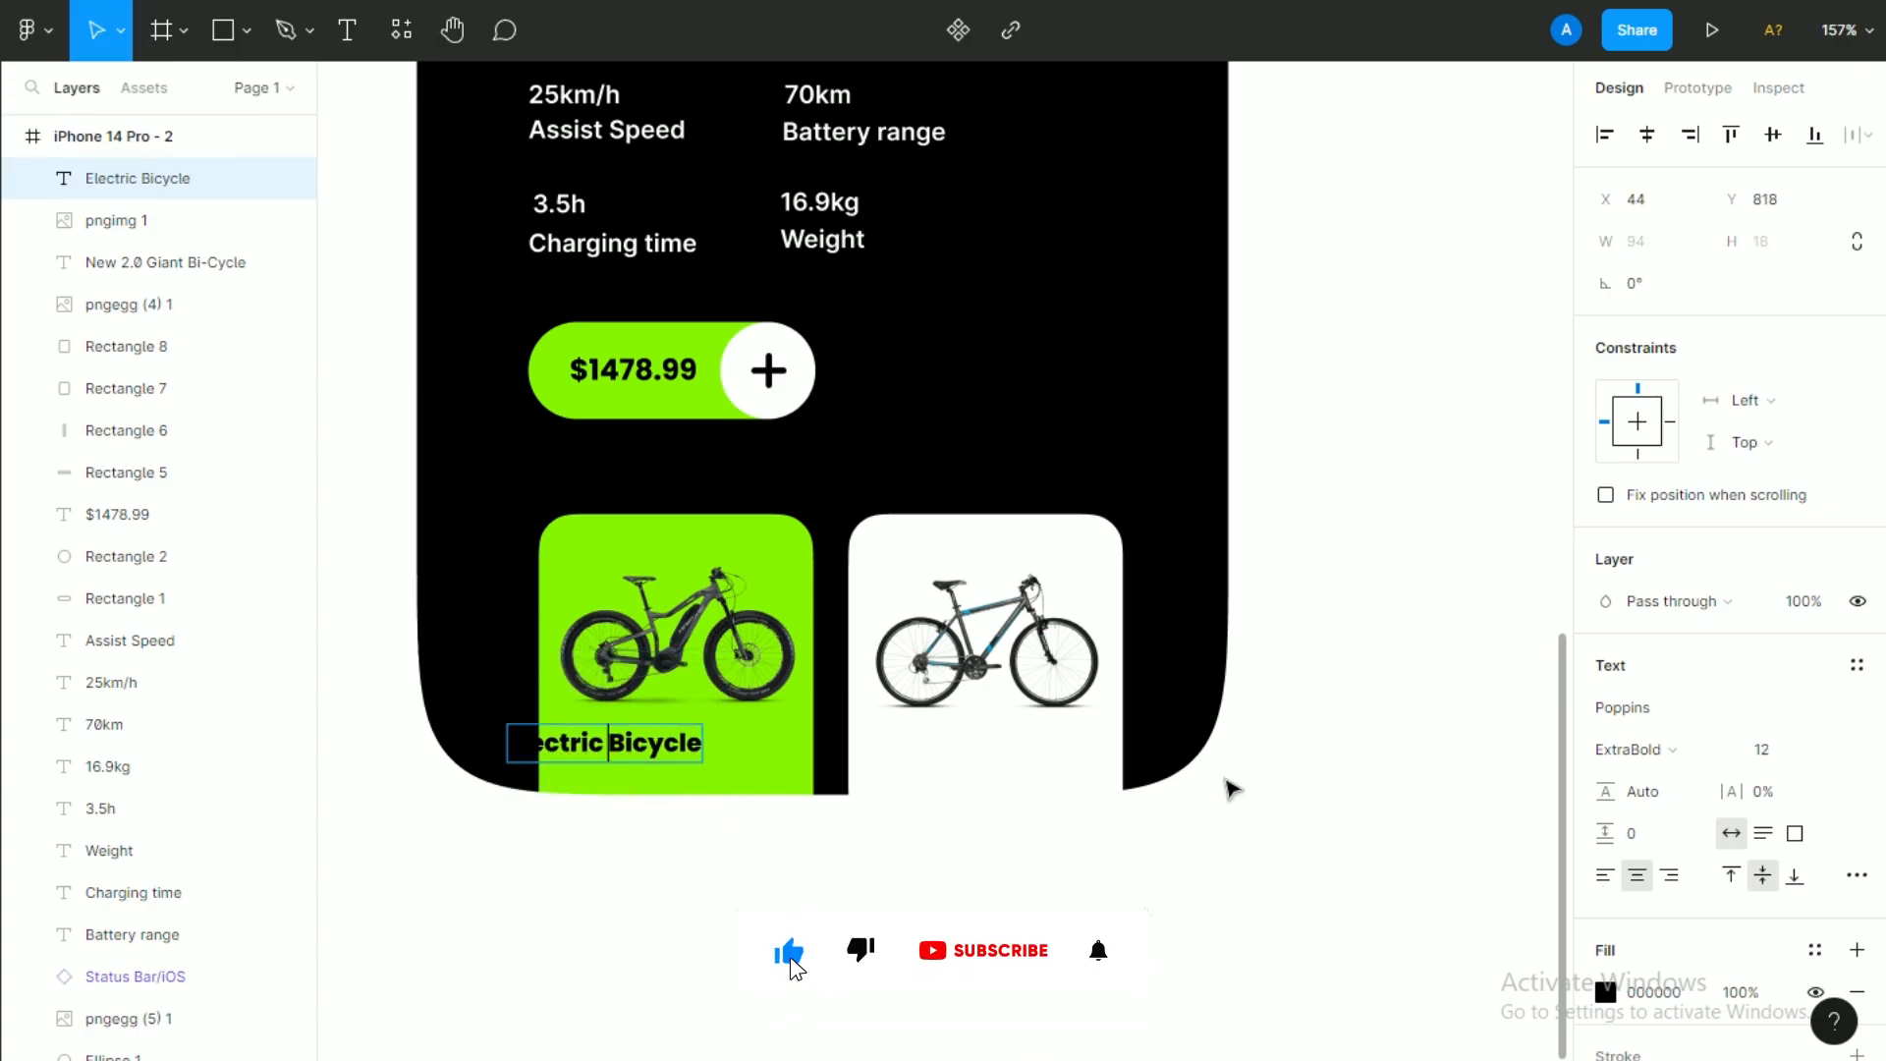
Set the "Electric Bicycle" label to SemiBold and duplicate it below the bike in the white card.
left_click(1693, 753)
left_click(662, 791)
left_click_drag(651, 743, 1038, 760)
left_click(1632, 749)
left_click(1659, 636)
left_click(758, 875)
scroll(1031, 835, "left", 1)
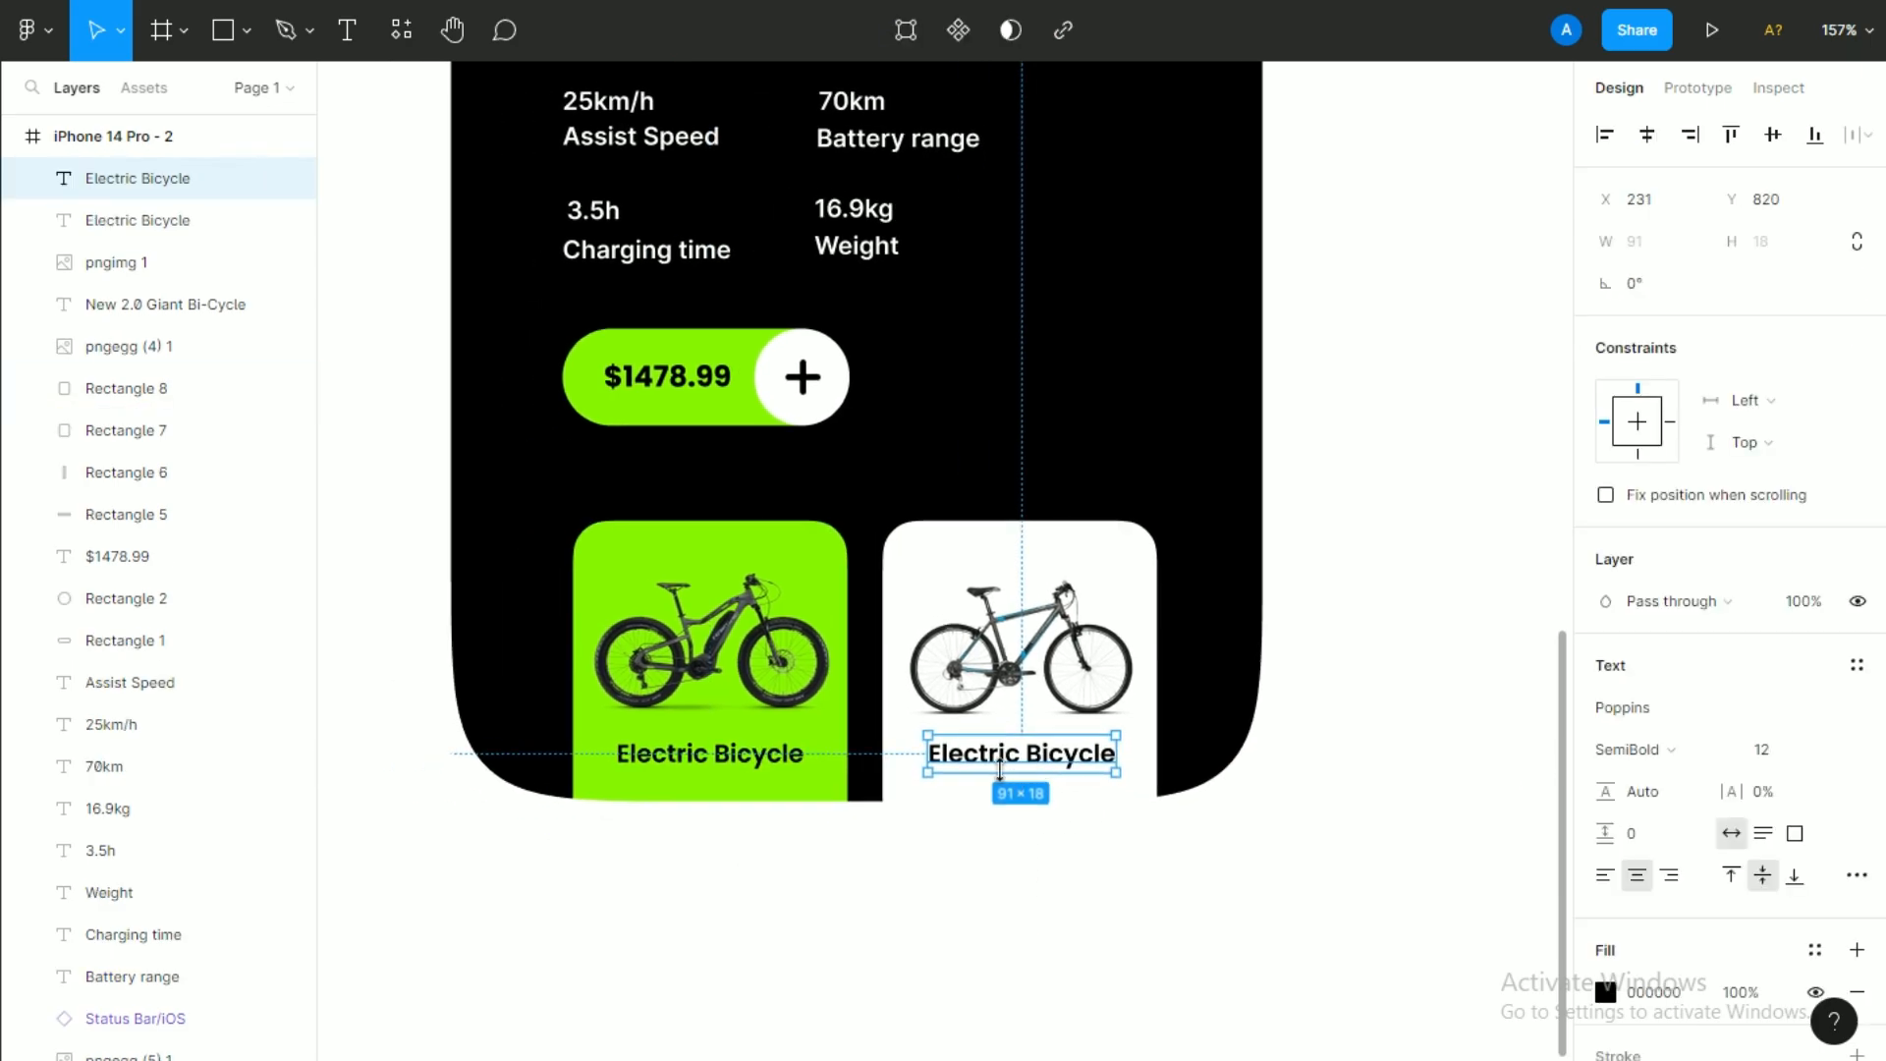
Change the white card's label to "Racer Bicycle".
scroll(1000, 763, "up", 3)
double_click(1016, 751)
double_click(1005, 753)
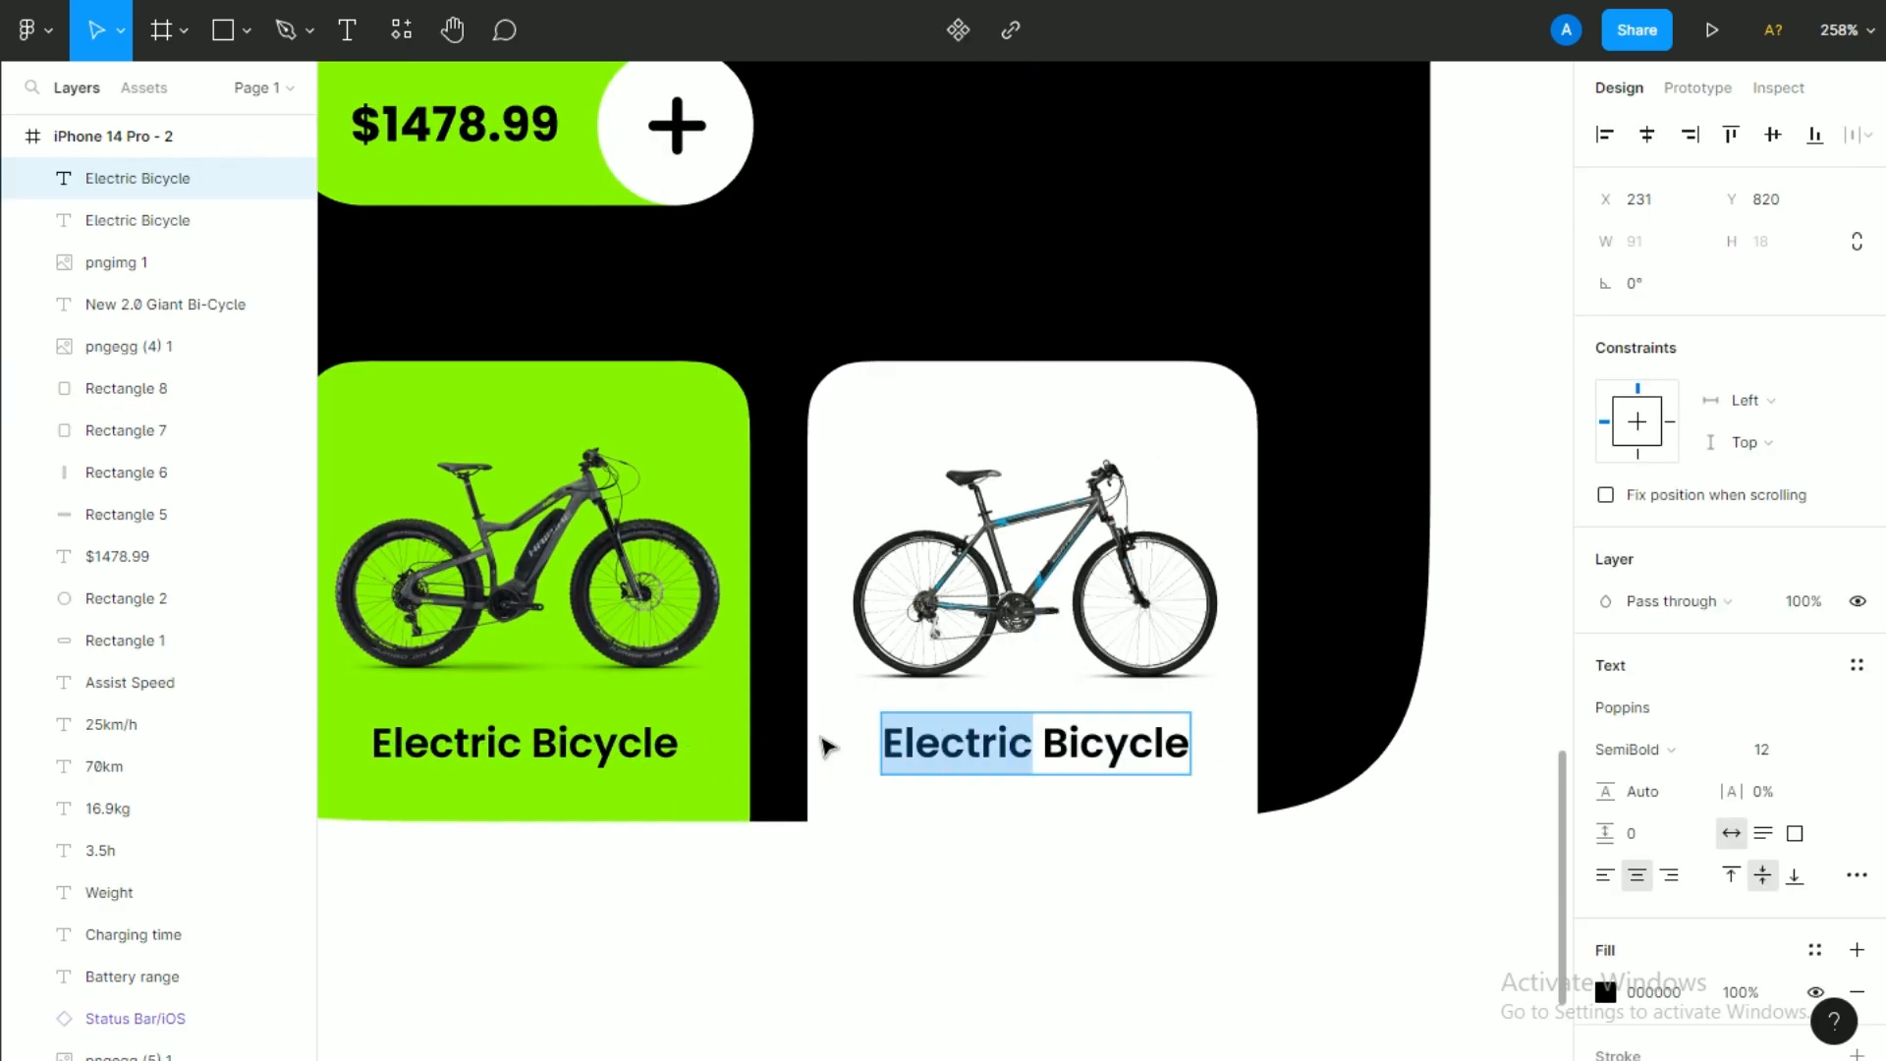
type("Racer")
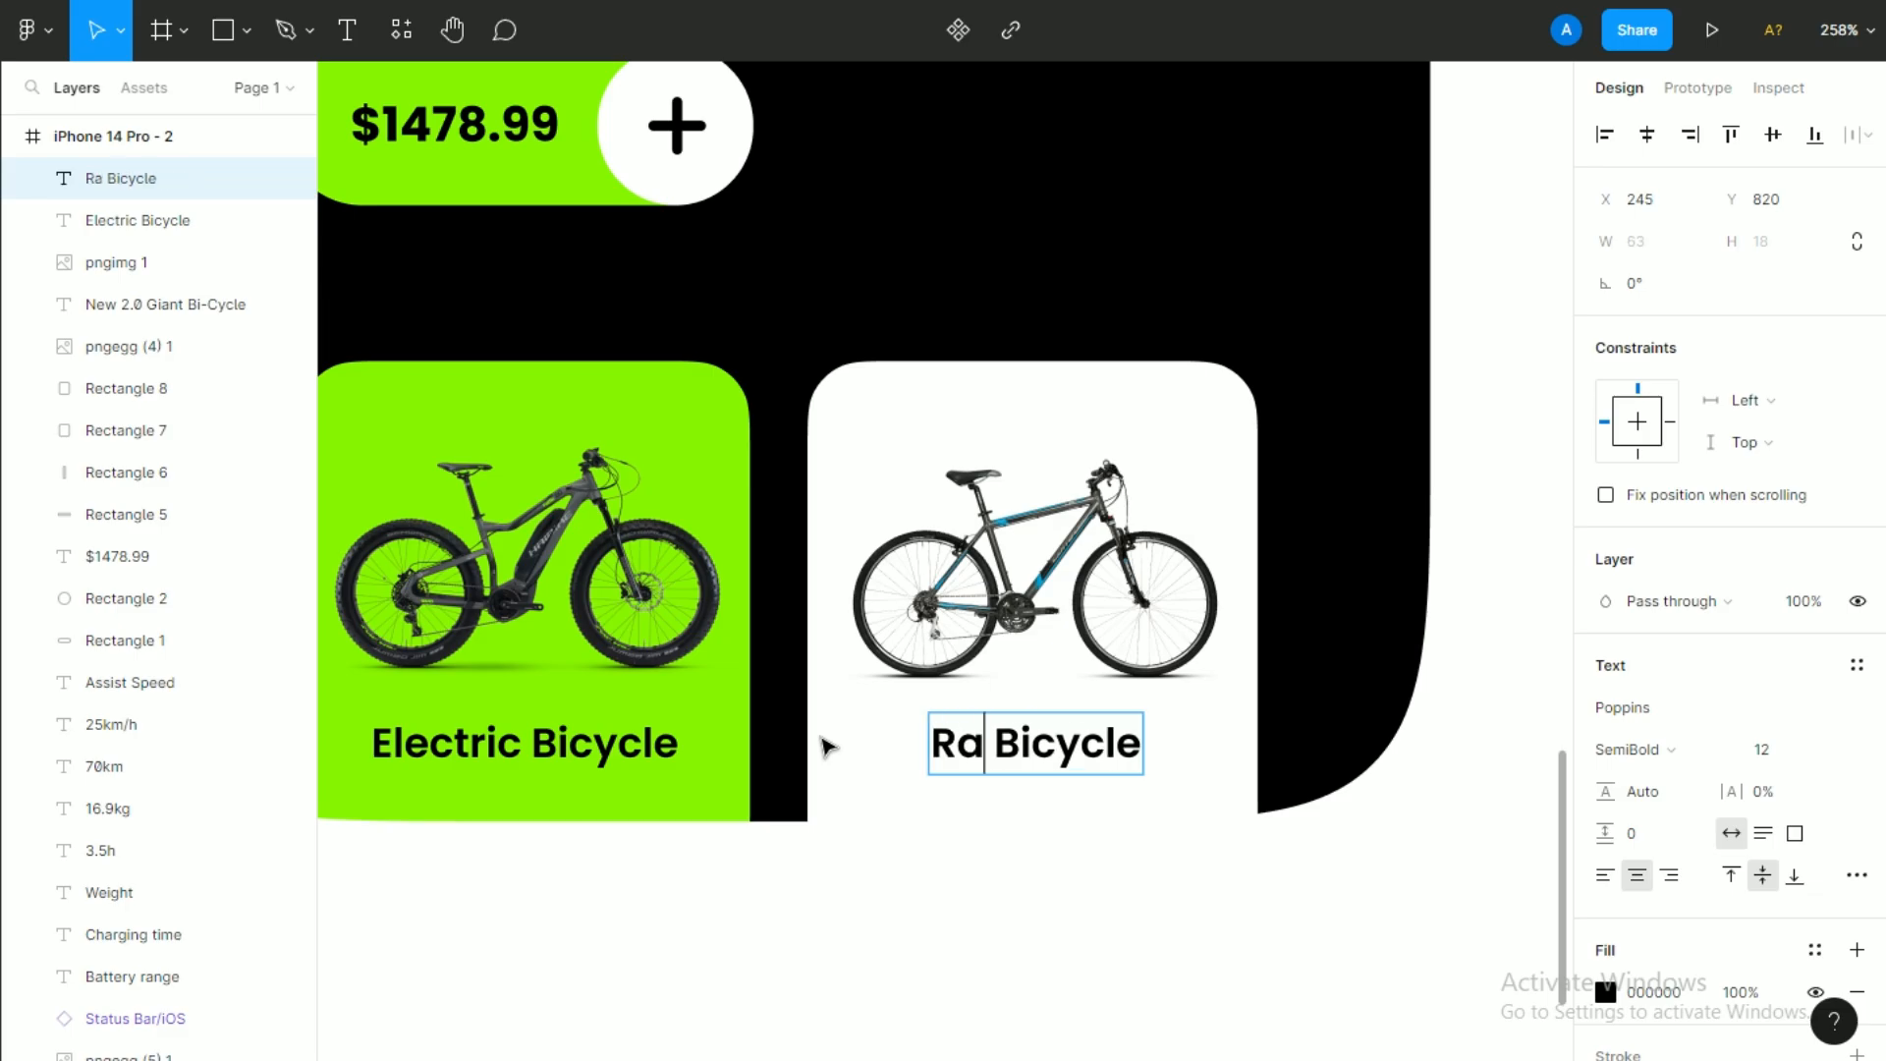
key("Escape")
scroll(1060, 898, "down", 4)
left_click(1206, 874)
Move the three colour swatches out above Frame 1 and reduce their height to 21.
scroll(1169, 825, "down", 5)
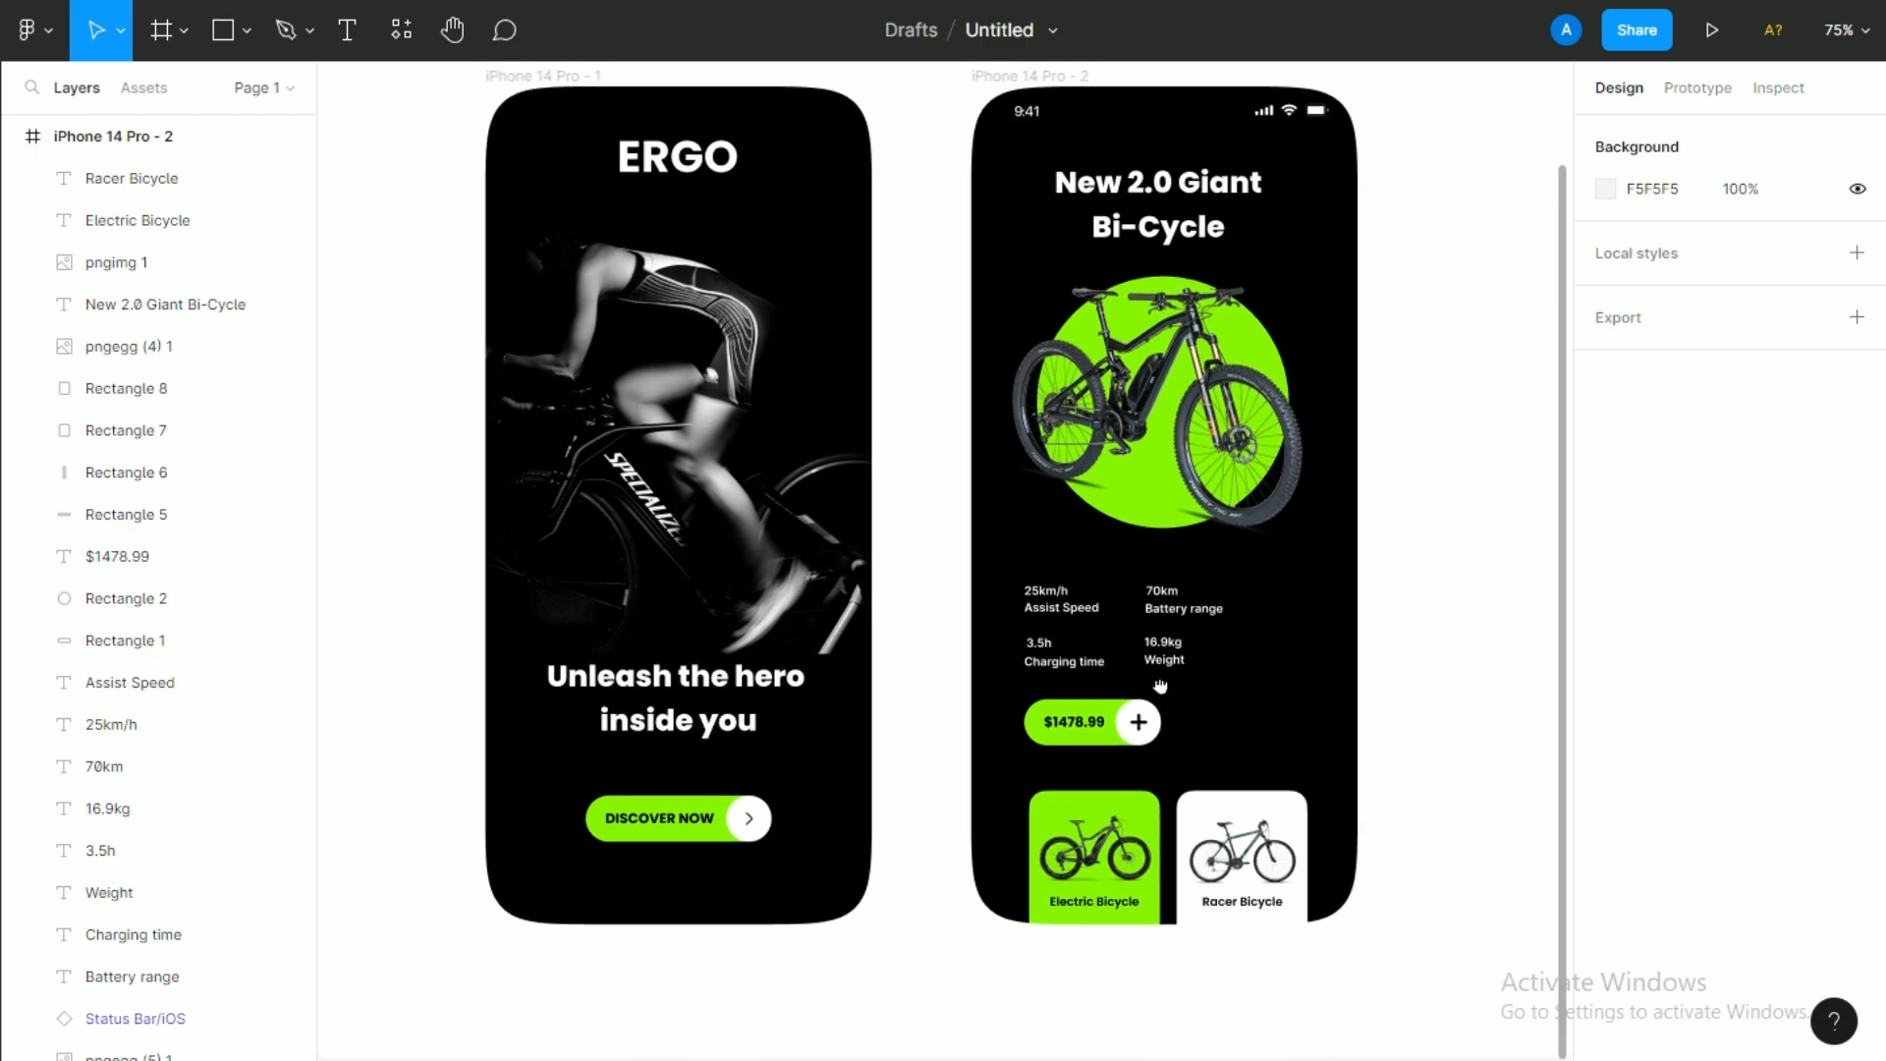
scroll(1475, 711, "down", 2)
left_click_drag(1475, 711, 1189, 640)
left_click(627, 209)
left_click(673, 215, "shift")
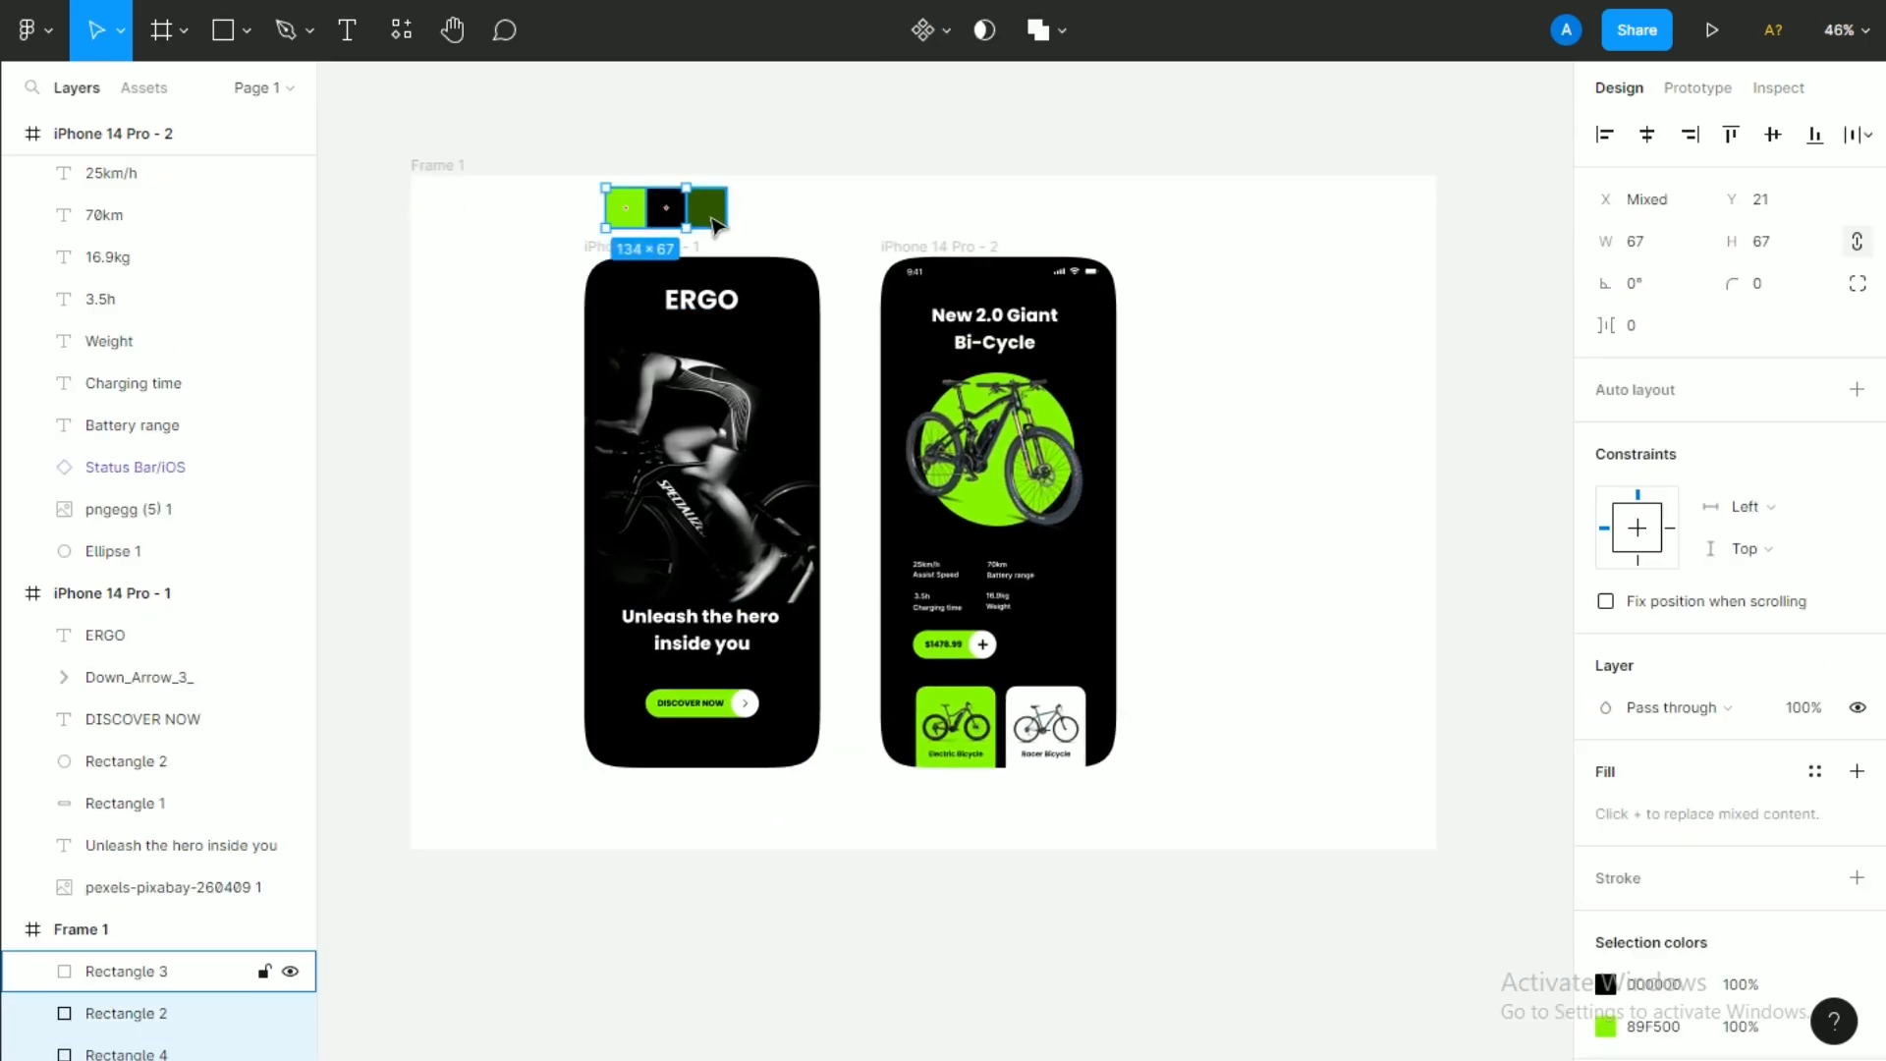
left_click(711, 218, "shift")
left_click_drag(712, 226, 711, 119)
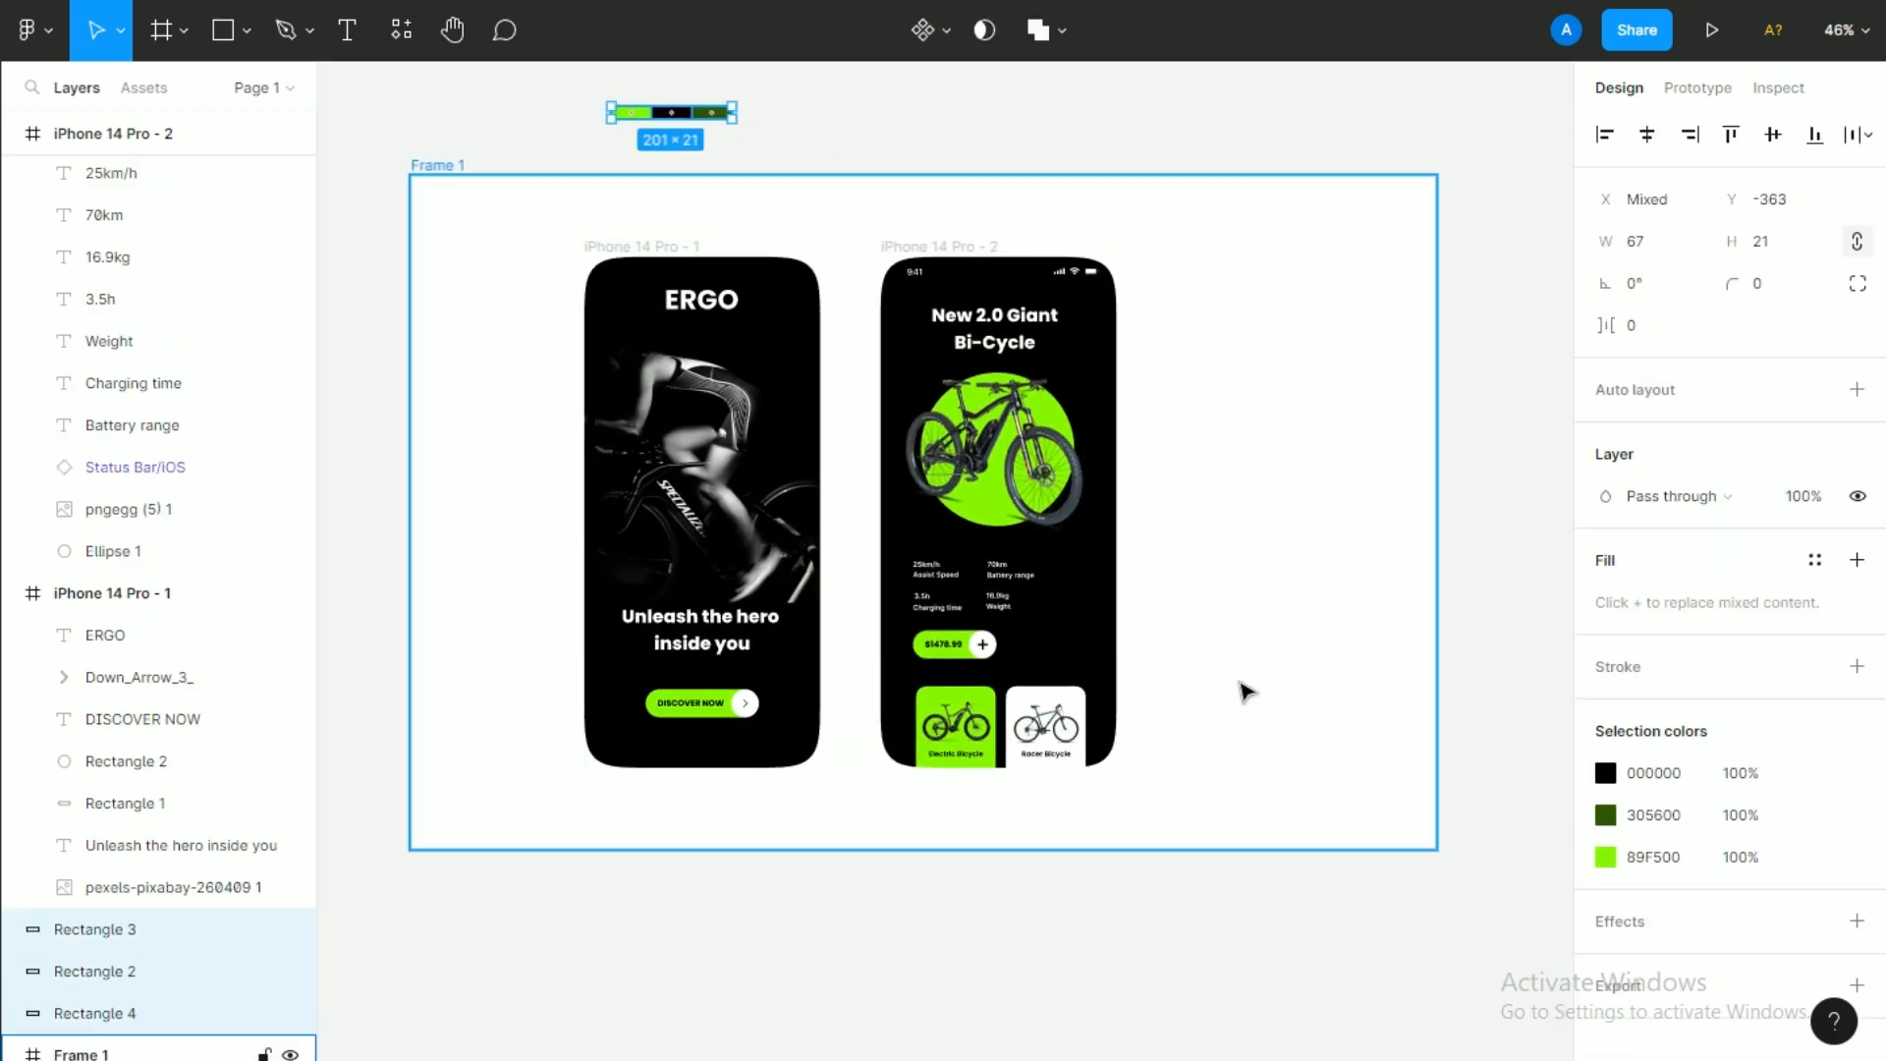
Shift both phone frames together nearer the horizontal centre of Frame 1.
left_click_drag(1193, 915, 884, 230)
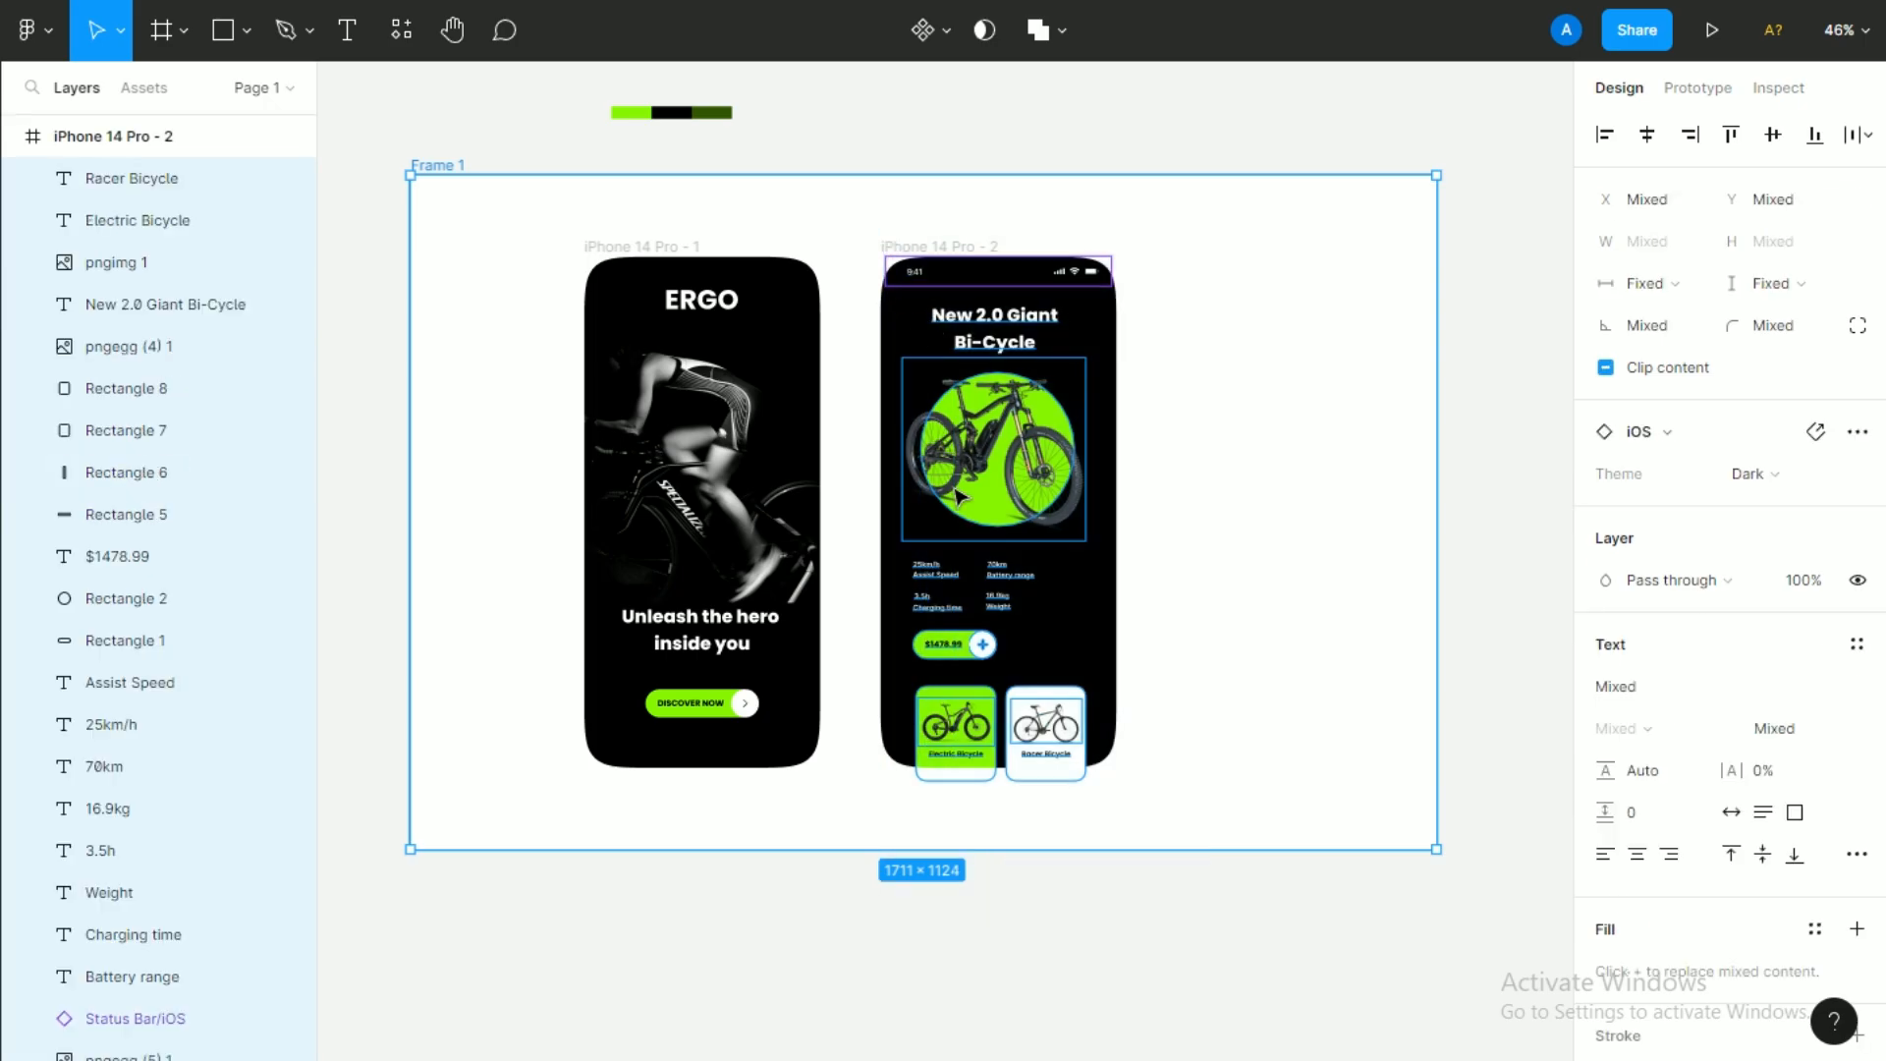
left_click(442, 168)
left_click(1000, 432)
mouse_move(1162, 754)
left_mouse_down()
mouse_move(1120, 733)
mouse_move(1181, 766)
left_mouse_up()
left_click_drag(1161, 754, 1245, 783)
Draw a circle about 534 × 534 with the Ellipse tool over Frame 1's upper-left corner.
key("r")
left_click(247, 29)
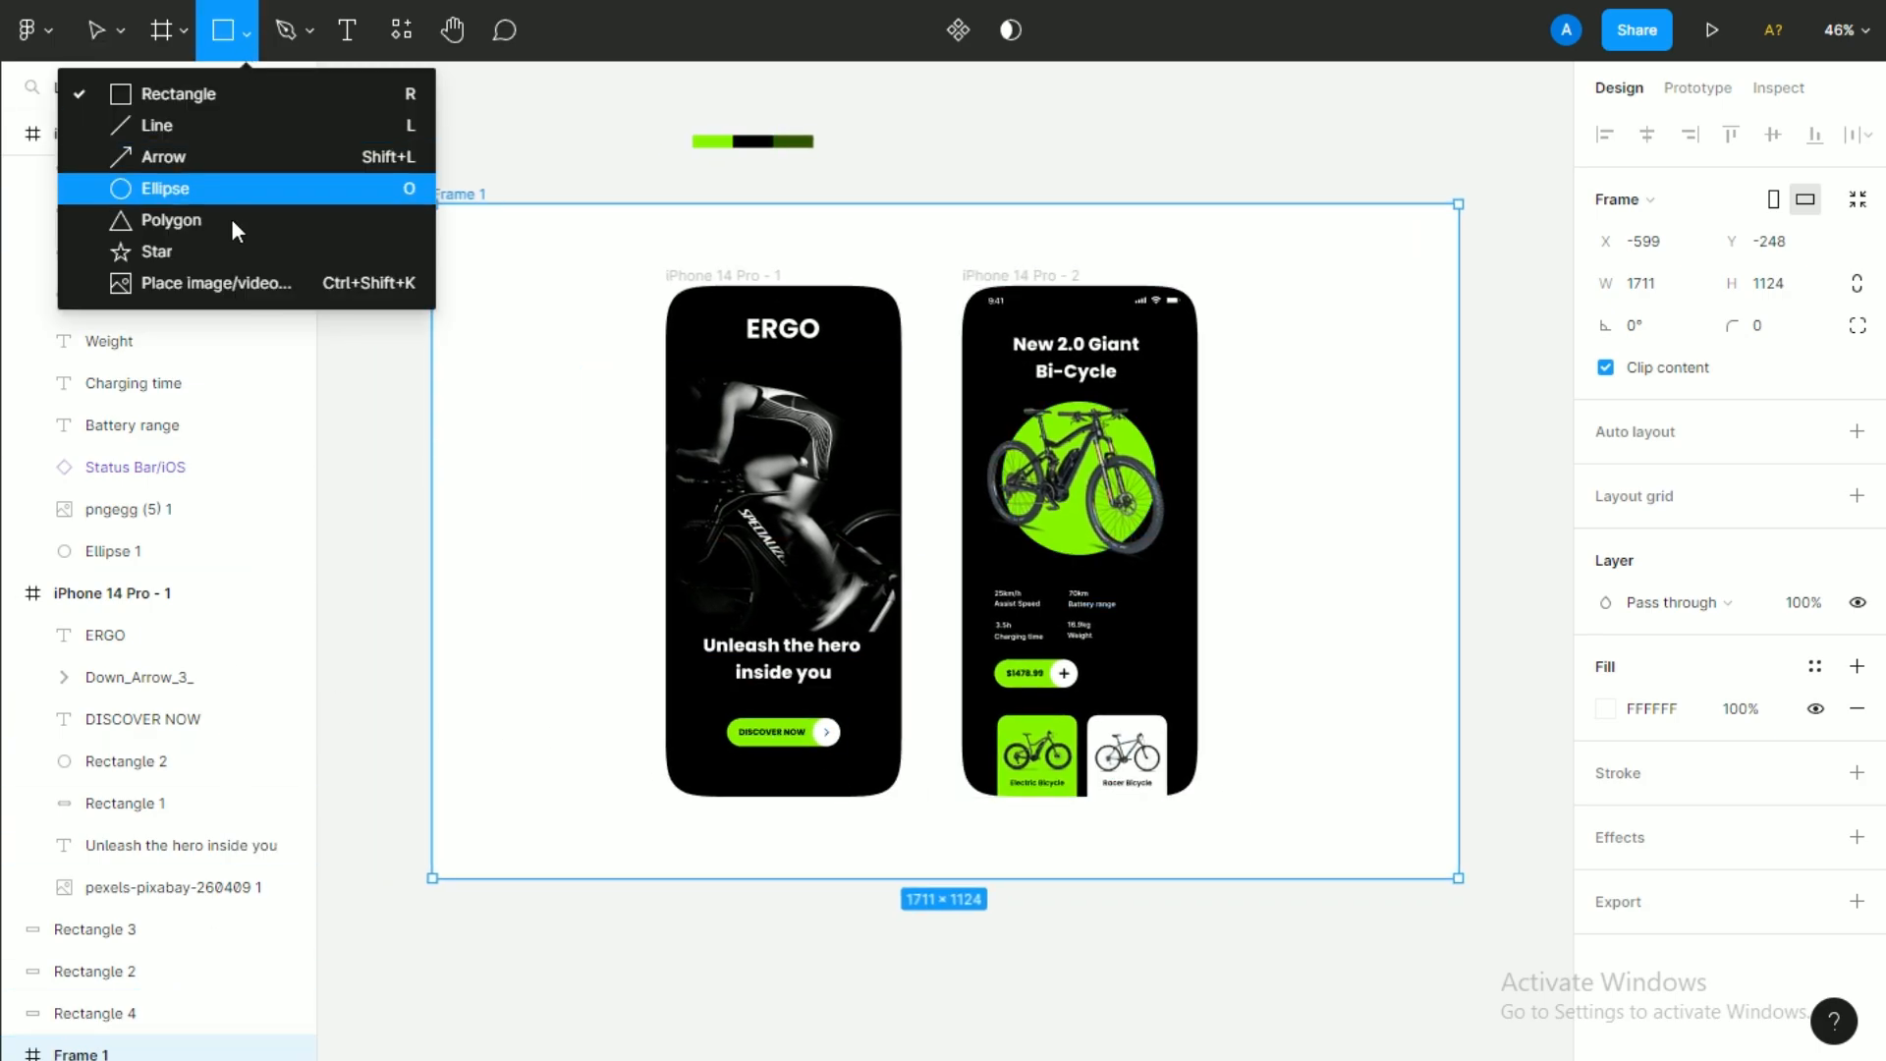
left_click(232, 186)
left_click_drag(395, 171, 632, 429)
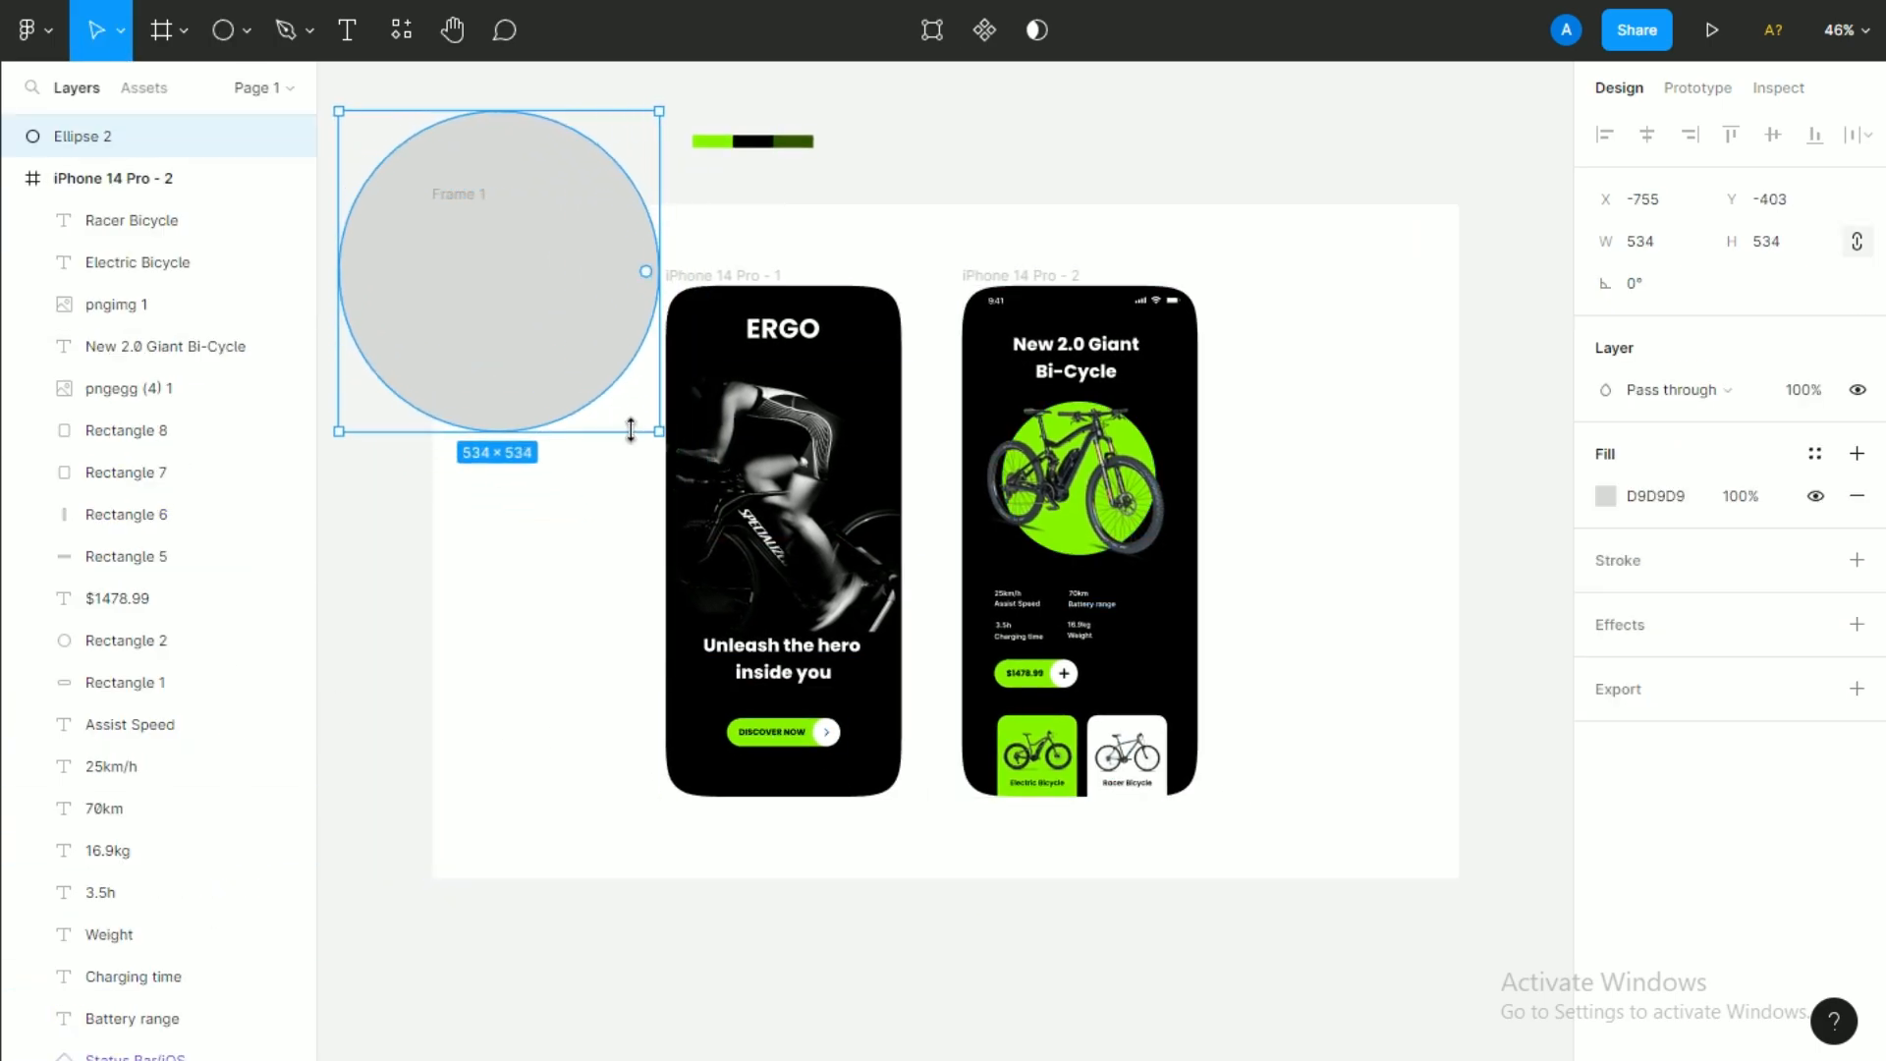
Fill the large circle with the bright green 89F500 sampled from the colour swatch.
key("i")
left_click(680, 153)
left_click(706, 144)
left_click(599, 284)
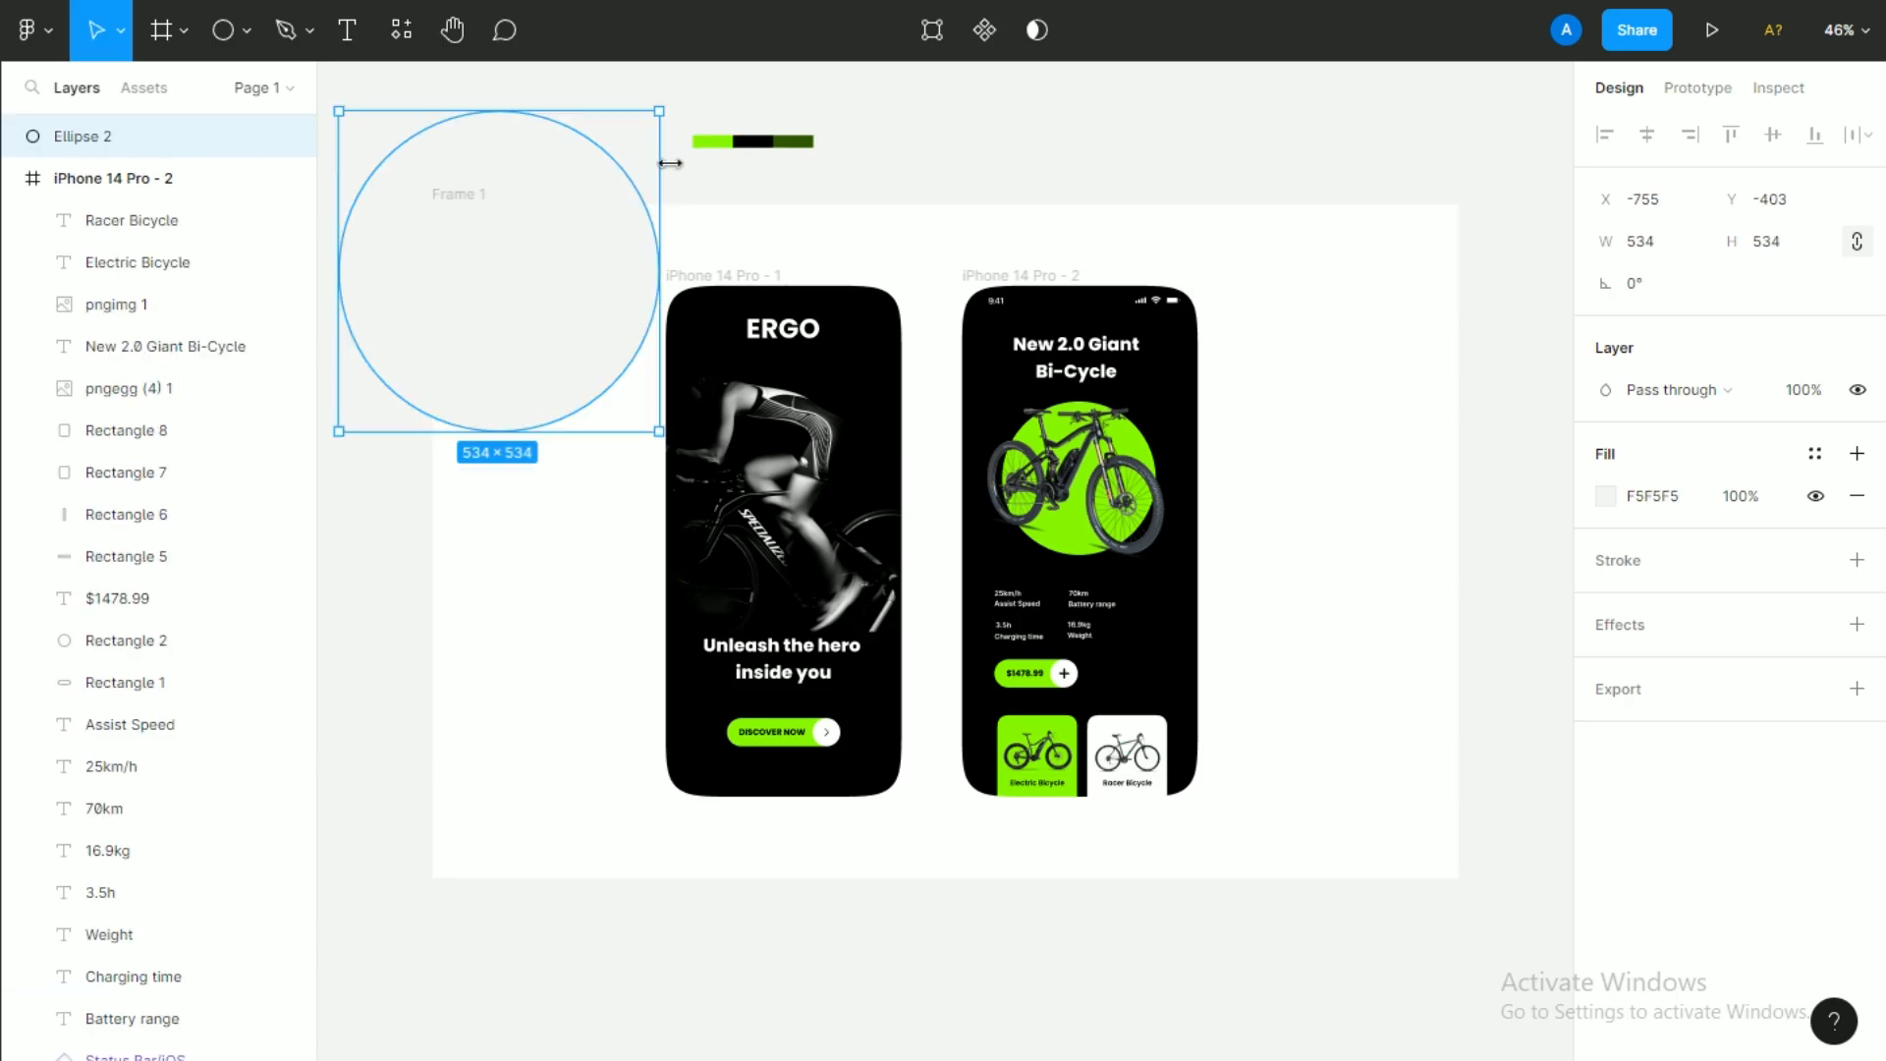
key("i")
left_click(707, 140)
Collapse the phone frames' layers, nest the green circle in Frame 1 and position it over the frame's upper-left corner.
left_click_drag(141, 156, 114, 1043)
scroll(568, 376, "down", 3)
scroll(463, 610, "left", 1)
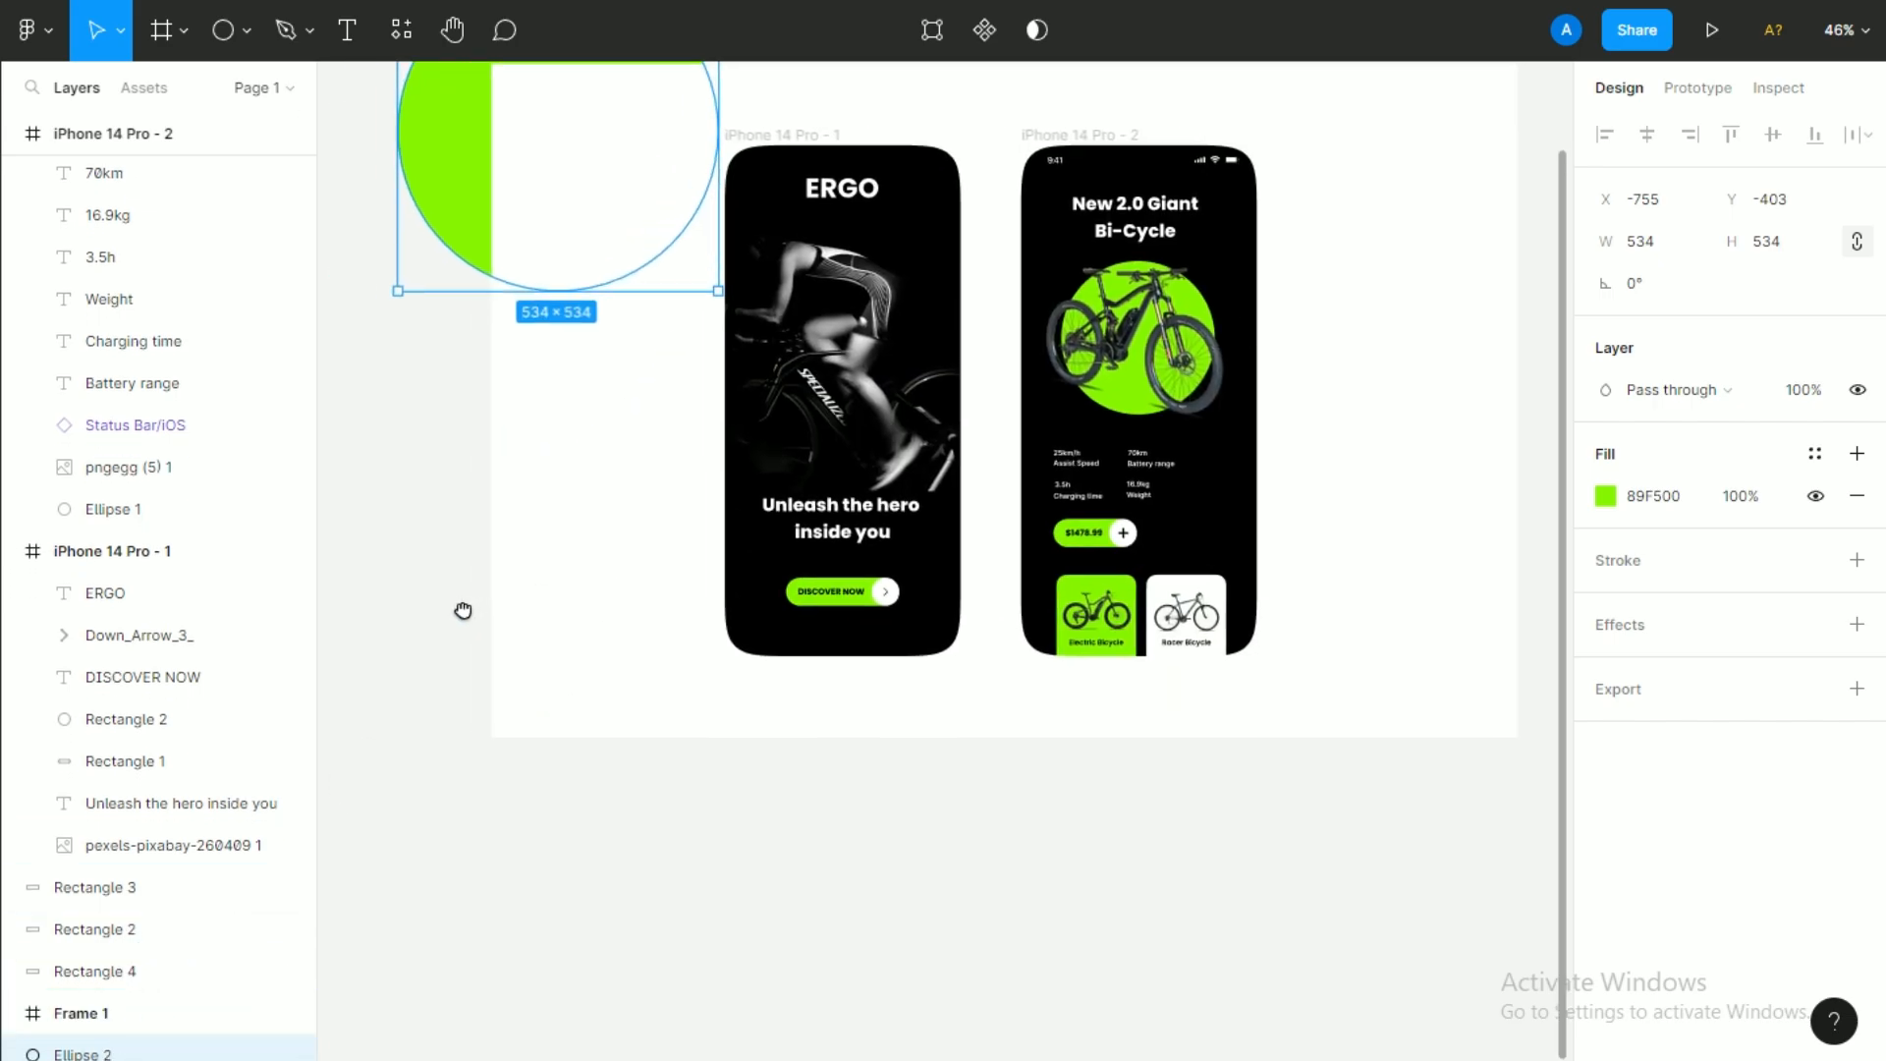
scroll(446, 639, "down", 2, "ctrl")
left_click(12, 550)
scroll(98, 668, "up", 5)
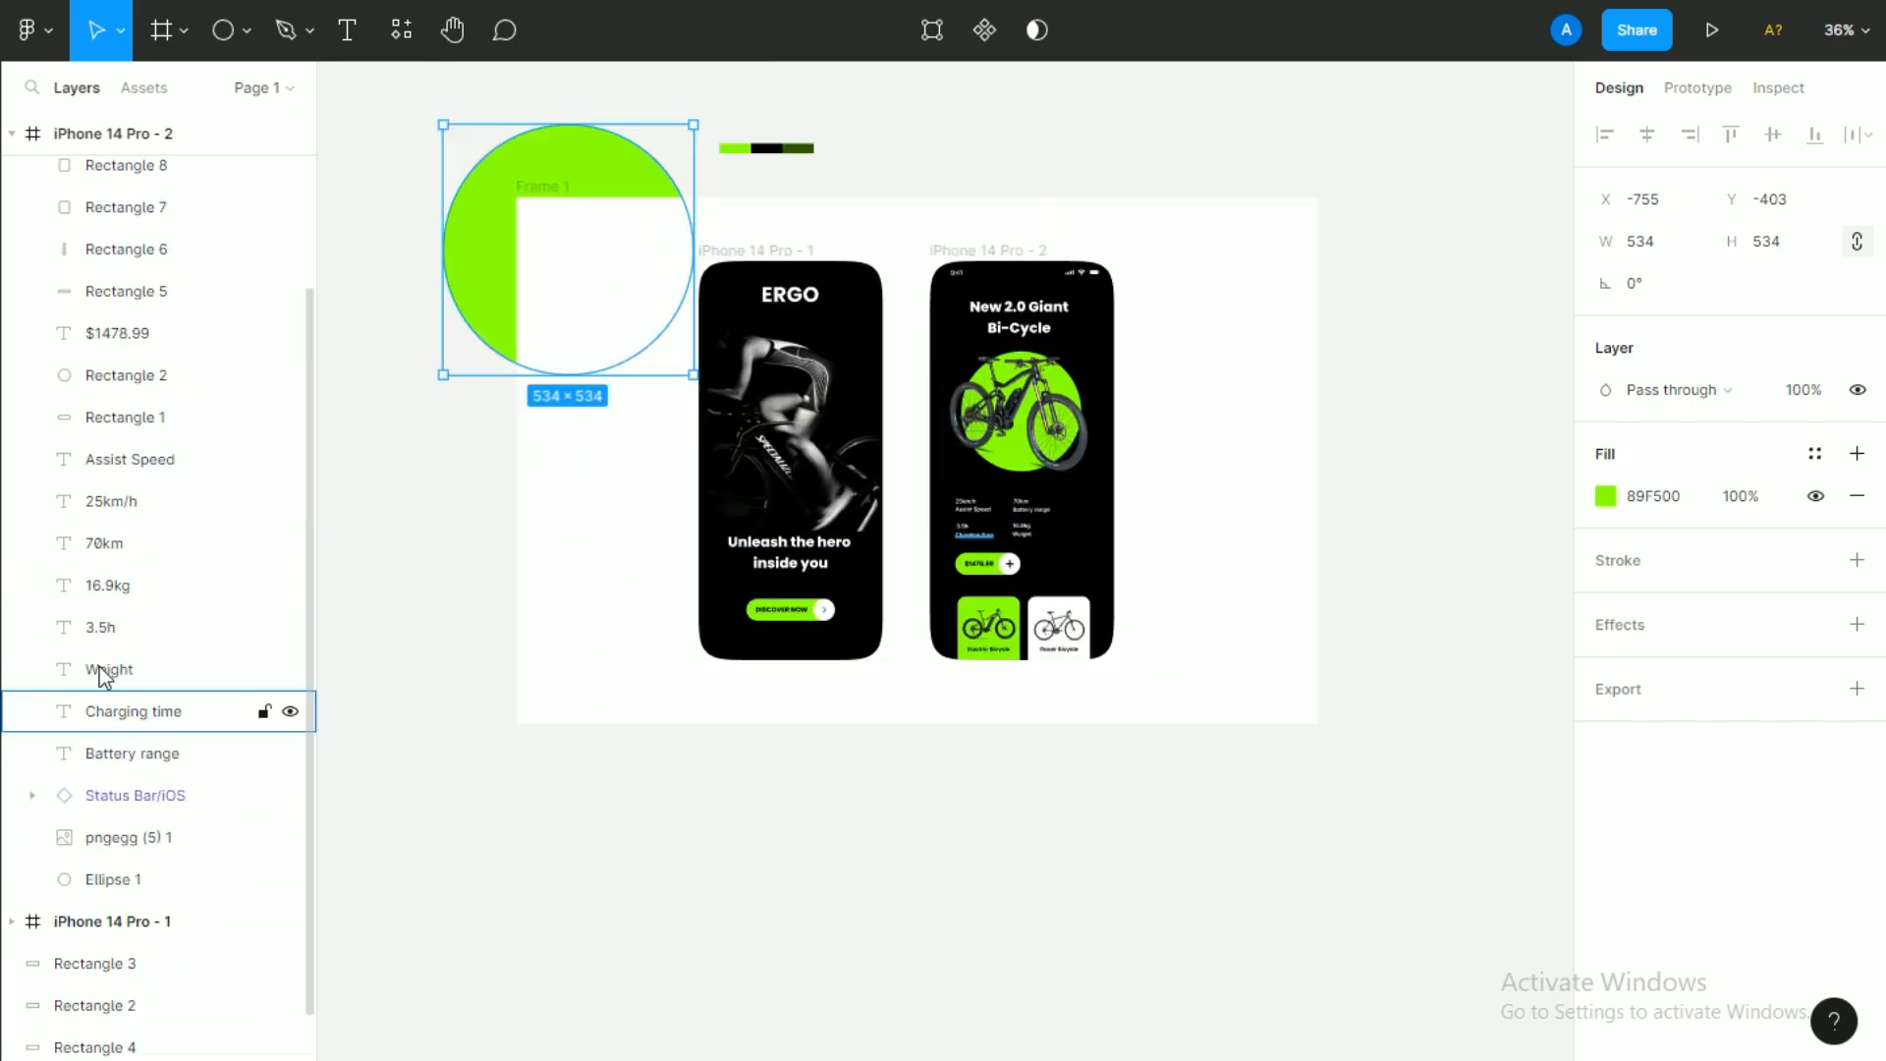
left_click(11, 138)
left_click_drag(69, 384, 79, 356)
left_click_drag(405, 413, 346, 441)
left_click_drag(517, 313, 503, 306)
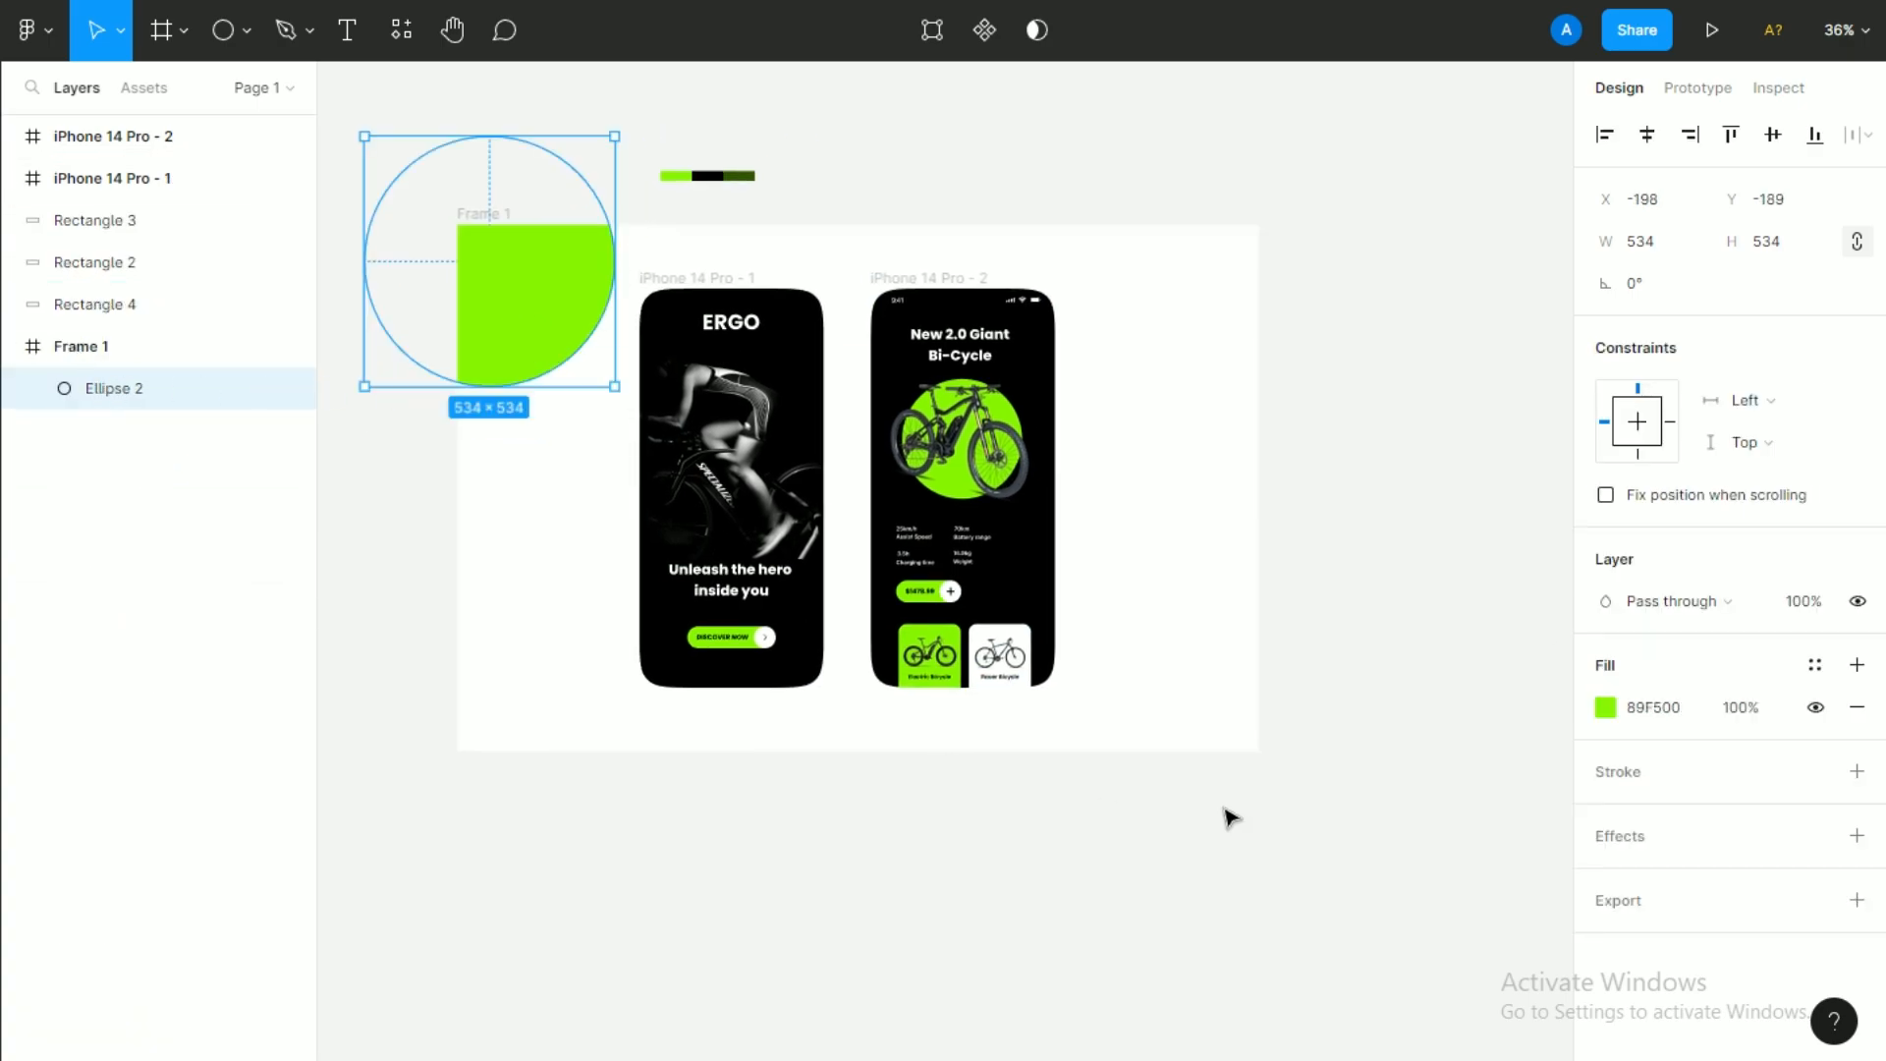
Add a layer blur effect of 444 to the green corner circle.
left_click(1618, 837)
left_click(1646, 882)
left_click(1685, 911)
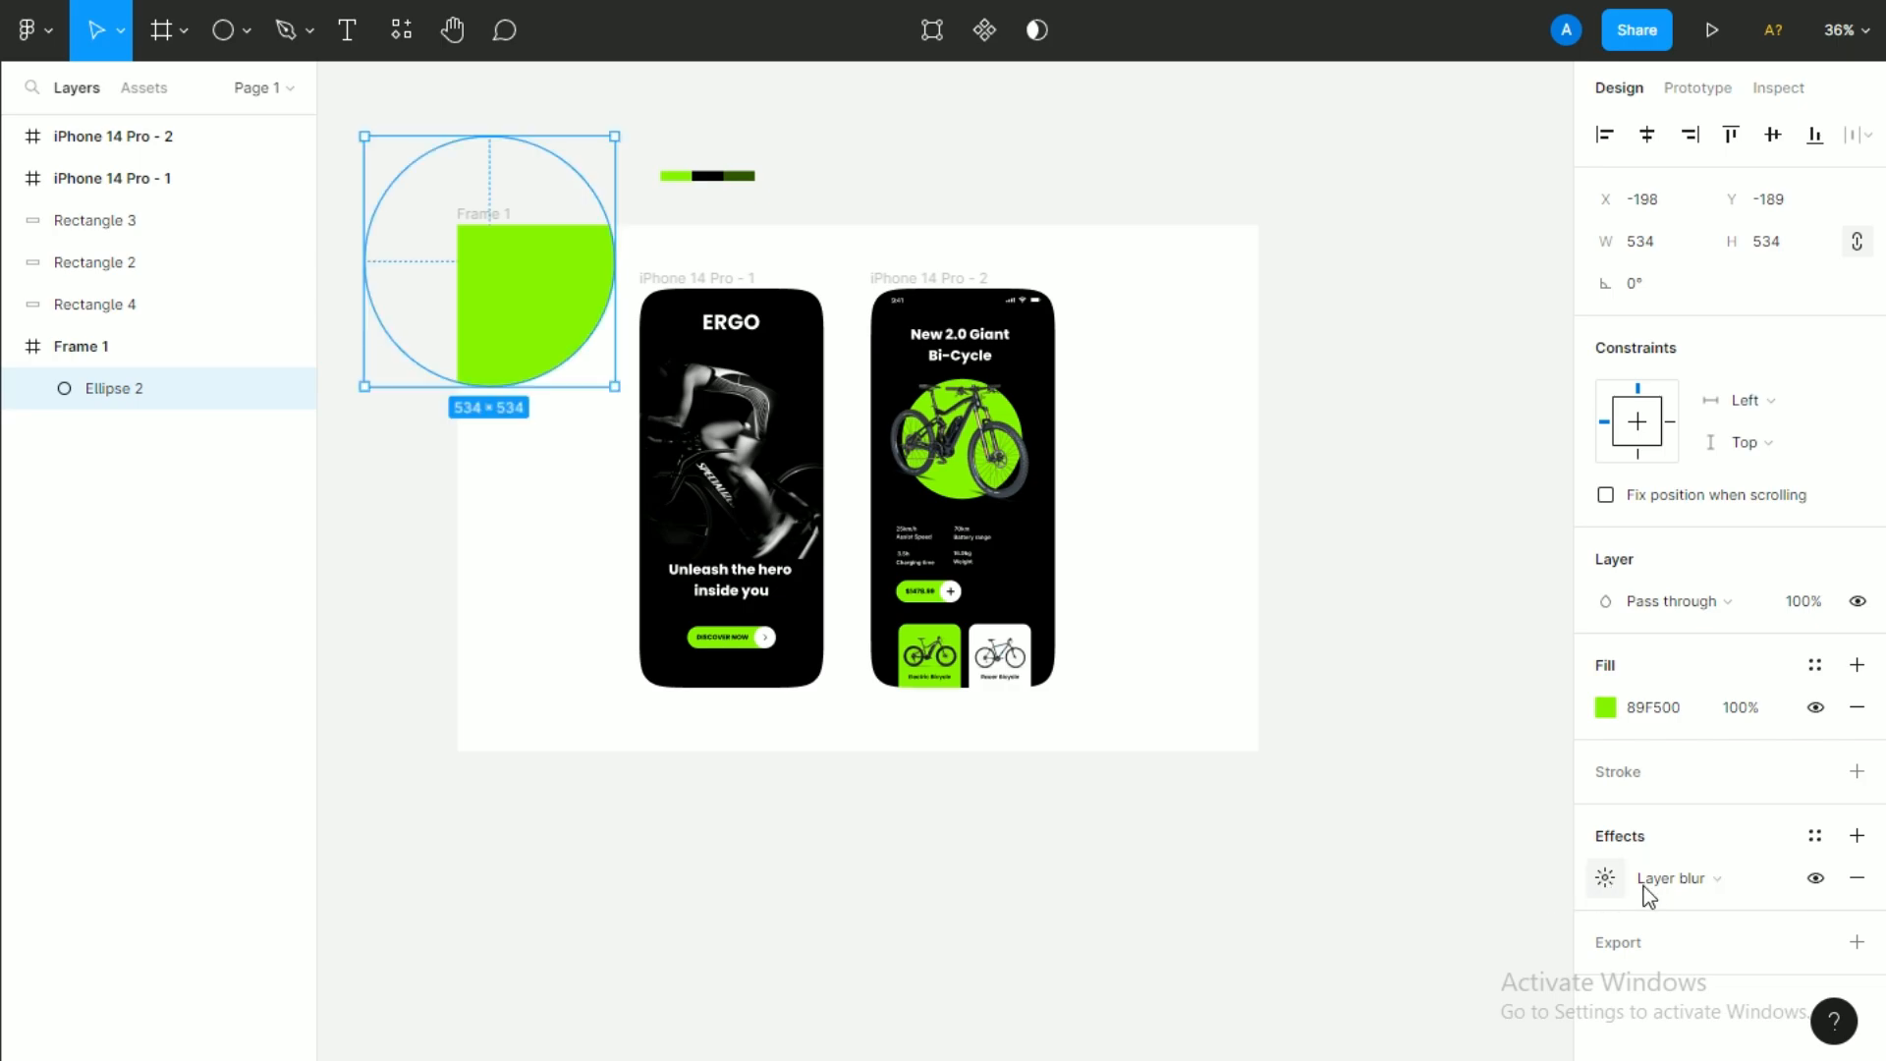
left_click(1658, 883)
left_click(1611, 889)
left_click(1604, 877)
left_click_drag(1324, 939, 1332, 947)
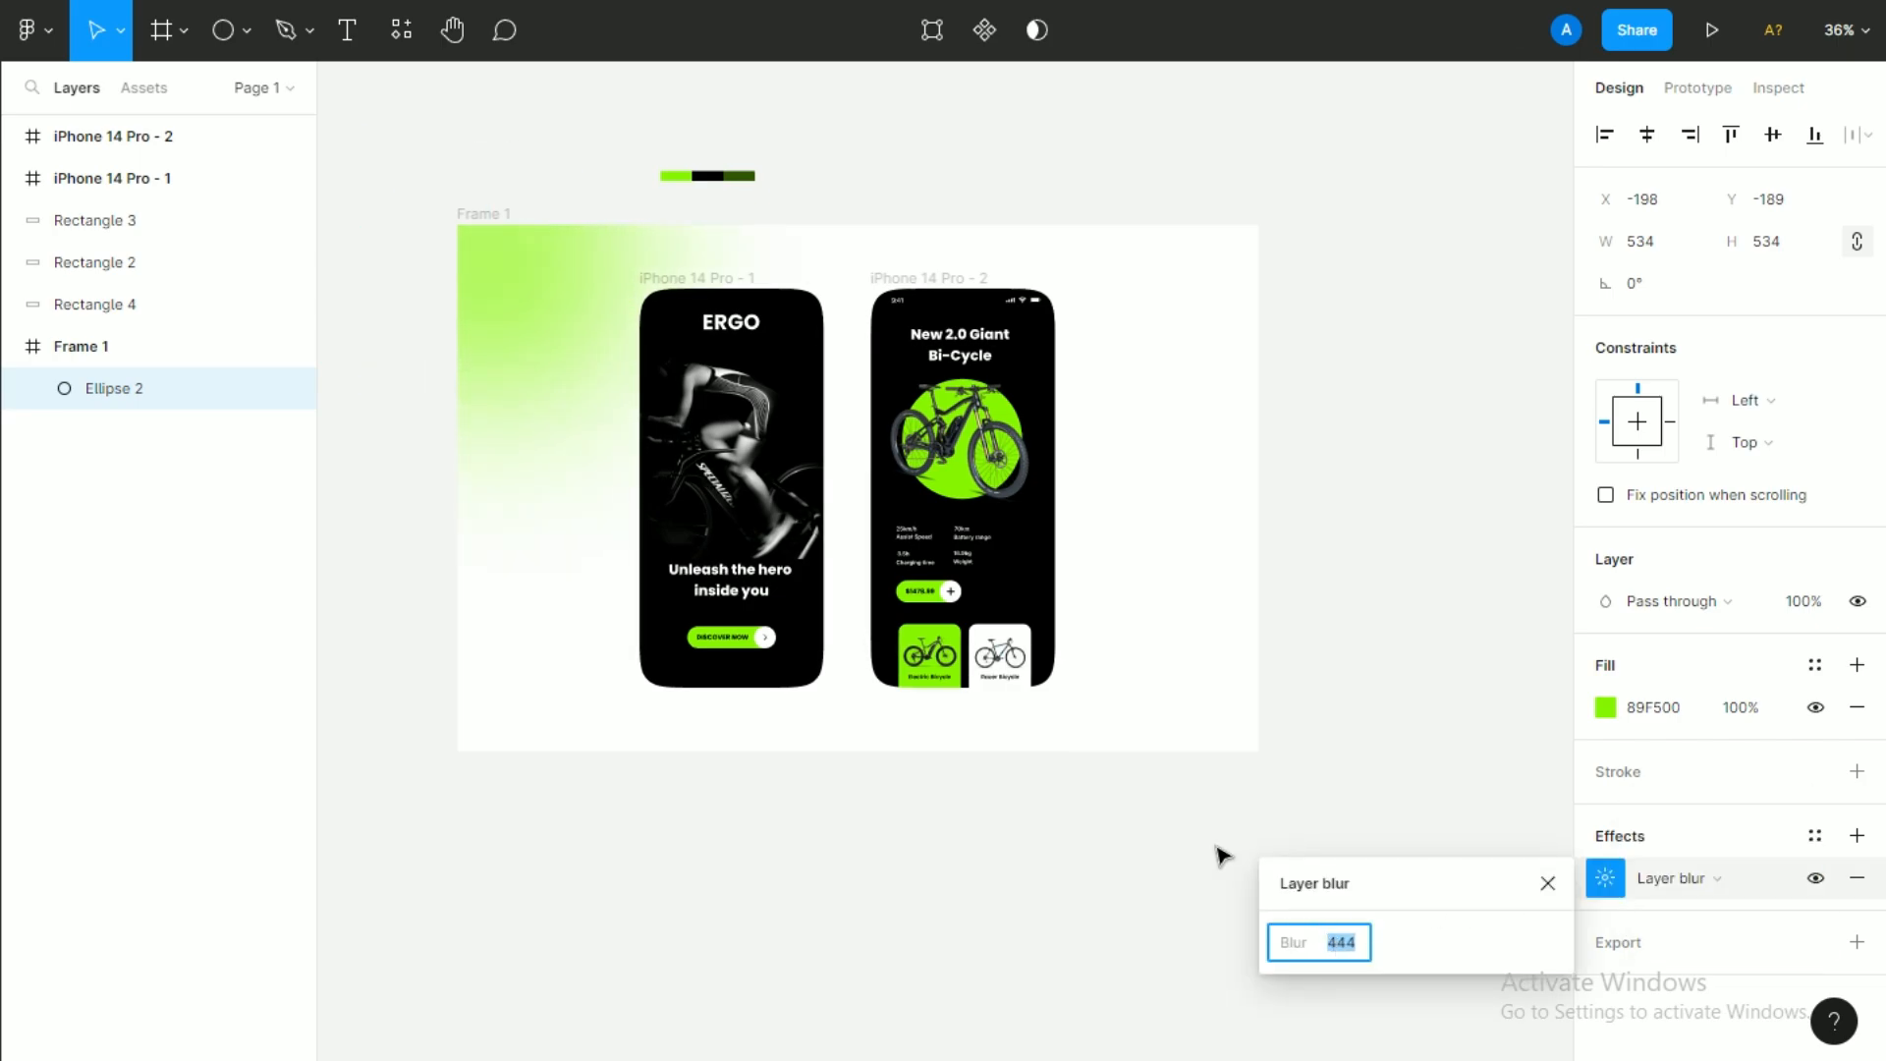
Duplicate the blurred green circle onto Frame 1's lower-right corner and nest the copy inside the frame.
left_click_drag(528, 368, 1243, 805)
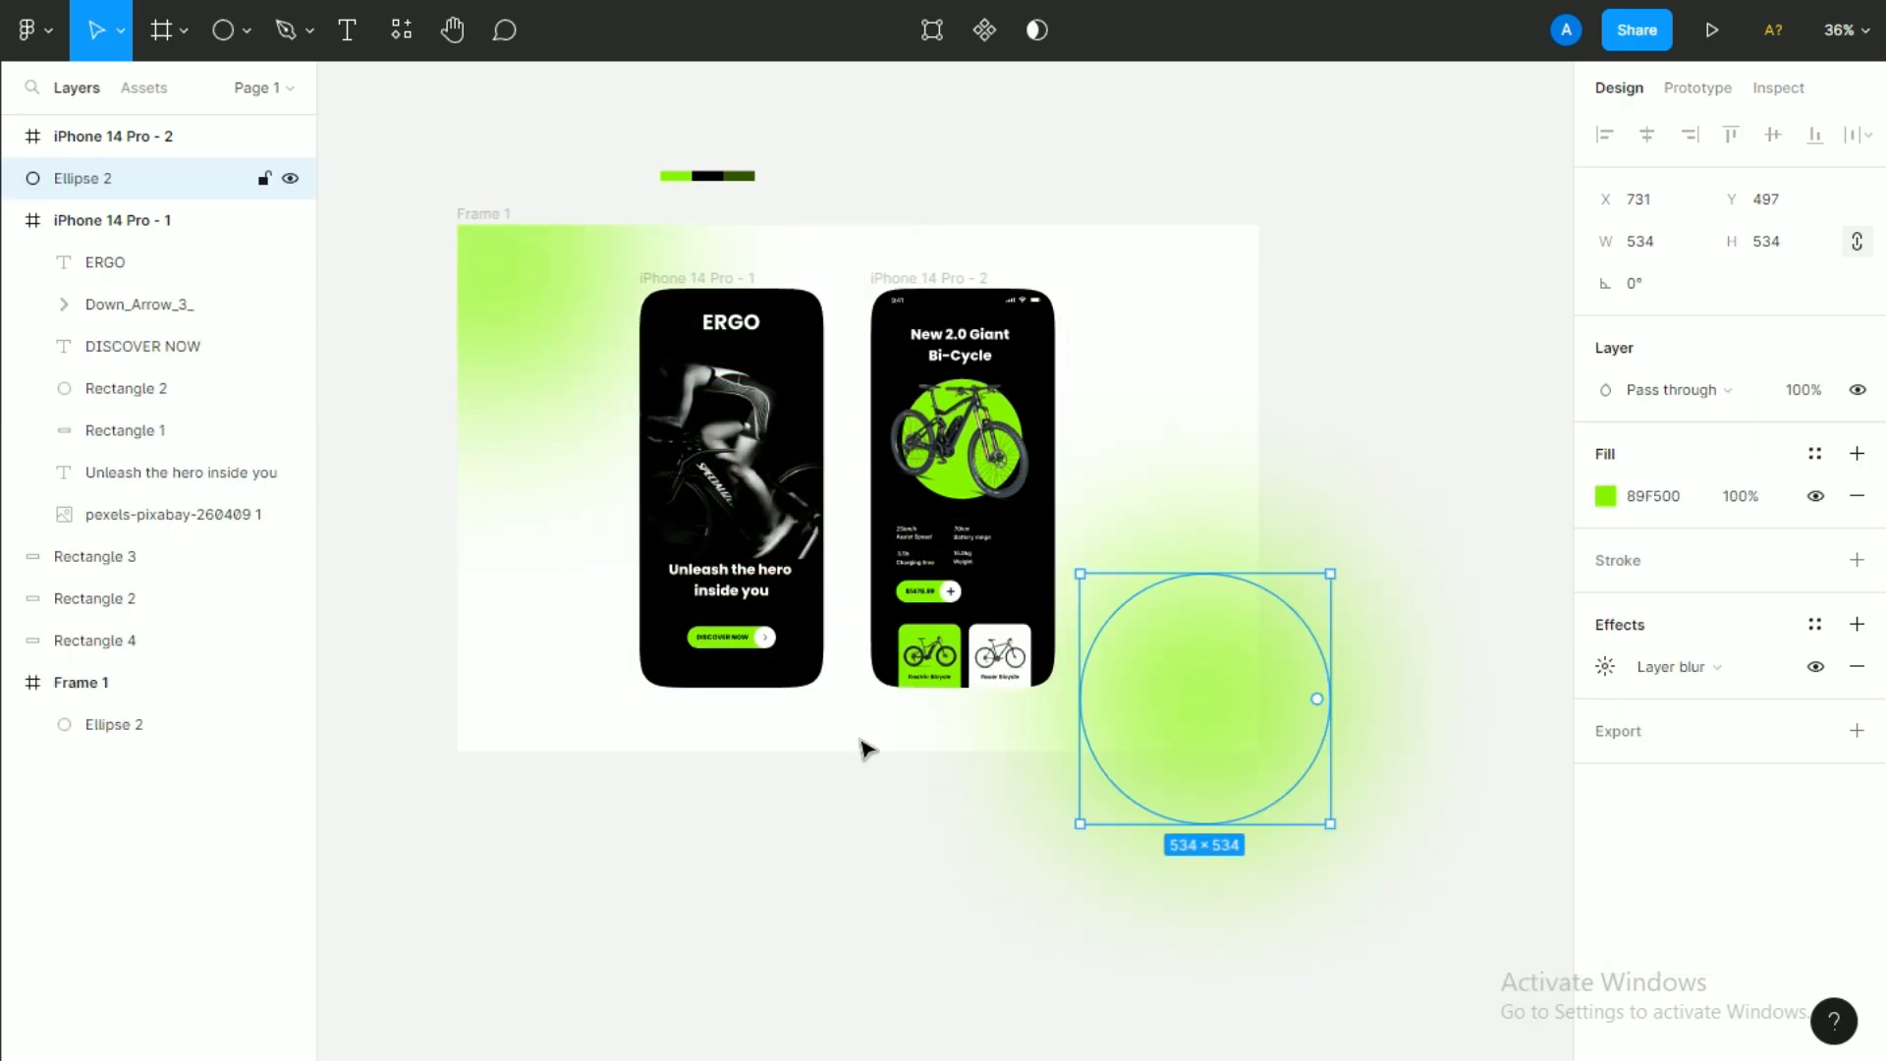
left_click_drag(105, 180, 39, 687)
left_click_drag(1099, 647, 1254, 770)
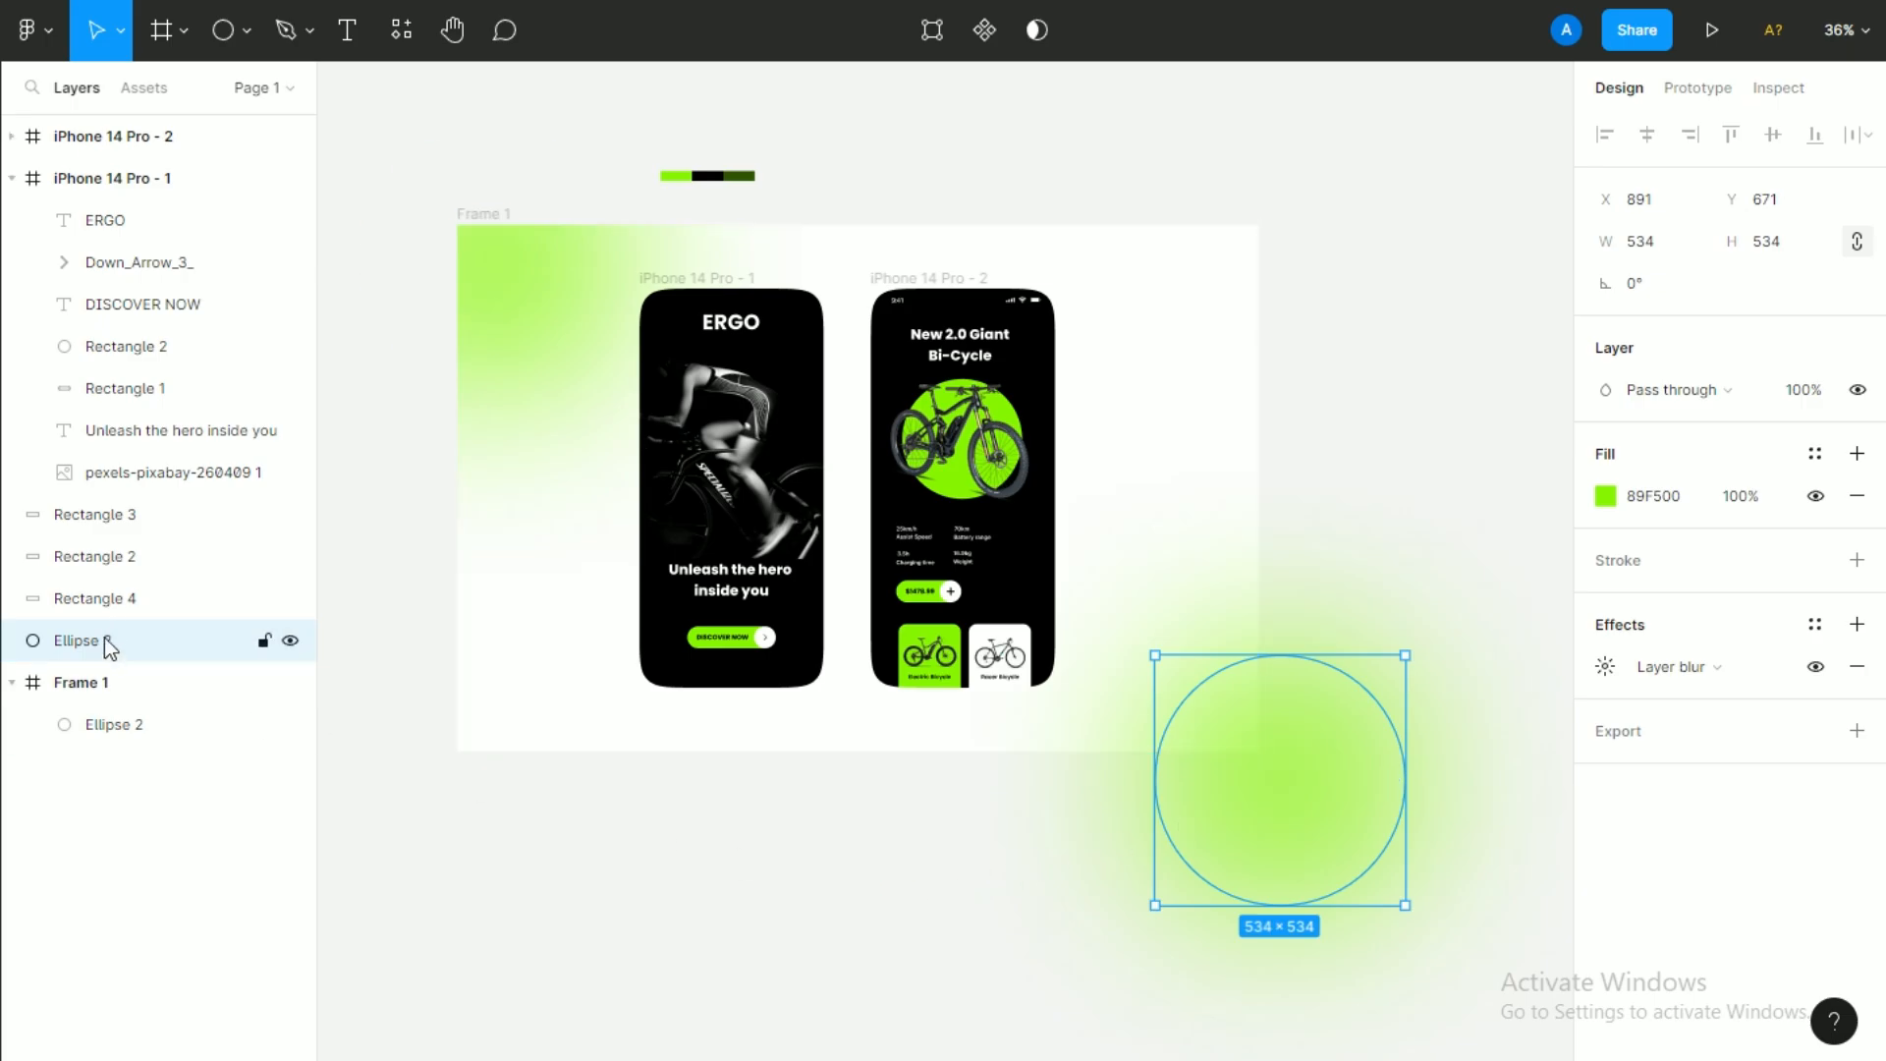
left_click_drag(108, 648, 108, 688)
left_click(884, 871)
scroll(766, 674, "up", 2)
scroll(609, 491, "up", 2)
scroll(609, 491, "left", 3)
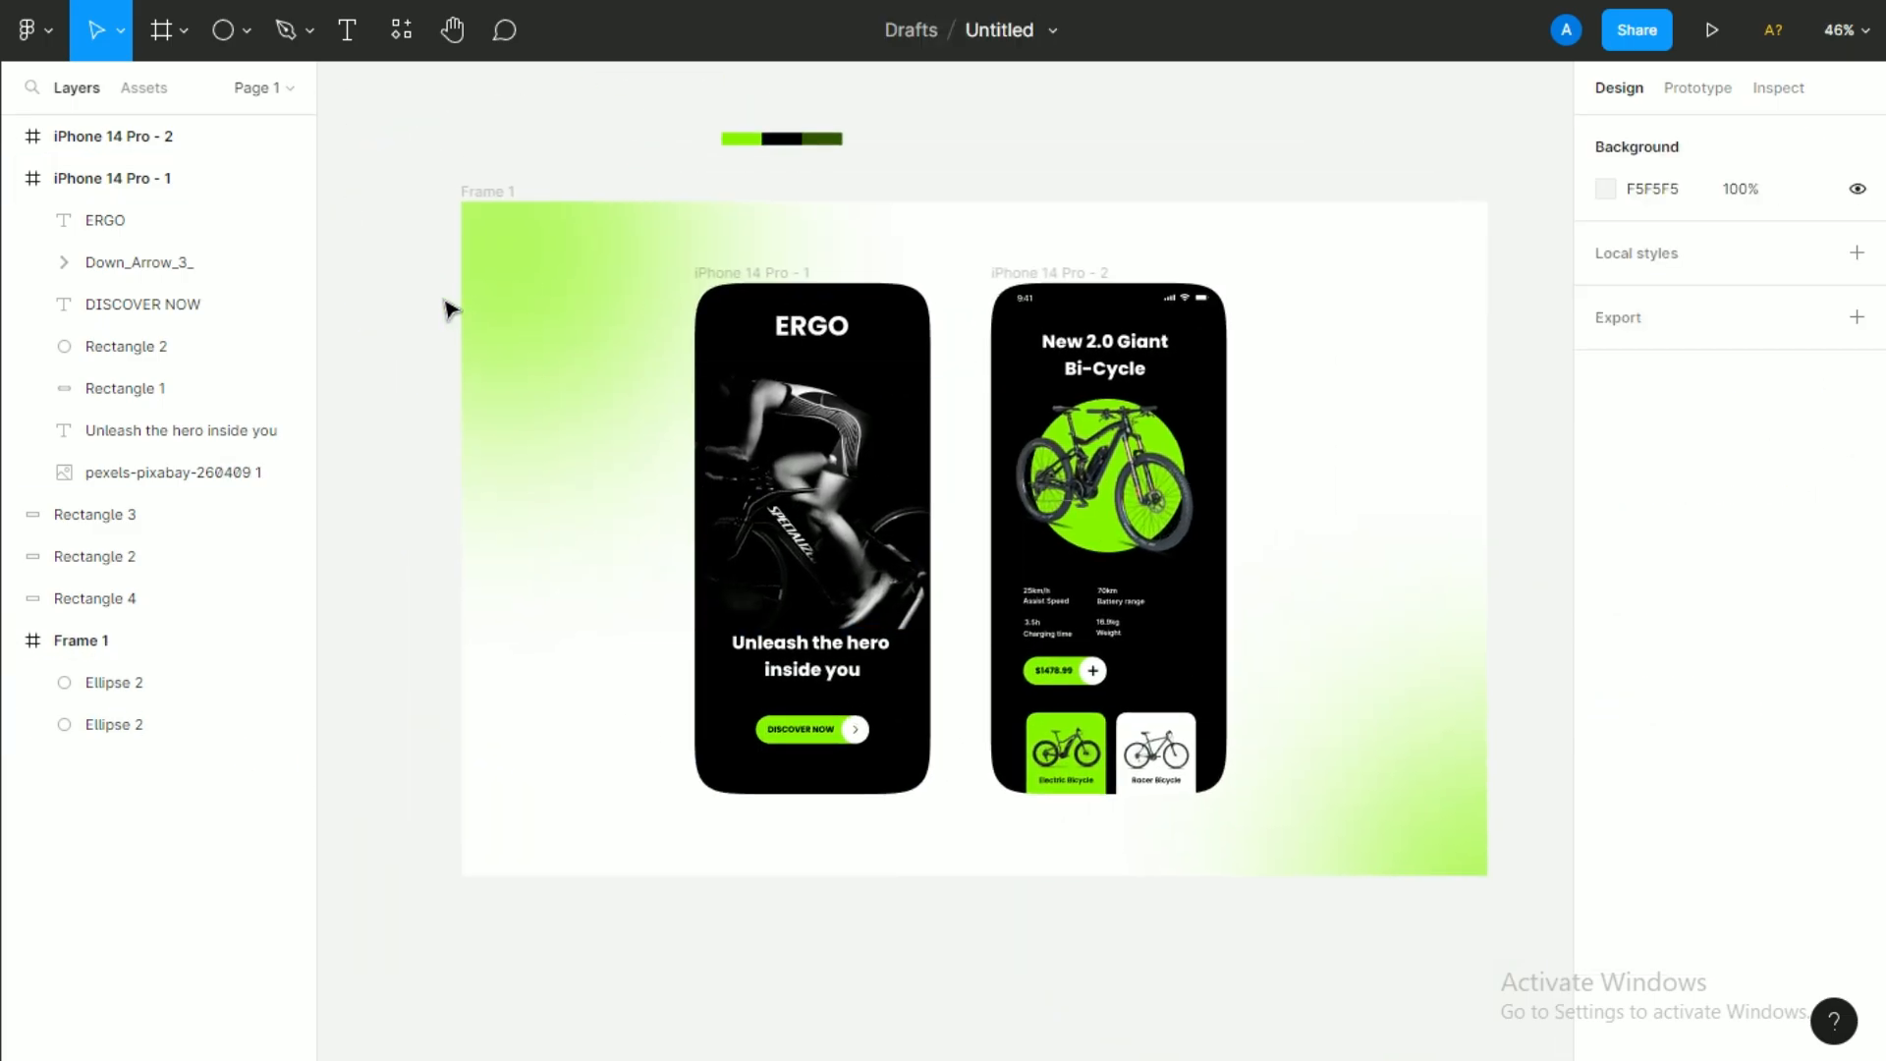
Move the upper-left blurred circle further out past Frame 1's corner while keeping it nested in the frame.
left_click_drag(501, 324, 419, 242)
left_click_drag(110, 642, 113, 691)
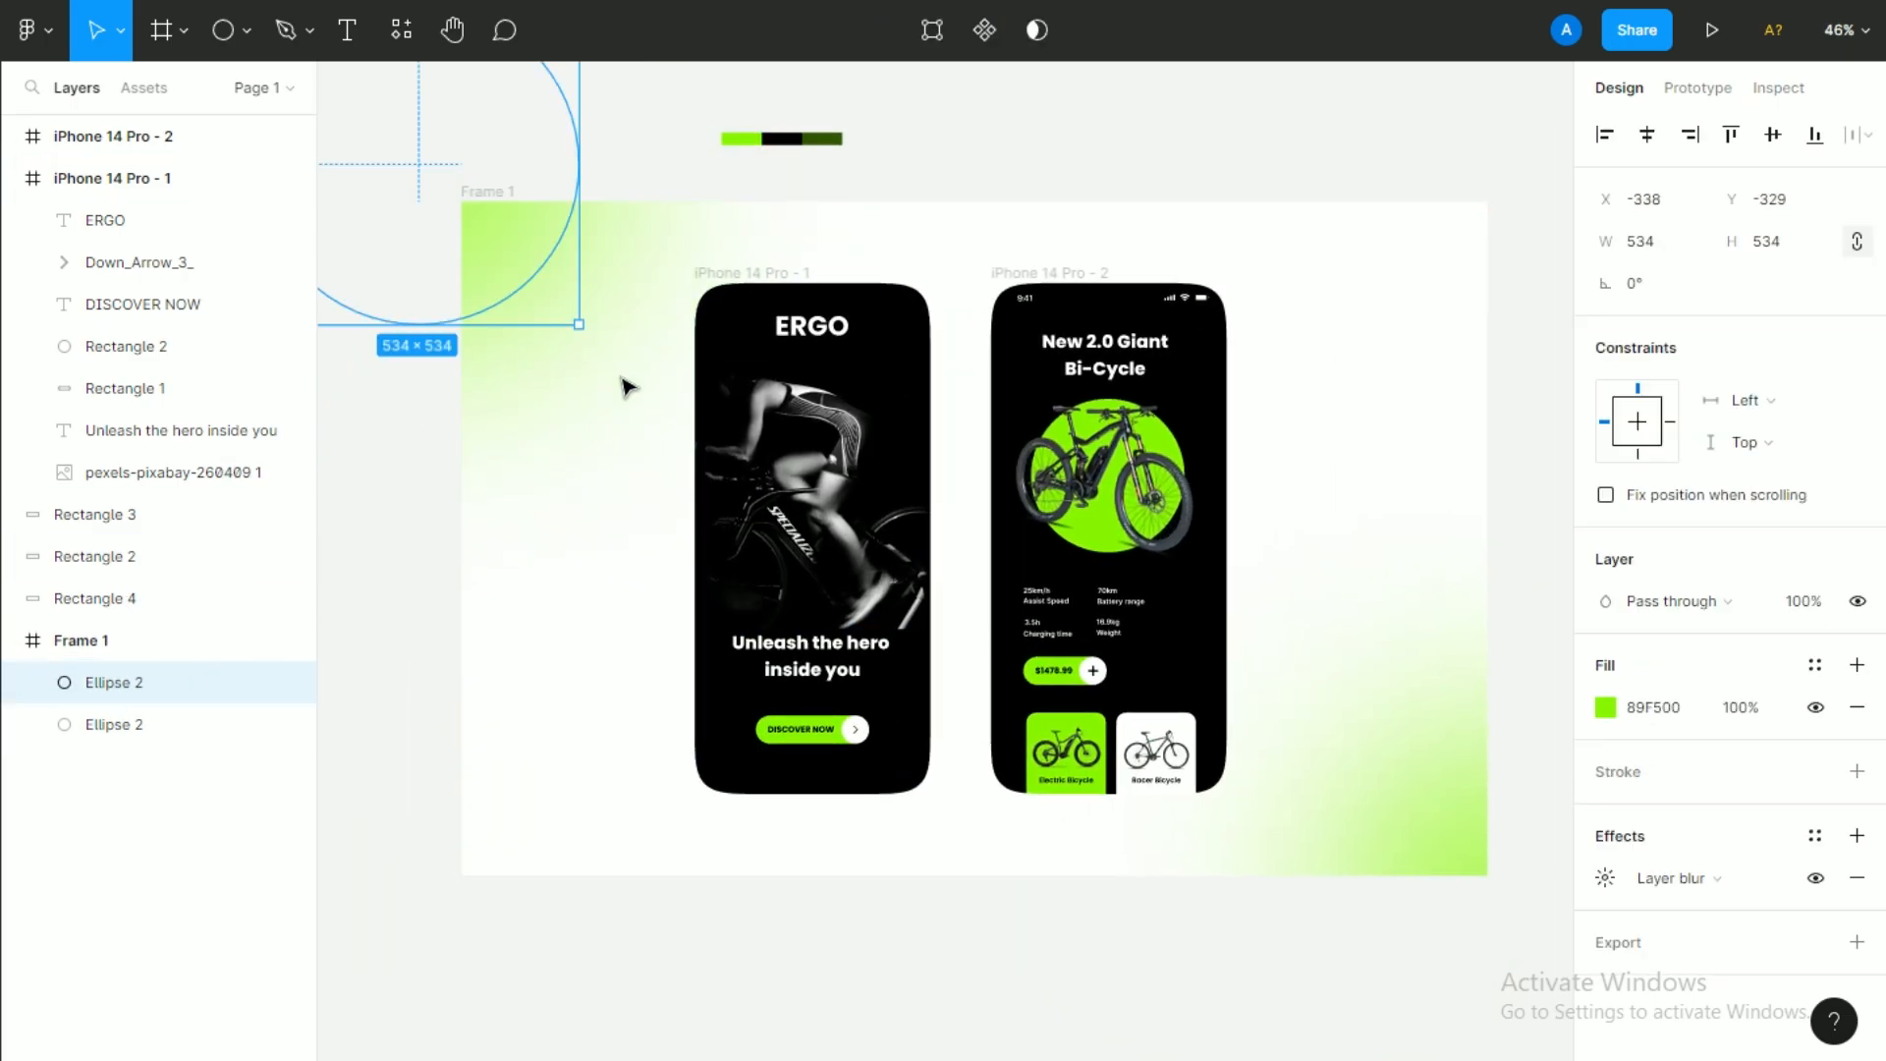
left_click_drag(623, 380, 555, 409)
Duplicate the blurred circle onto Frame 1's lower-left corner, nested in the frame, and fill it with pale green DEEFC9.
left_click_drag(450, 299, 506, 1011)
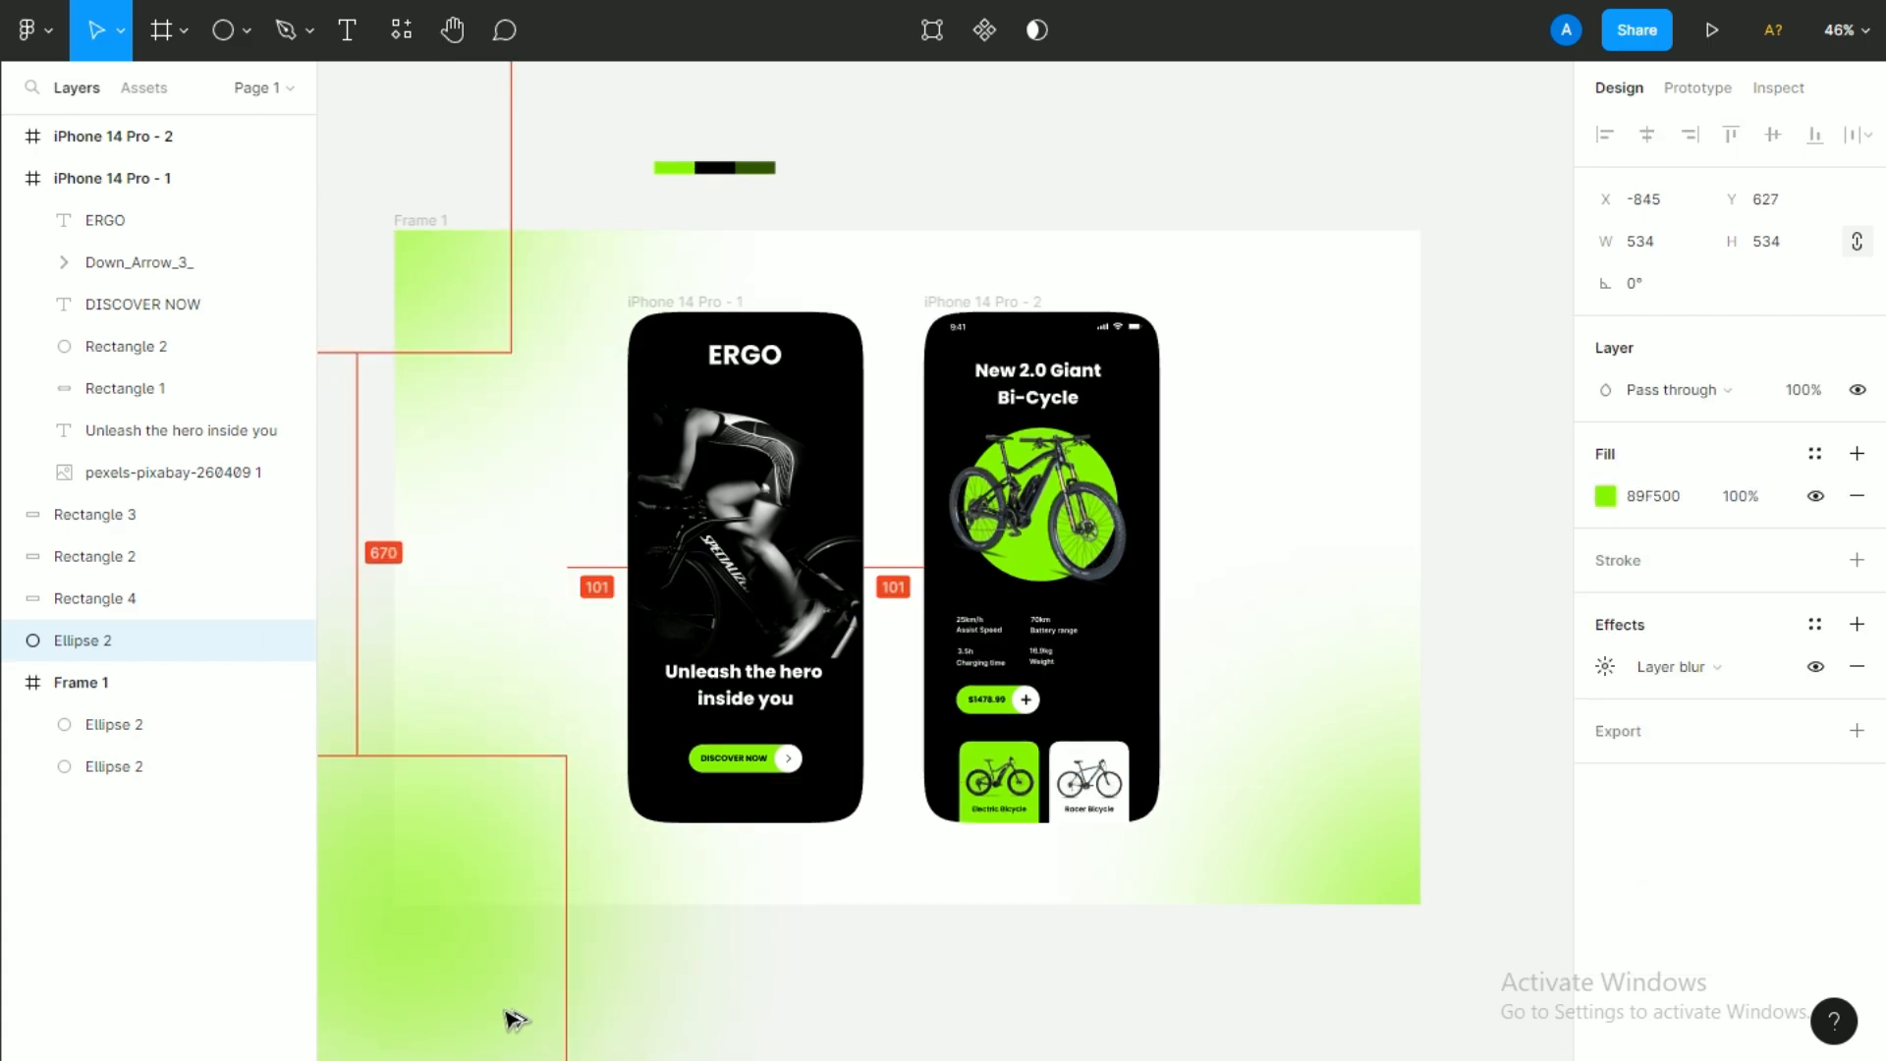
left_click_drag(126, 653, 147, 716)
left_click(1606, 707)
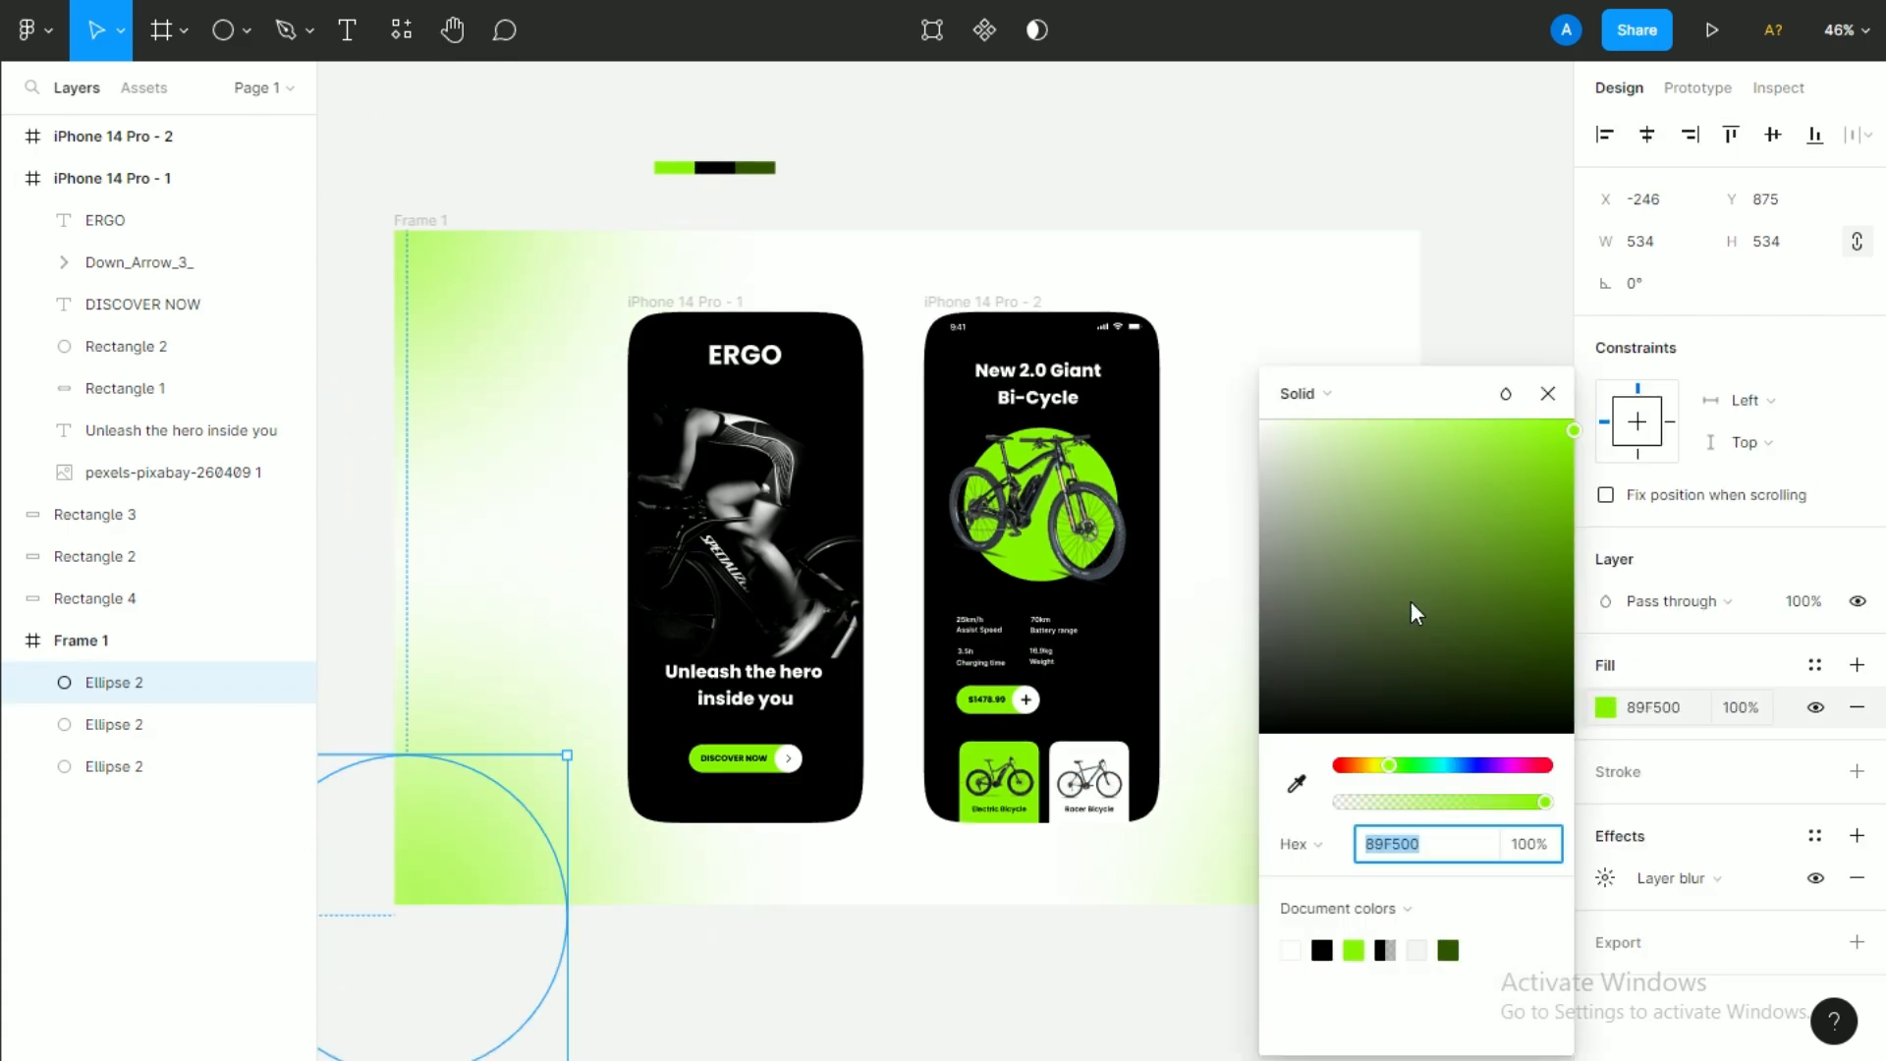
left_click_drag(1410, 612, 1310, 450)
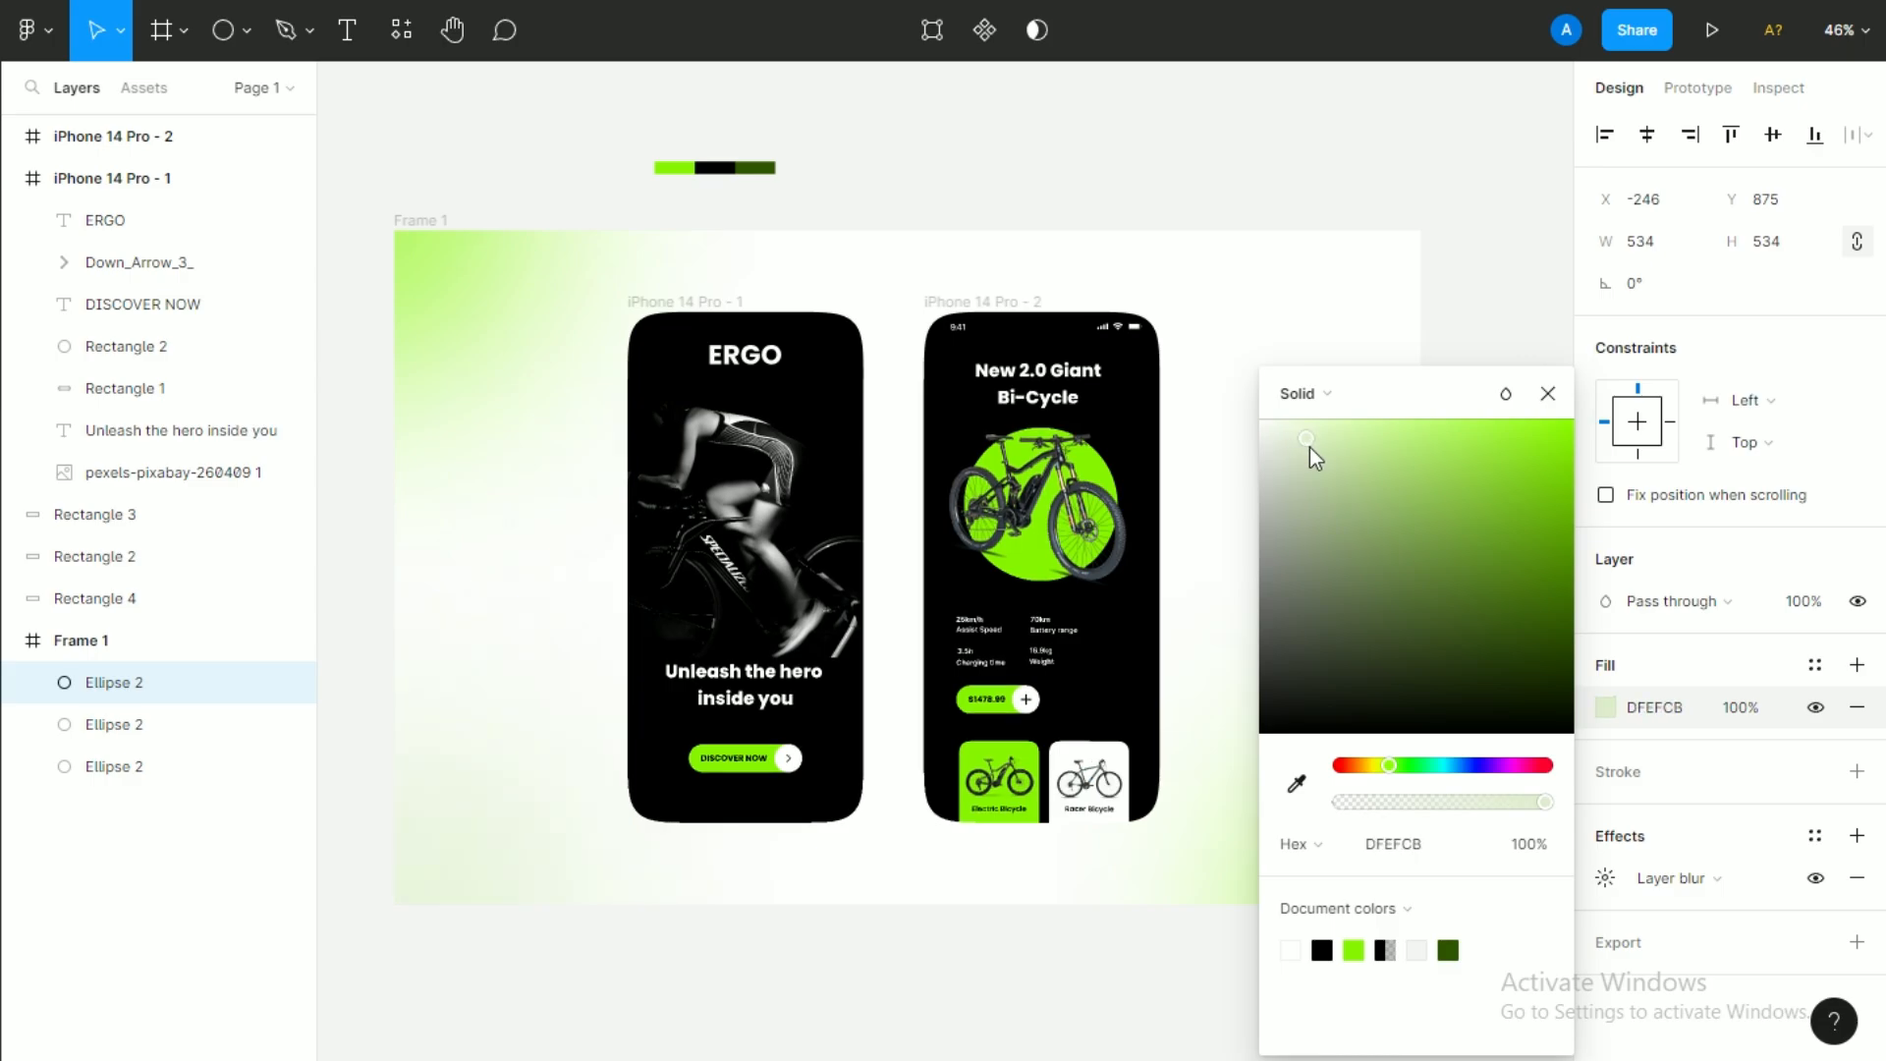
left_click(777, 945)
Duplicate the pale blurred circle onto Frame 1's upper-right corner and fill the copy with grey DADADA.
scroll(875, 875, "down", 2)
left_click_drag(548, 847, 1312, 303)
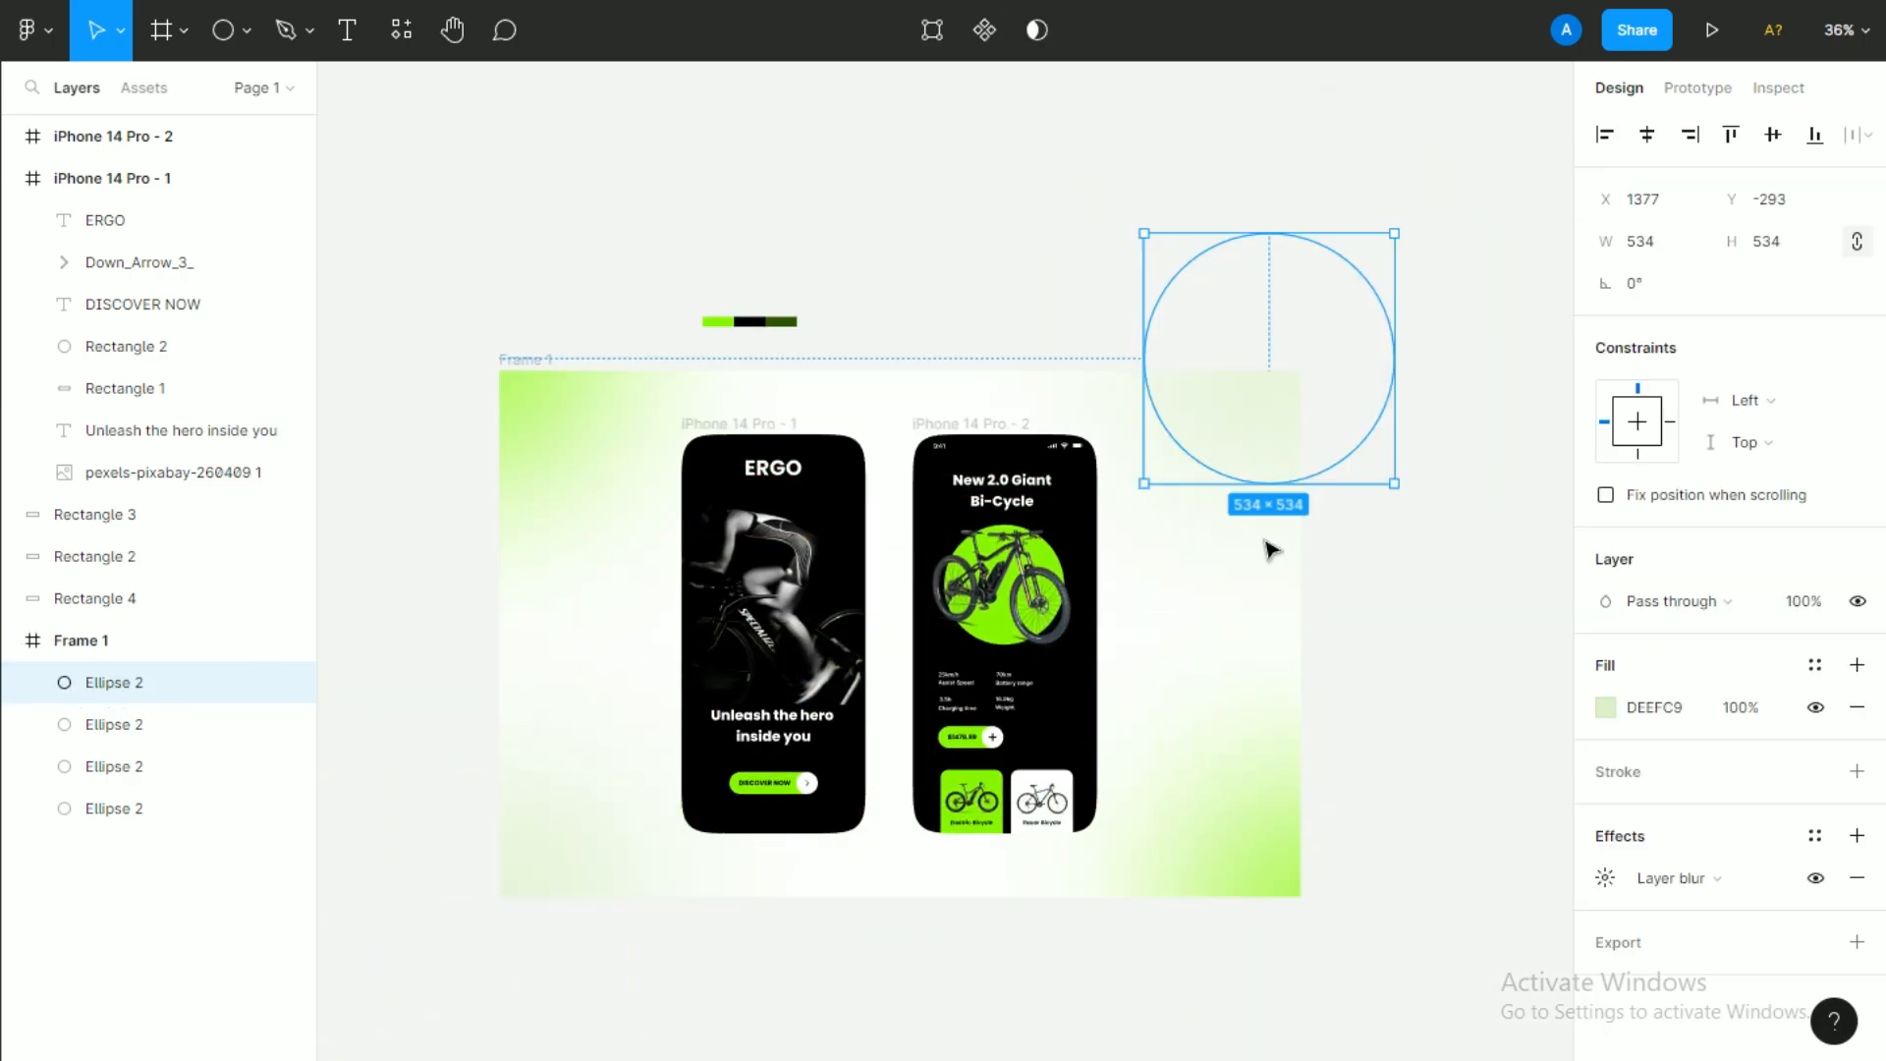
left_click(1603, 707)
left_click(1261, 474)
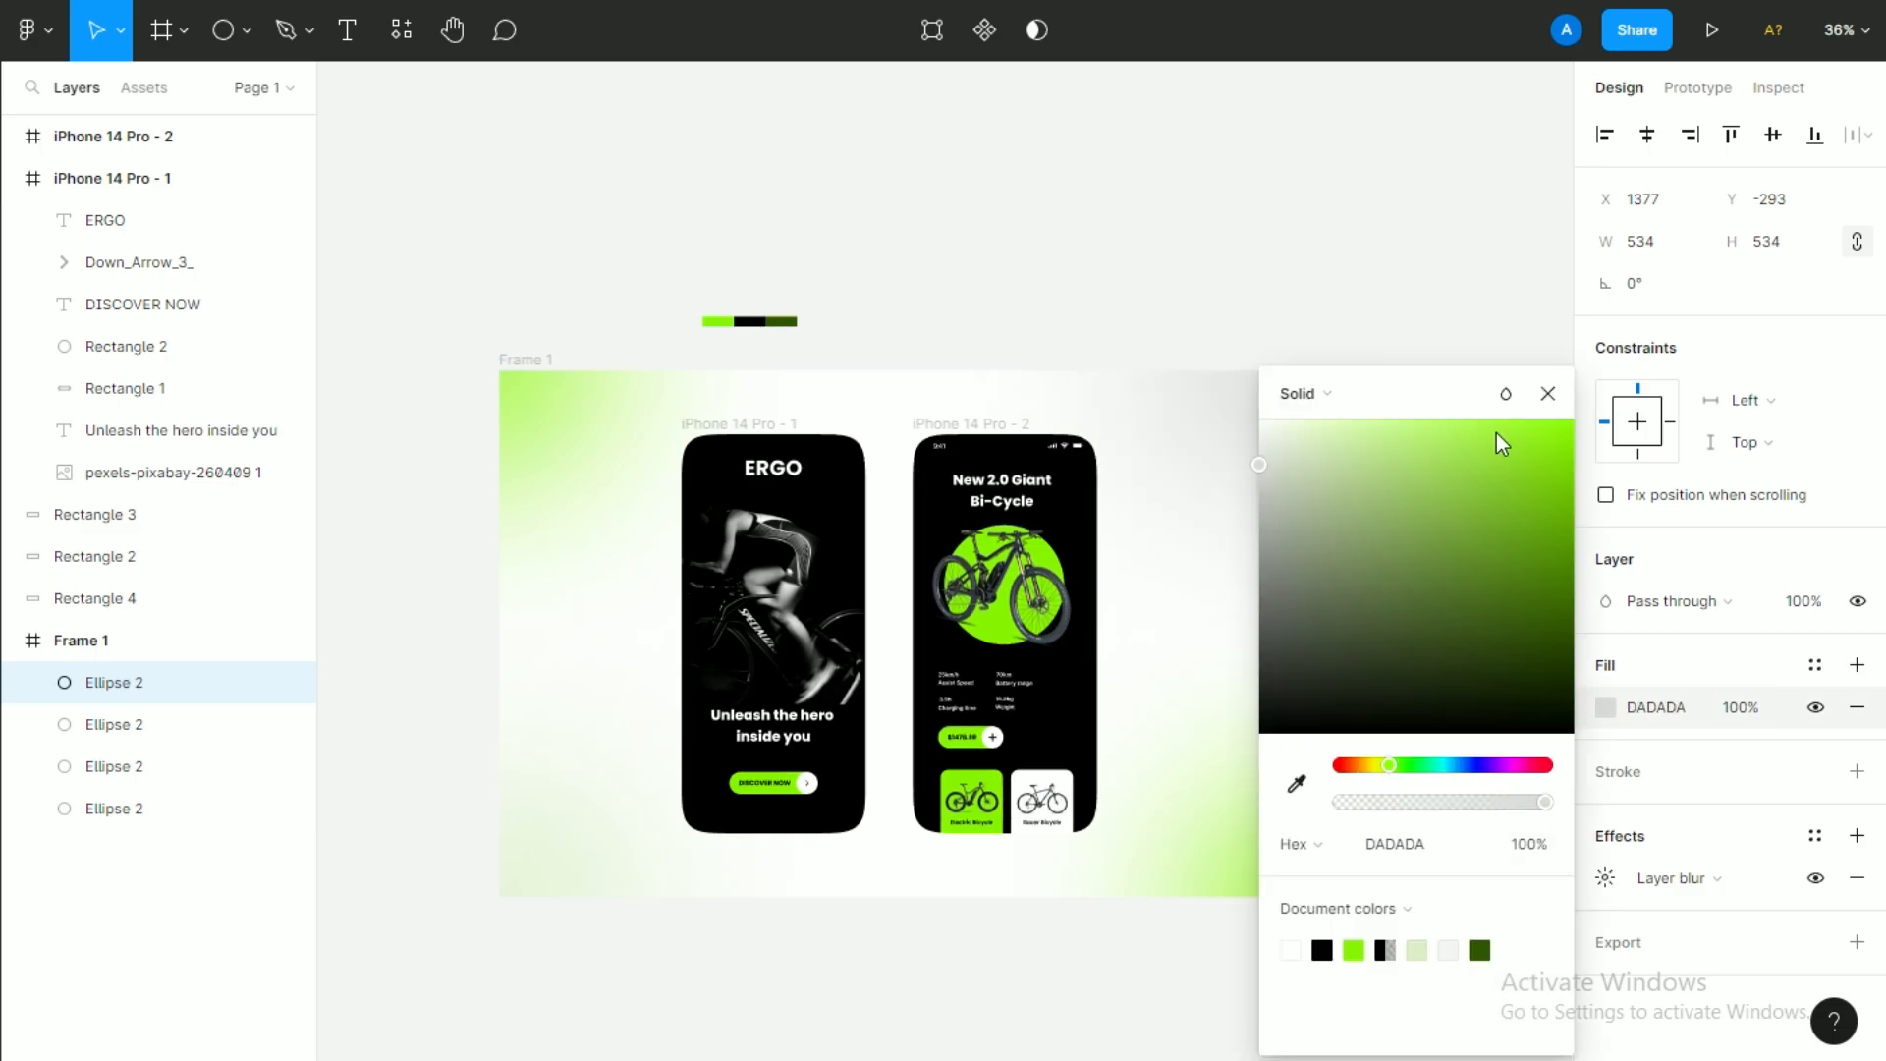
left_click(1549, 394)
left_click(1361, 728)
Delete the three colour swatches above Frame 1.
left_click_drag(1346, 711, 1364, 628)
scroll(996, 662, "up", 2)
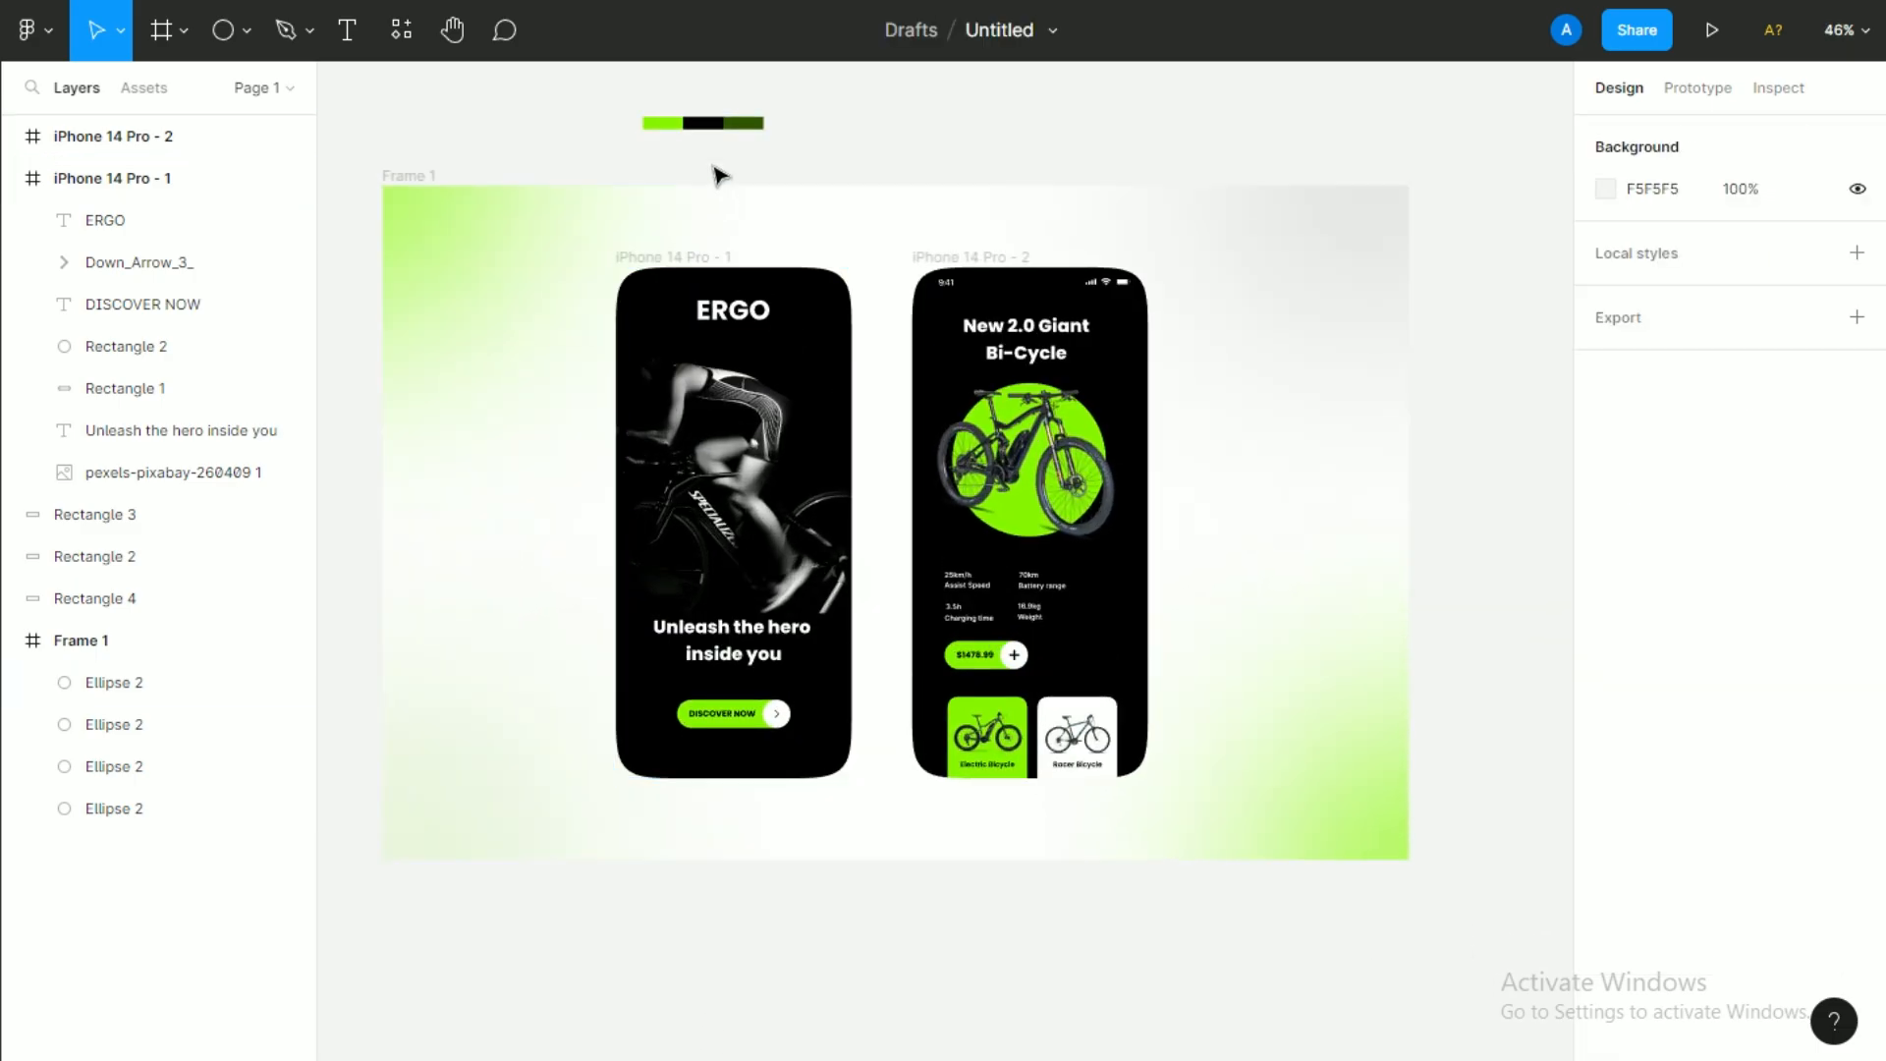
left_click_drag(810, 146, 607, 104)
key("Delete")
Add a drop shadow effect to the first phone frame with the ERGO screen.
scroll(658, 551, "up", 2)
left_click(616, 179)
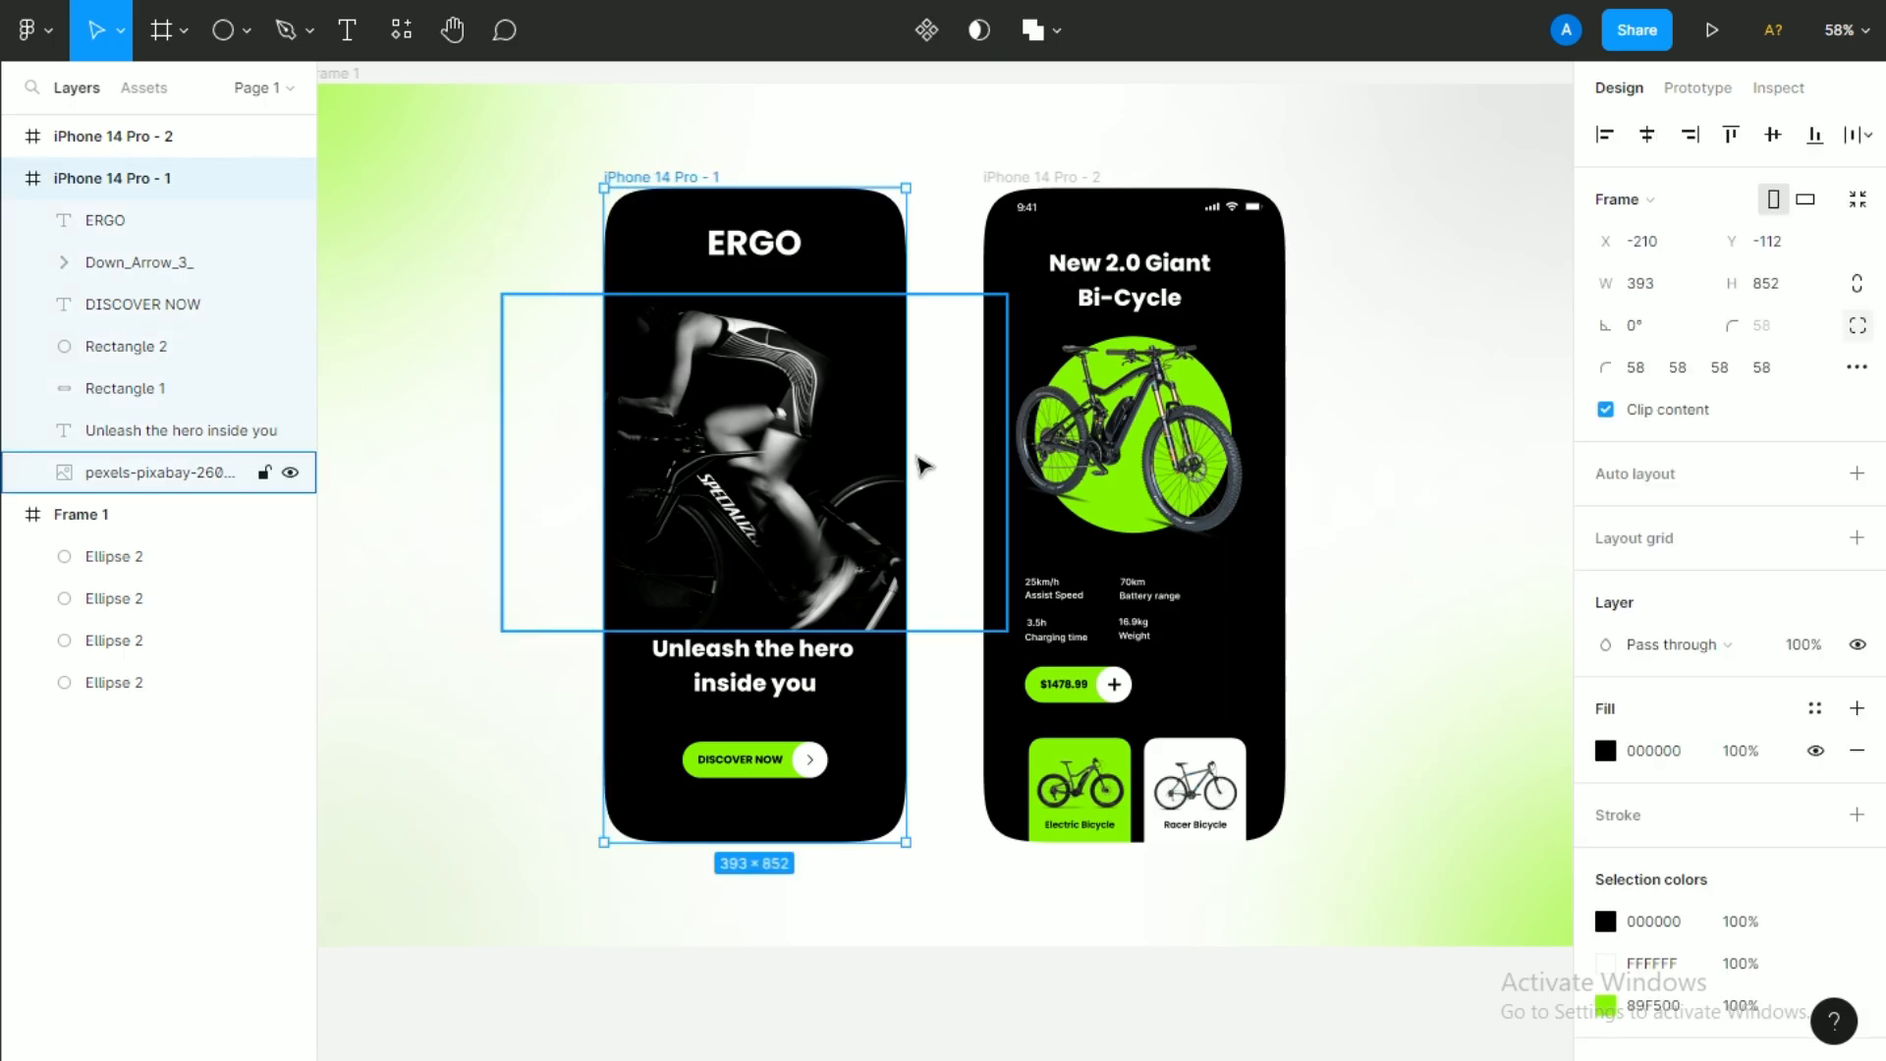
scroll(1640, 866, "down", 2)
left_click(1628, 941)
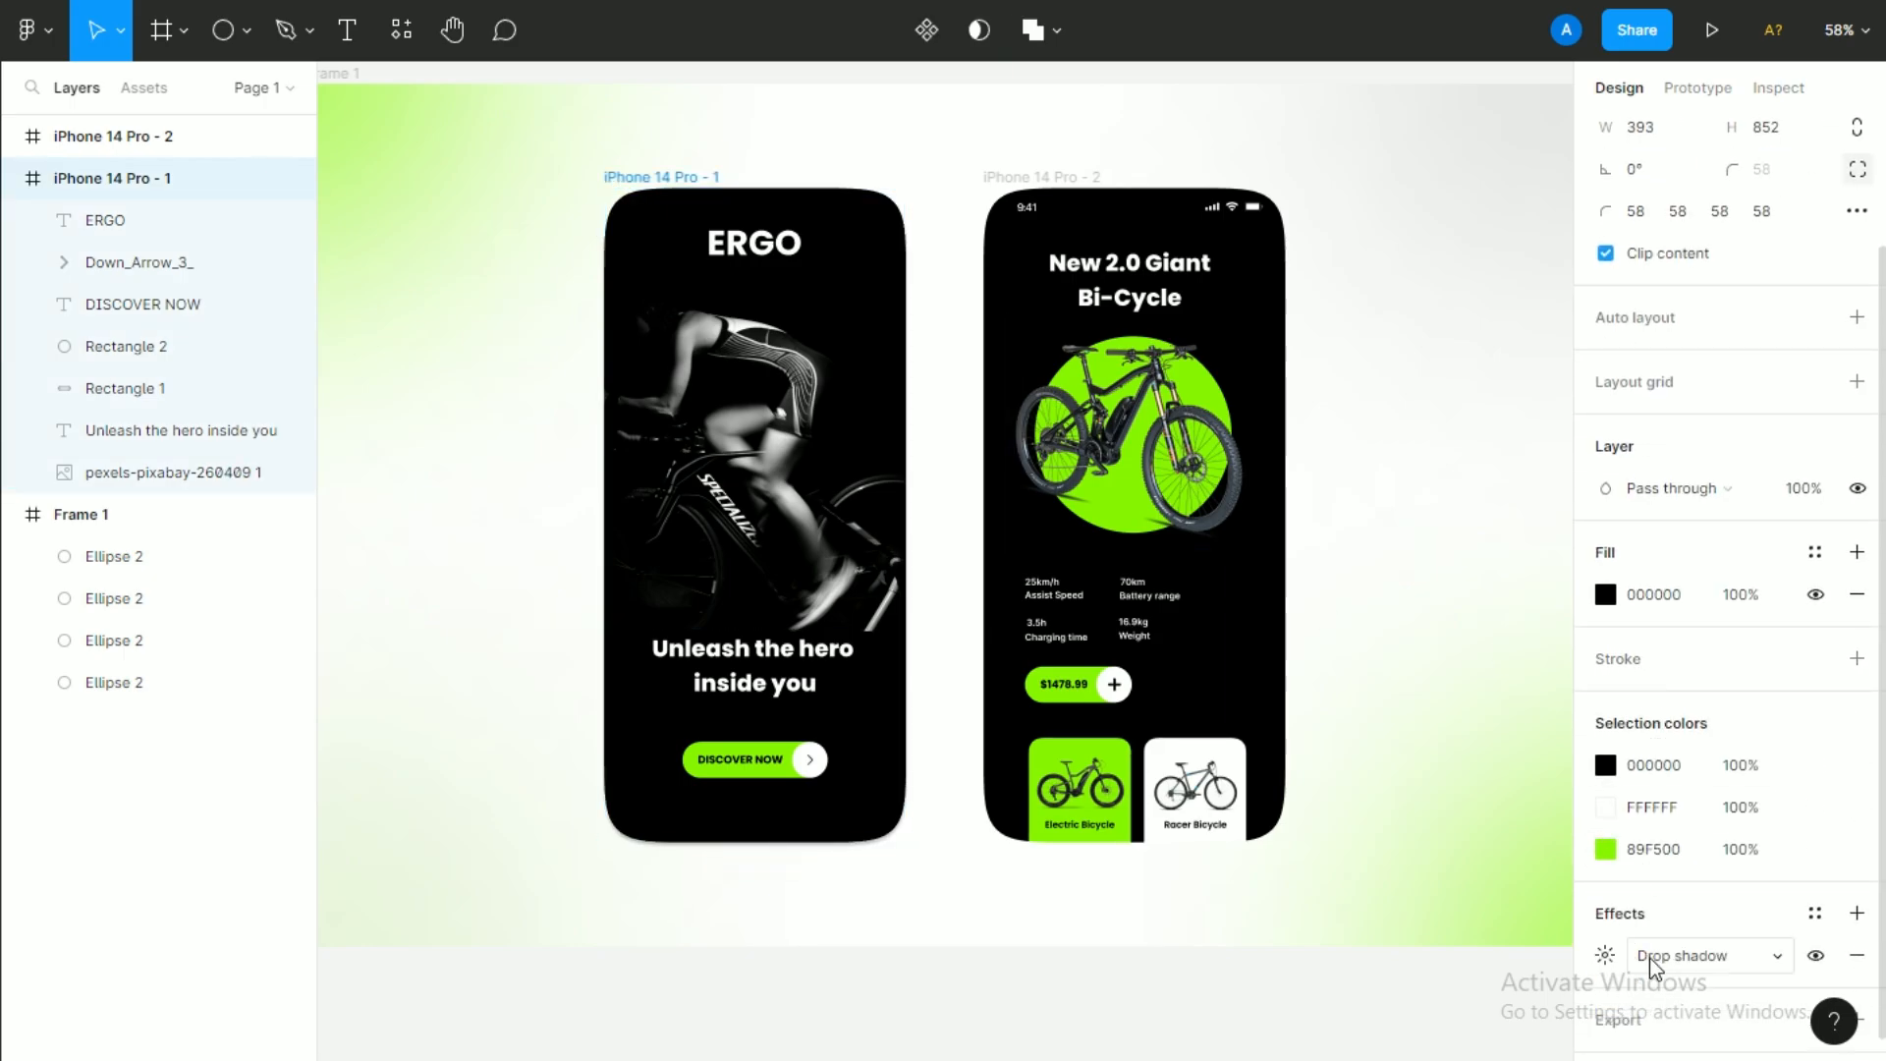
Set the drop shadow offset of the ERGO phone frame to X -30 and Y 30.
left_click(1605, 954)
left_click(1604, 955)
left_click(1604, 954)
key("shift+Down")
key("shift+Down")
key("shift+Down")
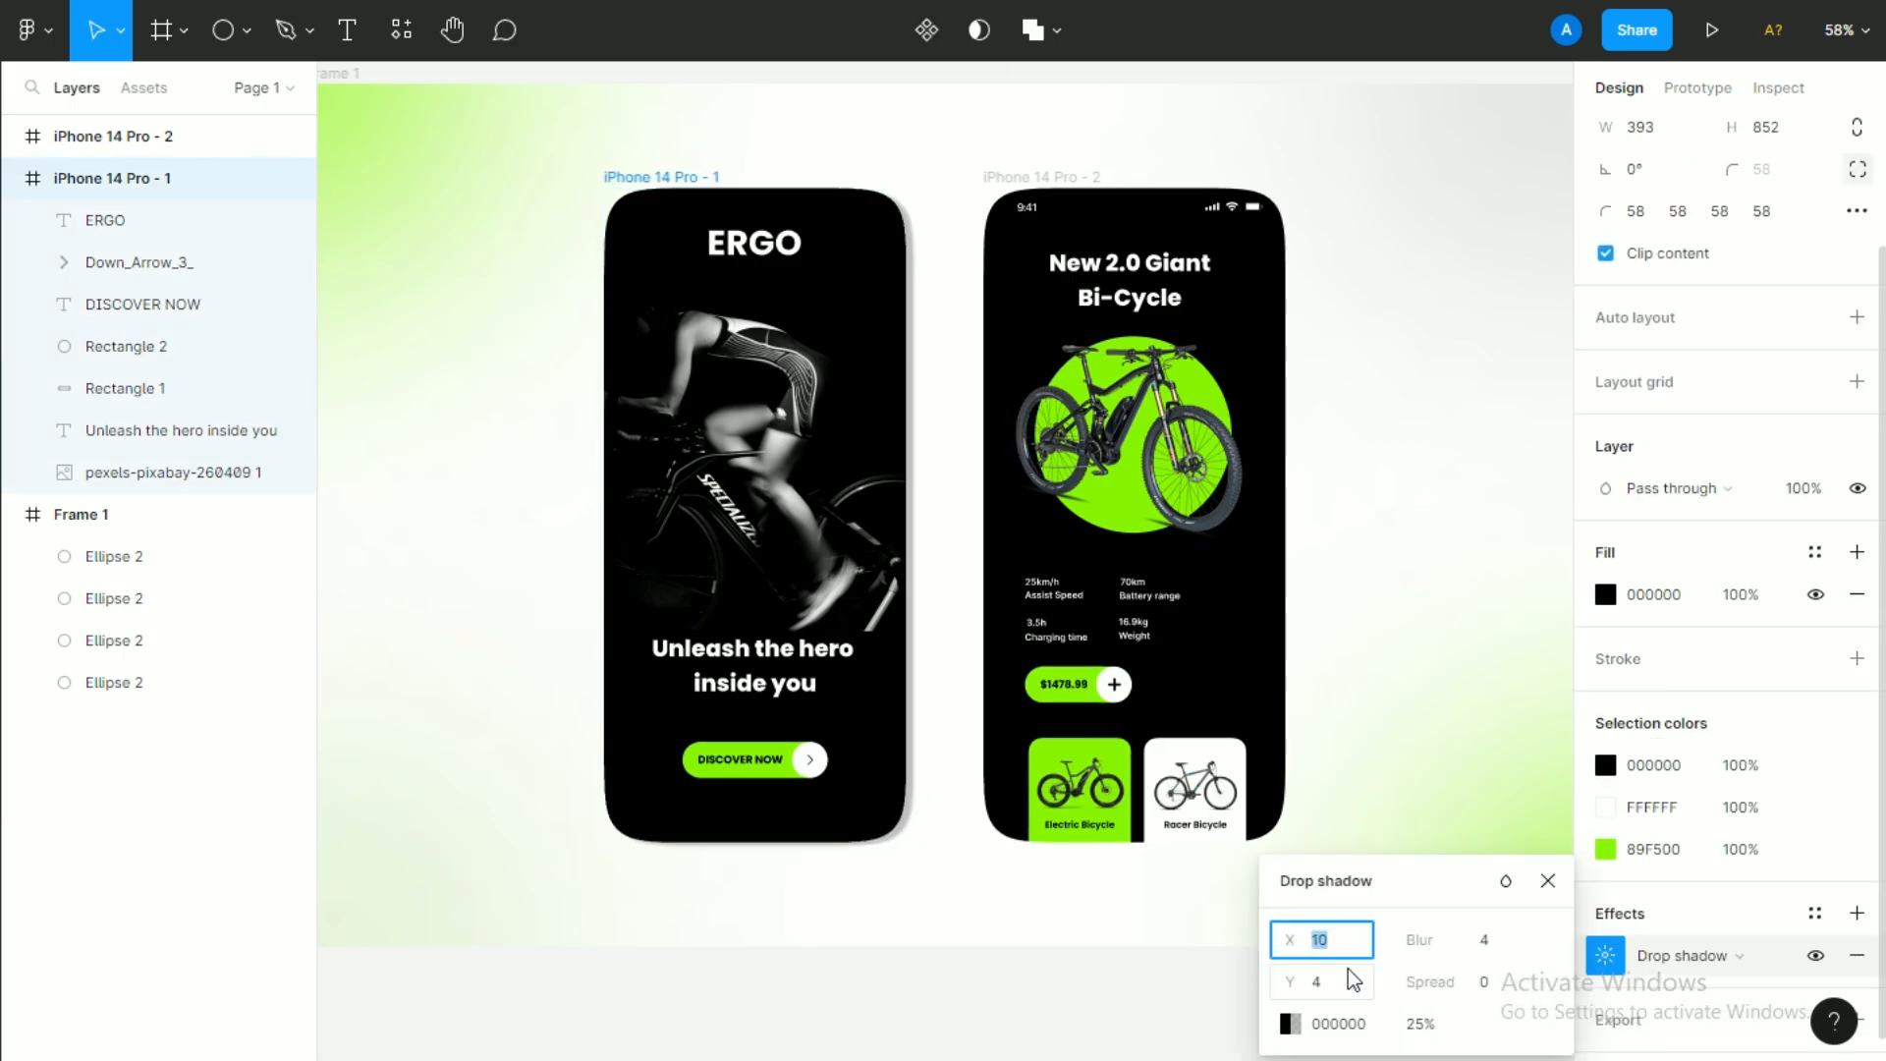
left_click(1338, 982)
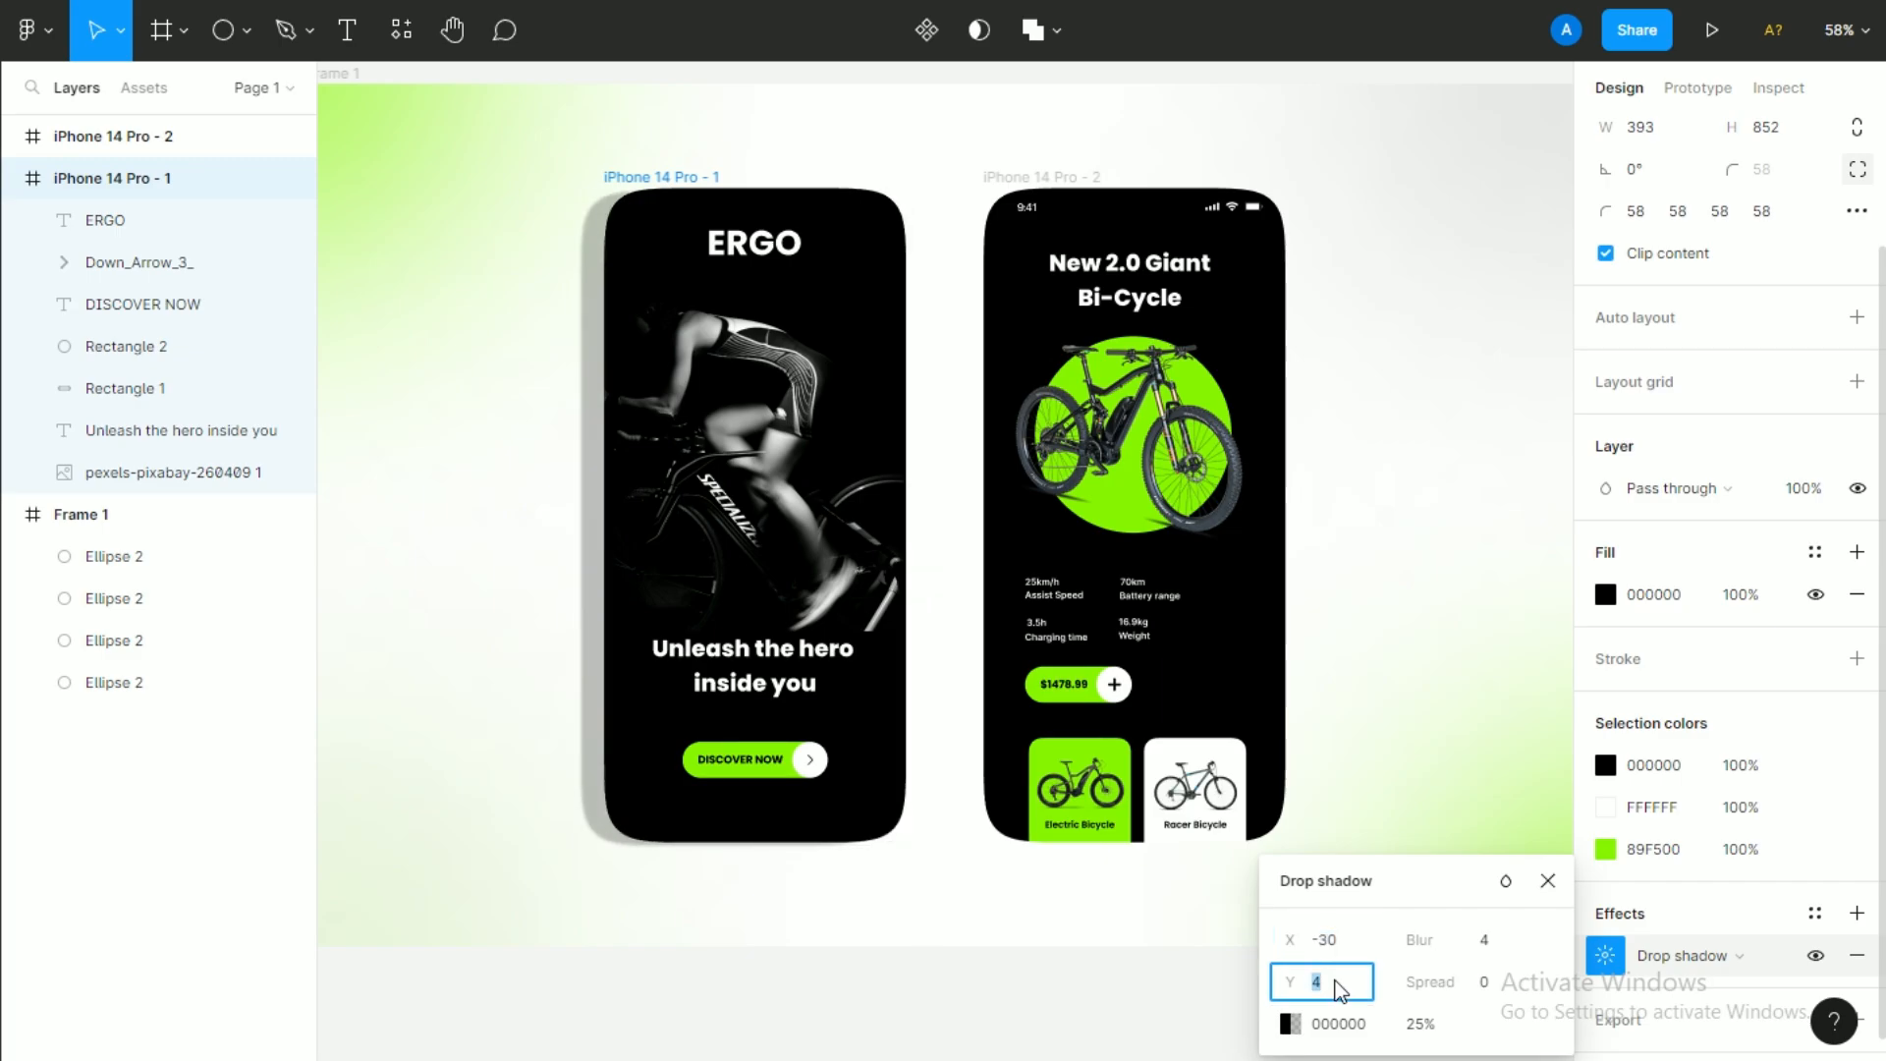
key("shift+Up")
key("shift+Up")
key("shift+Up")
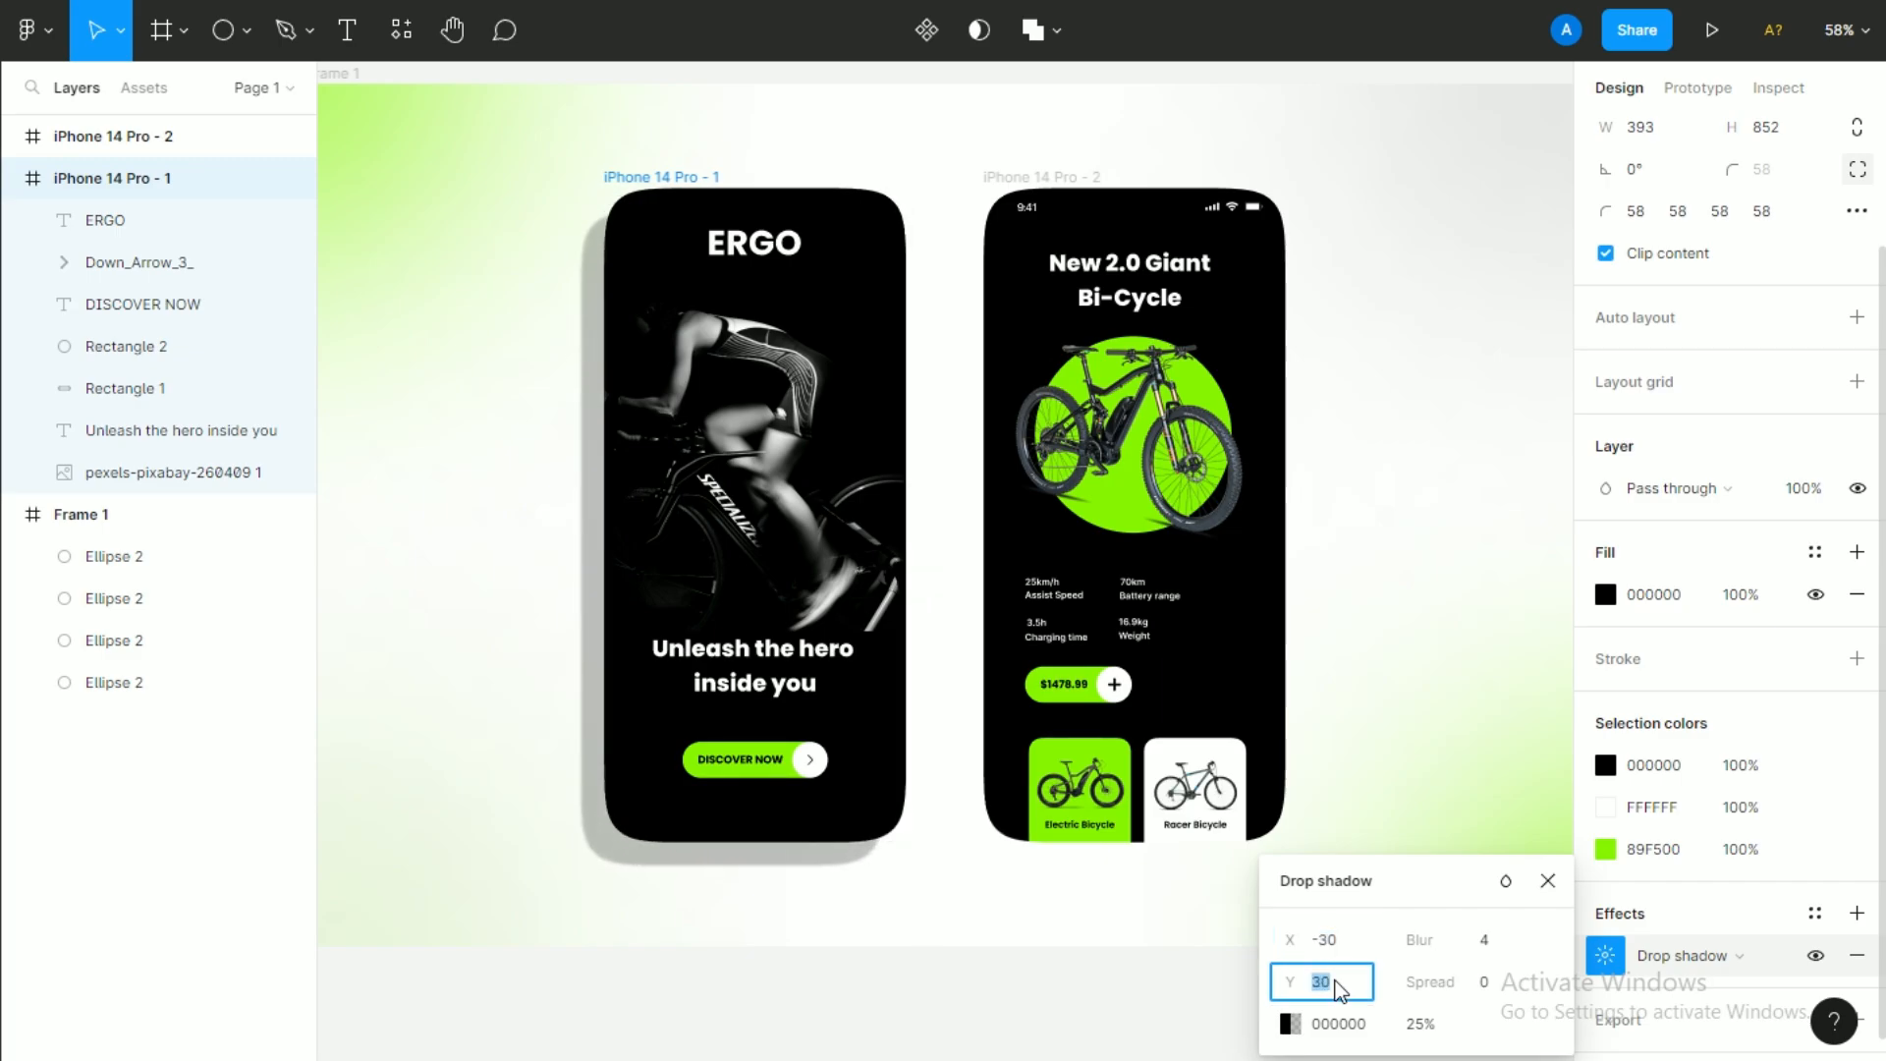
Set the blur of the ERGO phone frame's drop shadow to 49 and close the shadow settings.
key("shift+Up")
key("shift+Up")
key("shift+Up")
key("shift+Up")
key("shift+Up")
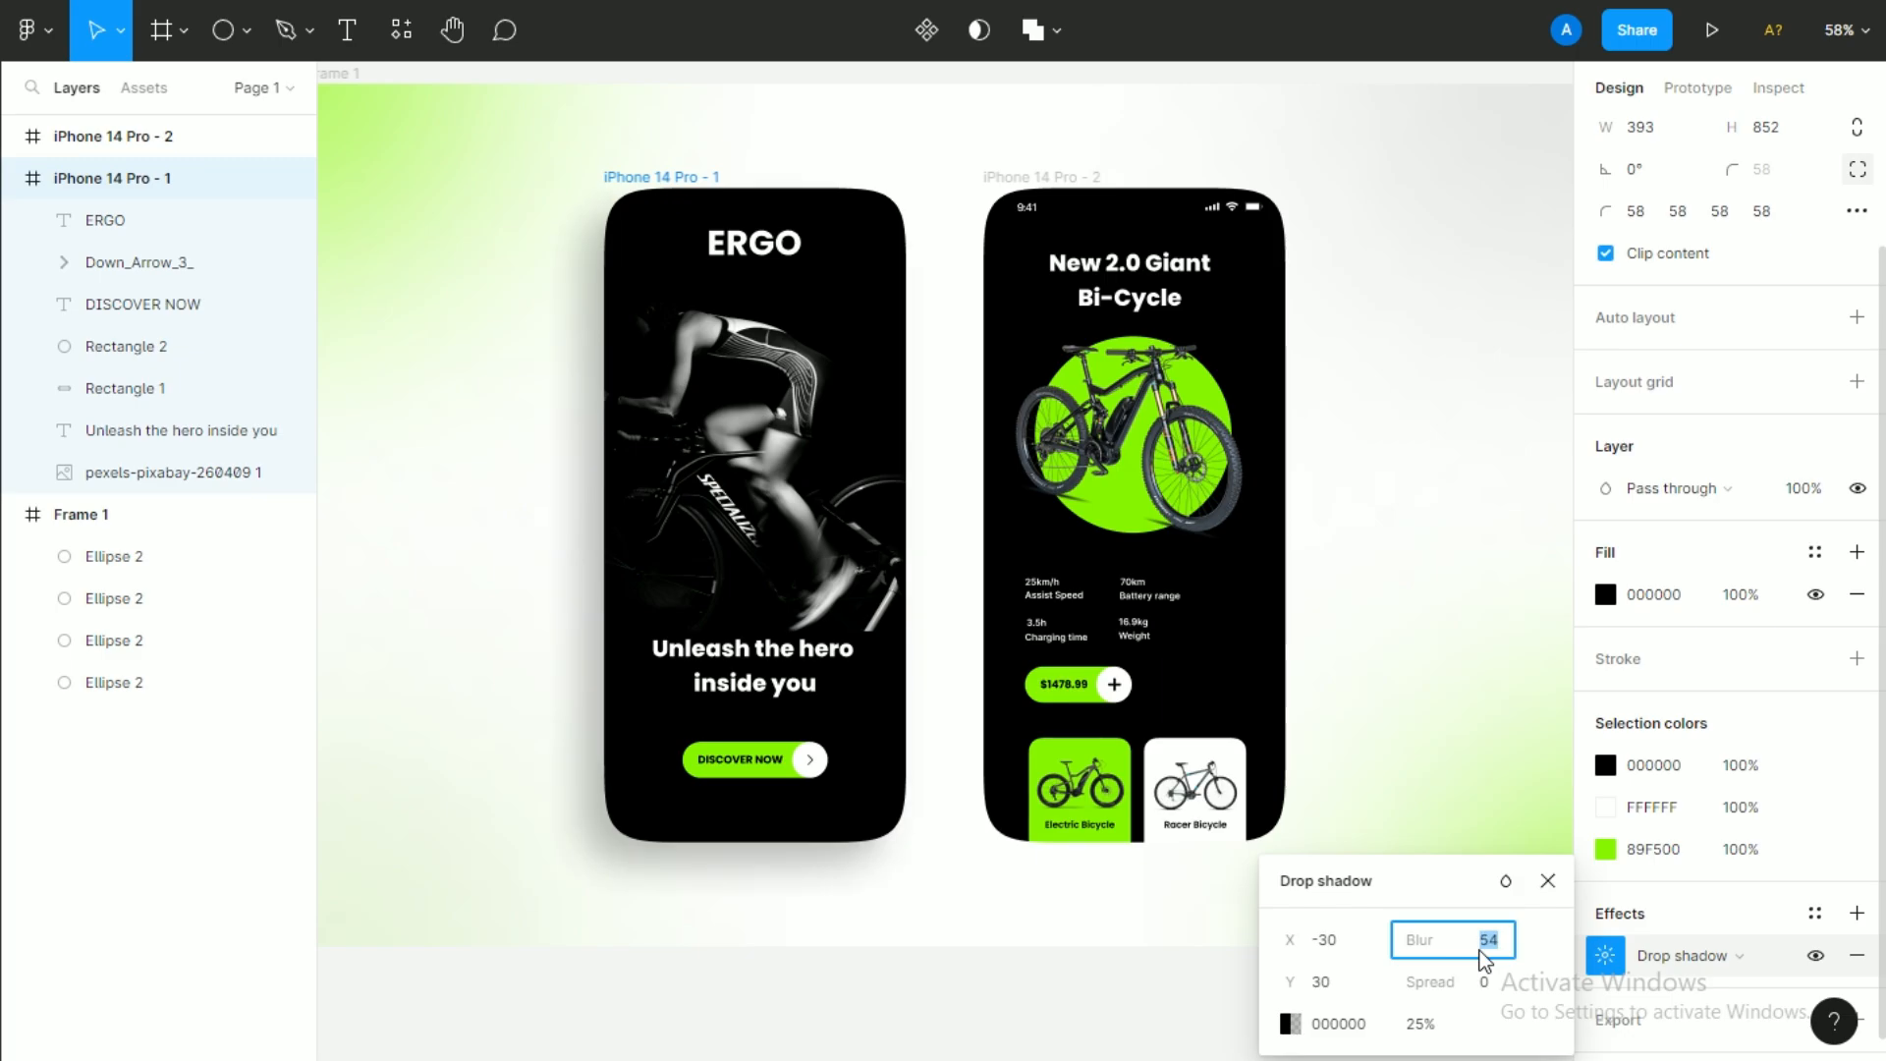
key("Return")
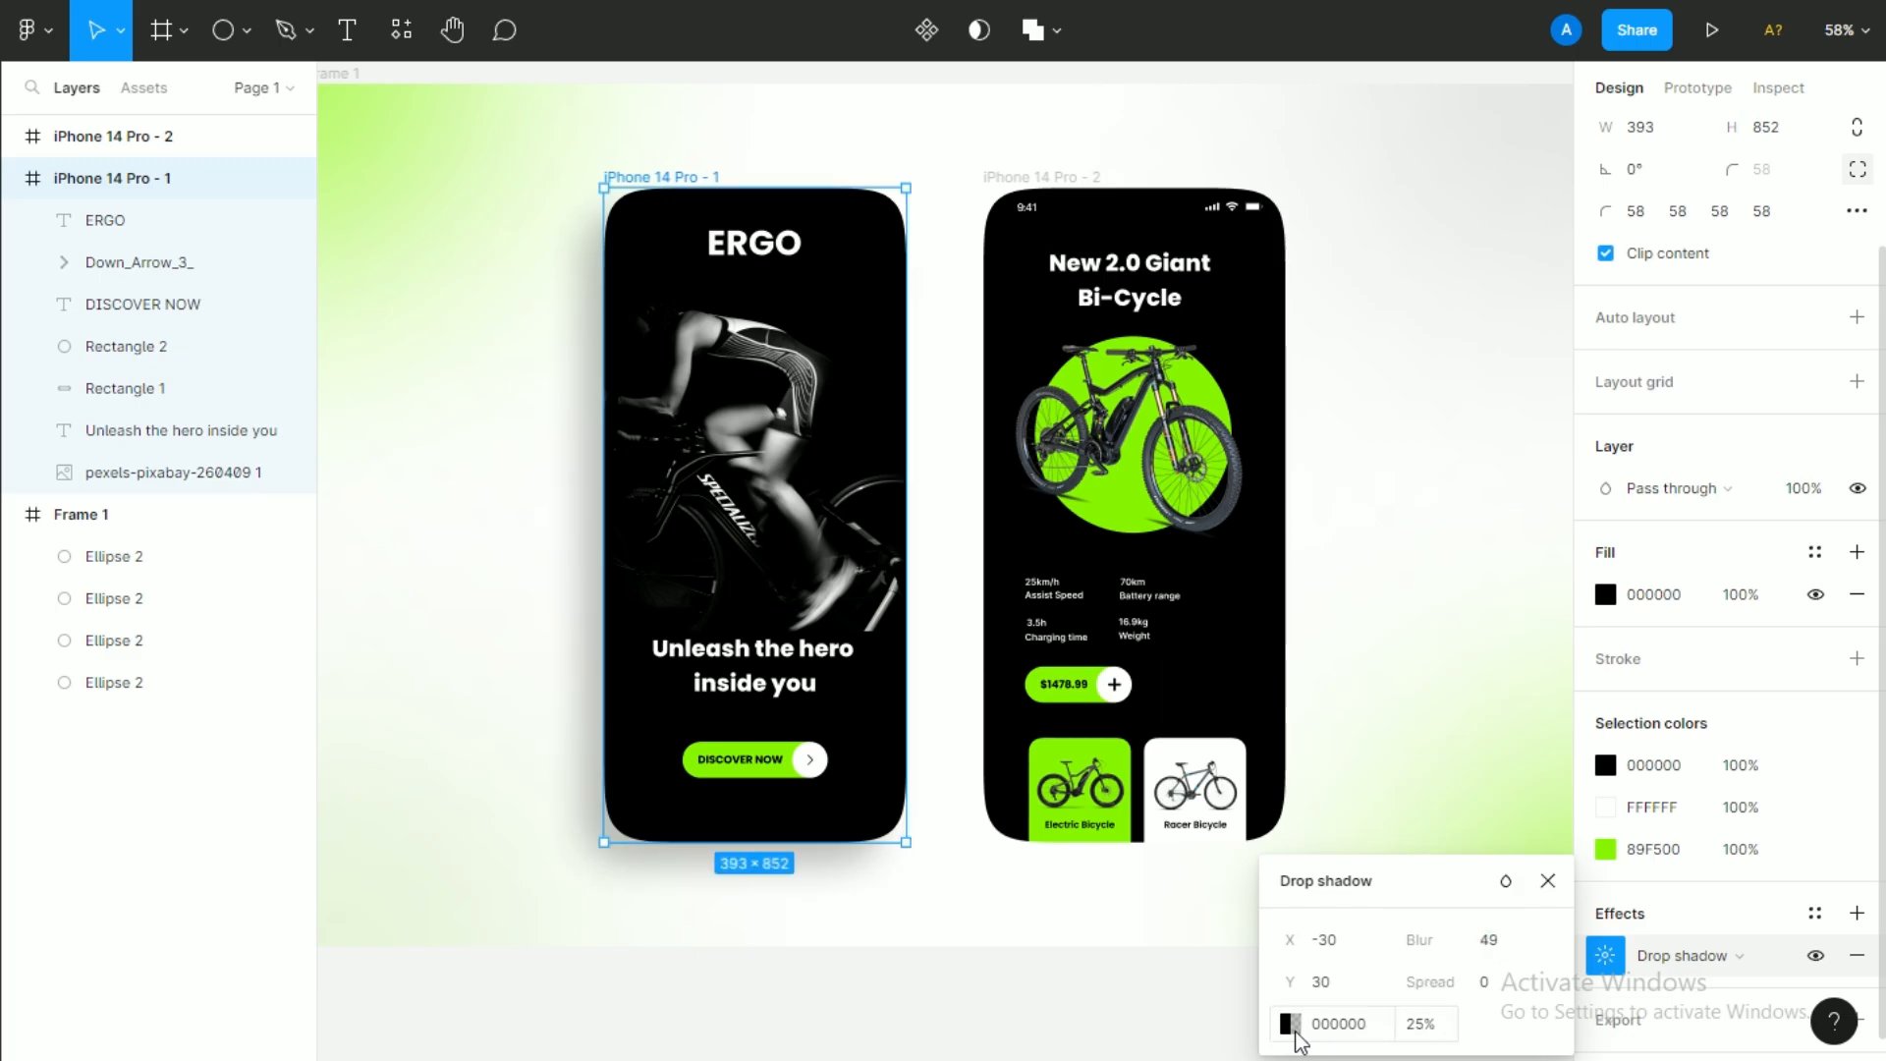
left_click(1161, 1043)
Add a drop shadow to the second phone frame with offset X 30, Y 30 and blur 14.
left_click(1045, 179)
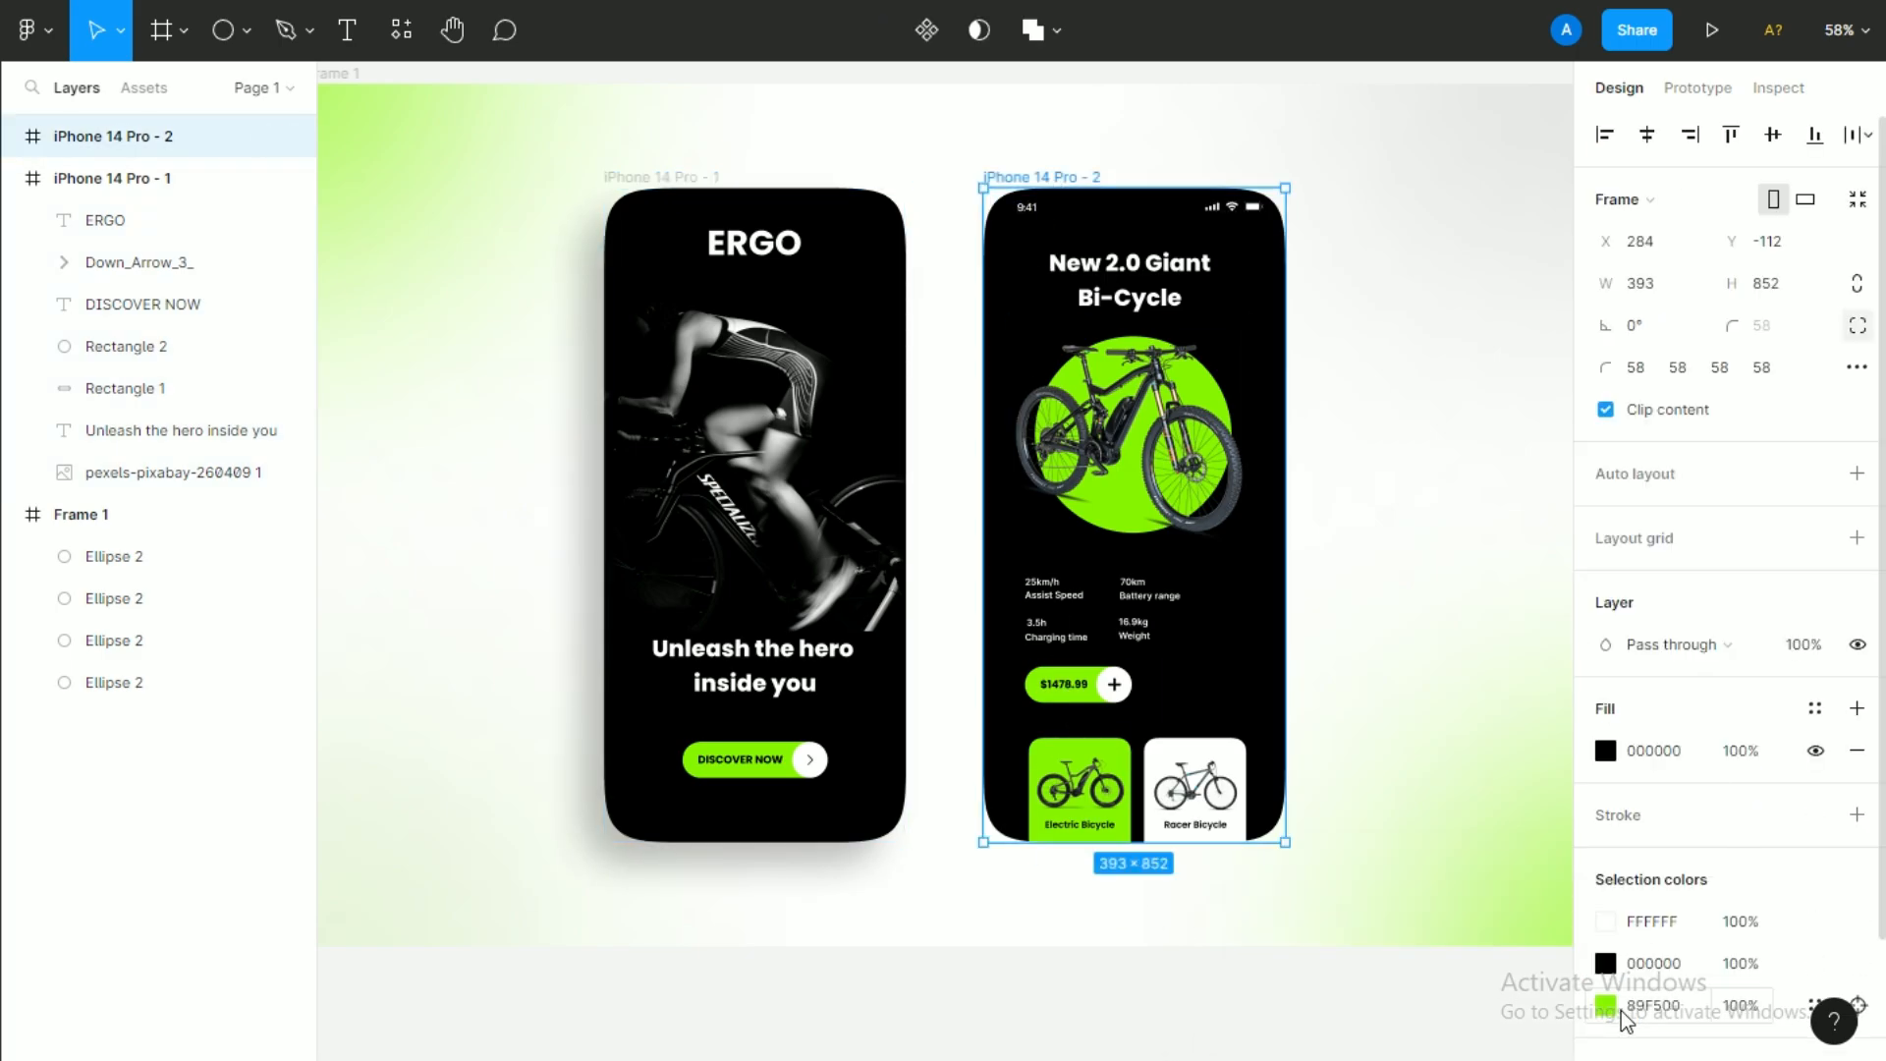
scroll(1625, 1022, "down", 3)
left_click(1856, 913)
left_click(1602, 956)
left_click(1335, 945)
type("3")
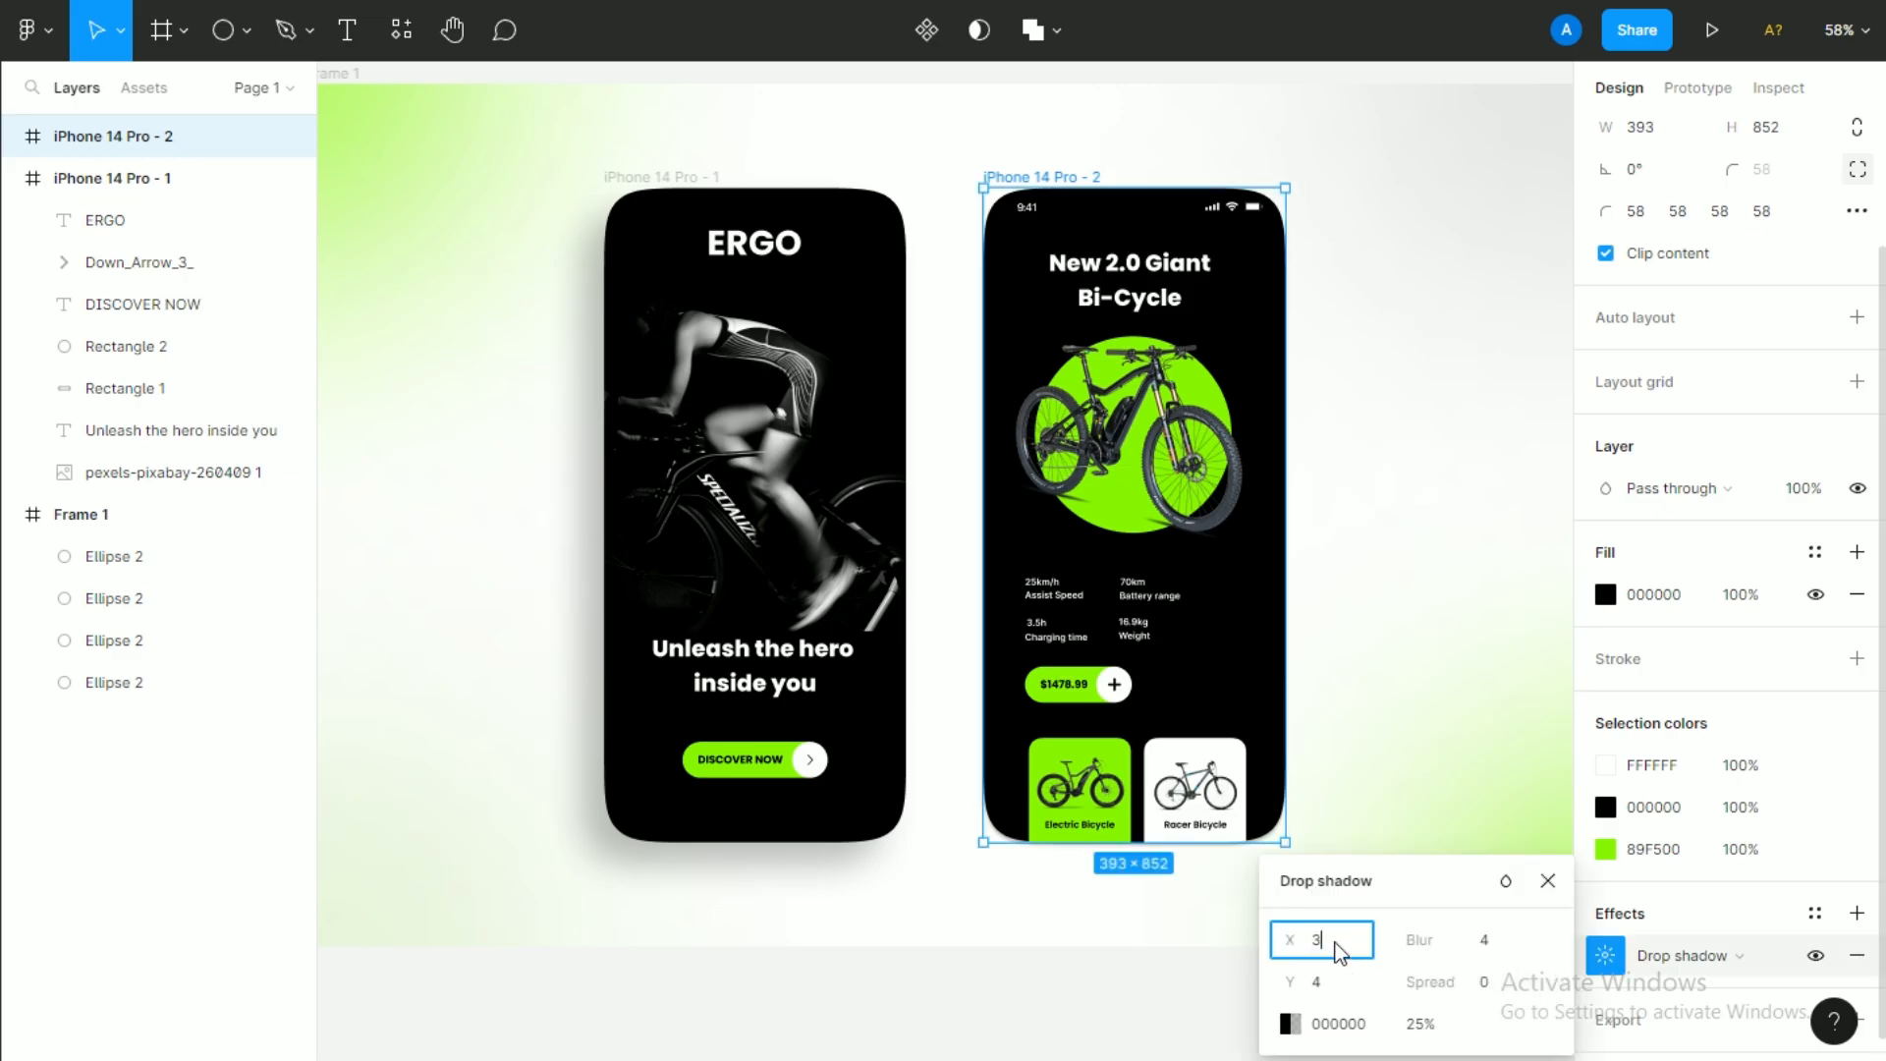
type("0")
left_click(1324, 978)
type("30")
left_click(1486, 945)
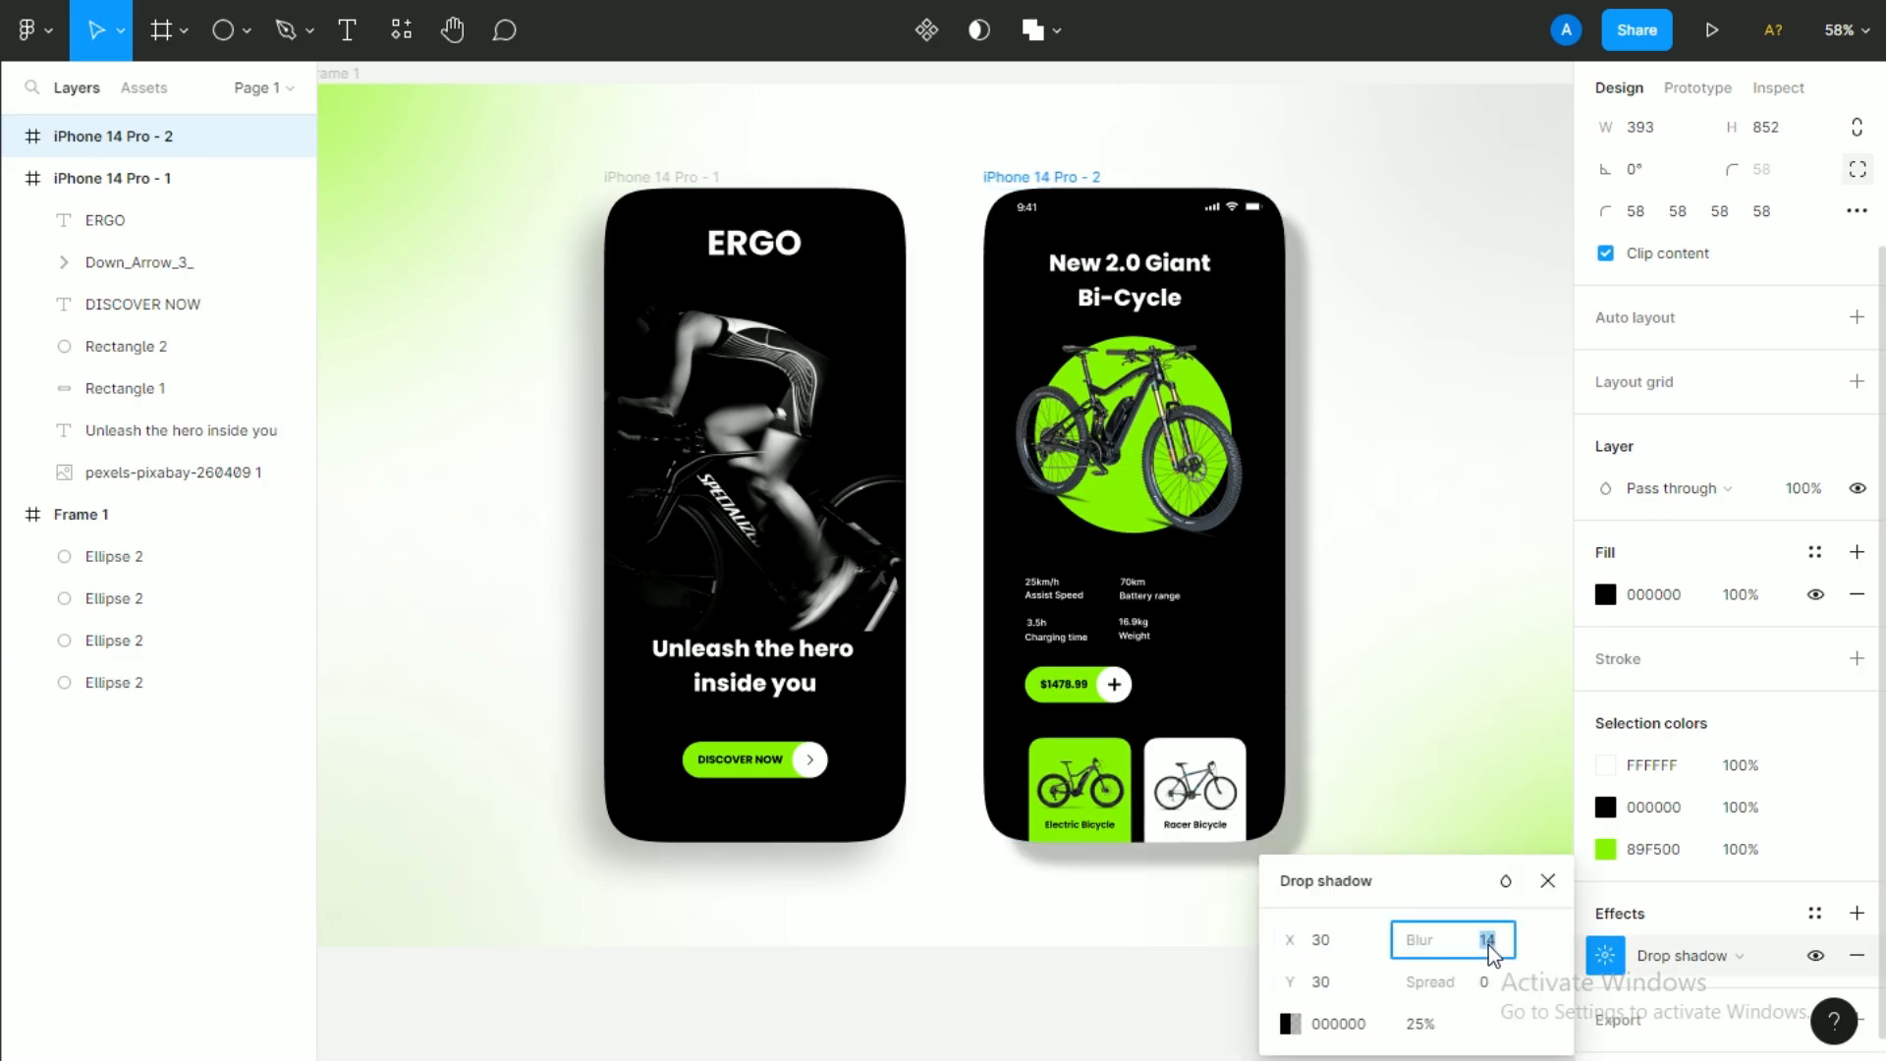
Set the X offset of the second phone frame's drop shadow to -30.
left_click(1321, 940)
type("-30")
key("Return")
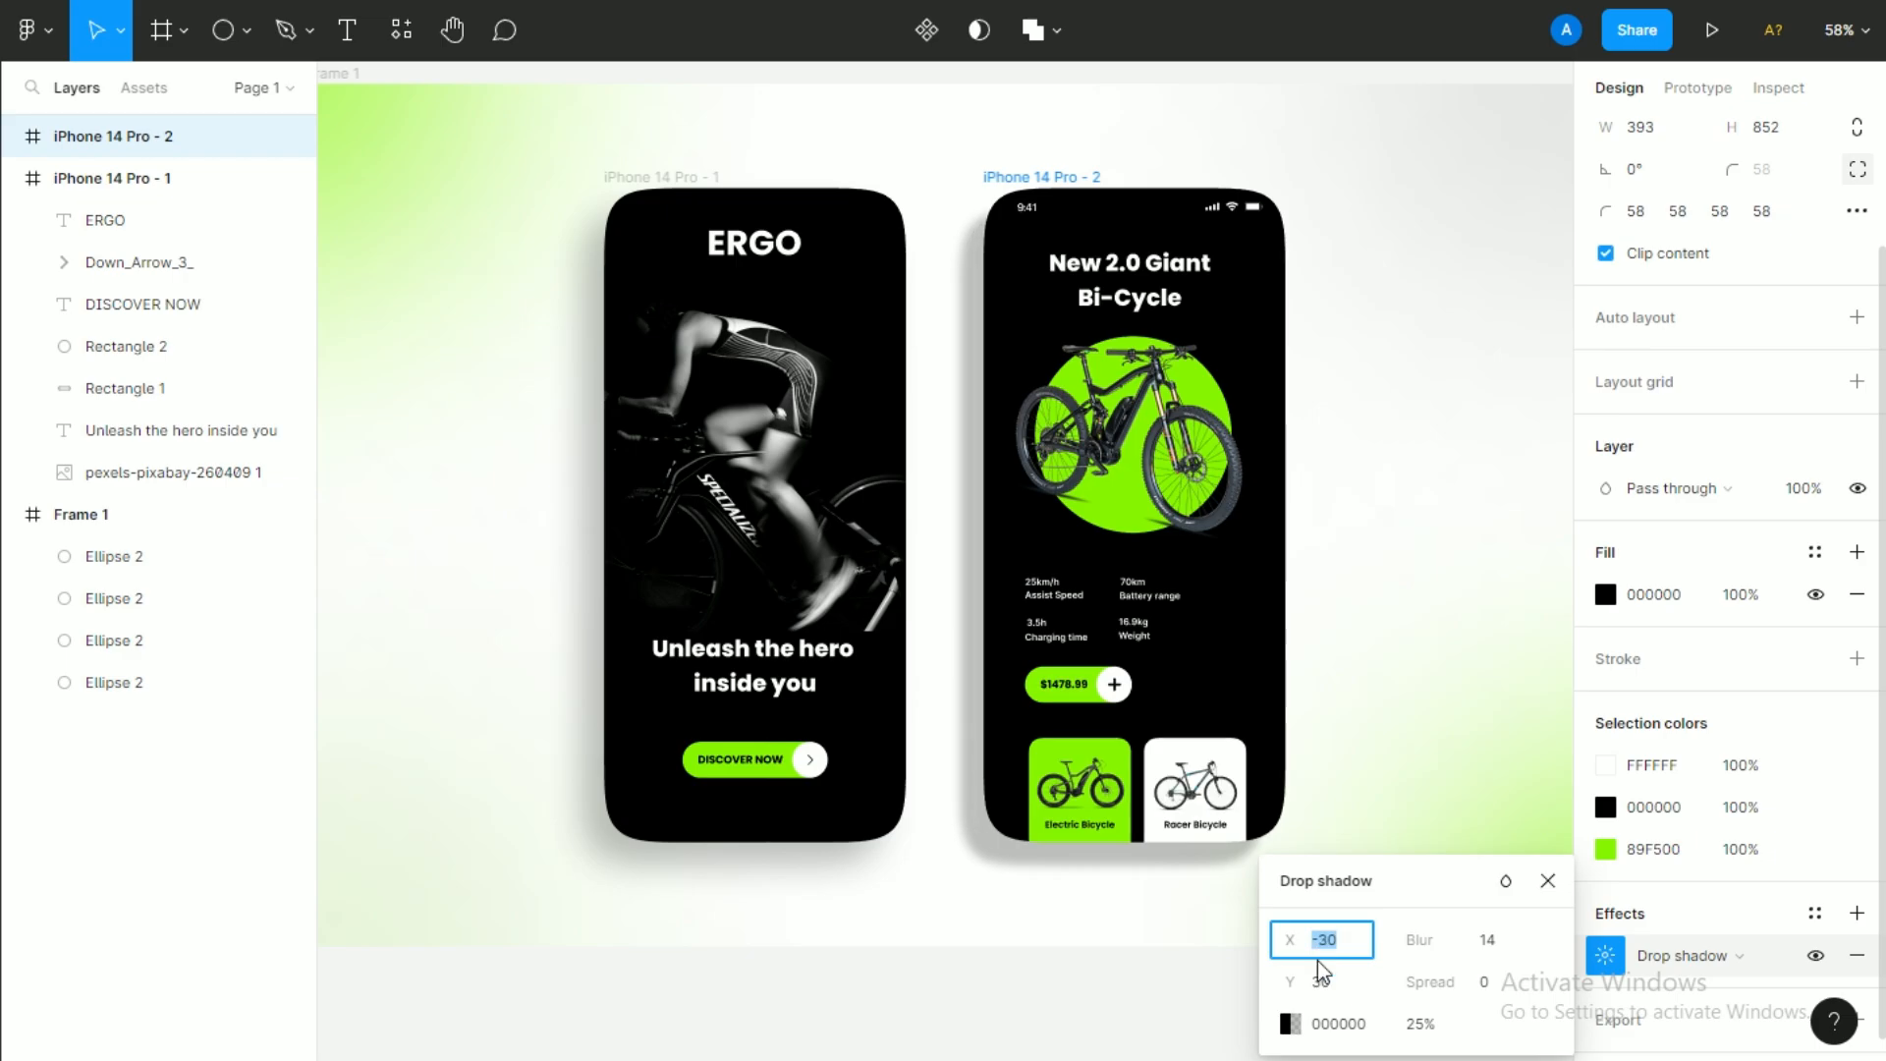
left_click(1368, 982)
Set the second phone frame's drop shadow blur to 49, matching the ERGO frame's shadow.
left_click_drag(1002, 632, 510, 295)
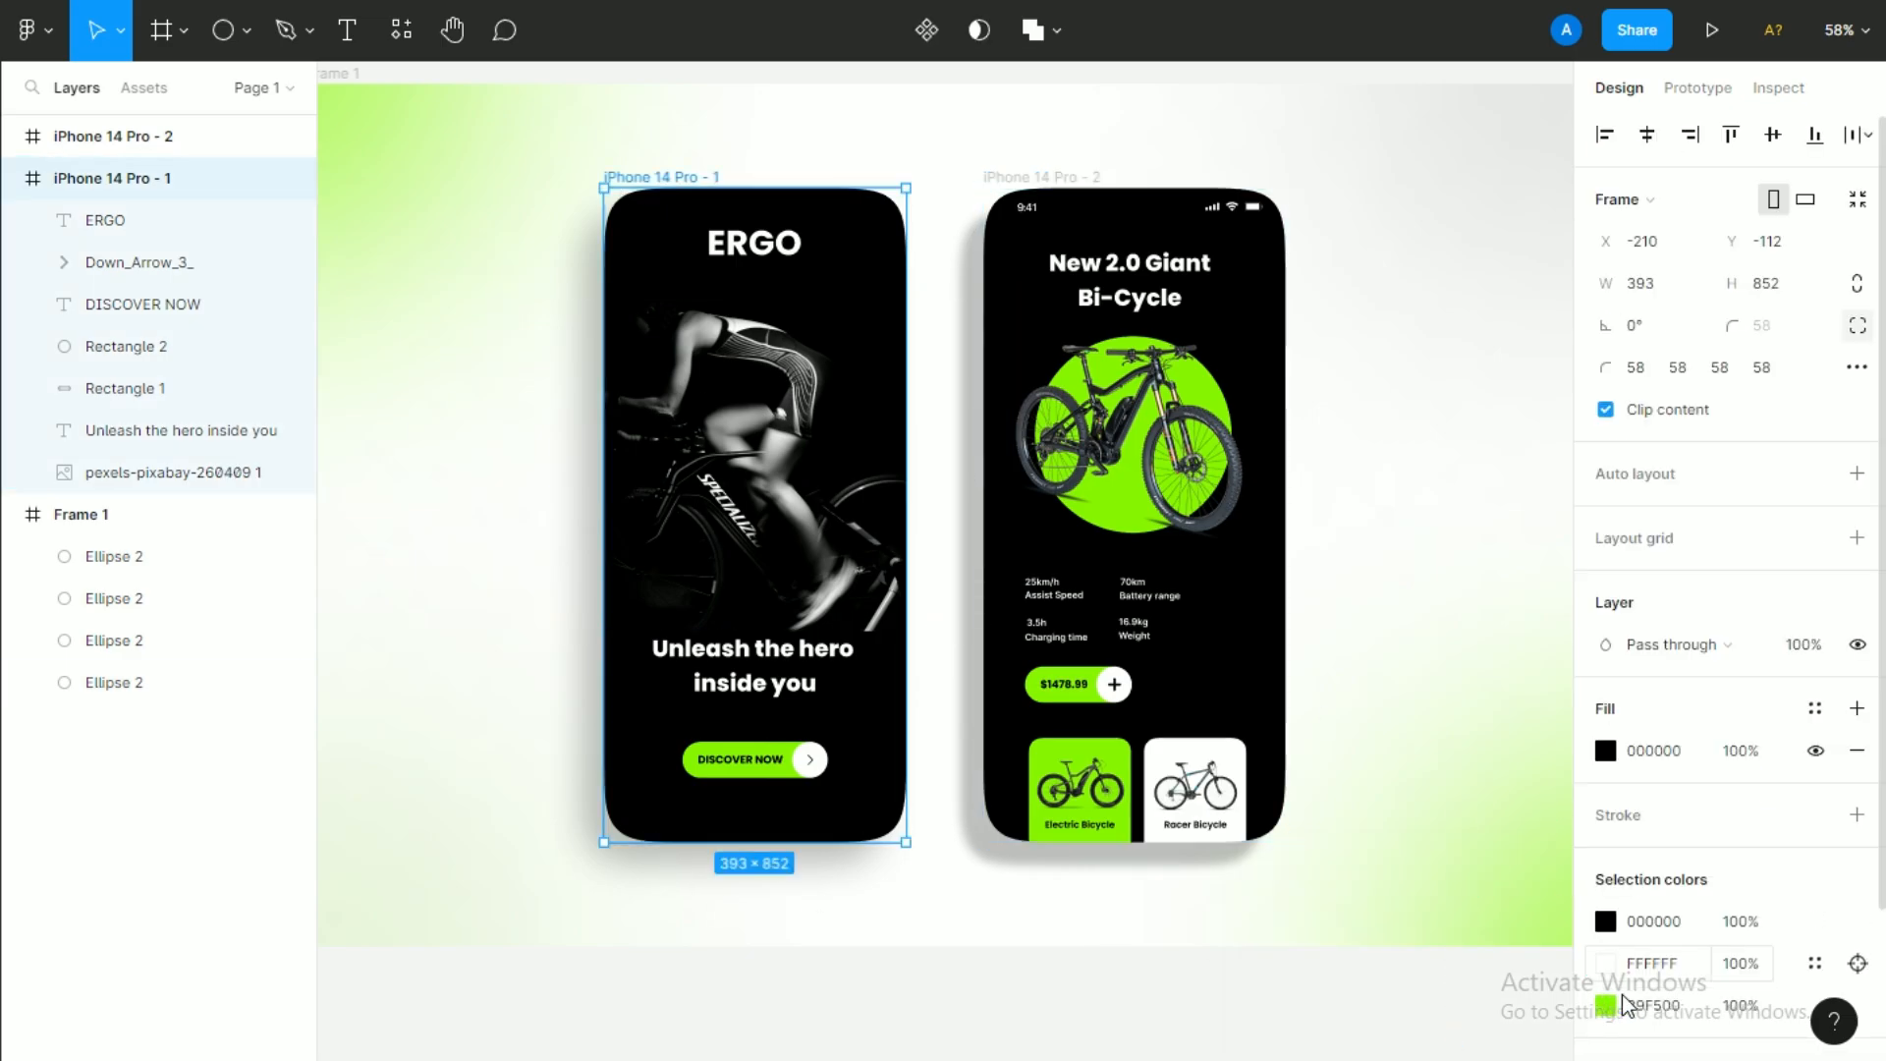
scroll(1728, 589, "down", 3)
left_click(957, 830)
left_click(1014, 183)
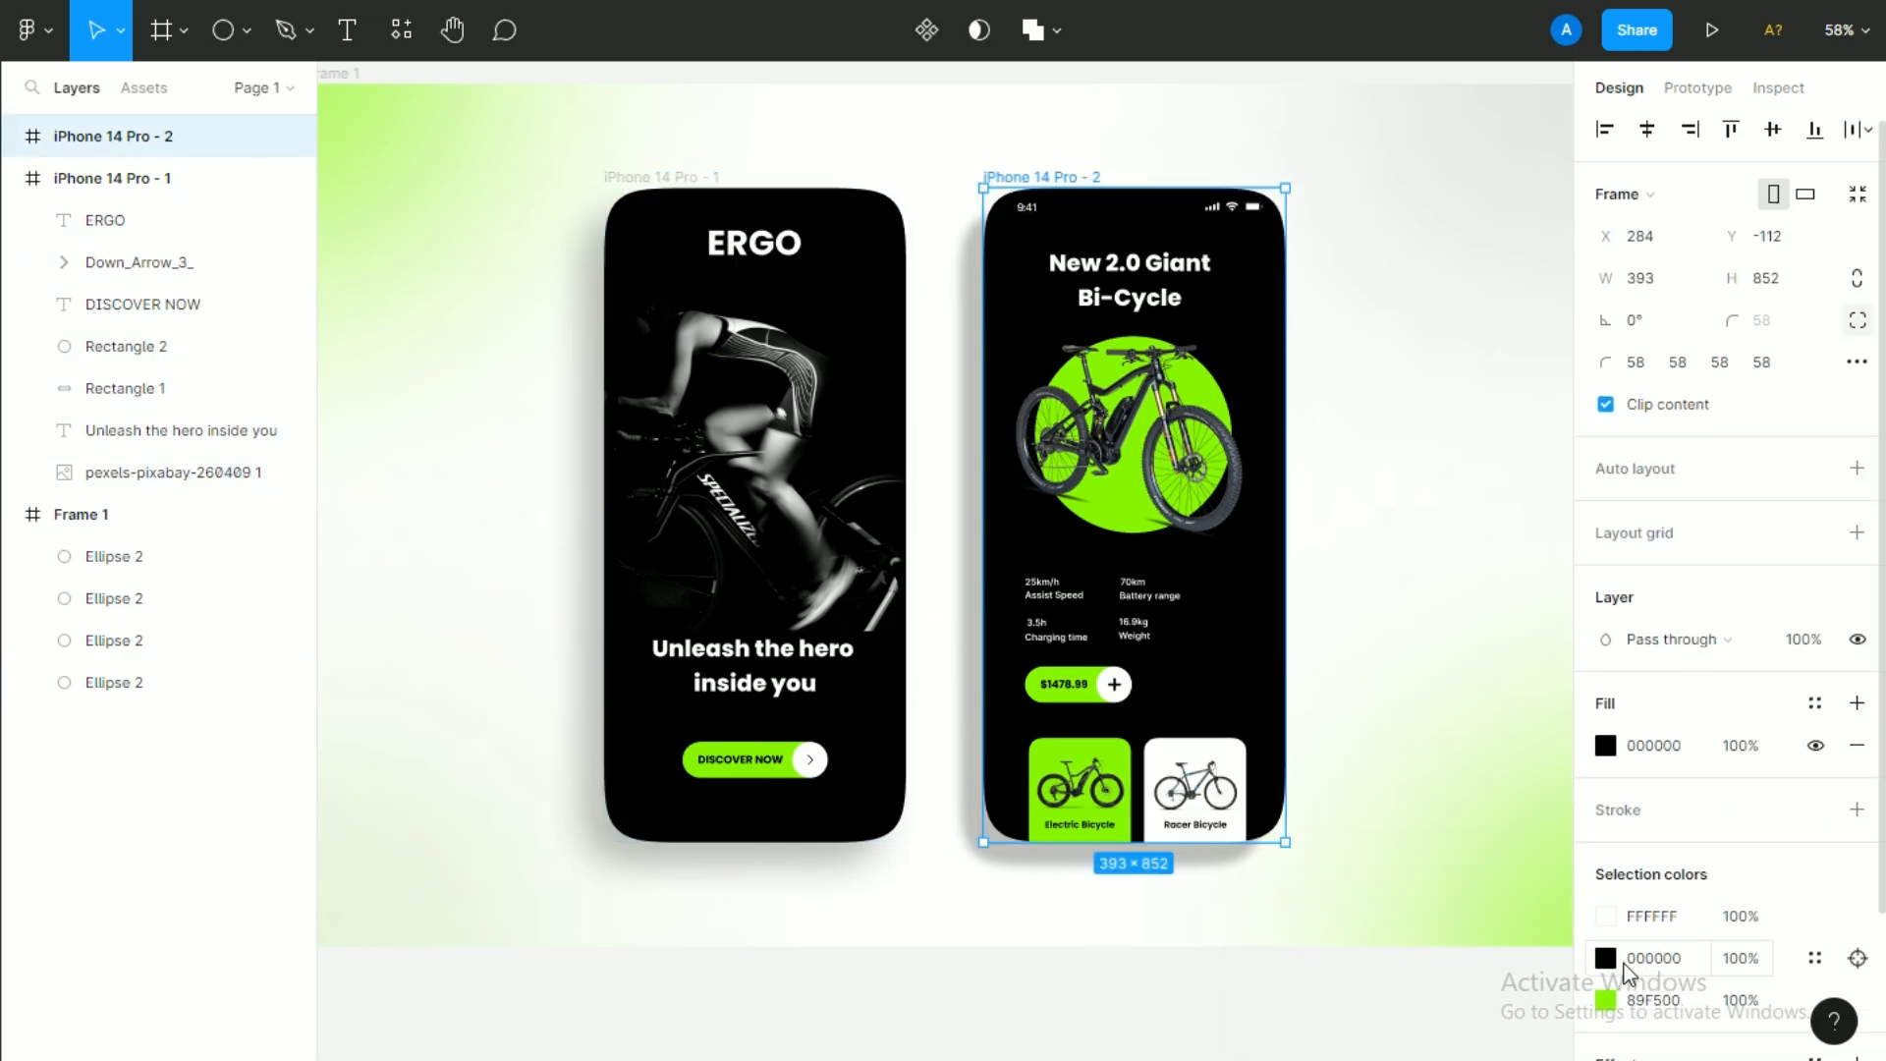
left_click(1605, 914)
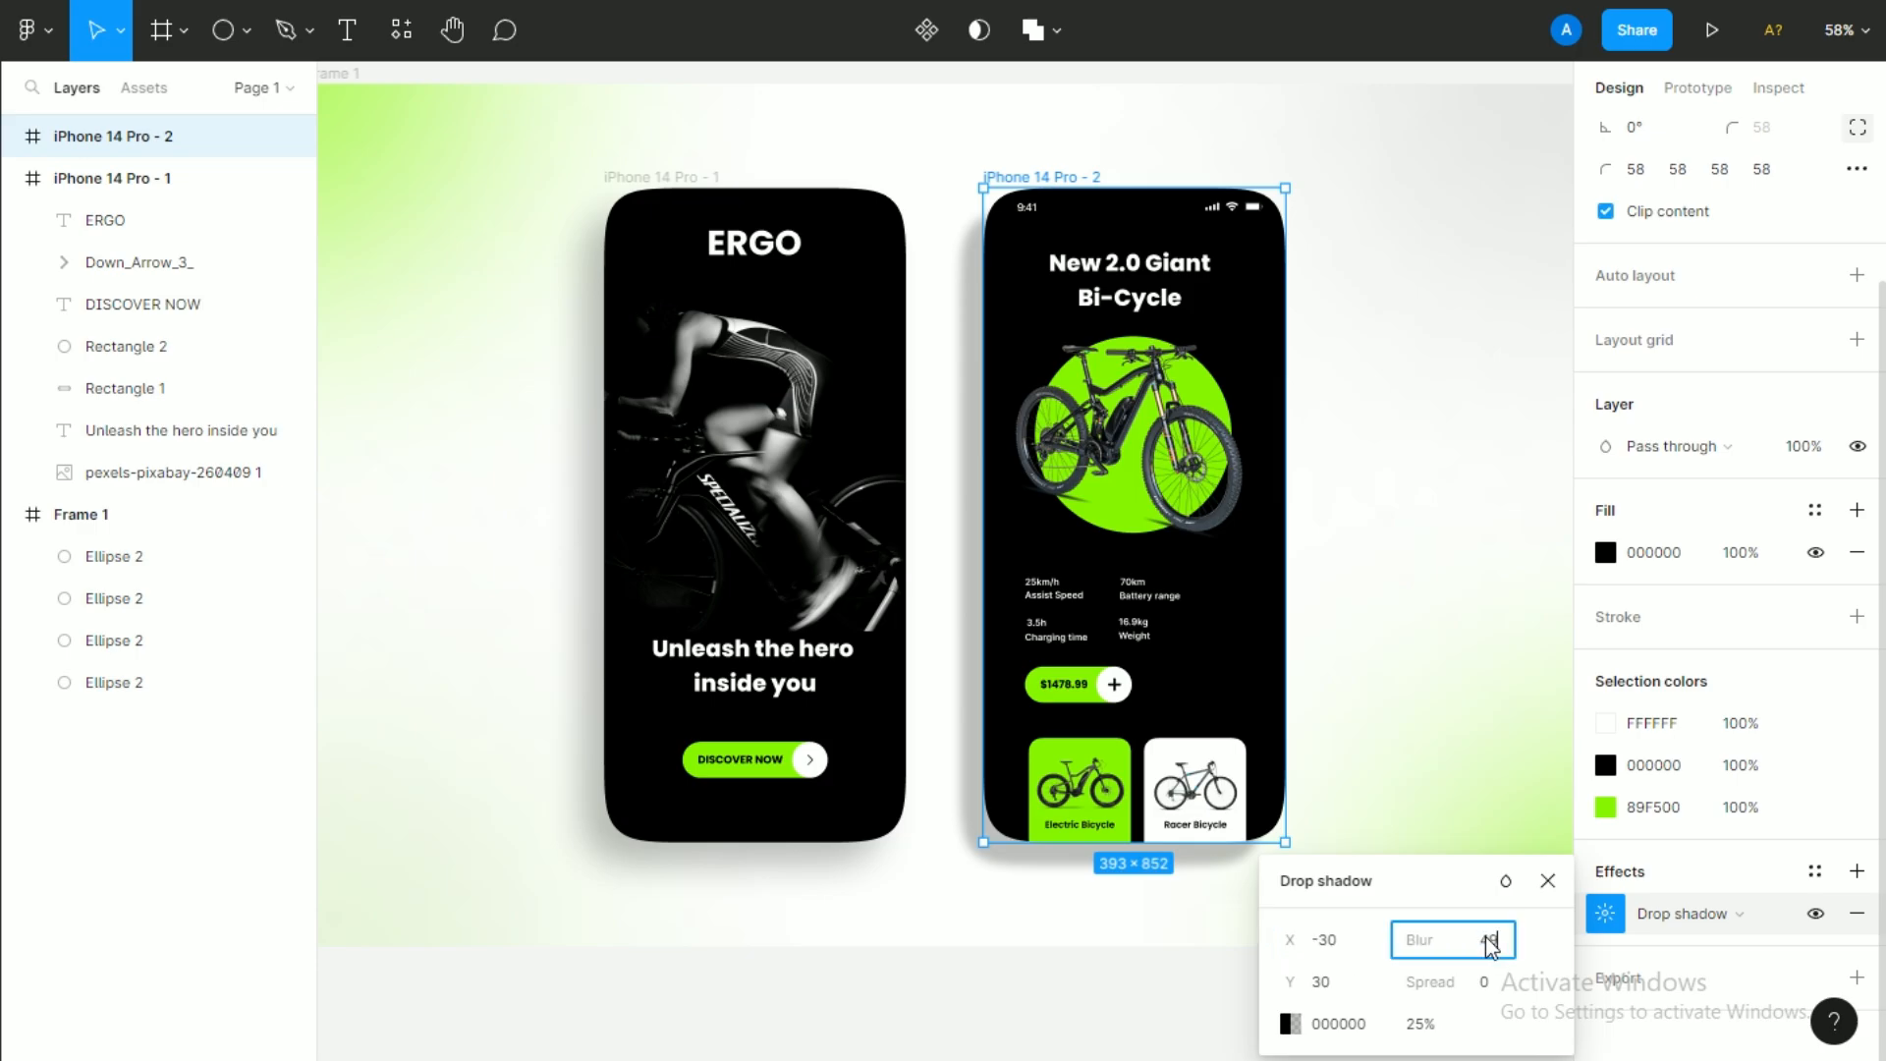
left_click(1132, 981)
scroll(1087, 855, "down", 3)
scroll(934, 724, "up", 2)
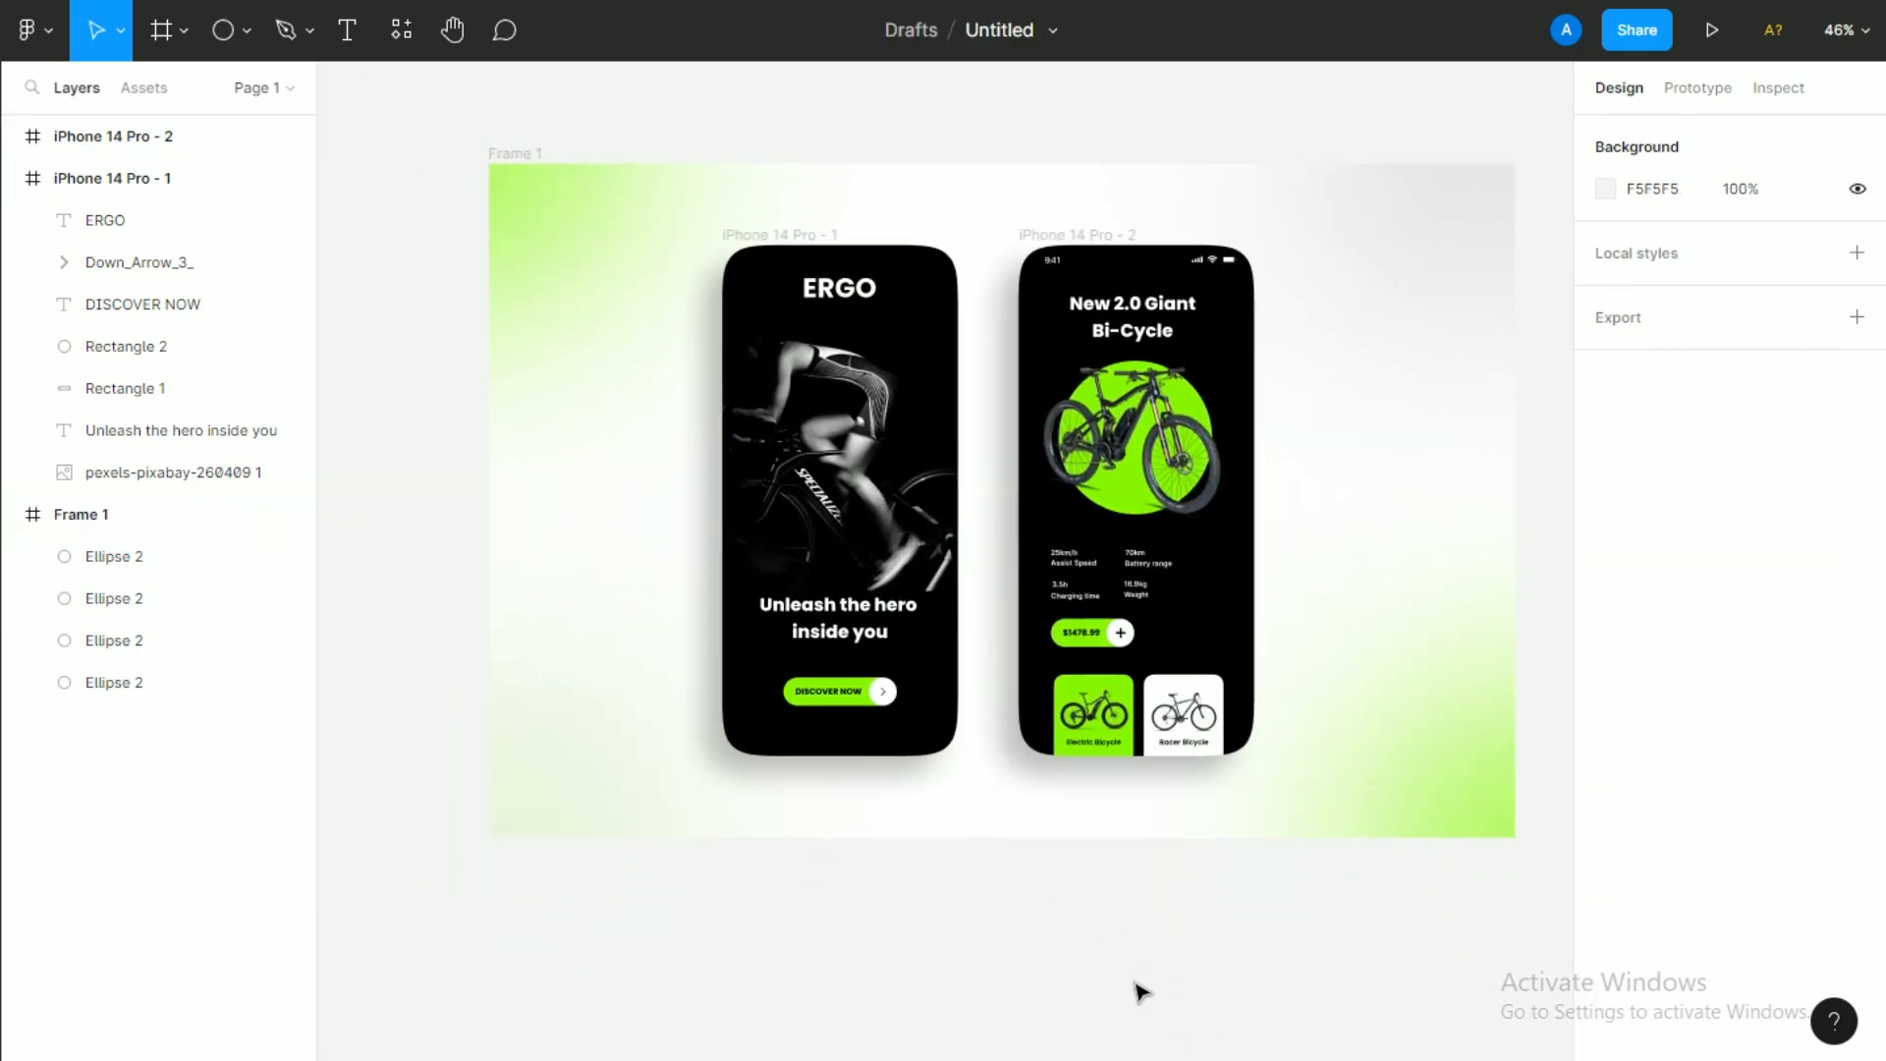
scroll(997, 638, "up", 4)
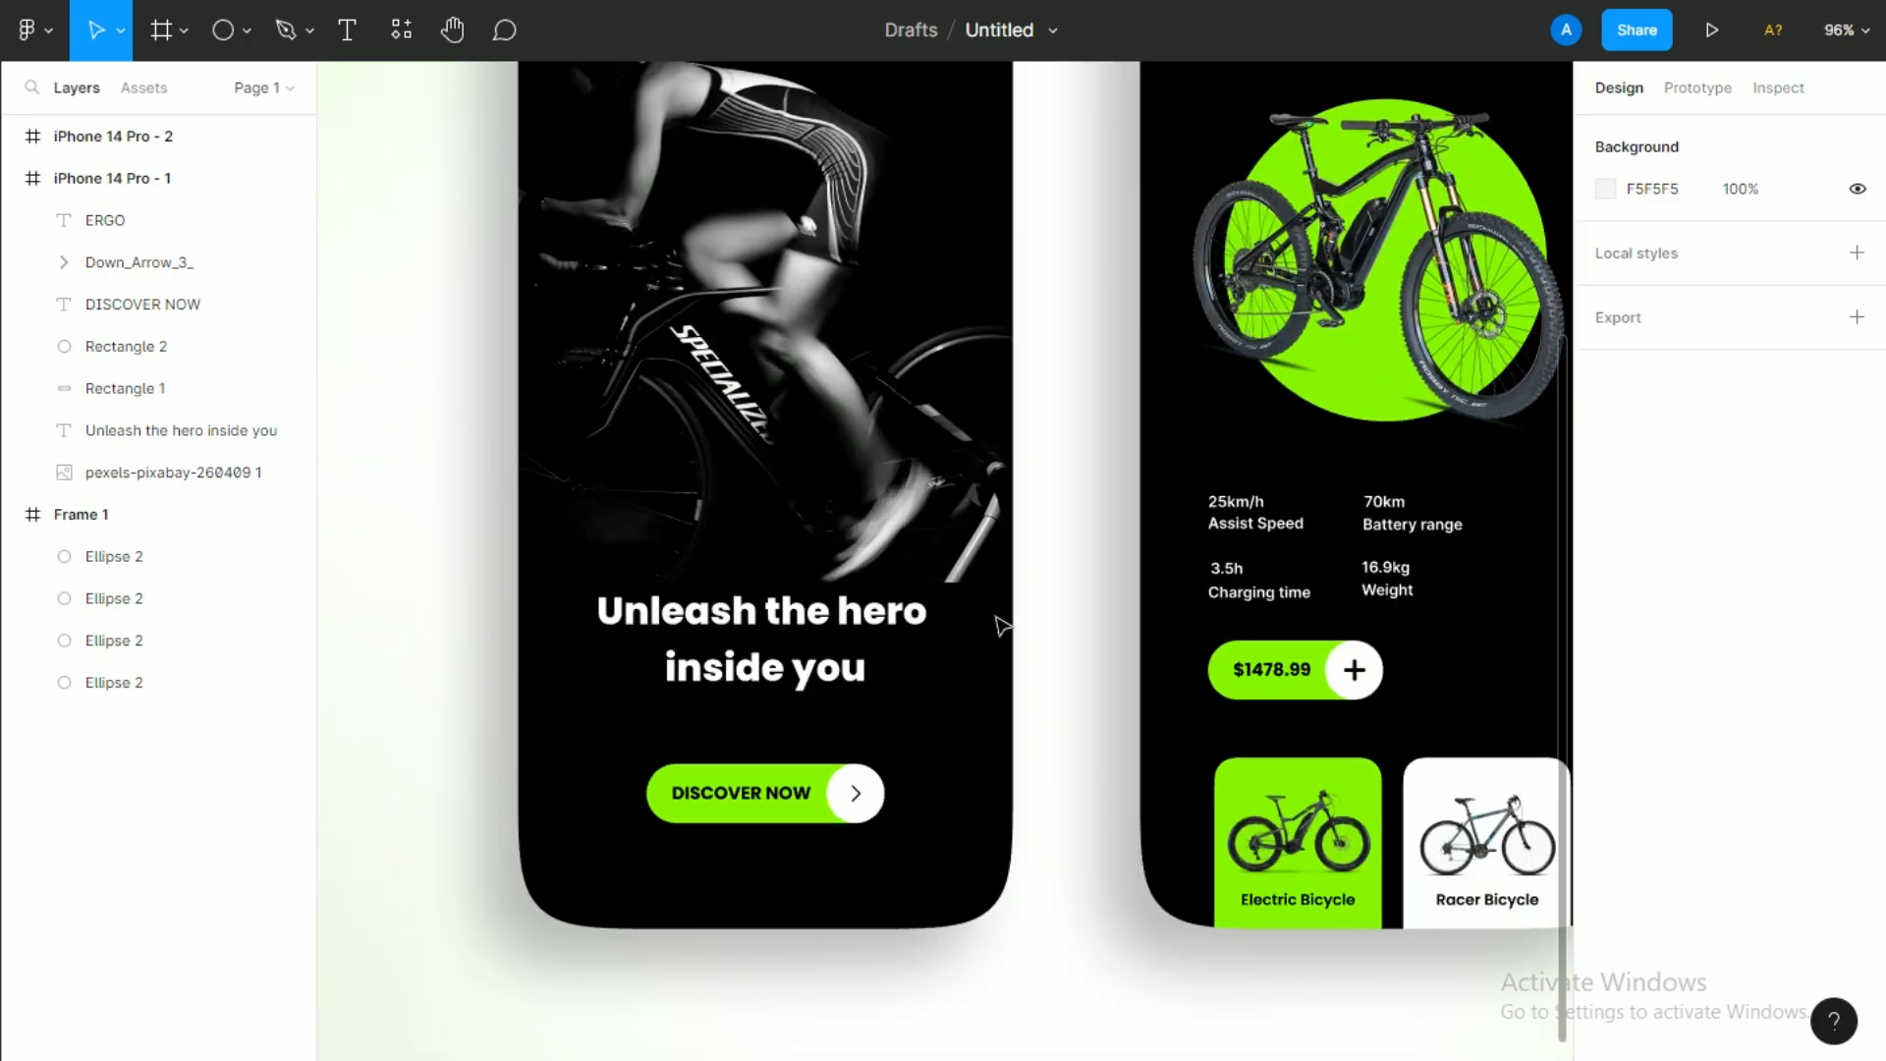
scroll(1012, 589, "down", 3)
left_click_drag(1031, 560, 1030, 603)
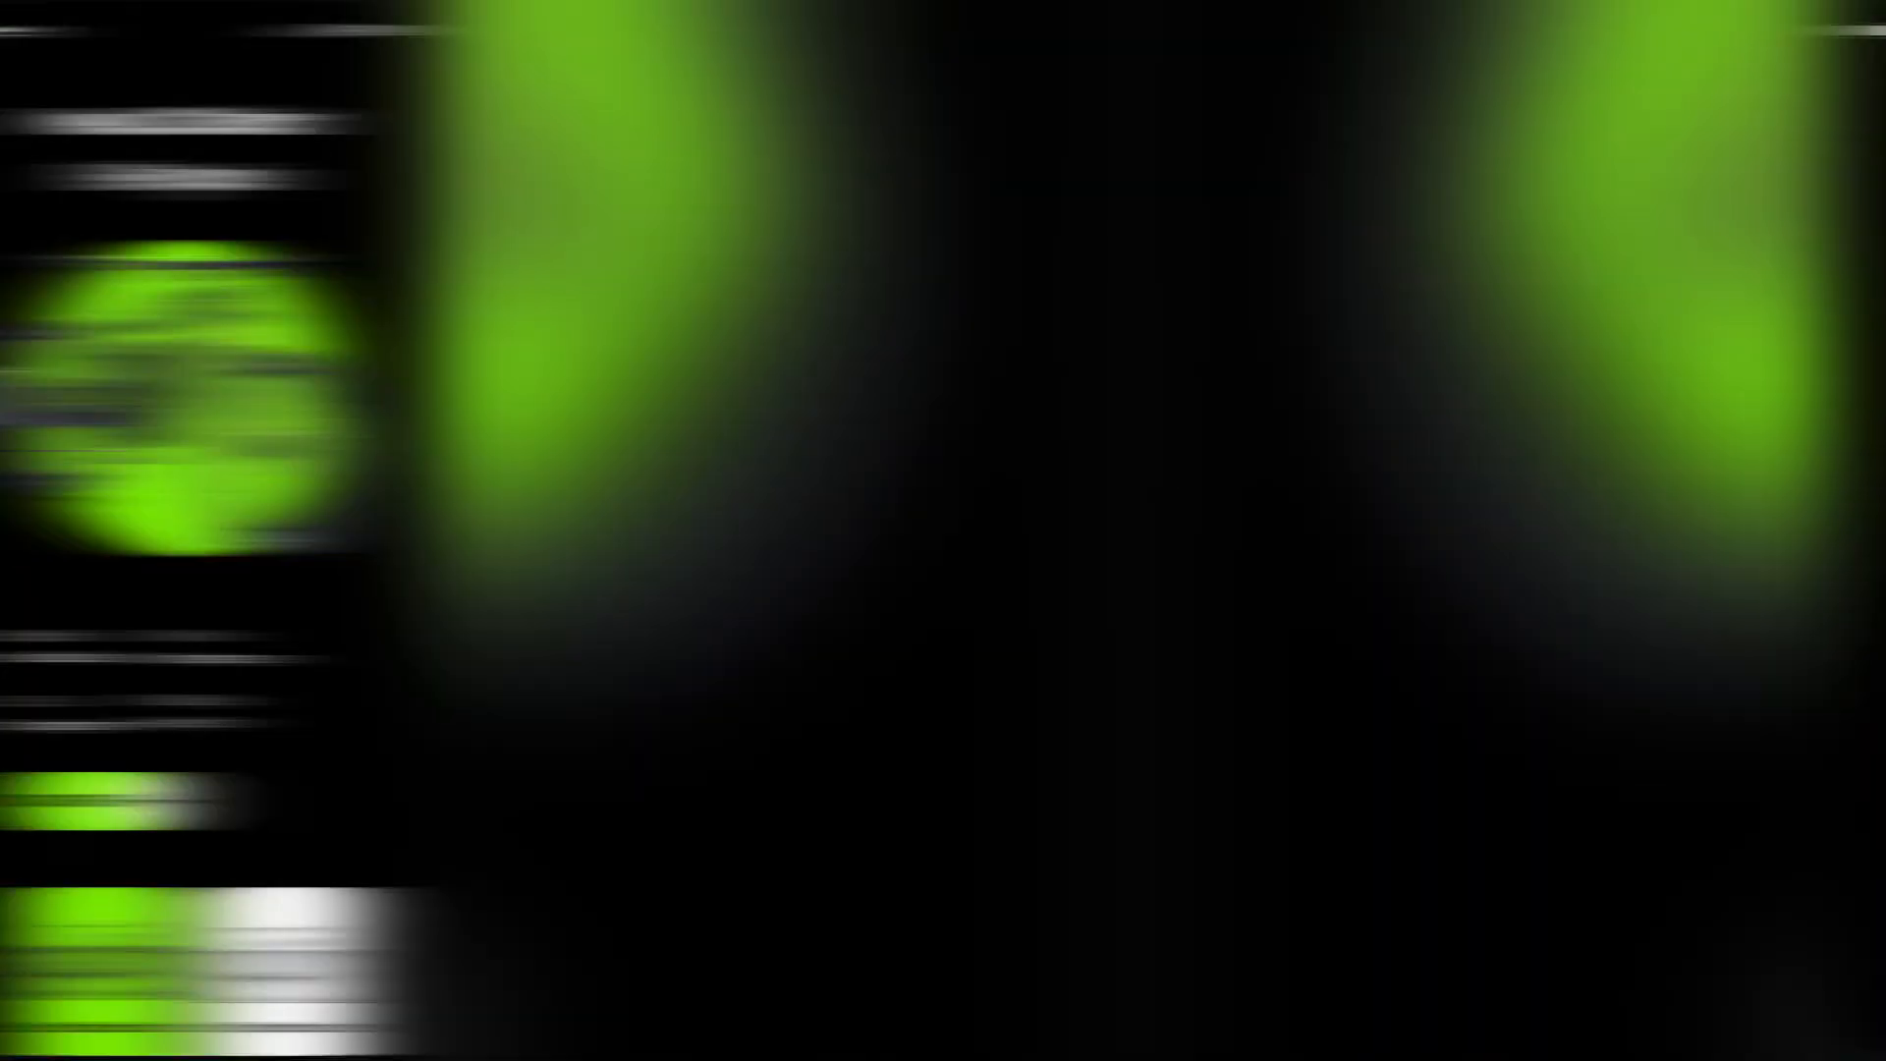